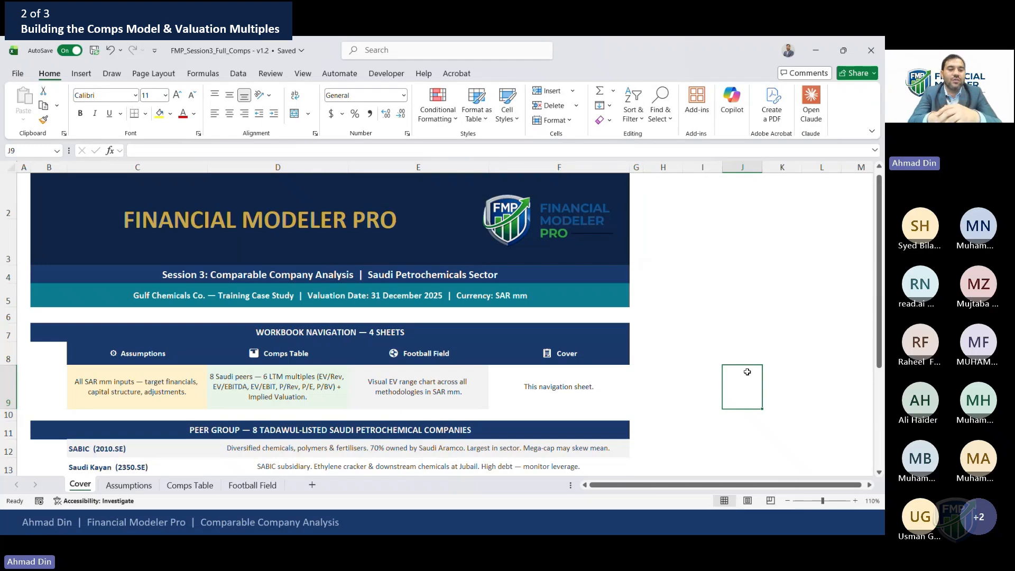
Review the list of eight peer petrochemical companies on the cover sheet
key(Down)
key(Down)
key(Down)
key(Down)
key(Down)
key(Down)
key(Down)
key(Down)
key(Down)
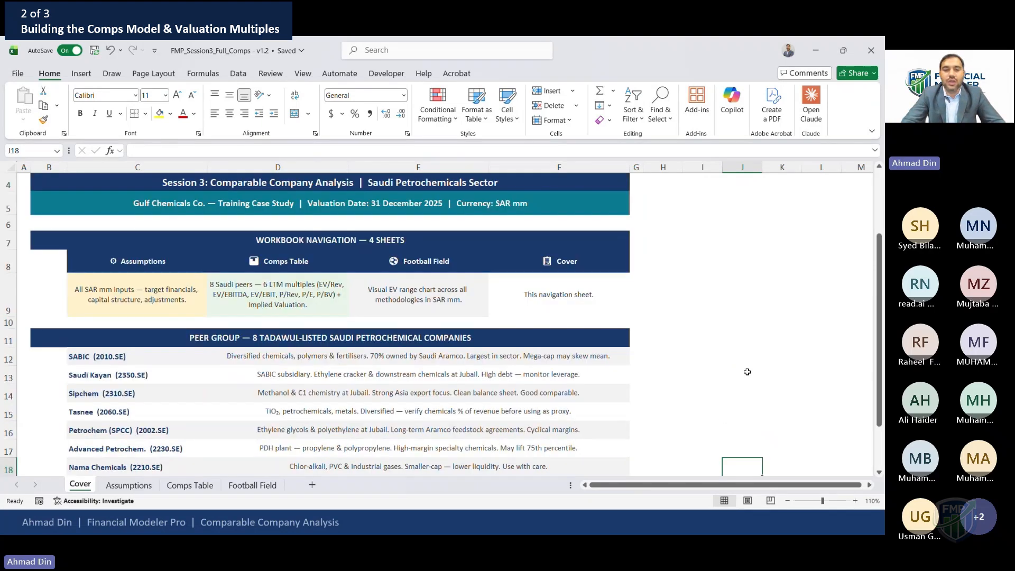
key(Down)
key(Down)
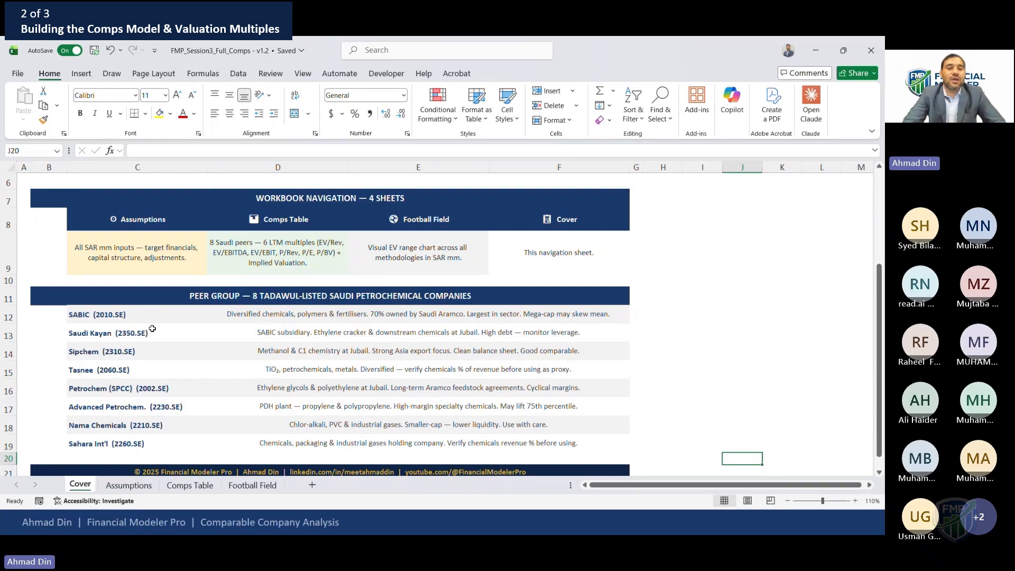
click(140, 315)
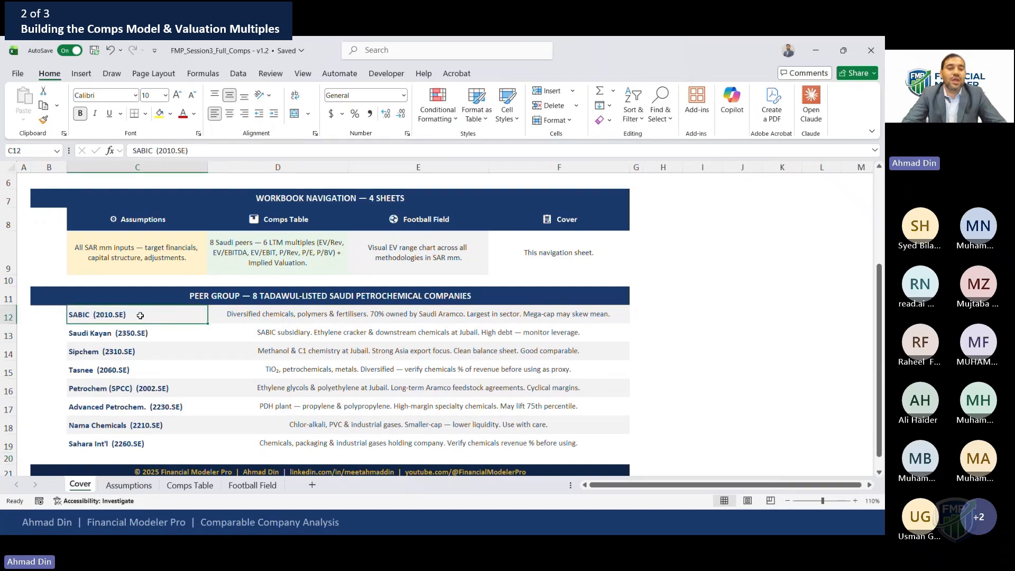
key(Down)
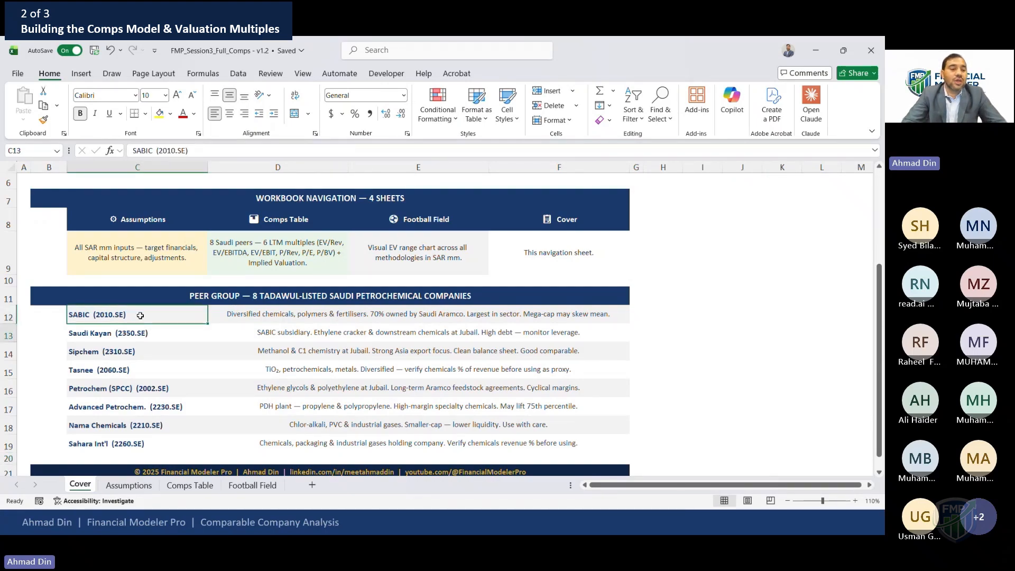
key(Down)
key(Down)
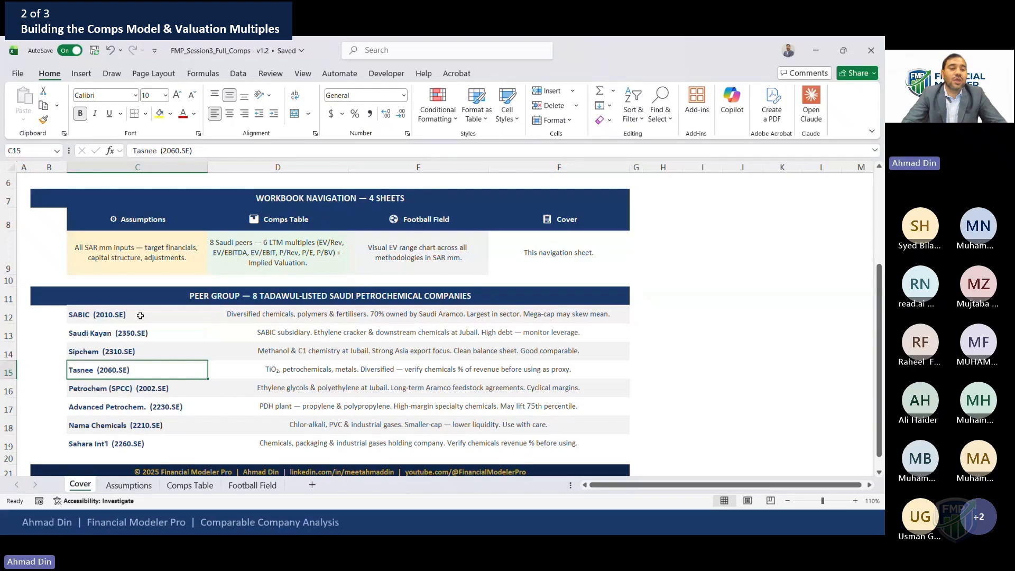
key(Down)
key(Down)
key(Down)
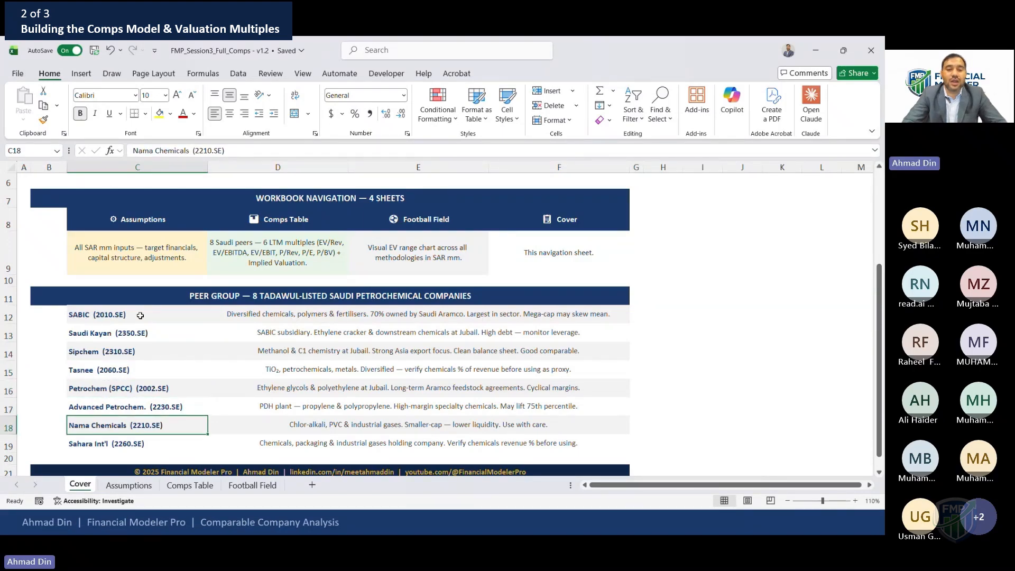
key(Down)
Read the business description next to each peer company in the peer group table
key(Right)
key(Right)
key(Up)
key(Up)
key(Up)
key(Up)
key(Up)
key(Left)
key(Left)
key(Up)
key(Right)
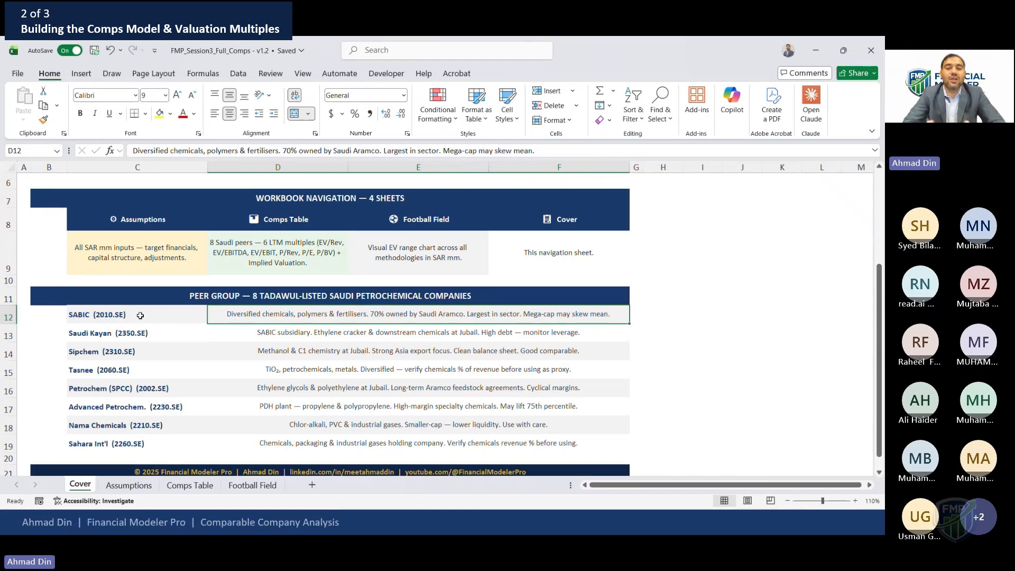
key(Down)
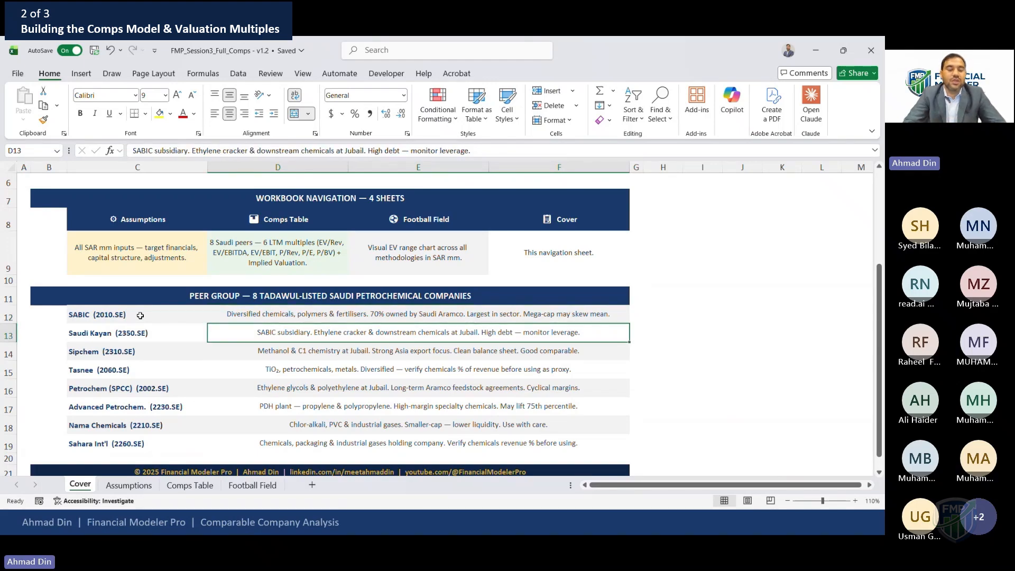
key(Up)
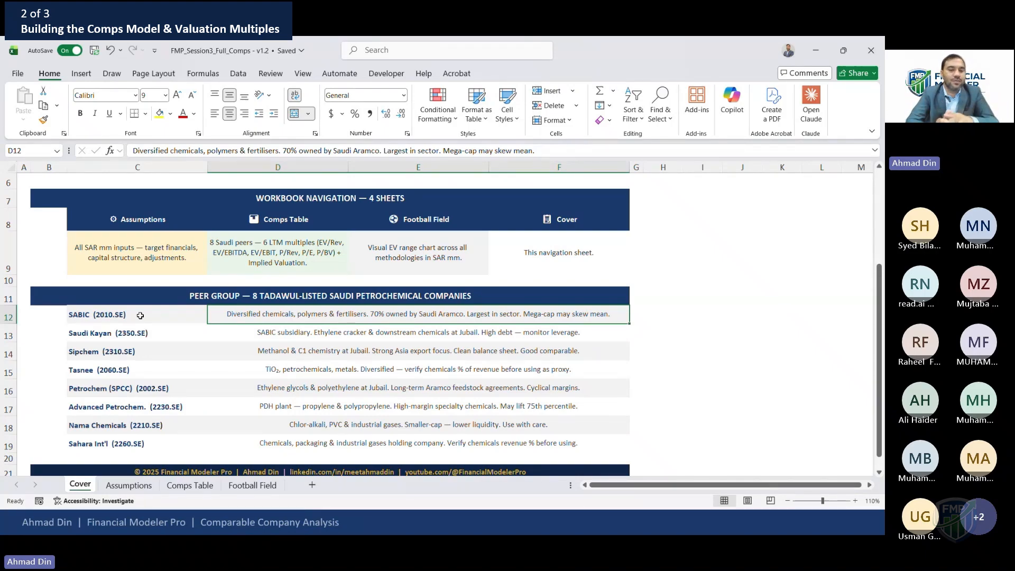
key(Down)
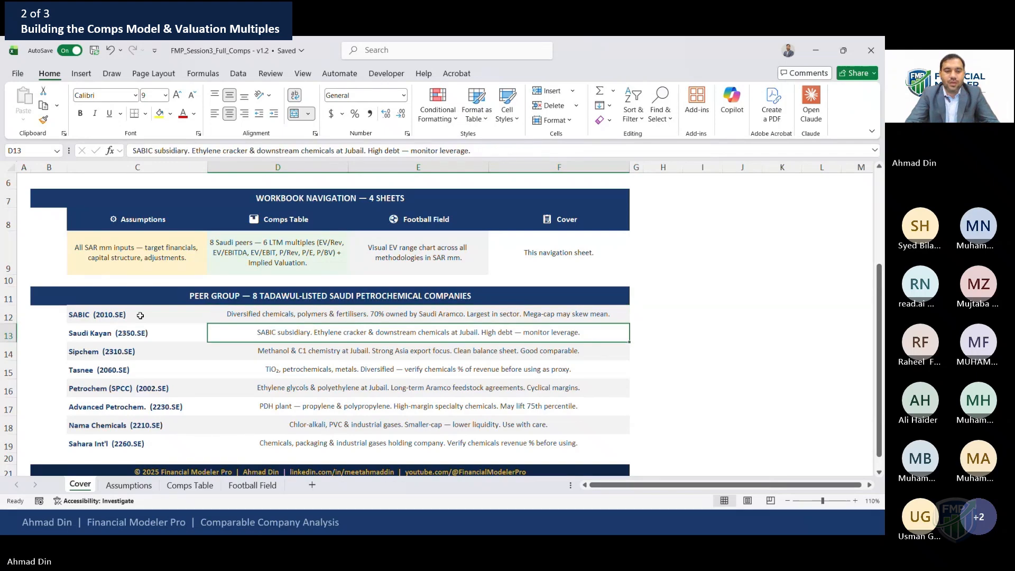
Open the Assumptions sheet at 120% zoom and review the valuation parameters section
key(ctrl+Page_Down)
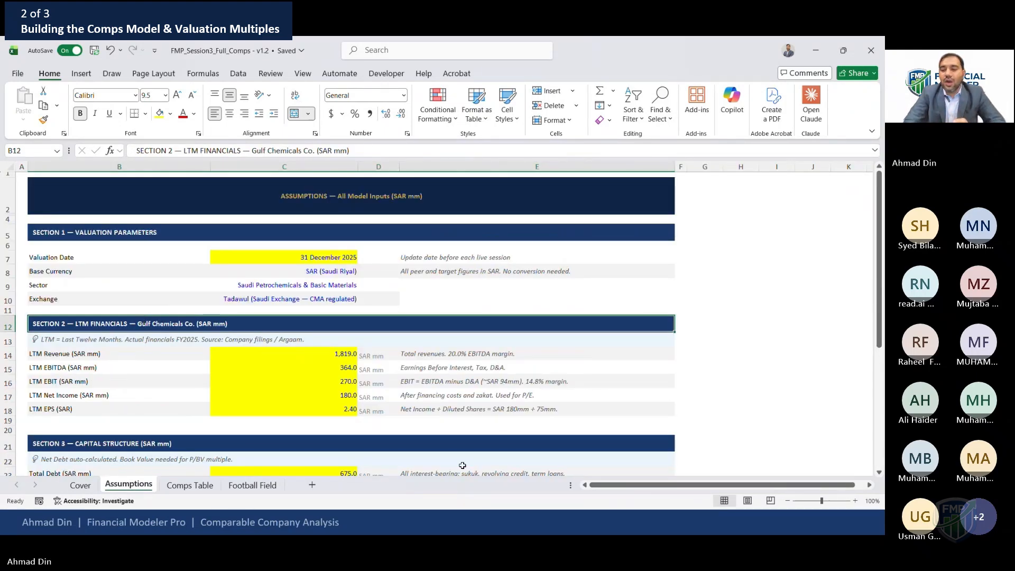
click(855, 502)
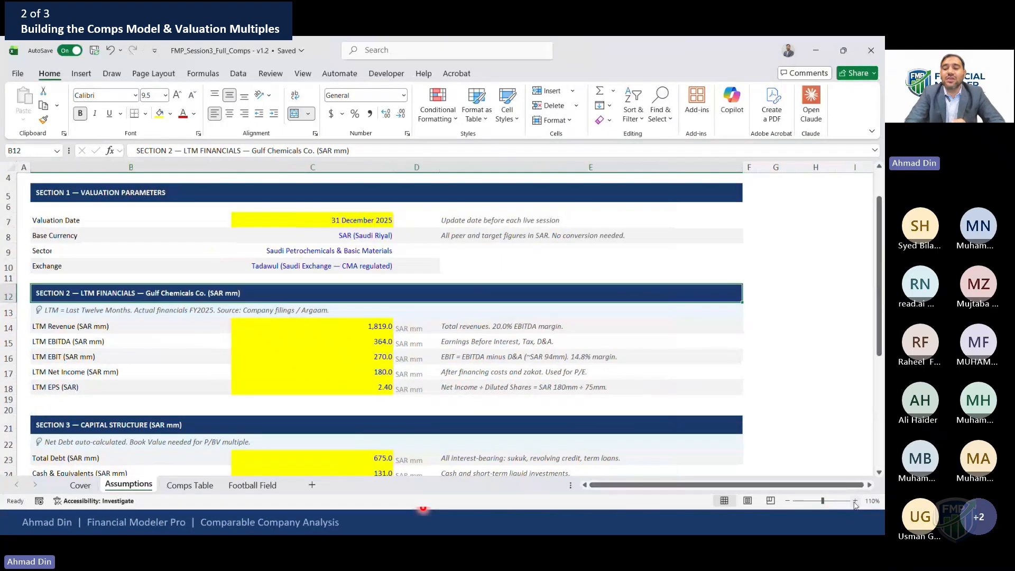
click(855, 501)
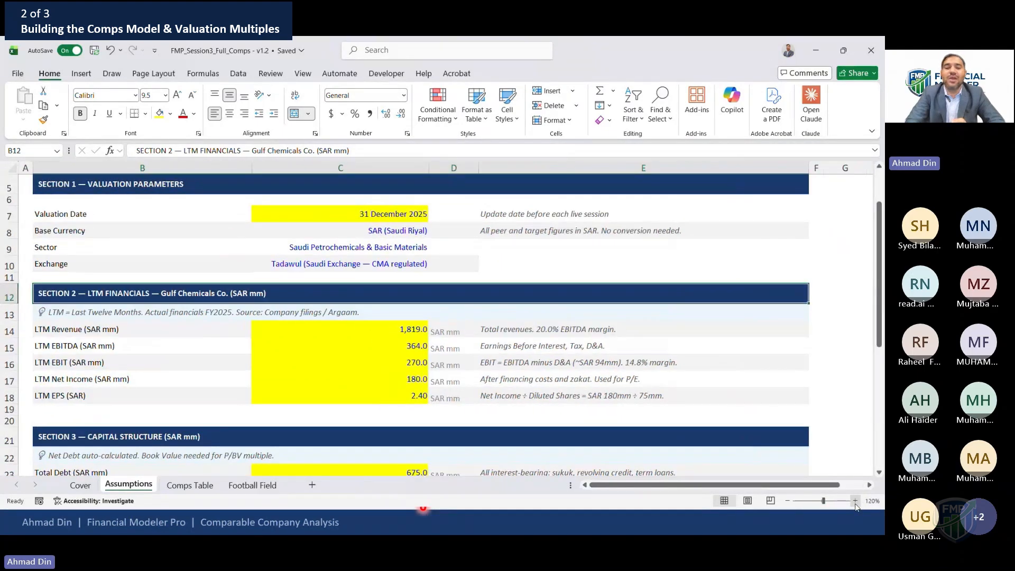
click(244, 203)
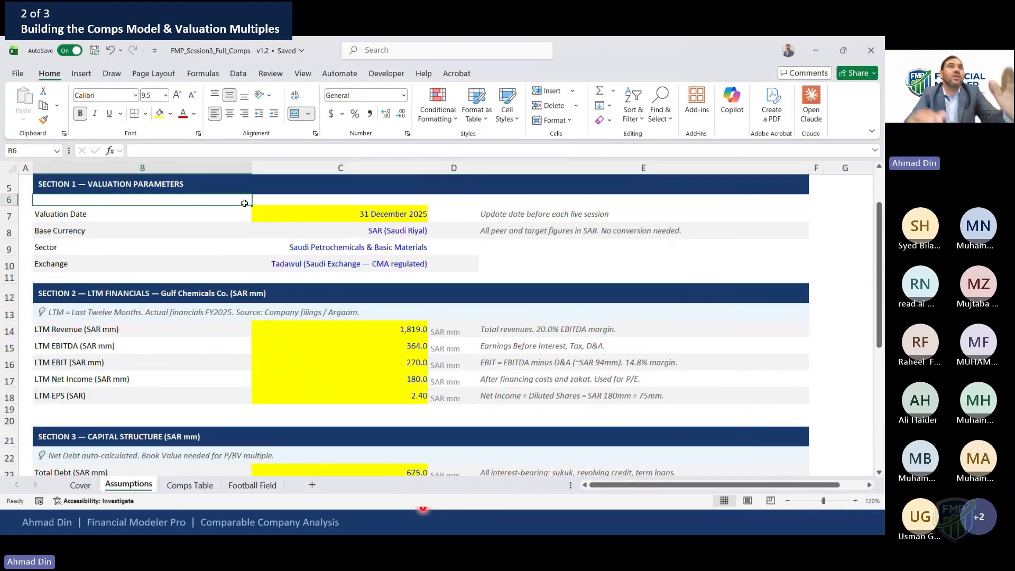
key(Down)
key(Right)
key(Left)
key(Right)
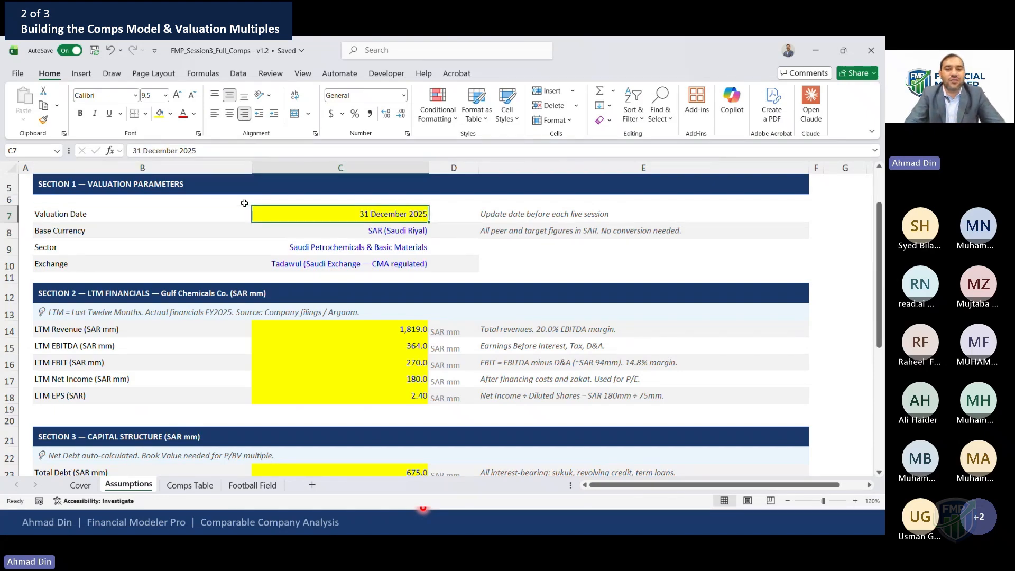
key(Down)
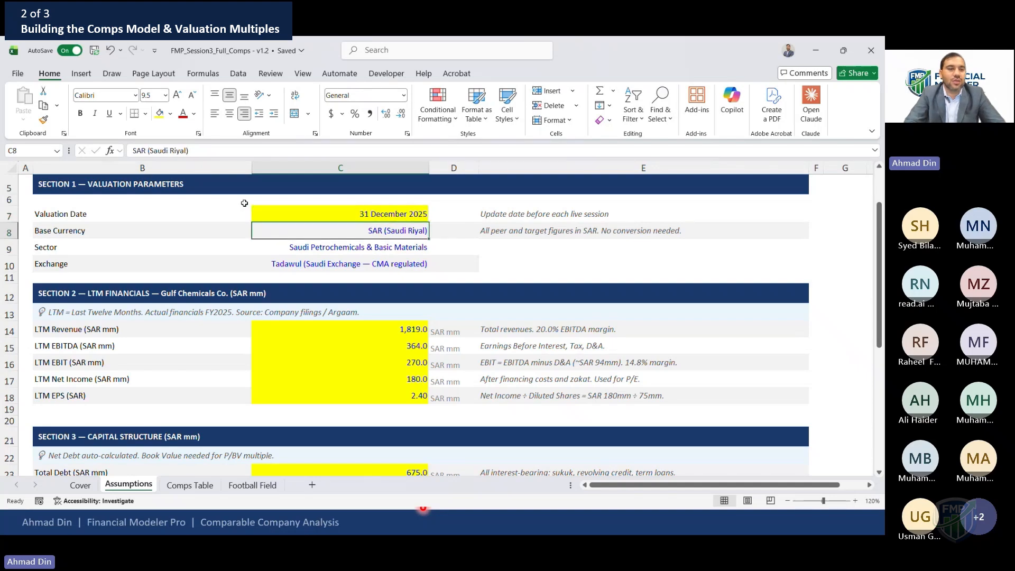
key(Down)
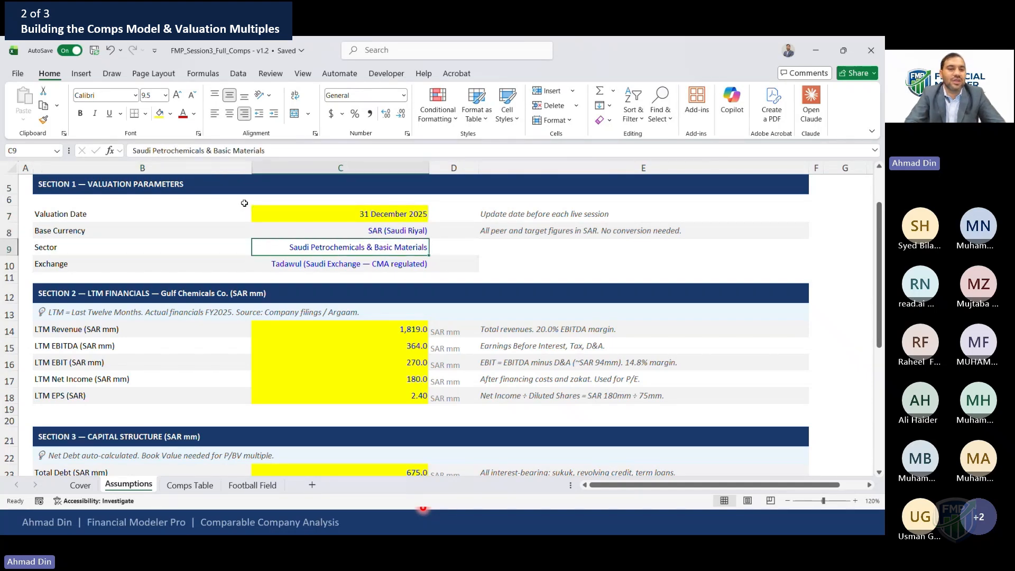
key(Down)
key(Down)
key(Down)
key(Down)
key(Down)
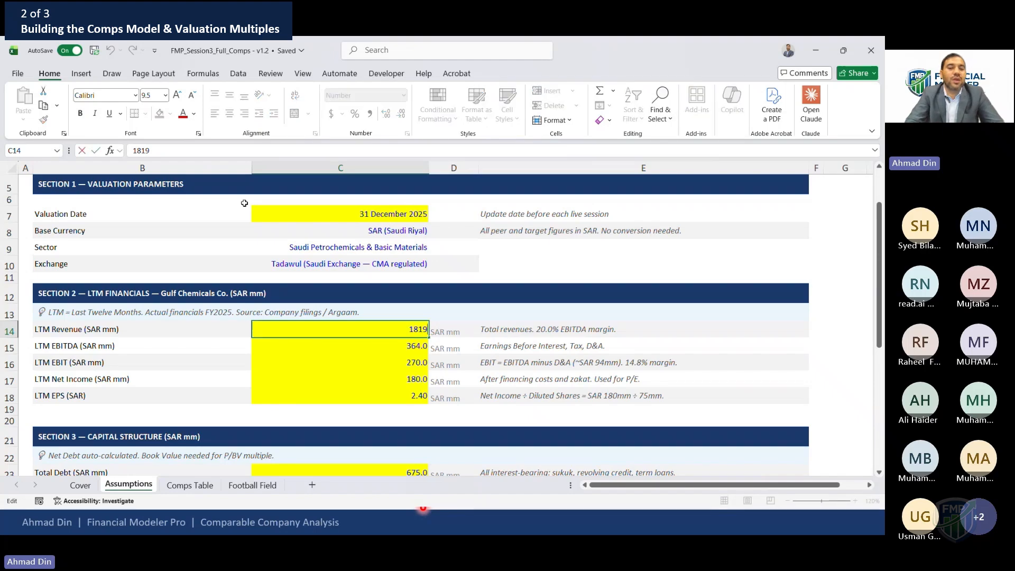
Step through the LTM financial inputs for revenue, EBITDA, EBIT, net income and EPS
key(Down)
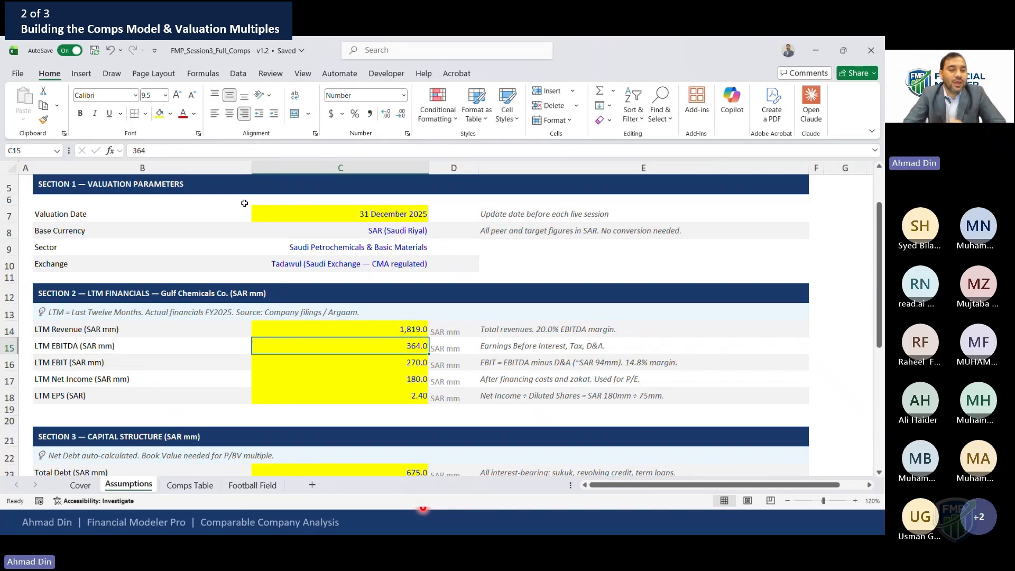
key(Down)
key(Down)
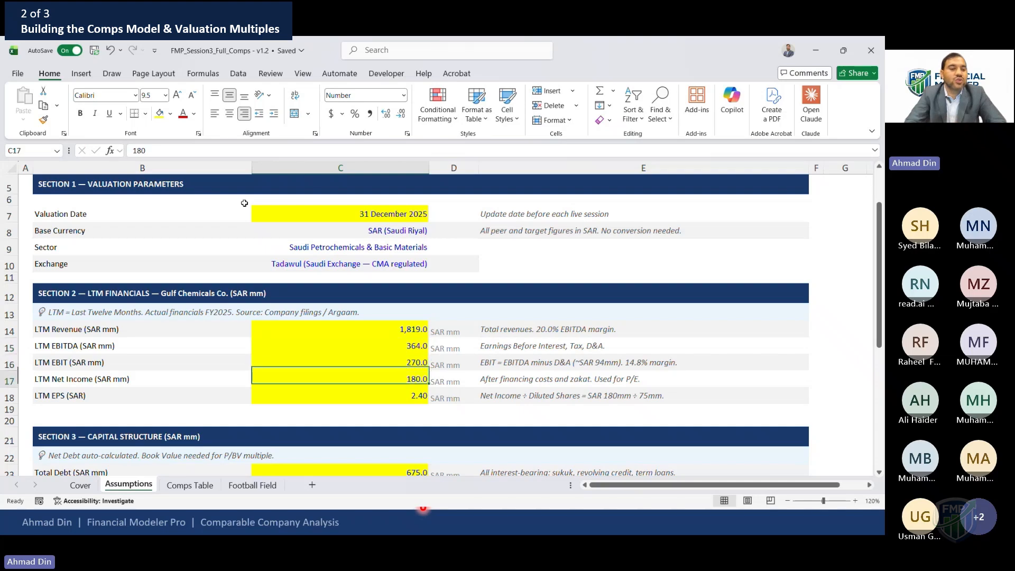
key(Down)
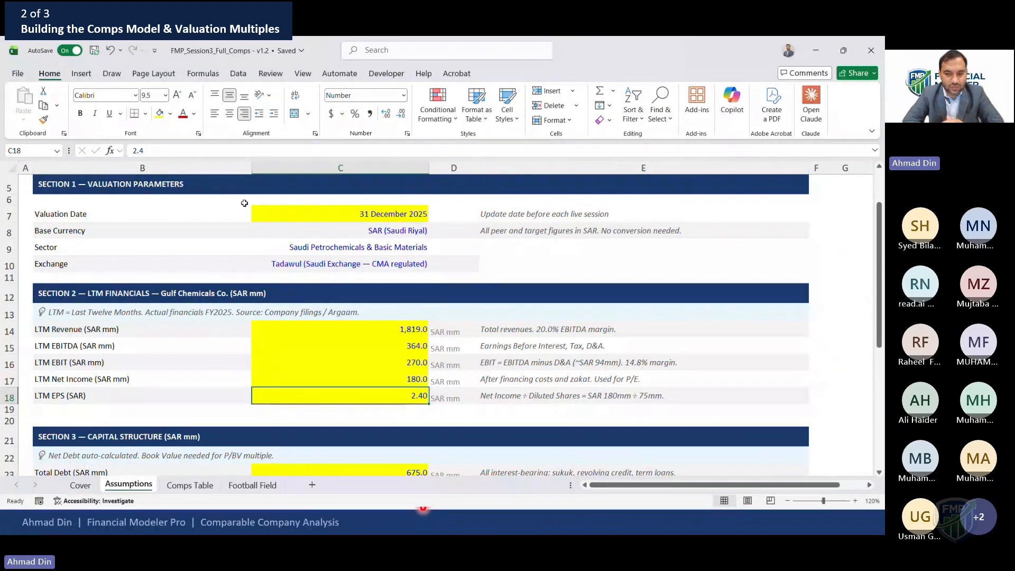
key(Up)
key(Up)
key(Up)
key(Up)
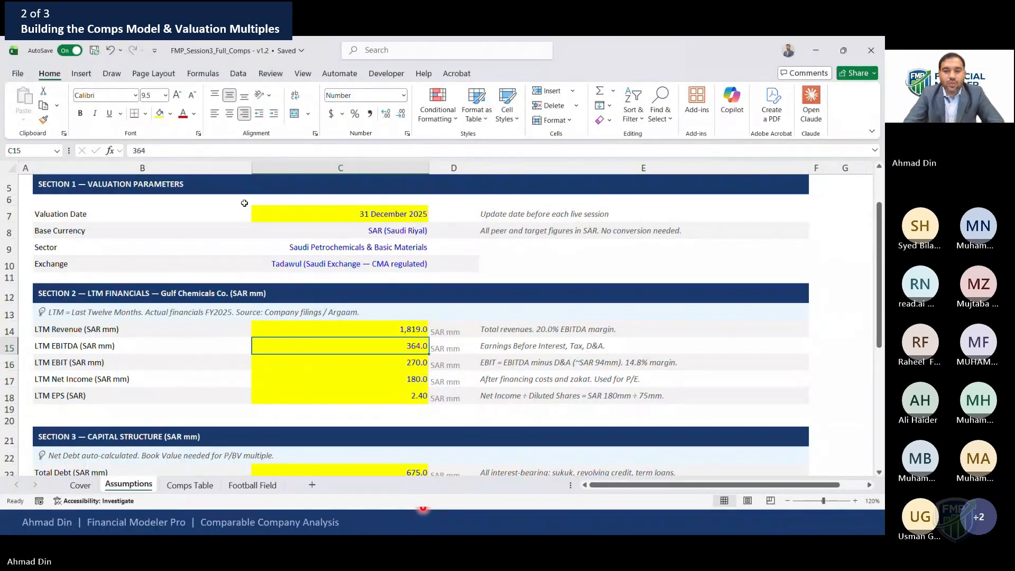
Read the explanatory notes beside each LTM financial input
key(Right)
key(Right)
key(Left)
key(Left)
key(Right)
key(Right)
key(Down)
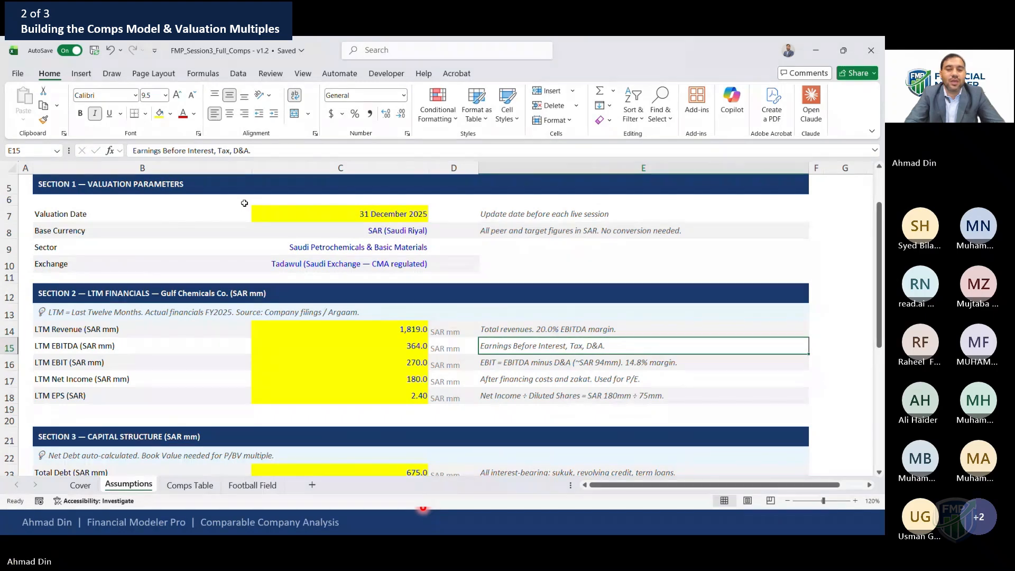
key(Down)
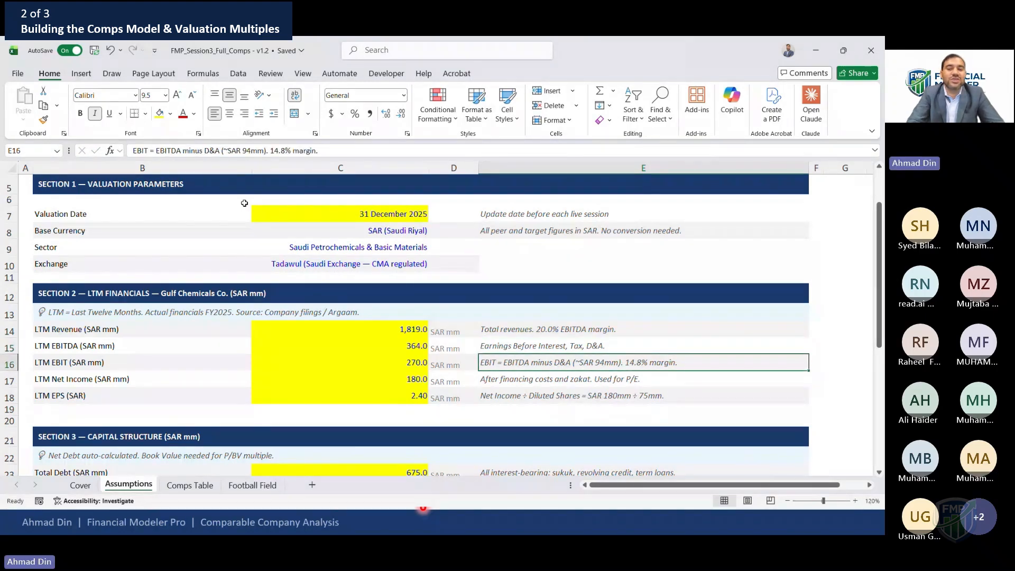
key(Down)
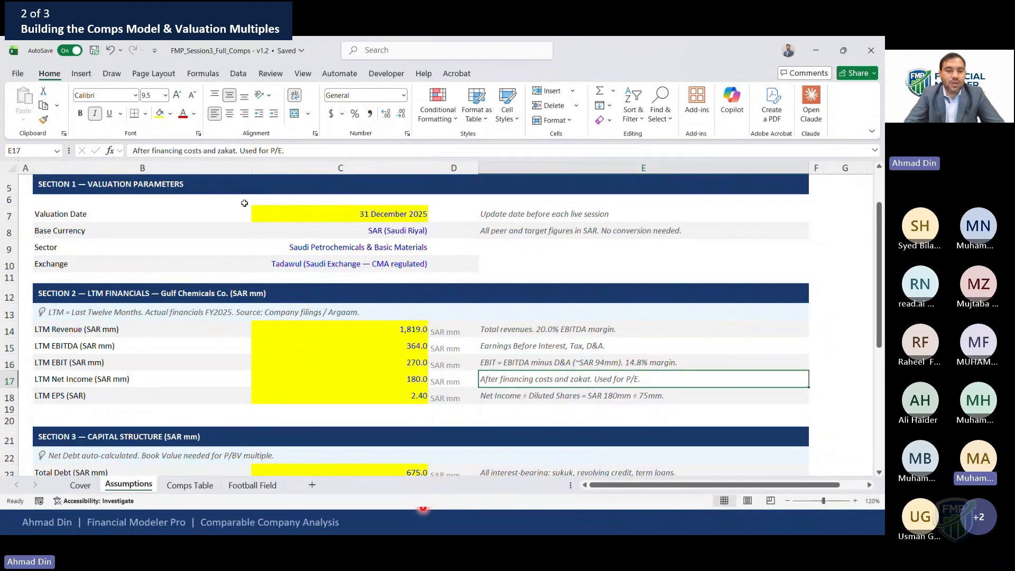
key(Down)
key(Down)
key(Down)
key(Down)
key(Down)
key(Down)
key(Down)
key(Down)
key(Down)
key(Down)
key(Down)
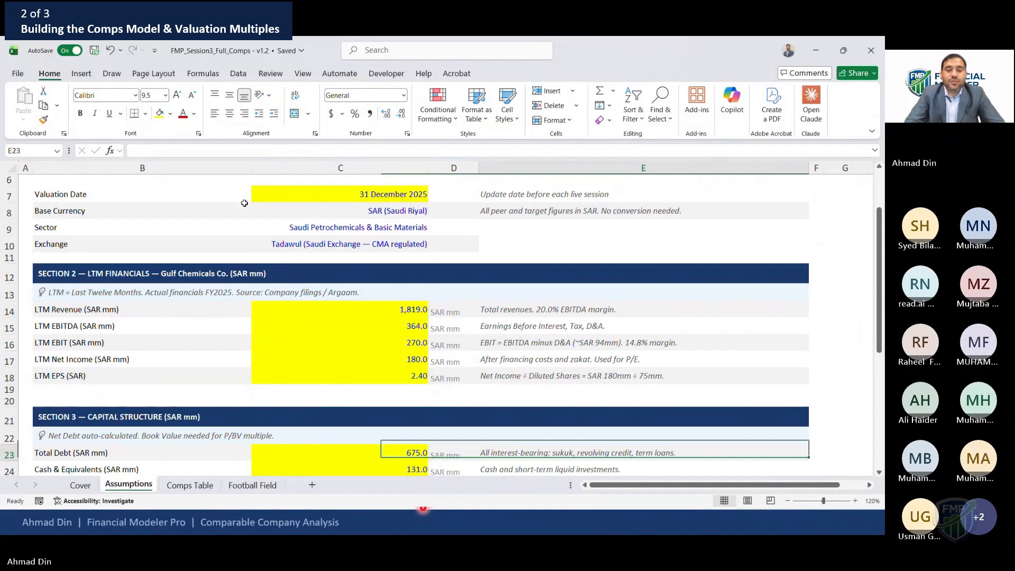
Select the LTM revenue through net income input cells to check their combined total
key(Up)
key(Up)
key(Up)
key(Up)
key(Up)
key(Up)
key(Up)
key(Down)
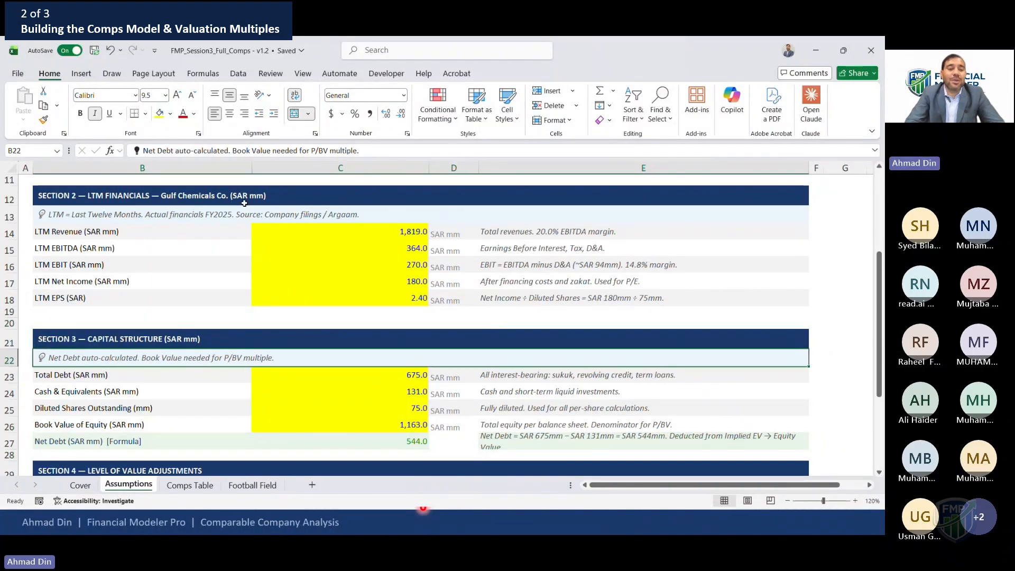
key(Down)
key(Down)
key(Up)
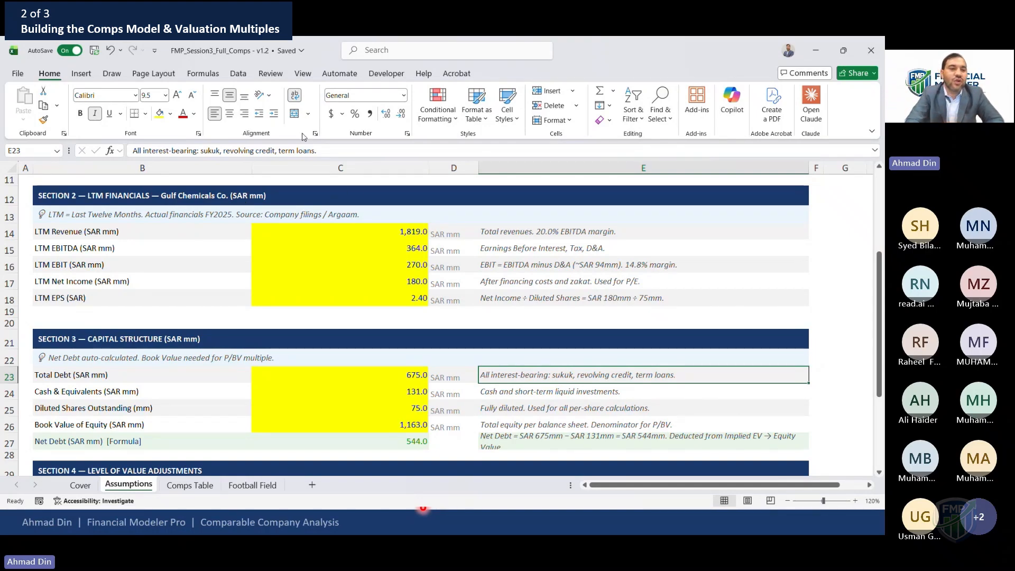
click(382, 232)
drag(383, 240, 385, 279)
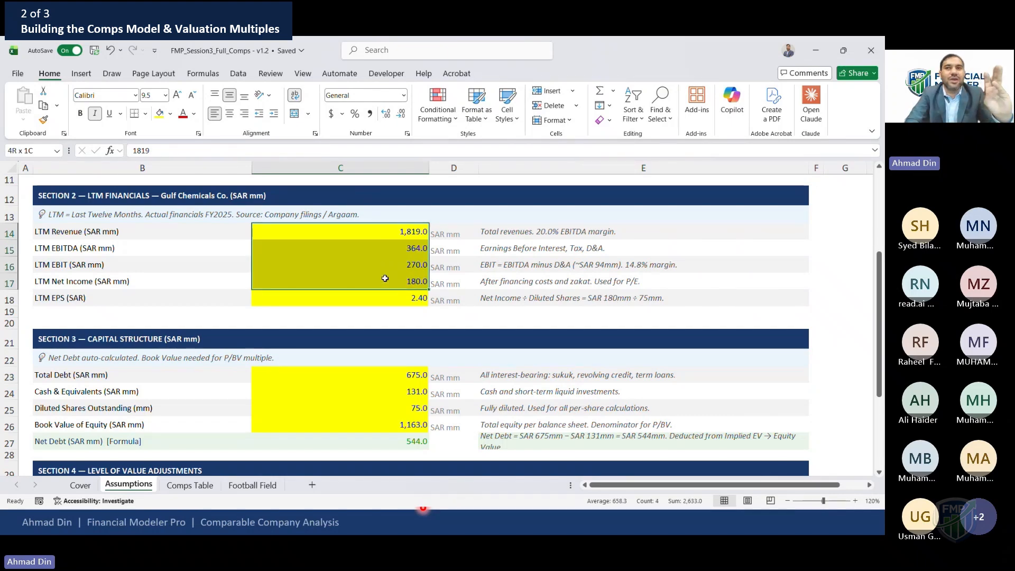
drag(385, 279, 385, 279)
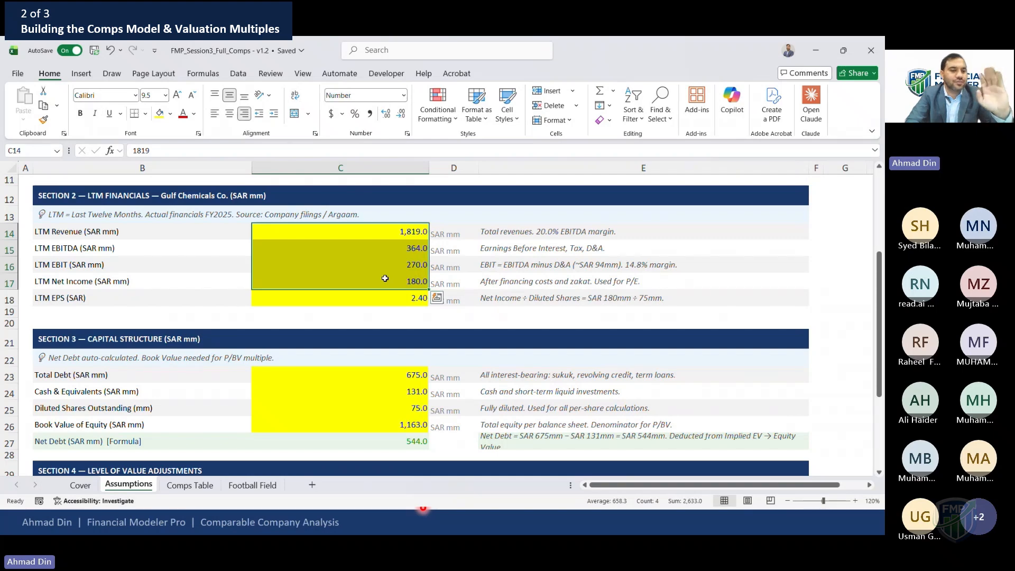
Review the capital structure inputs for total debt, cash and diluted shares outstanding
click(337, 374)
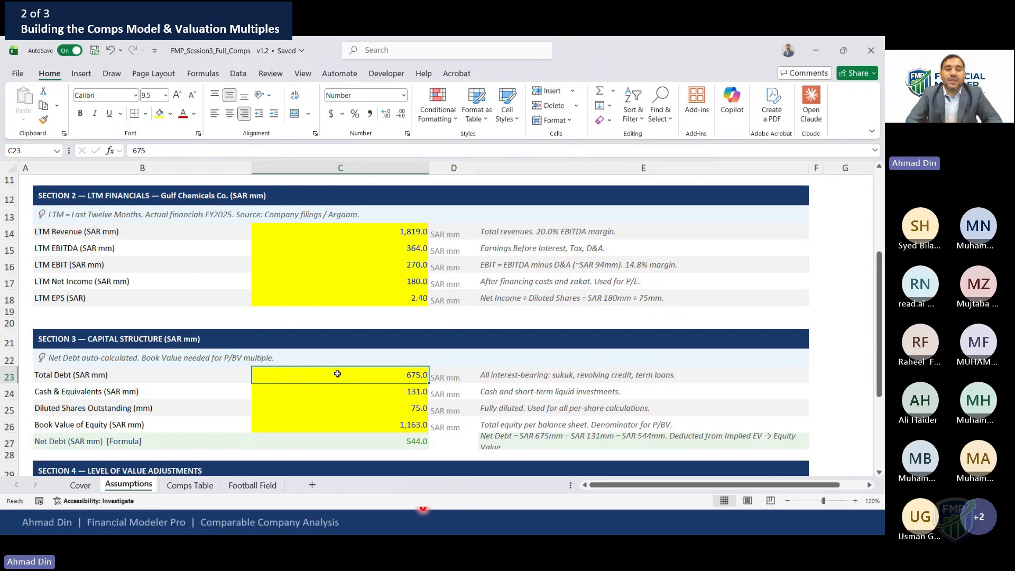
key(Down)
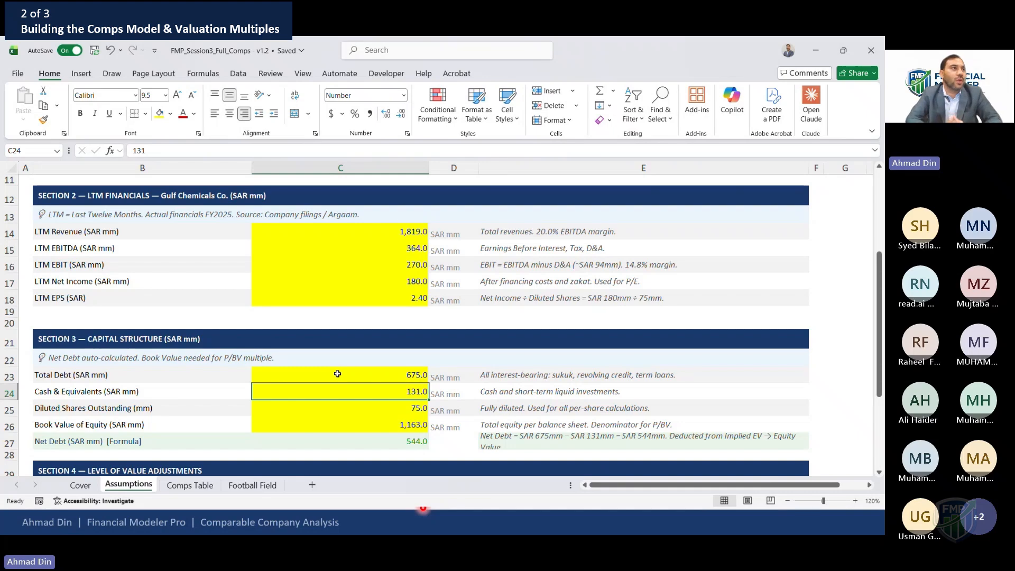
key(Down)
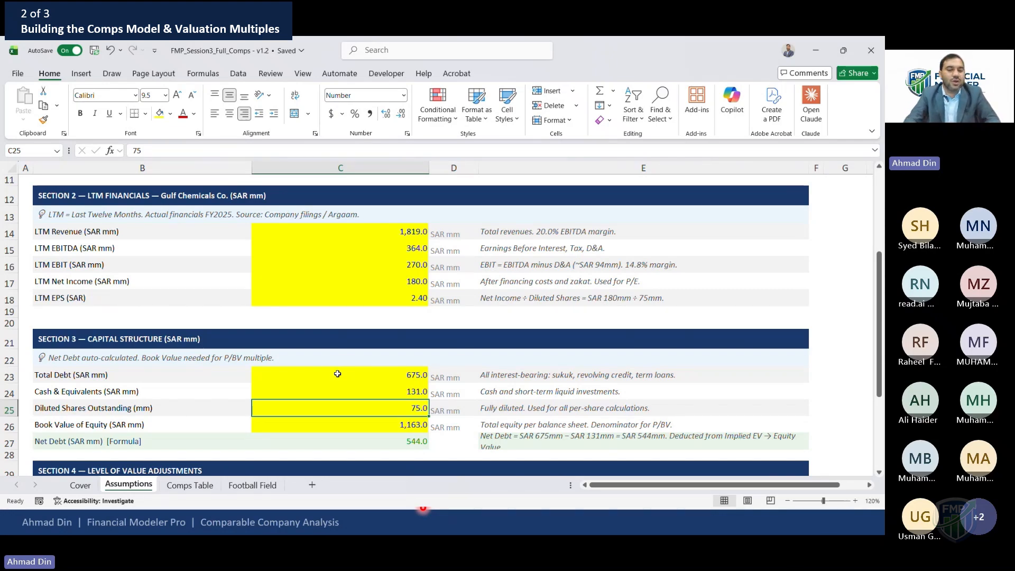
Review the capital structure input cells, including diluted shares outstanding and book value of equity
key(shift+space)
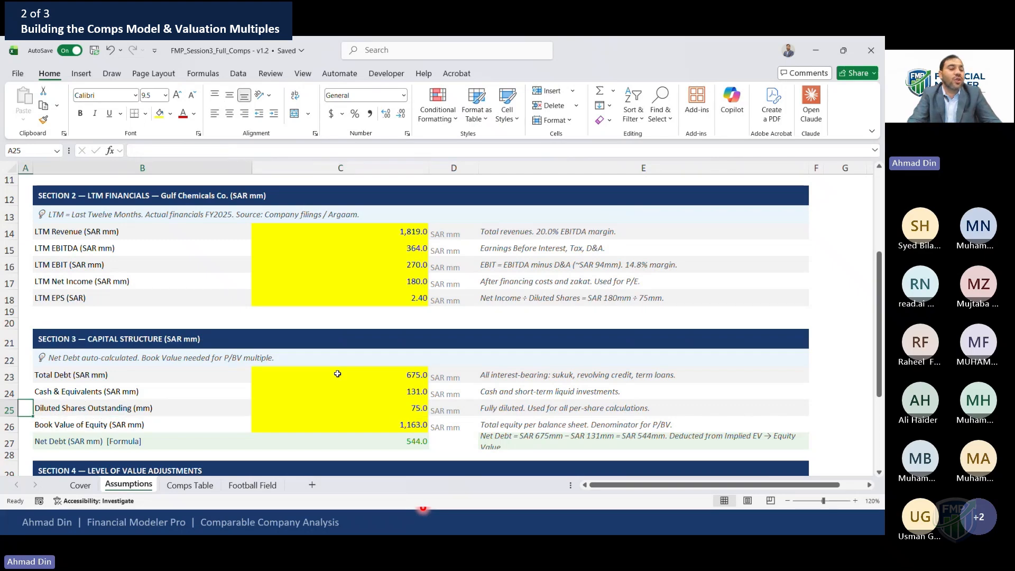
key(shift+Right)
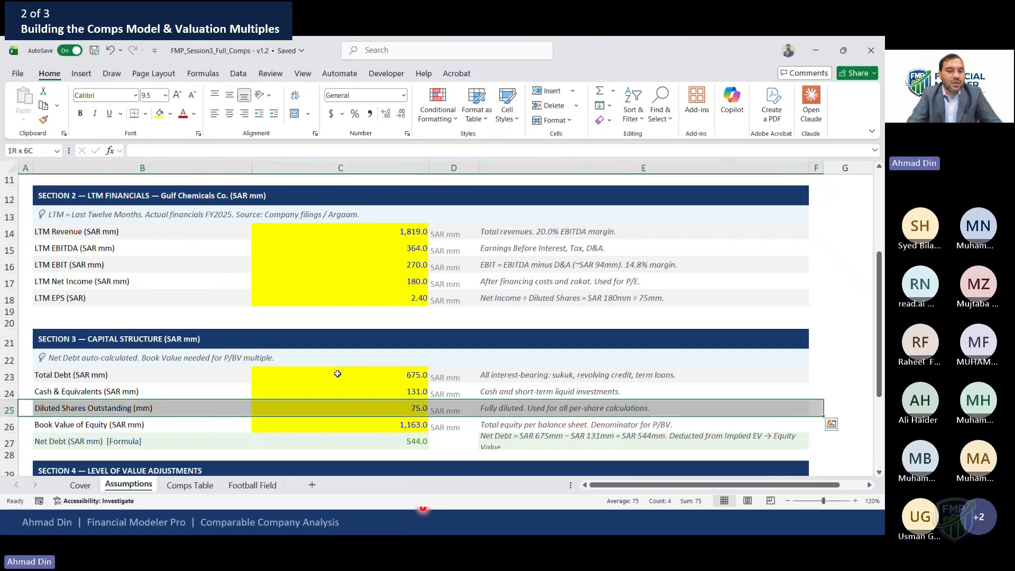
key(shift+BackSpace)
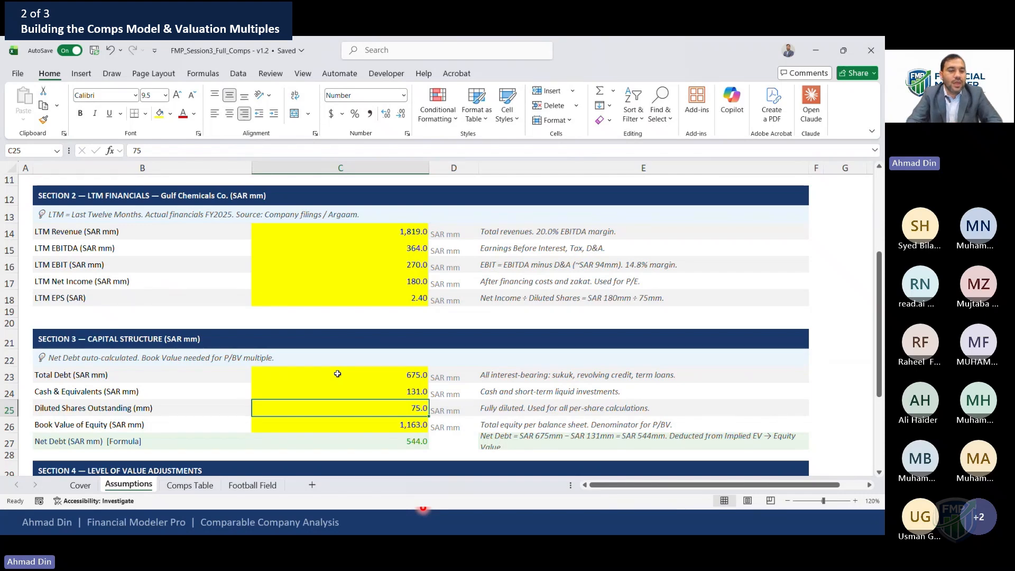
key(Down)
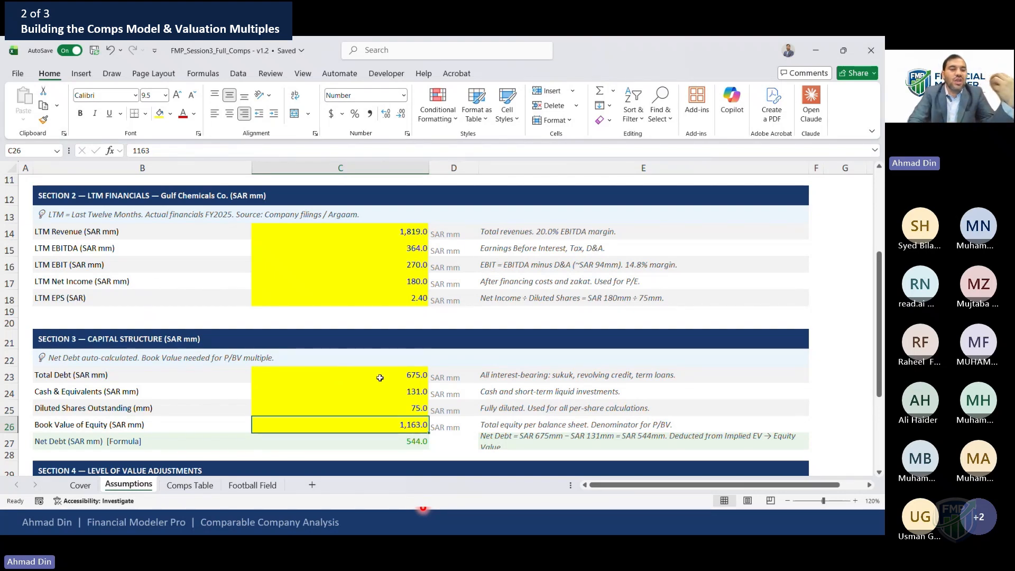
click(338, 374)
click(370, 394)
click(380, 429)
click(2, 410)
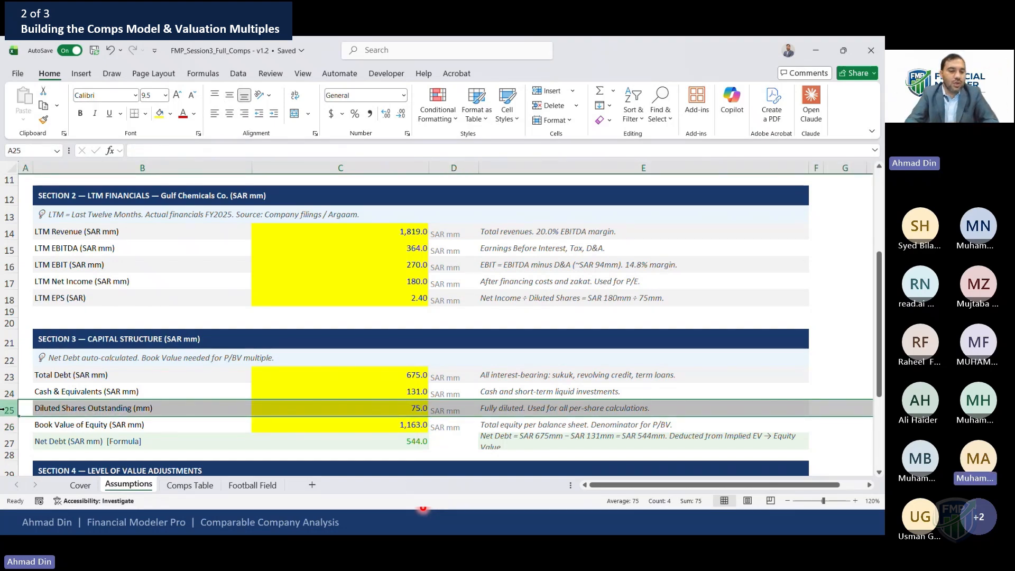
Inspect the Net Debt formula in the capital structure section
key(Down)
key(Down)
key(Right)
key(Right)
key(F2)
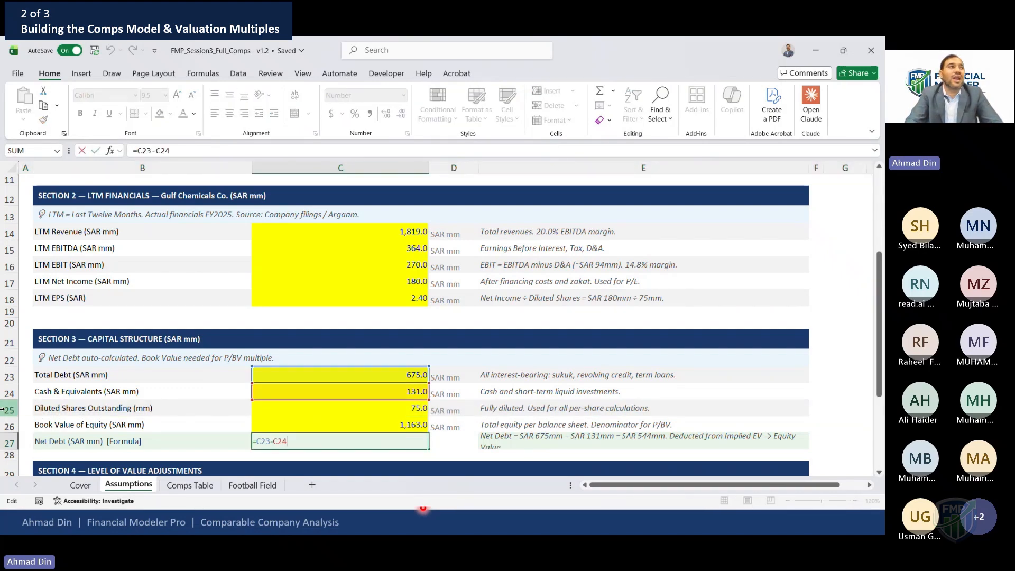
key(Escape)
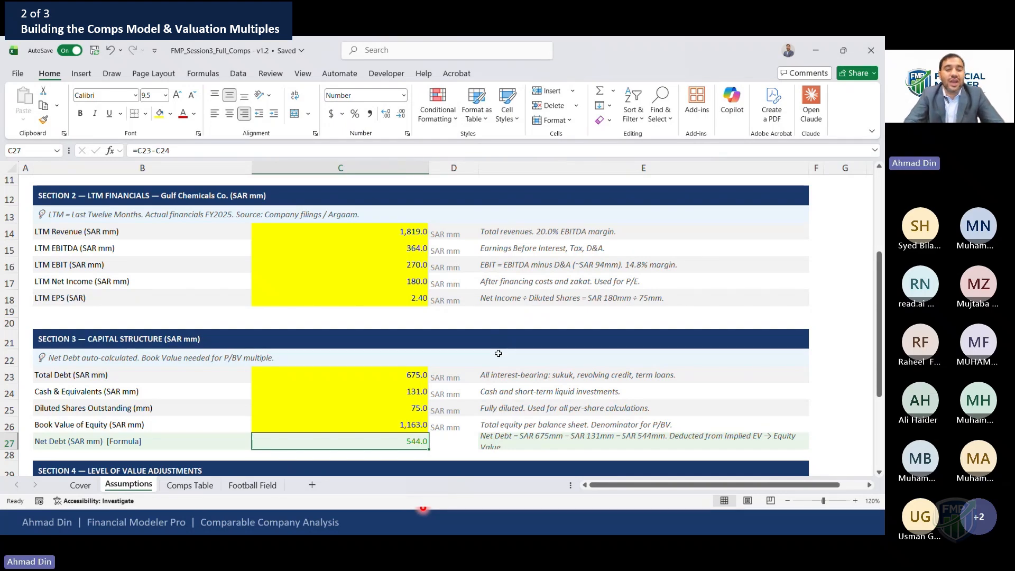
key(F2)
key(Escape)
key(F2)
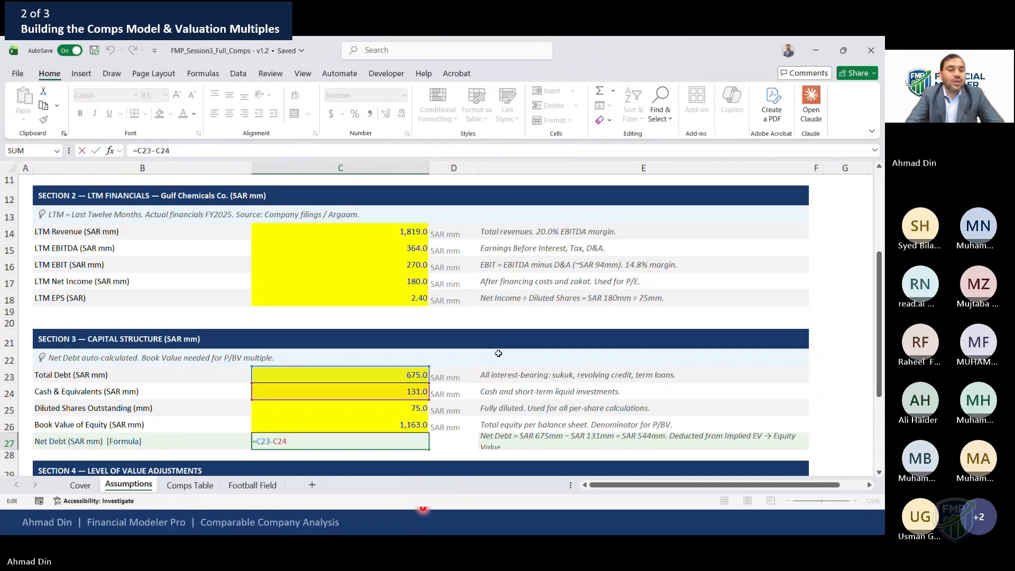
key(Escape)
key(F2)
key(Escape)
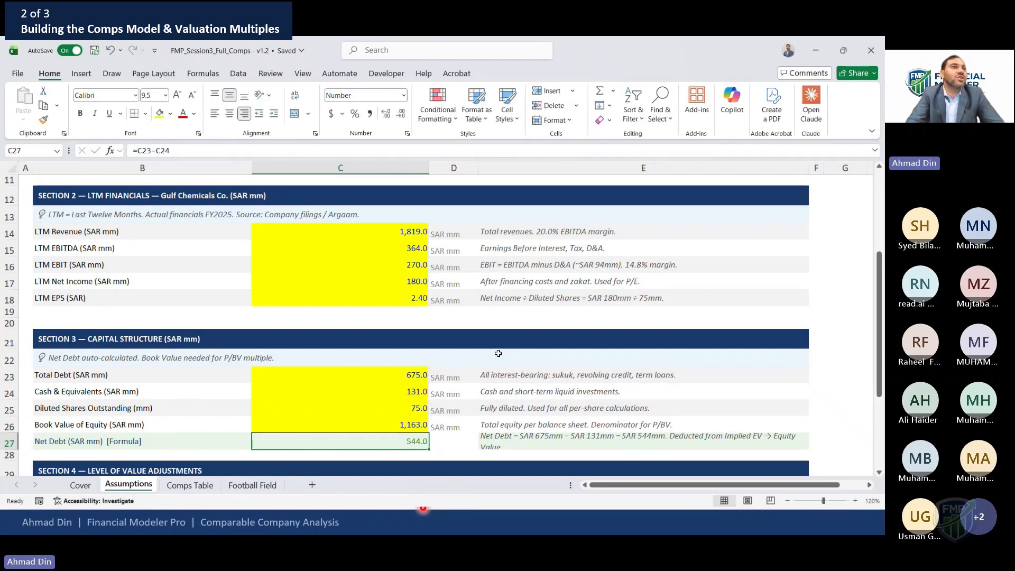
Review the Section 4 level of value adjustments for control premium and DLOM
key(Down)
key(Down)
key(Down)
key(Down)
key(Down)
key(Down)
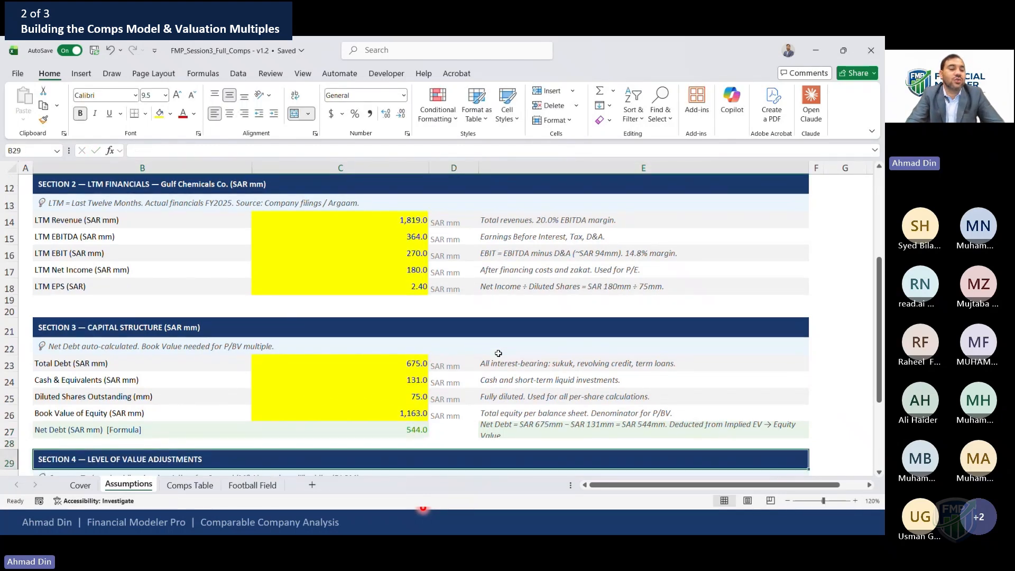
key(Up)
key(Up)
key(Up)
key(Up)
key(Up)
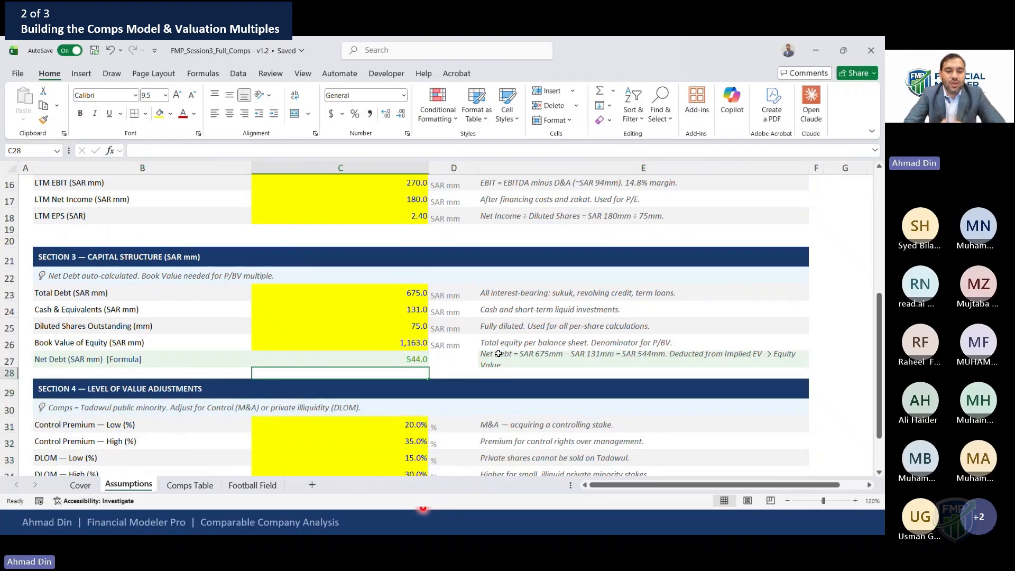
key(Down)
key(Down)
key(Down)
key(Down)
key(Down)
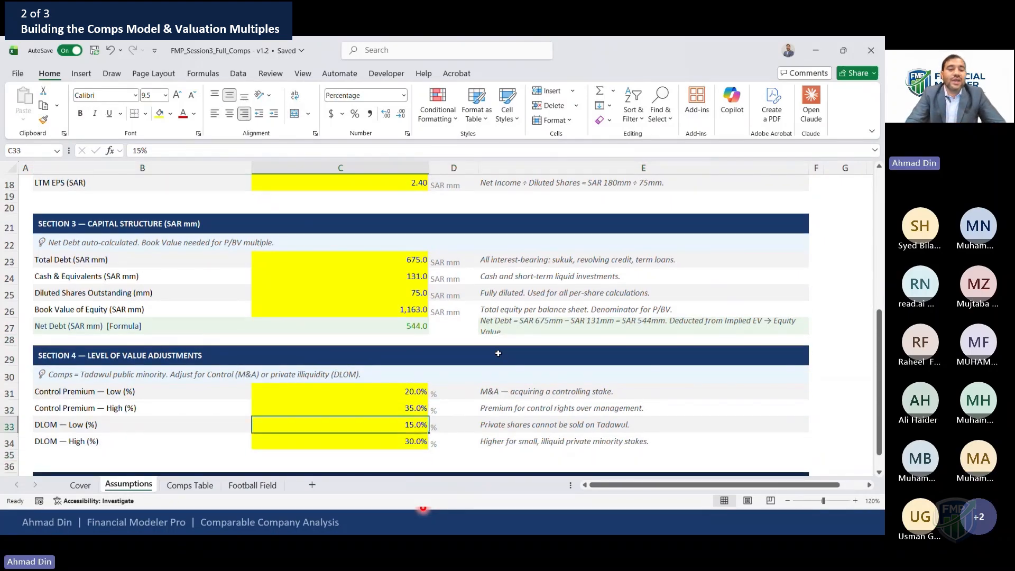
click(498, 353)
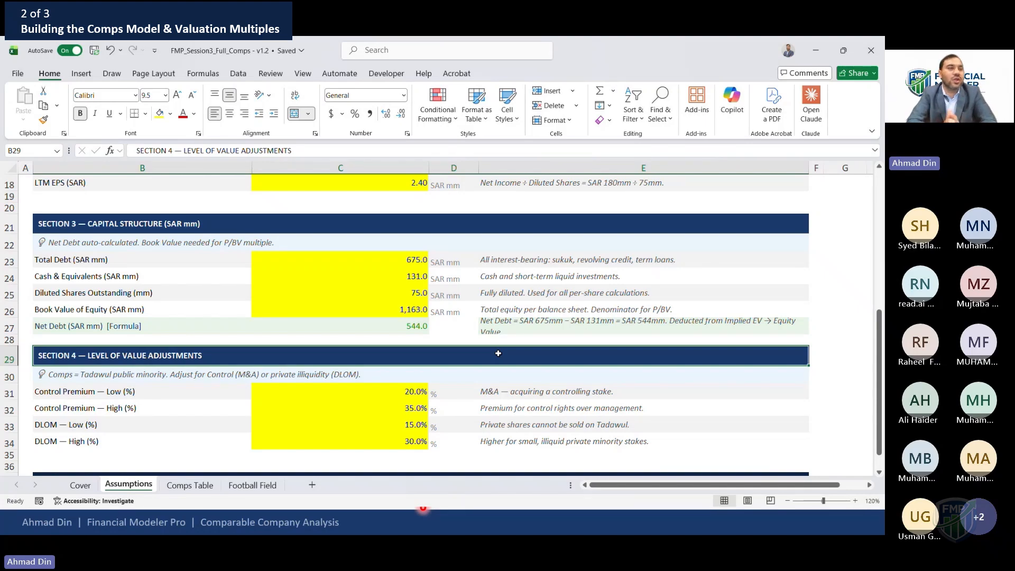
Switch to the Comps Table sheet and examine the implied valuation block for Gulf Chemicals Co
key(Page_Up)
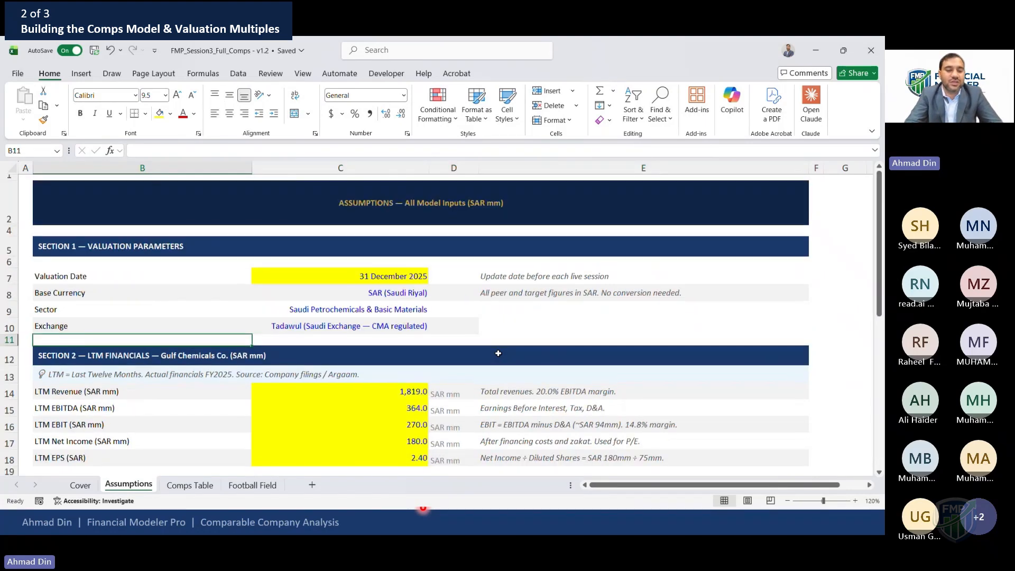
key(ctrl+Page_Down)
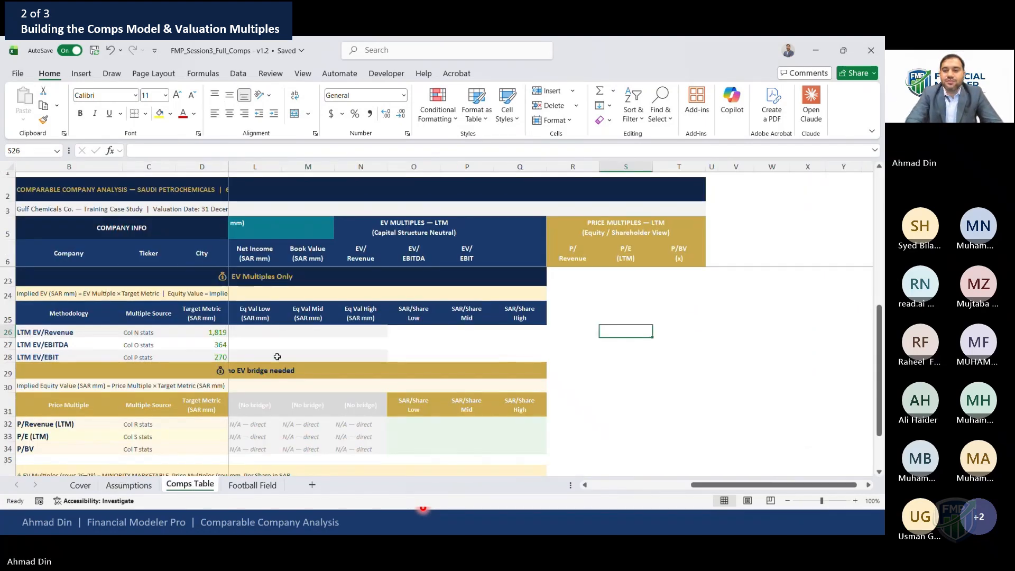
click(187, 327)
key(Right)
key(Right)
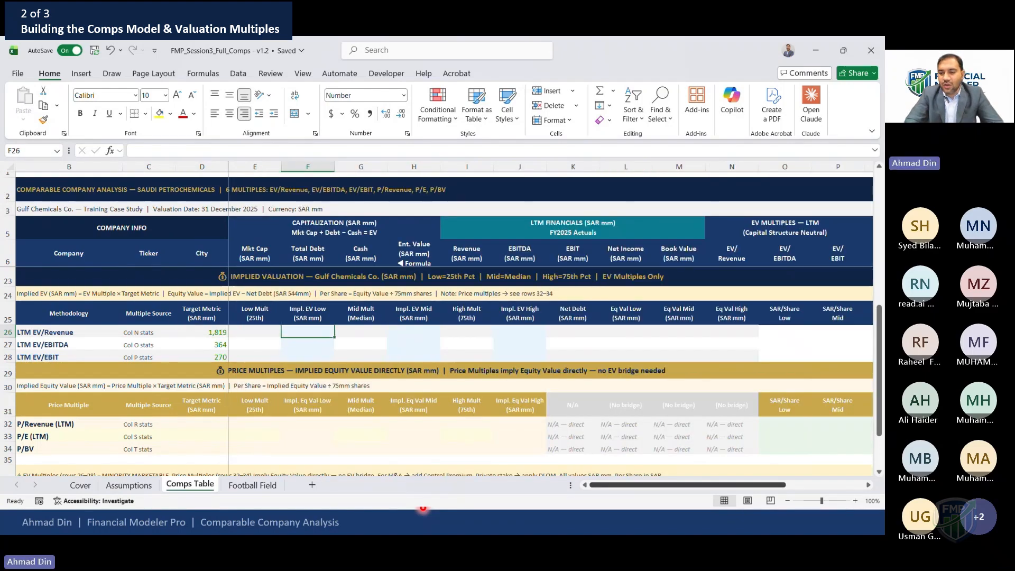
click(855, 501)
click(855, 501)
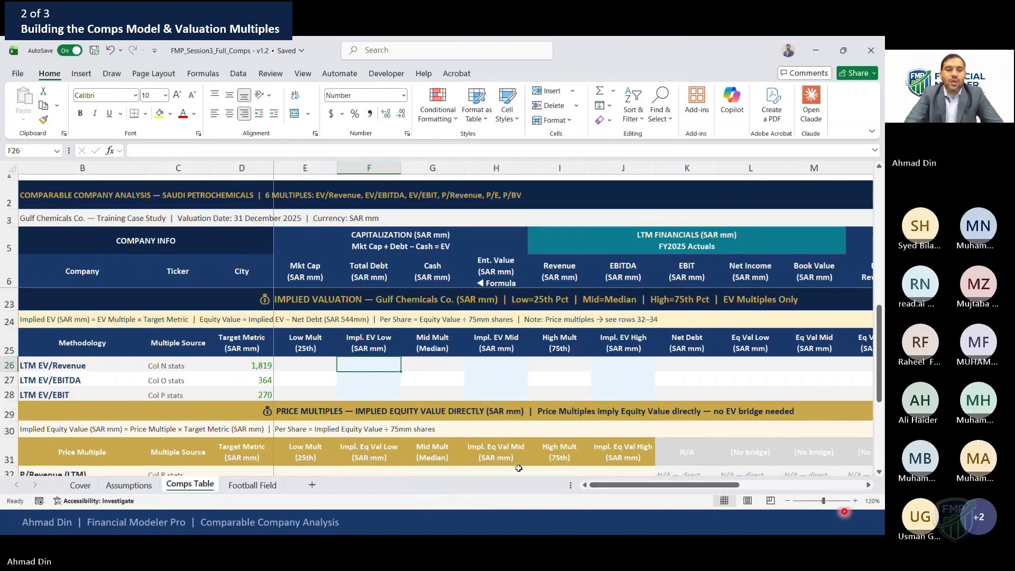
click(231, 324)
scroll(231, 328, right, 3)
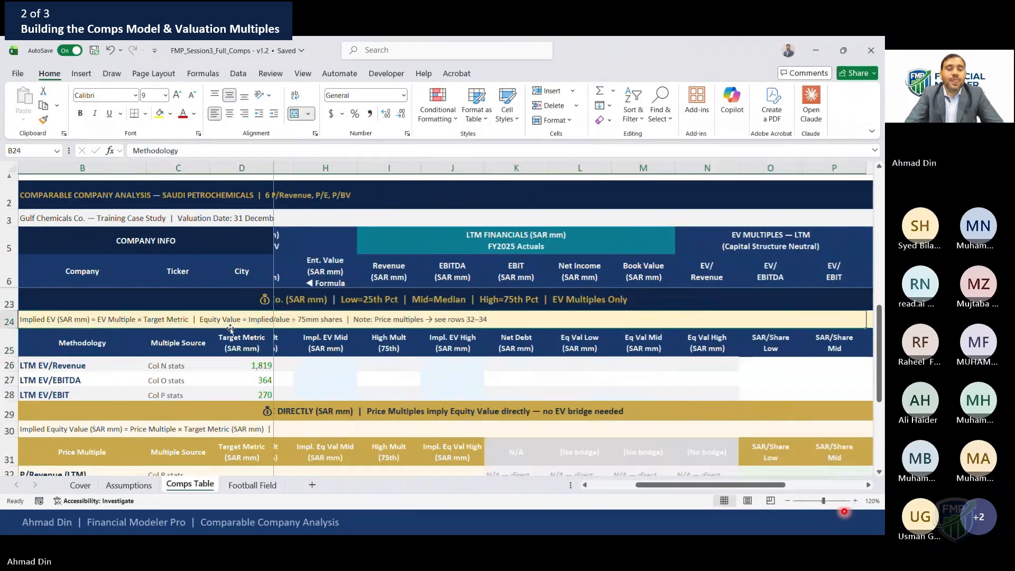
Read the implied EV note explaining how equity value and per-share value are derived
key(Right)
key(Right)
key(Left)
key(Left)
key(Left)
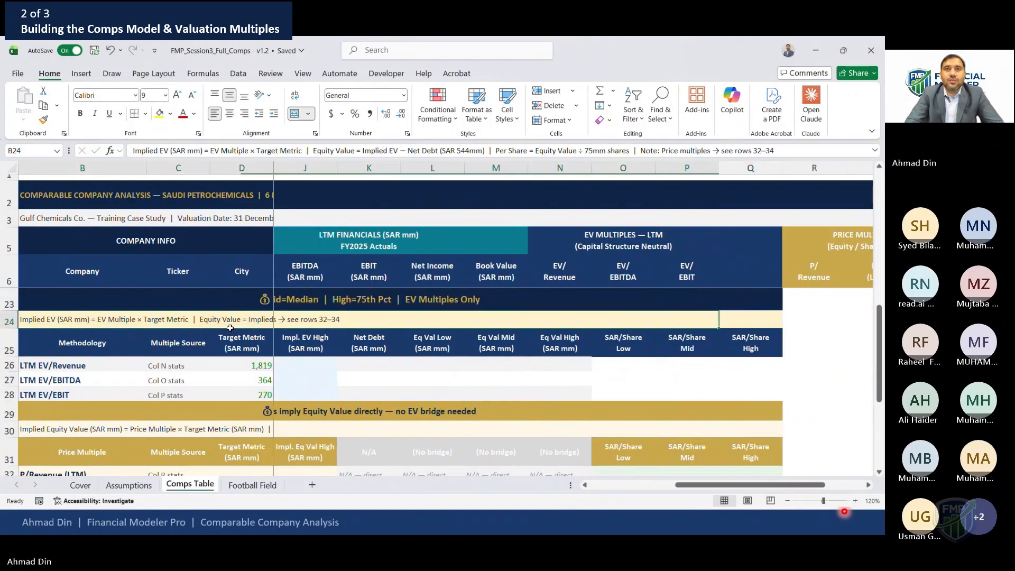
key(Up)
click(55, 271)
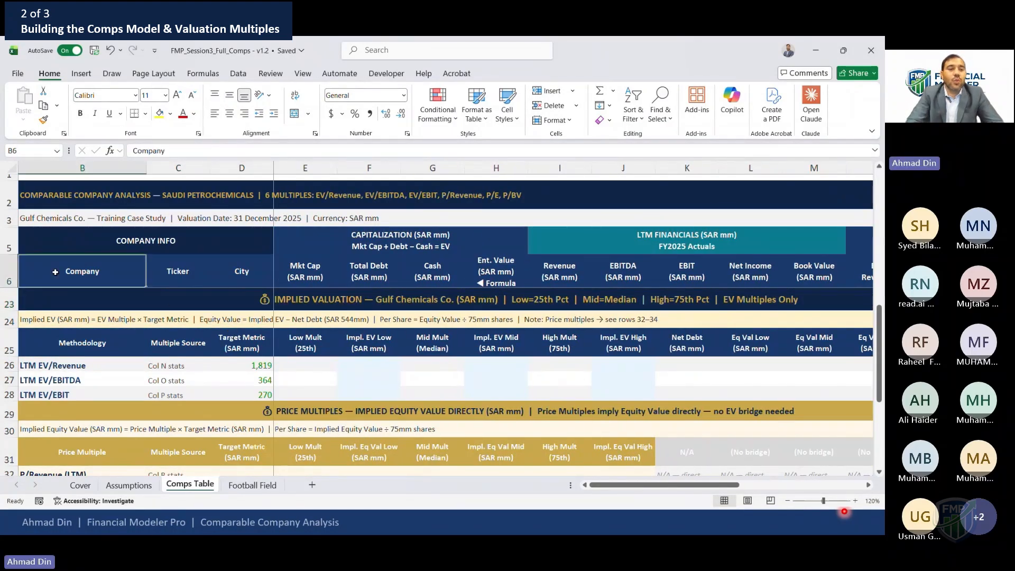
Step through the peer table column headers from Company across to Book Value
key(shift+Down)
key(shift+Down)
key(shift+Down)
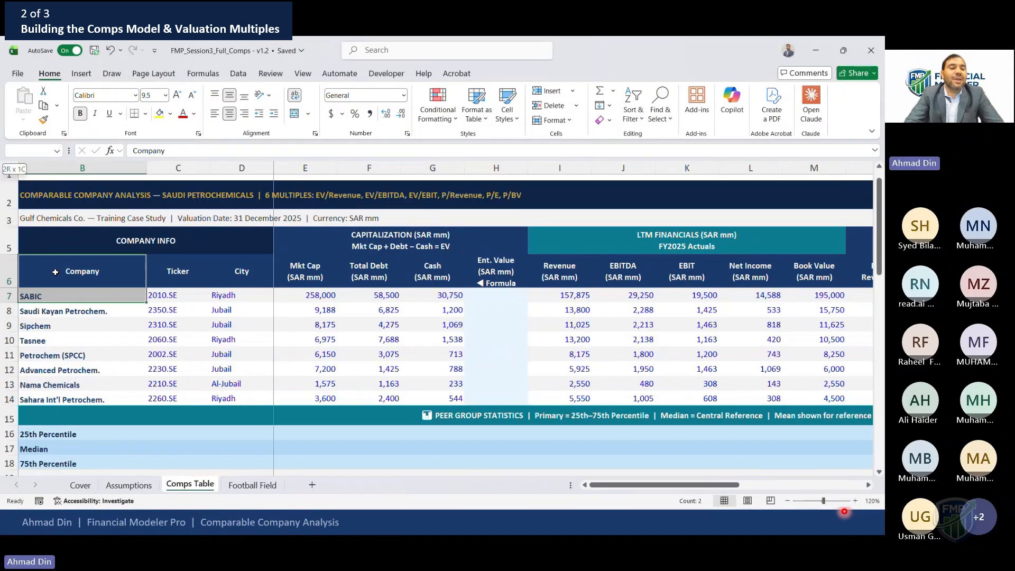
key(Right)
key(Right)
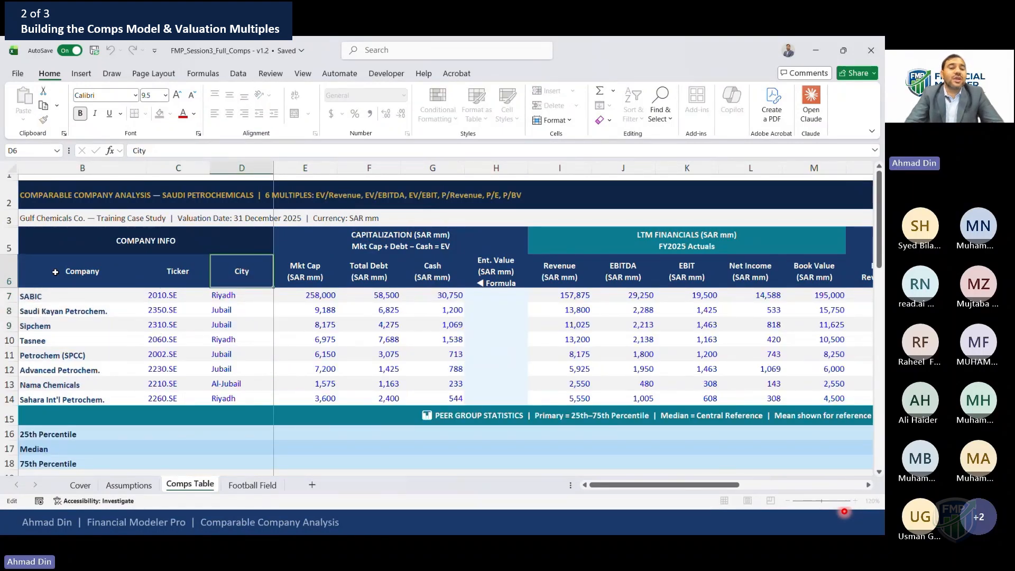
key(Right)
key(Right)
key(F2)
key(Escape)
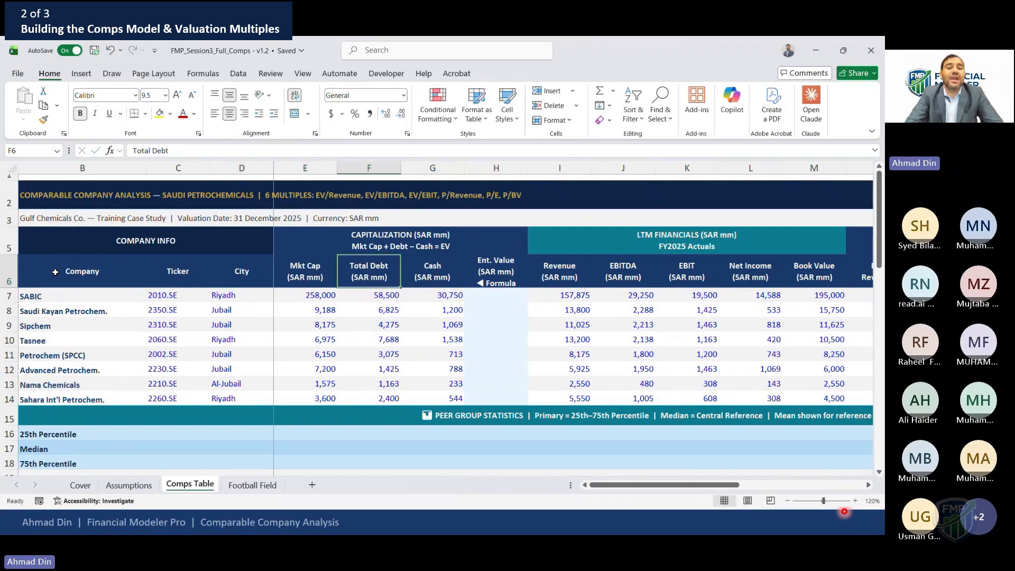
key(Right)
key(Right)
key(Right)
key(Right)
key(Right)
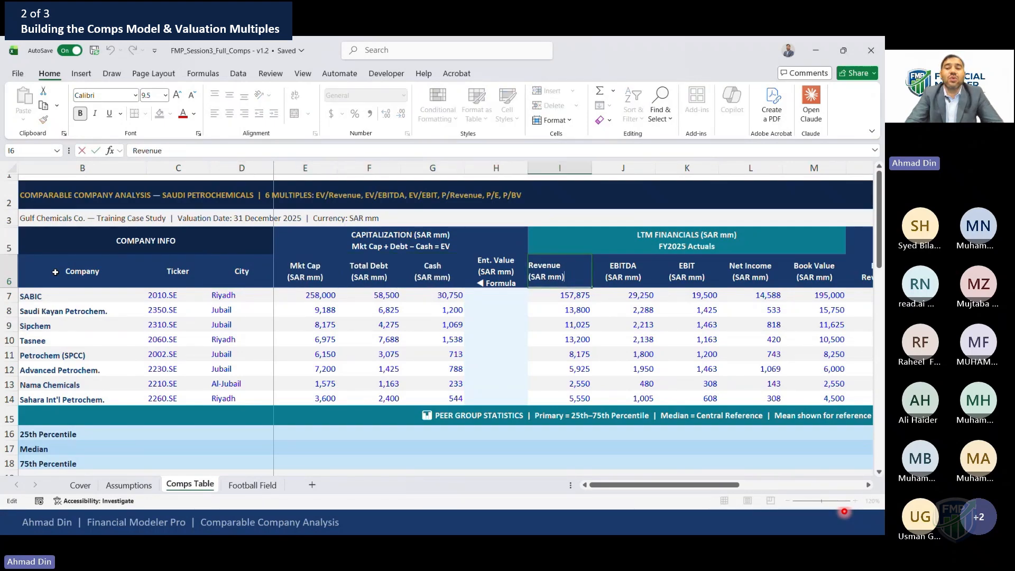
key(Right)
key(Right)
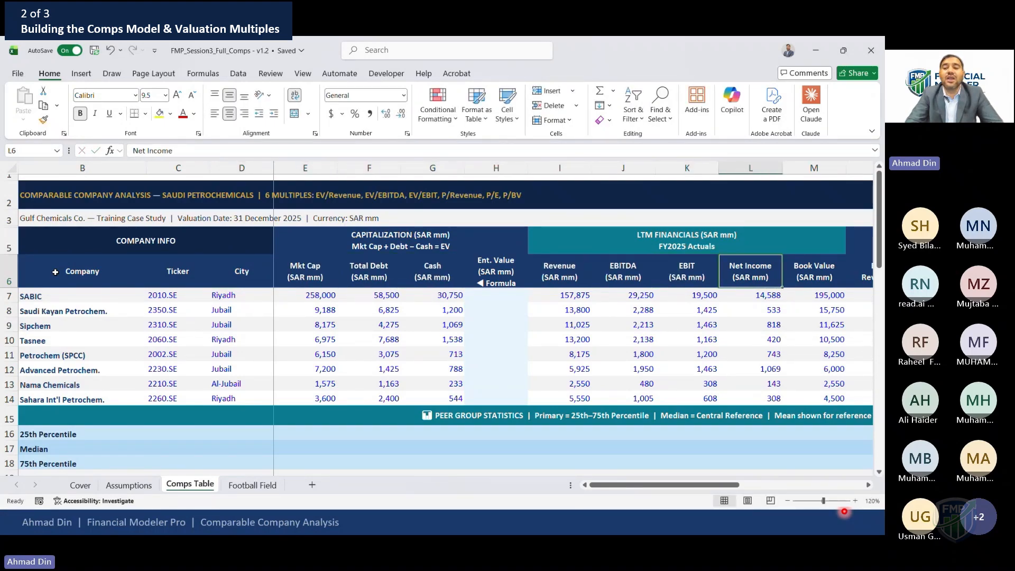
key(Right)
key(Left)
key(Left)
key(Left)
key(Left)
key(Left)
key(Left)
key(Left)
key(Left)
key(Left)
key(Left)
key(Left)
key(Left)
key(Left)
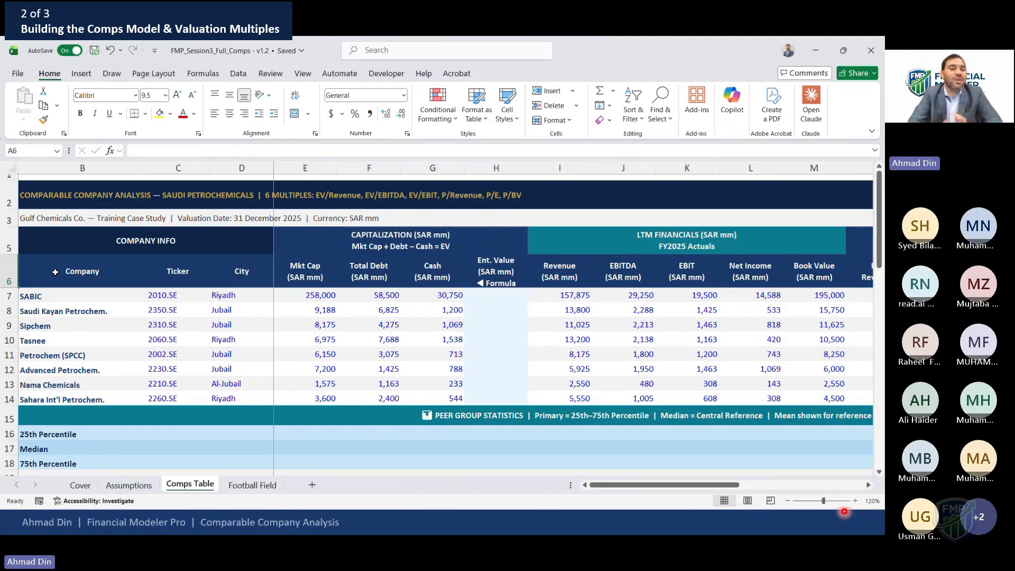
Step through SABIC's market cap, total debt and cash, selecting all three to check their sum
click(303, 294)
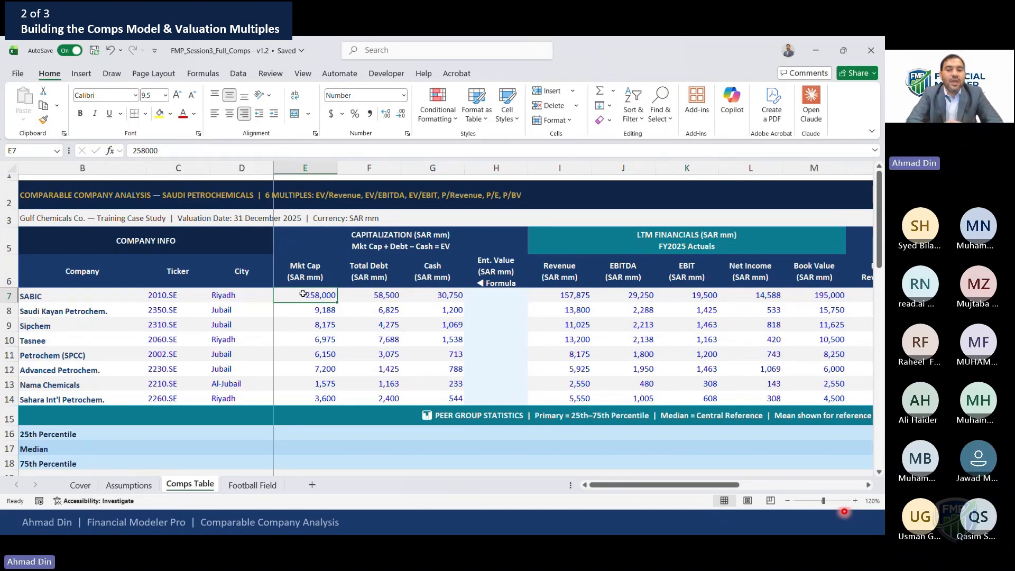
key(Right)
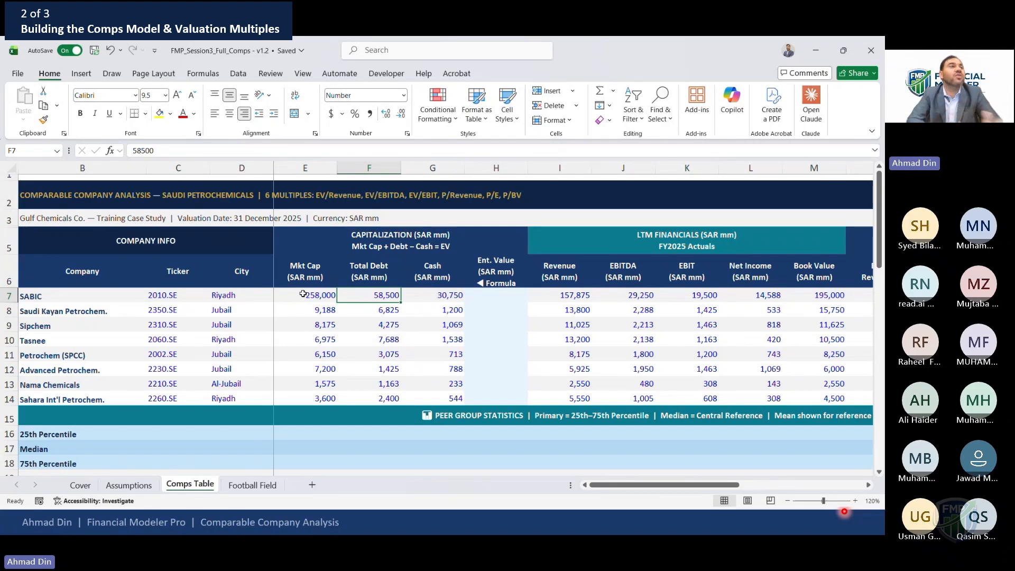
key(Right)
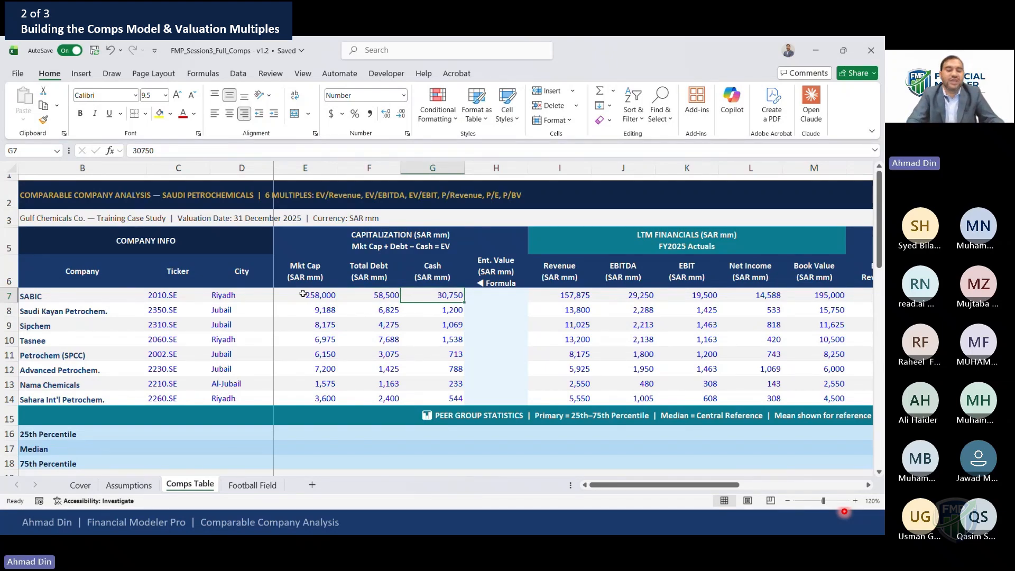
key(Left)
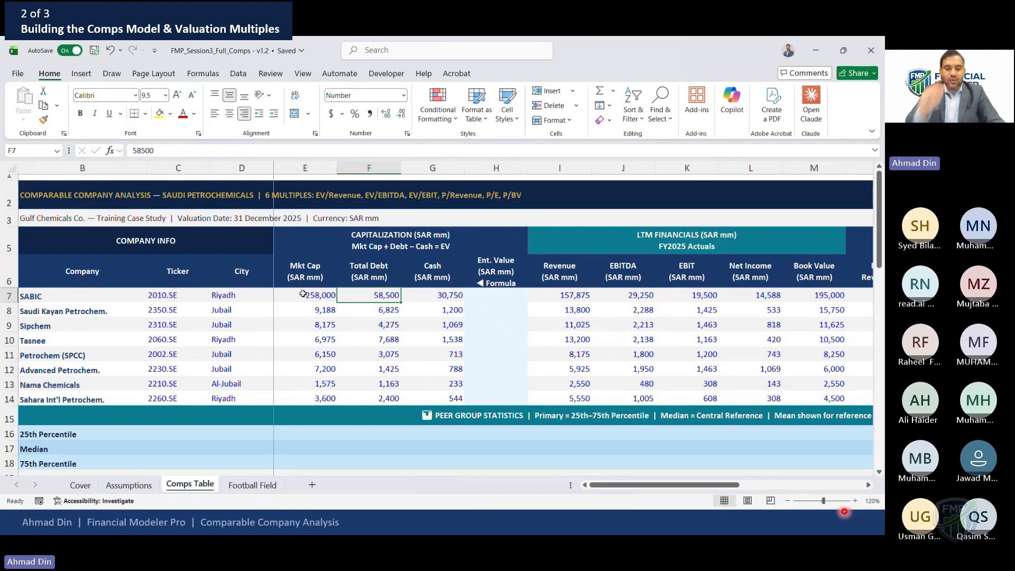
click(303, 294)
key(shift+Right)
key(shift+Right)
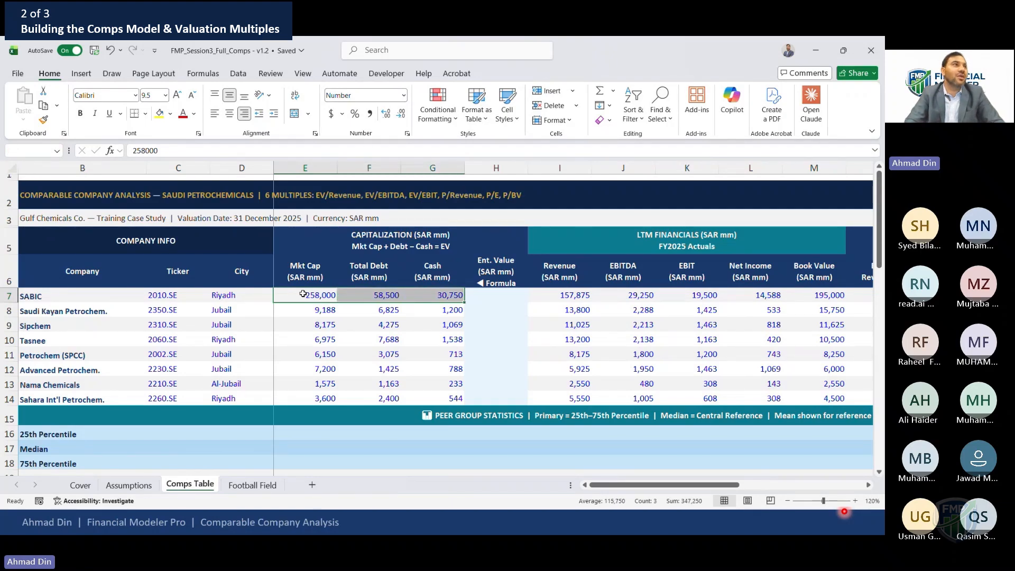
Step through SABIC's LTM revenue, EBITDA and EBIT figures
key(Right)
key(Right)
key(Right)
key(Right)
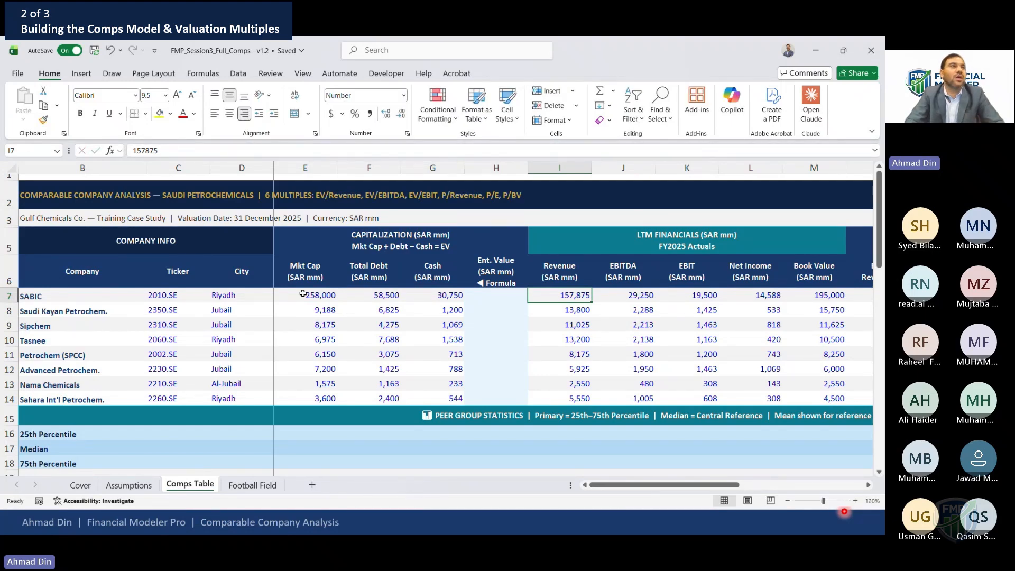
key(Right)
key(Left)
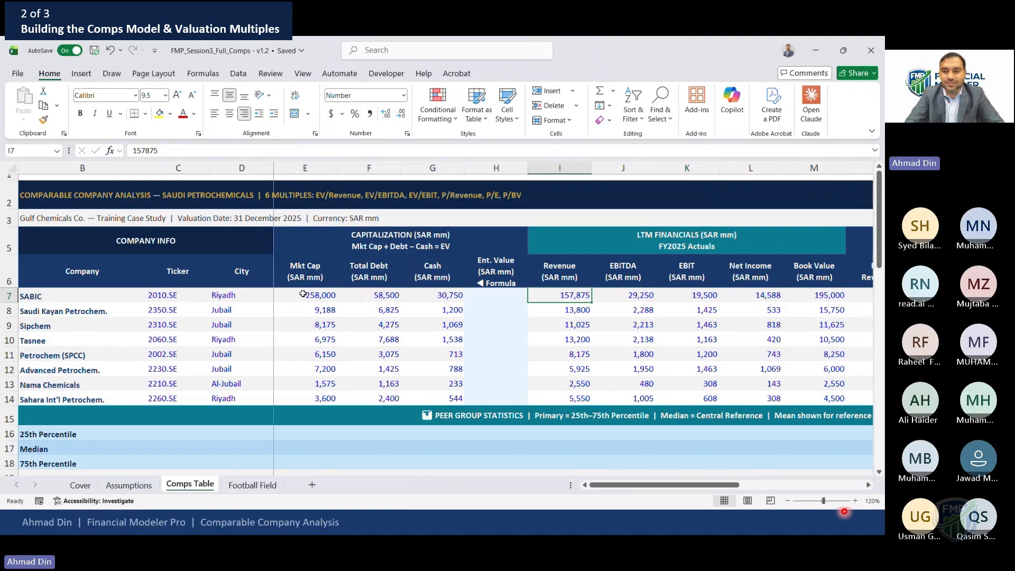
key(Right)
key(Left)
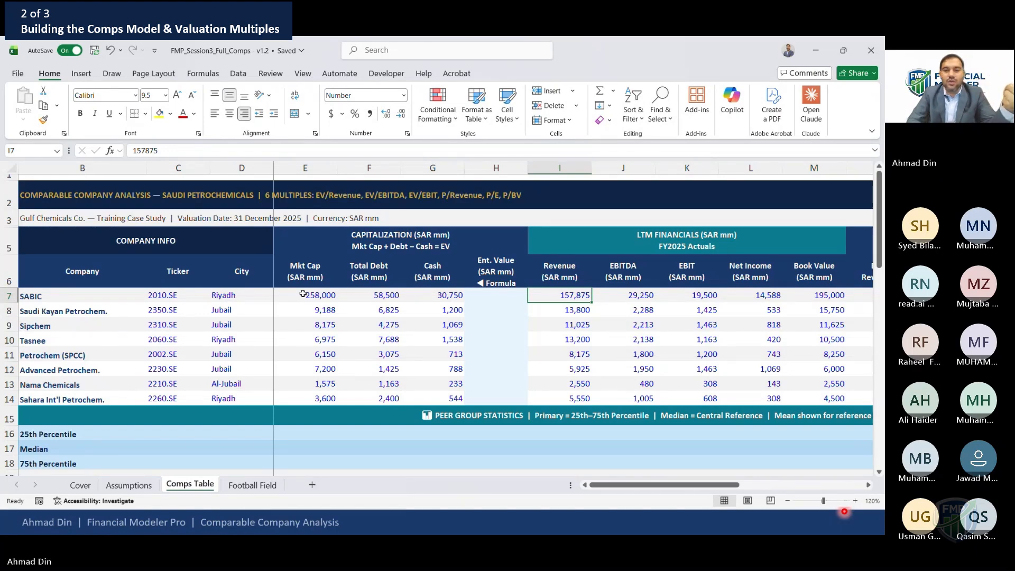
key(Right)
key(Right)
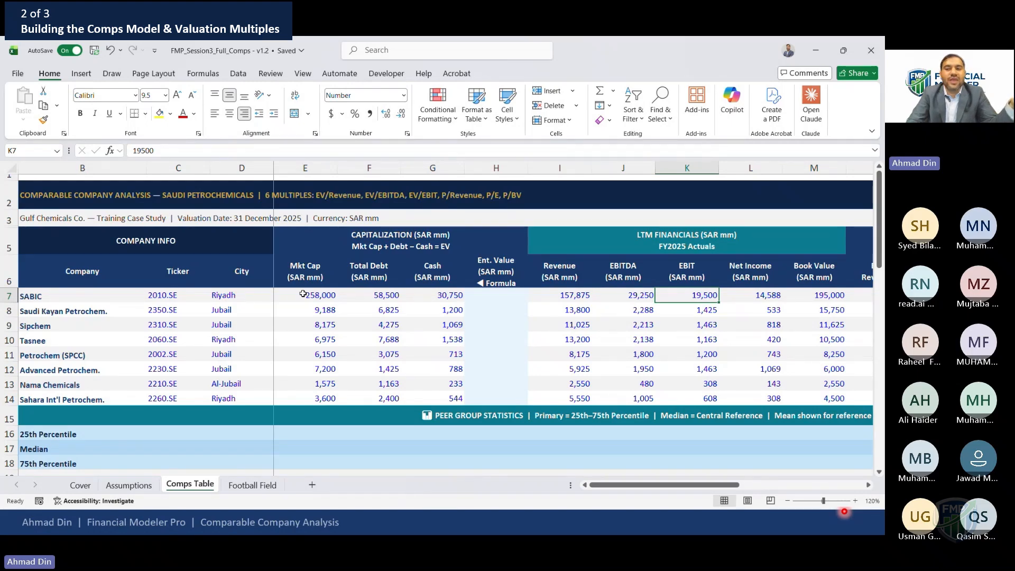
Step across SABIC's row from the LTM figures back to its ticker
key(Right)
key(Right)
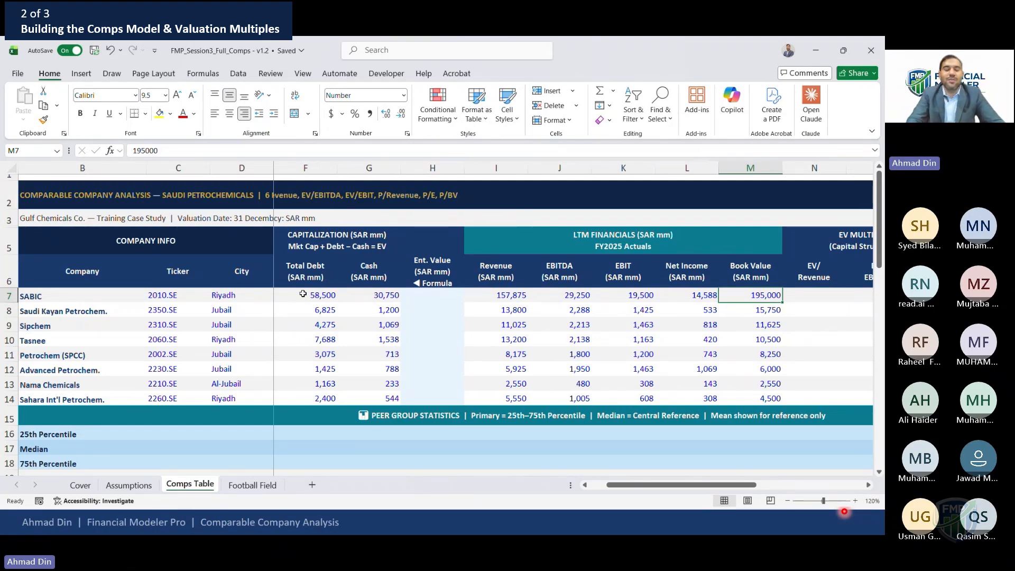
key(Left)
key(Left)
key(Left)
key(Left)
key(Left)
key(Left)
key(Left)
key(Left)
key(Left)
key(Left)
key(Left)
key(Right)
key(Right)
key(Right)
key(Right)
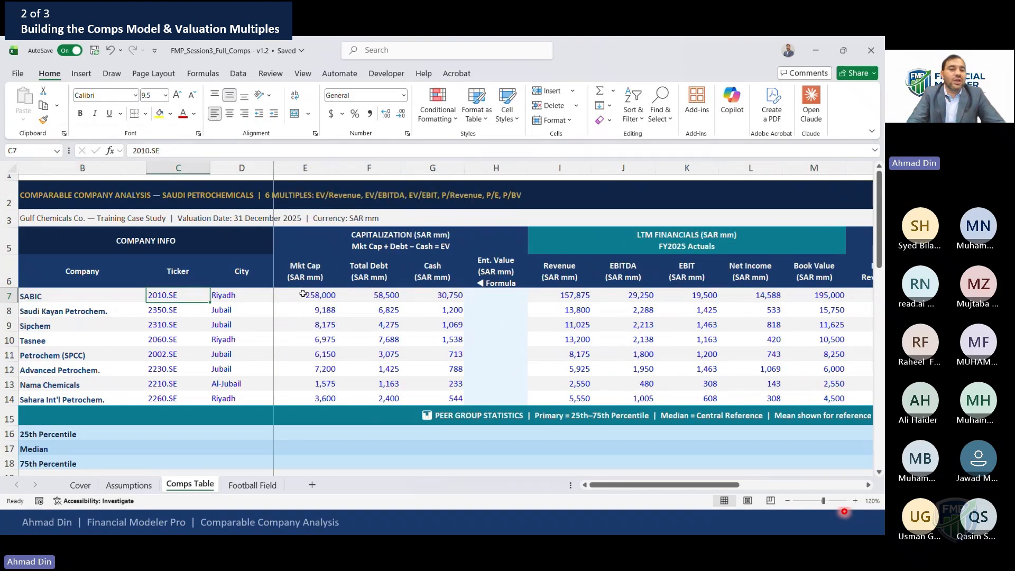
key(Left)
Select the market cap figures for all eight peers to check their total
key(shift+Down)
key(shift+Down)
key(shift+Up)
key(shift+Up)
key(shift+Down)
key(shift+Down)
key(shift+Down)
key(shift+Down)
key(shift+Down)
key(shift+Down)
key(shift+Down)
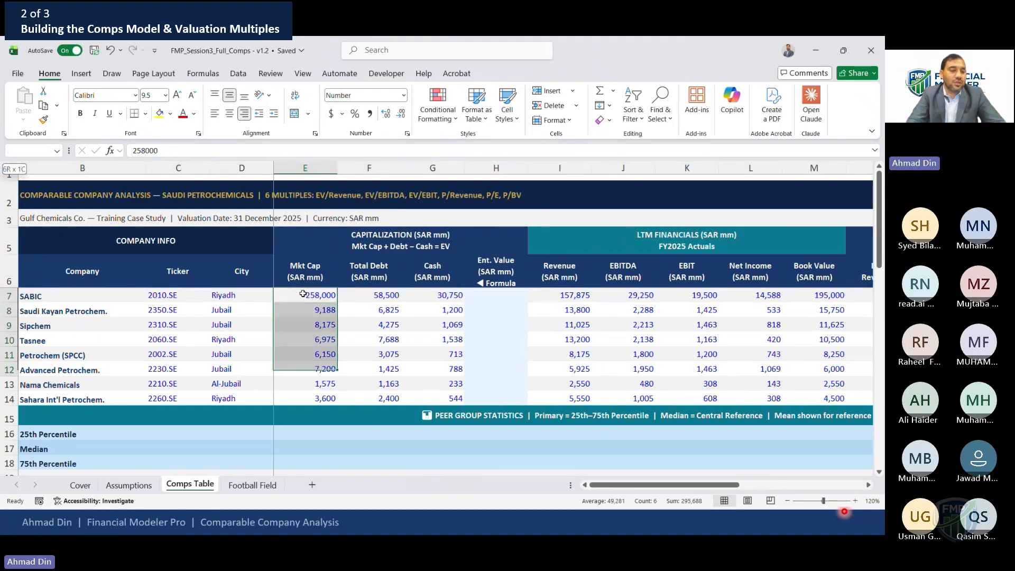
key(shift+Up)
key(shift+Down)
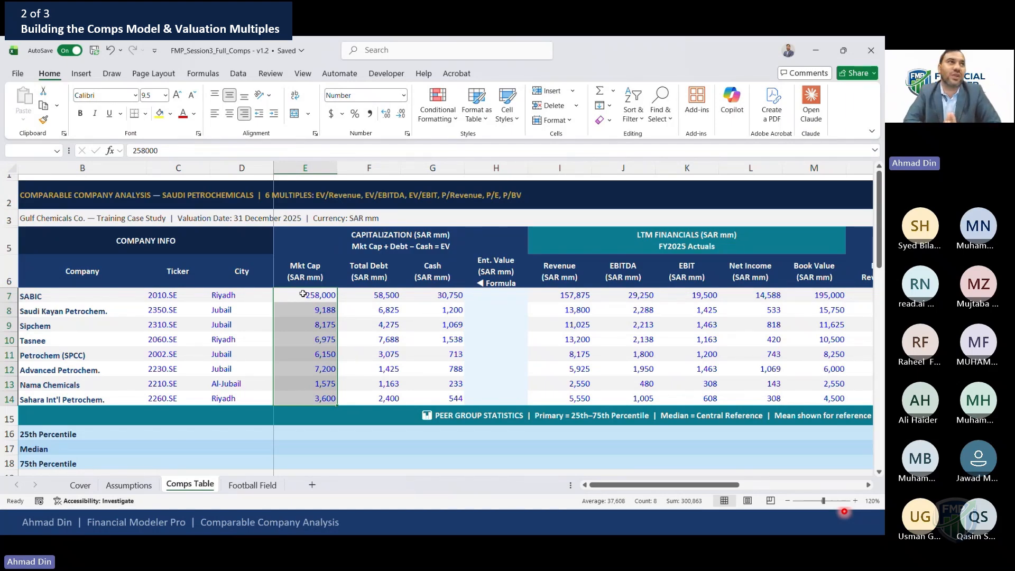
Enter SABIC's enterprise value formula =E7+F7-G7 in the Ent. Value column
key(Right)
key(Right)
key(Right)
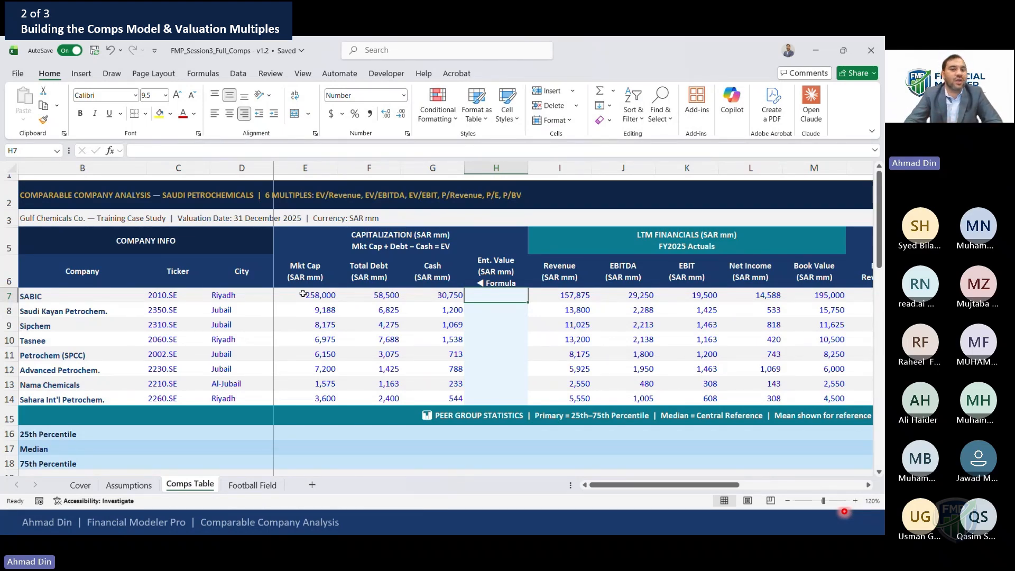
text(=)
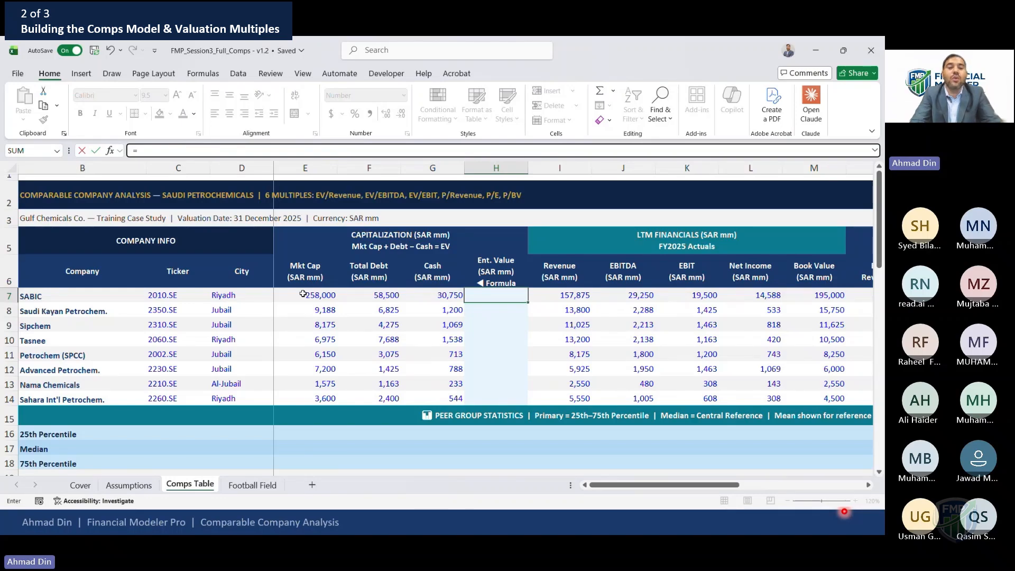
click(303, 295)
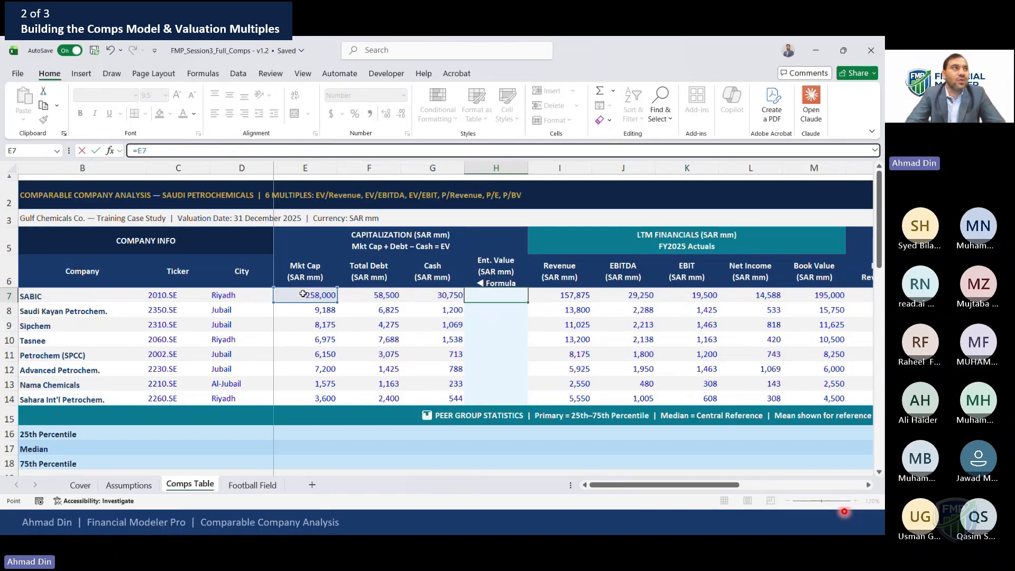
text(+)
key(Left)
key(Left)
text(-G7)
key(ctrl+Return)
Set the font colour of the Ent. Value cells for all eight peers to Automatic
key(shift+Down)
key(shift+Down)
key(shift+Down)
key(shift+Down)
key(shift+Down)
key(shift+Down)
key(shift+Down)
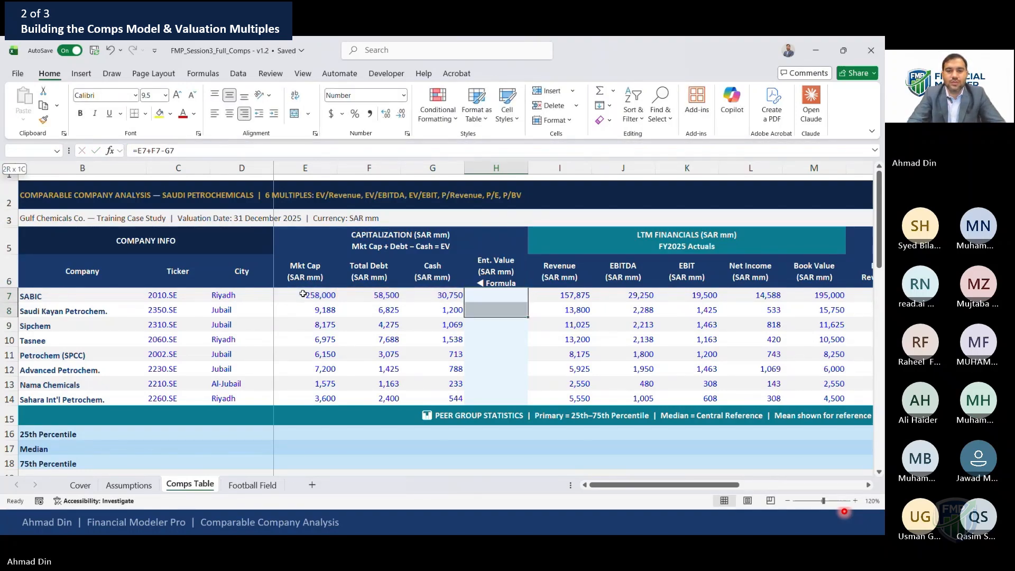
key(shift+Up)
key(shift+Down)
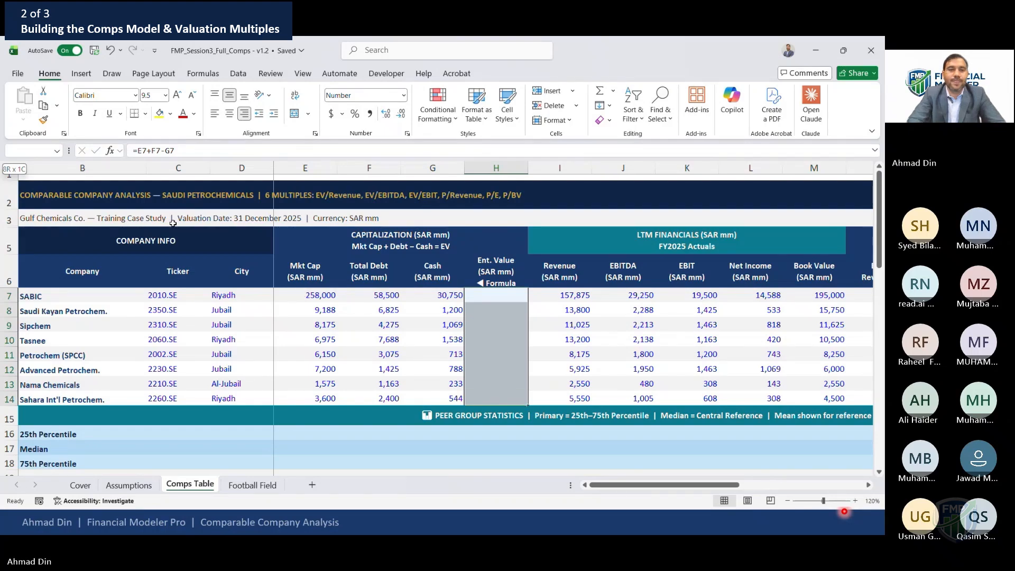
click(195, 115)
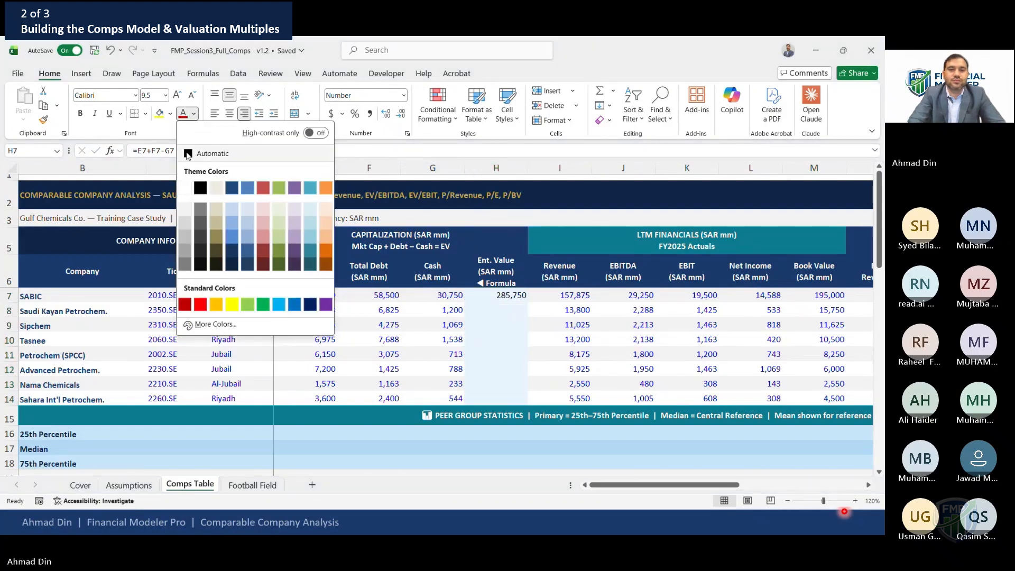
click(212, 153)
Review SABIC's enterprise value formula and copy it down to the peer rows below
click(422, 298)
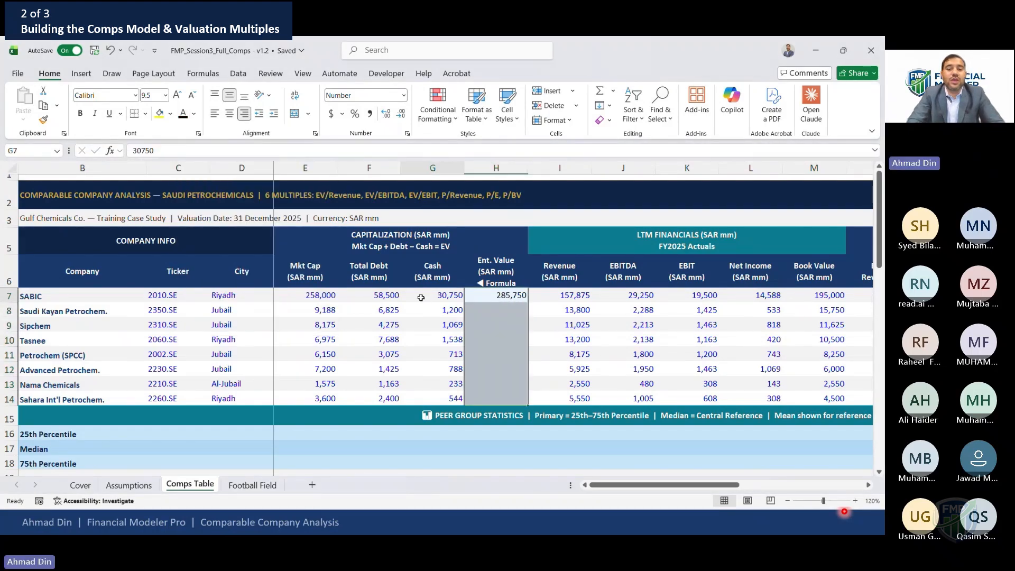
key(Right)
key(F2)
key(Escape)
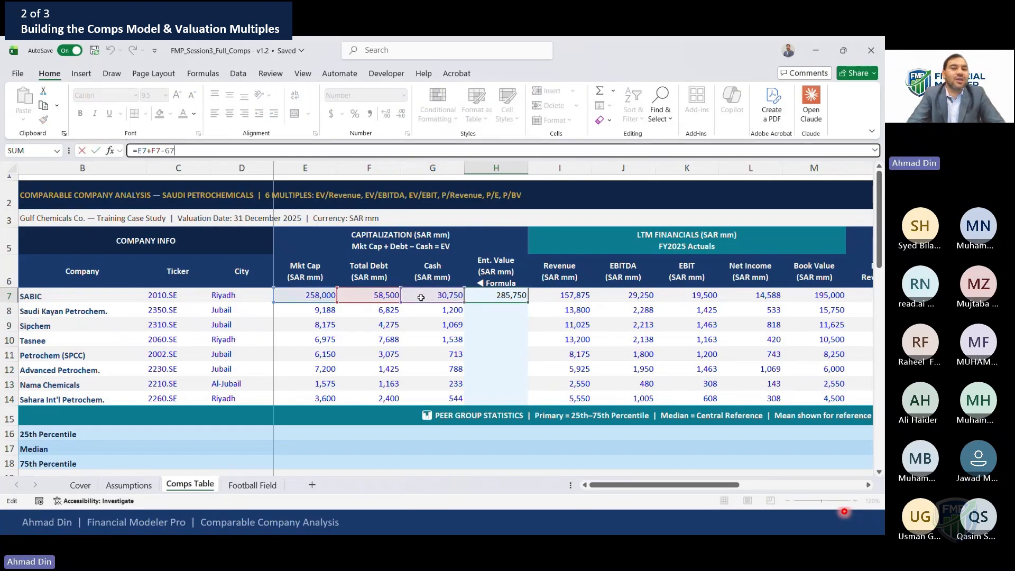
key(ctrl+c)
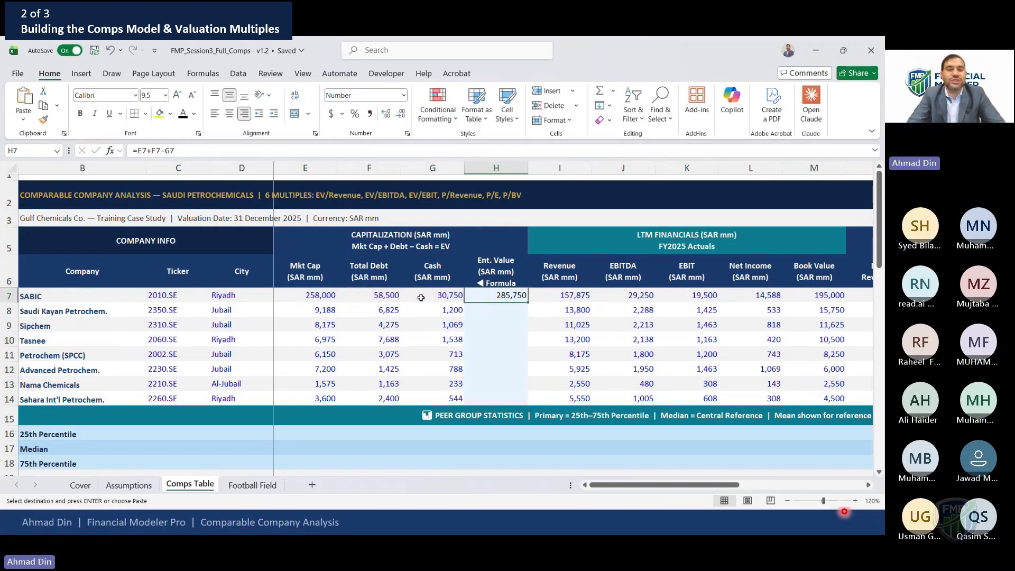
key(Down)
key(shift+Down)
key(shift+Down)
key(shift+Down)
key(shift+Down)
key(shift+Down)
key(shift+Down)
key(ctrl+v)
key(Up)
key(ctrl+c)
key(Down)
key(shift+Down)
key(shift+Down)
key(shift+Down)
key(shift+Down)
key(shift+Down)
key(shift+Down)
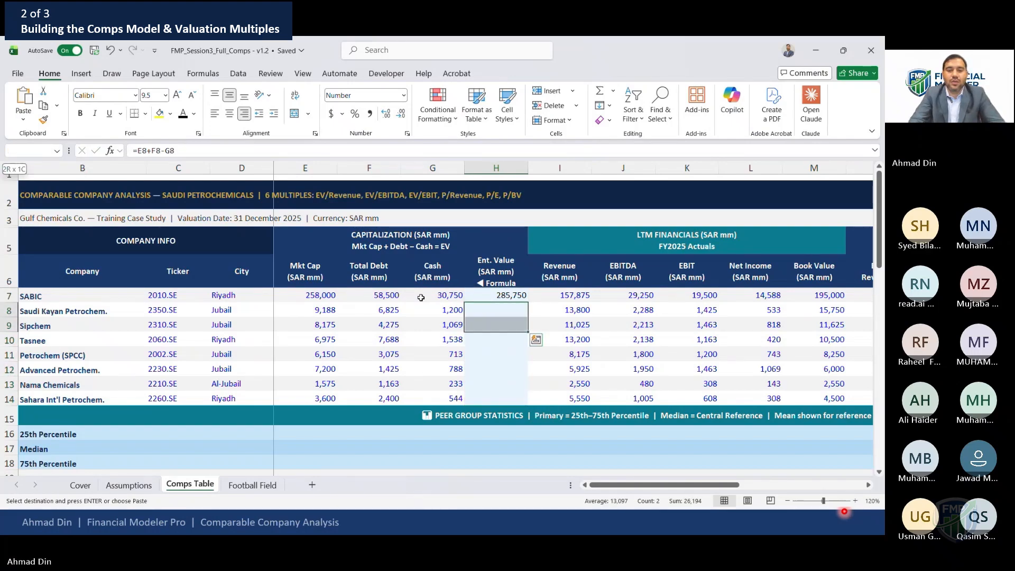
key(ctrl+v)
key(Escape)
Copy SABIC's enterprise value formula again and review it in edit mode
key(Up)
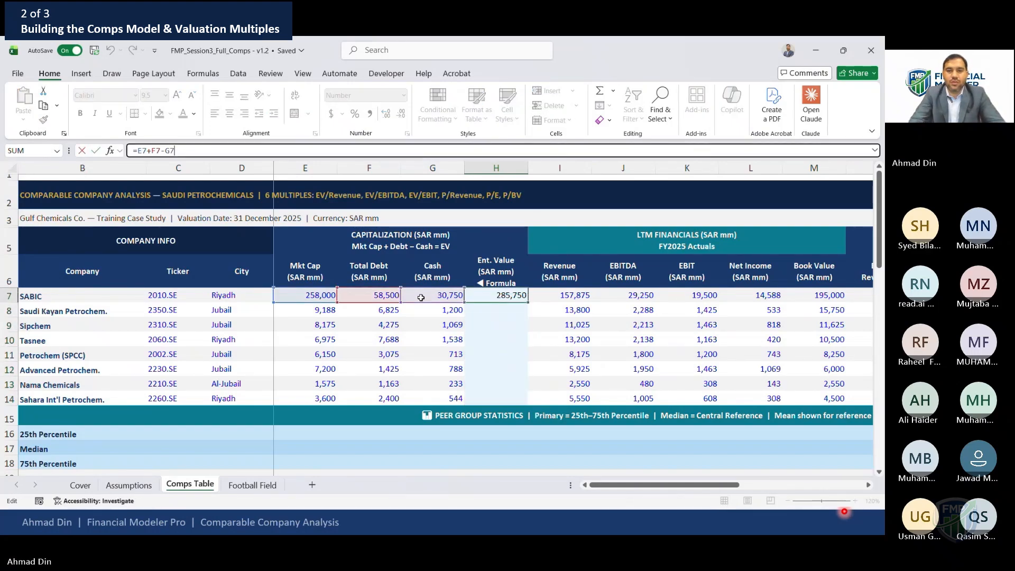
key(ctrl+c)
key(Down)
key(shift+Down)
key(shift+Down)
key(shift+Down)
key(shift+Down)
key(shift+Down)
key(shift+Down)
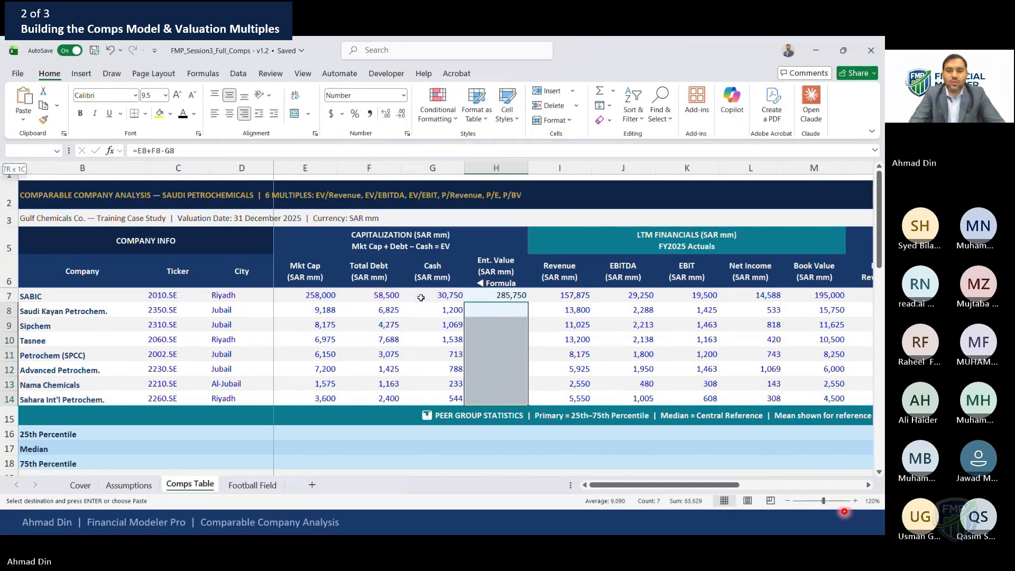
key(Up)
key(Up)
key(Down)
key(F2)
key(shift+Home)
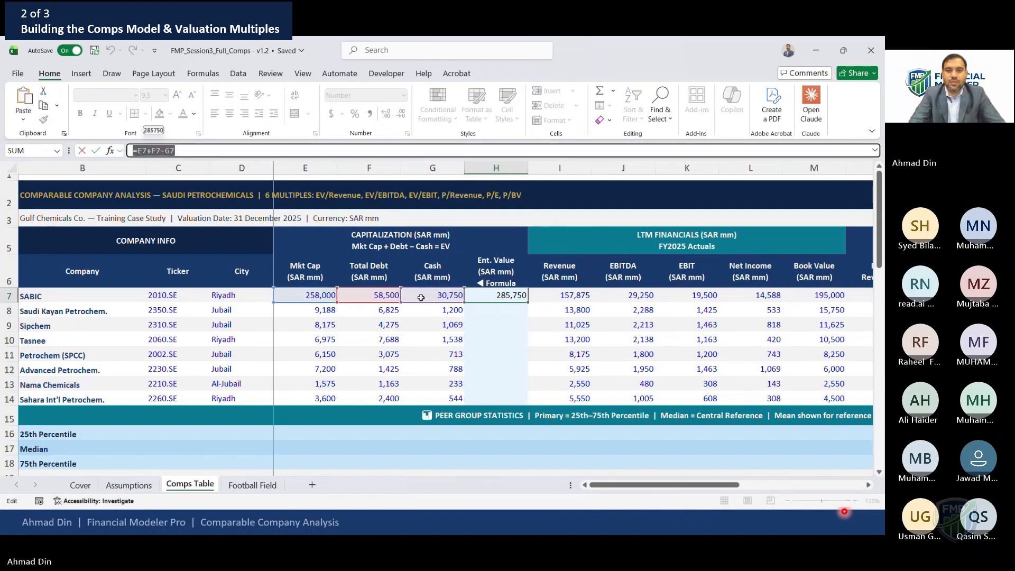
key(Escape)
Try to paste the enterprise value formula over the remaining peer rows, cancelling the size mismatch
key(Down)
key(shift+Down)
key(shift+Down)
key(shift+Down)
key(shift+Down)
key(shift+Down)
key(shift+Down)
key(shift+Down)
key(shift+Up)
key(Up)
key(Down)
key(shift+Down)
key(shift+Down)
key(shift+Down)
key(shift+Down)
key(shift+Down)
key(shift+Down)
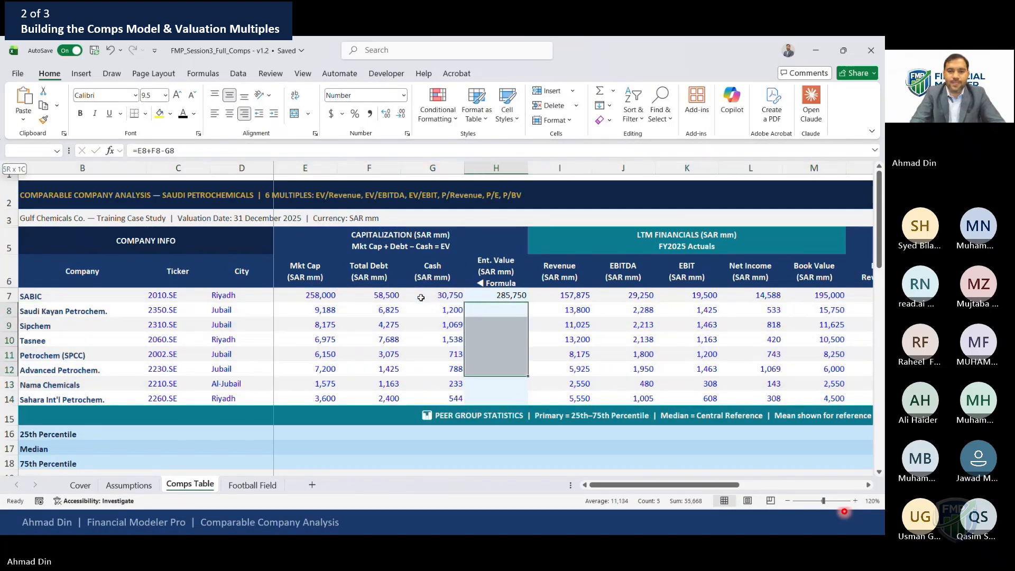
key(ctrl+v)
key(Escape)
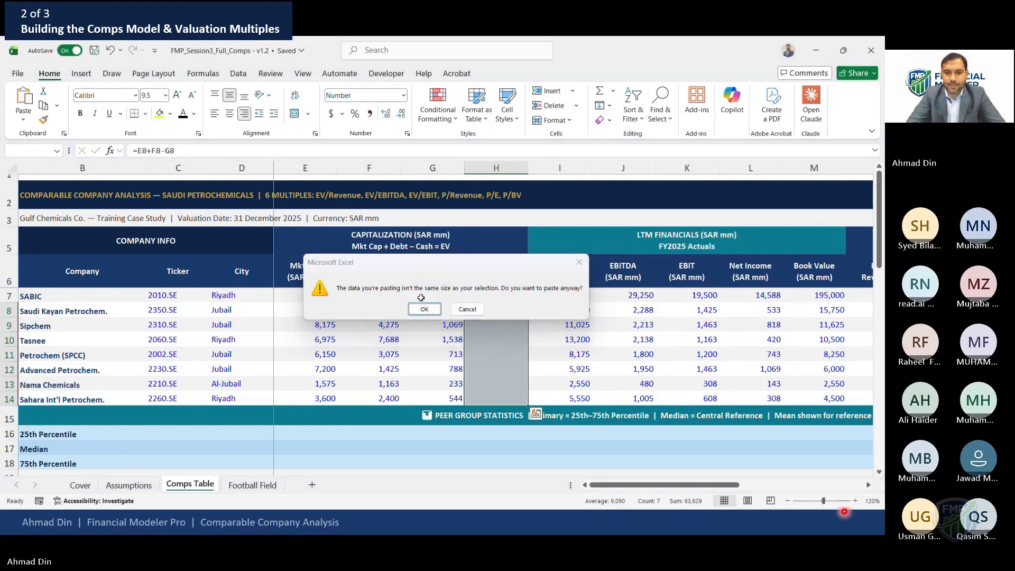
Inspect SABIC's enterprise value formula and the Ent. Value column range
key(Up)
key(F2)
key(F2)
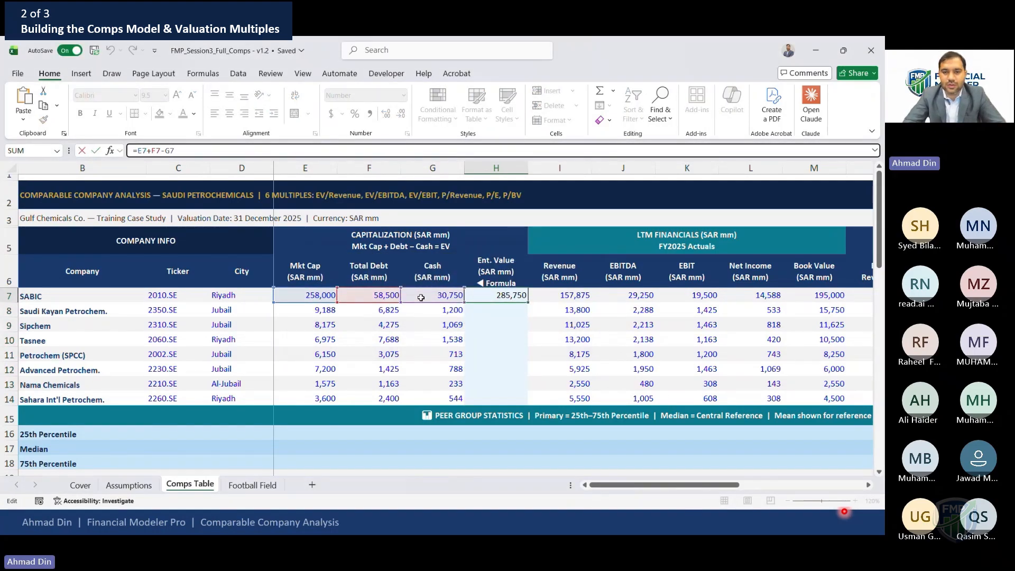
key(Escape)
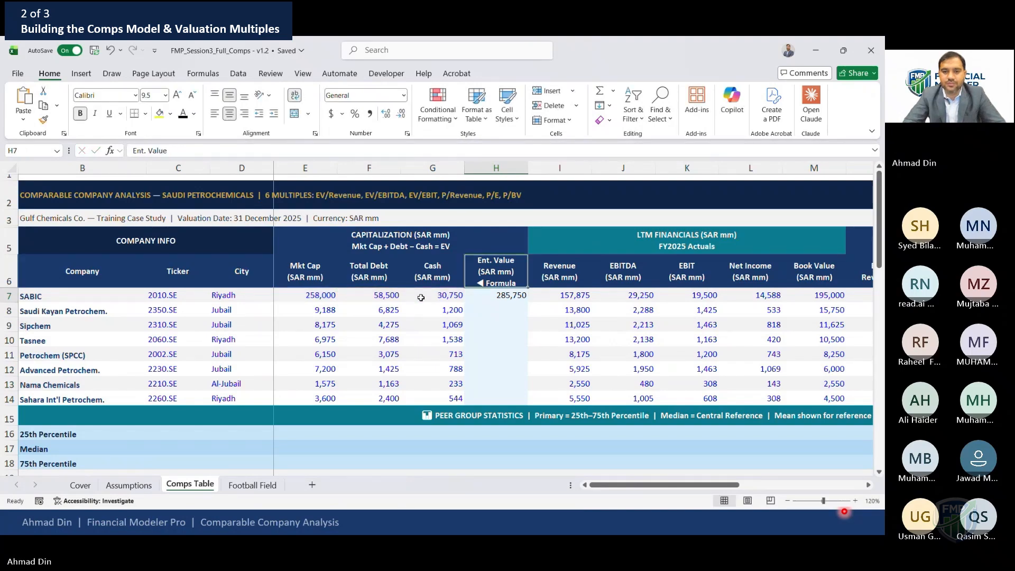
key(shift+Down)
key(shift+Down)
key(shift+Down)
key(shift+Down)
key(shift+Down)
key(shift+Down)
key(shift+Down)
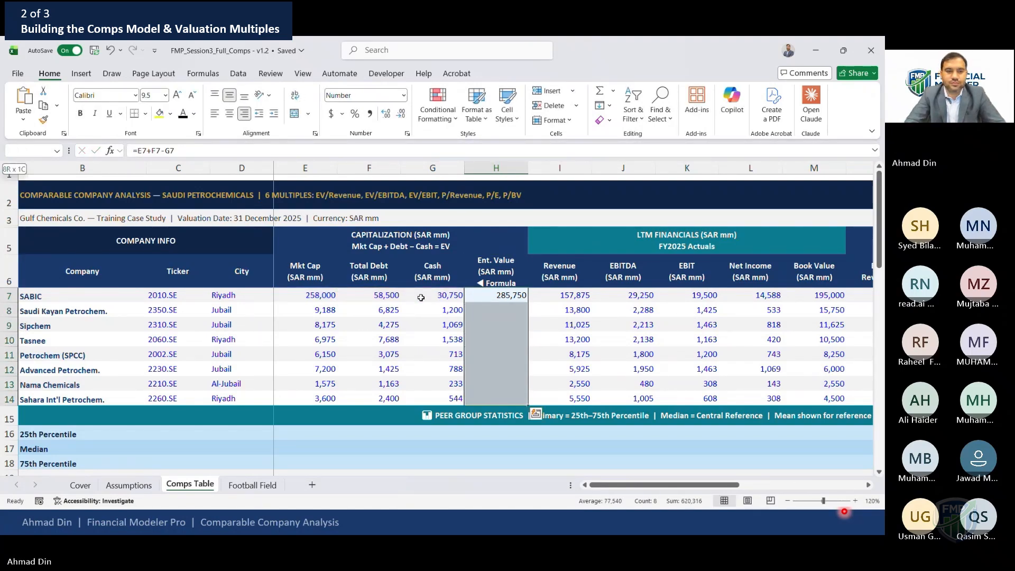
key(Up)
key(Up)
key(Up)
key(Up)
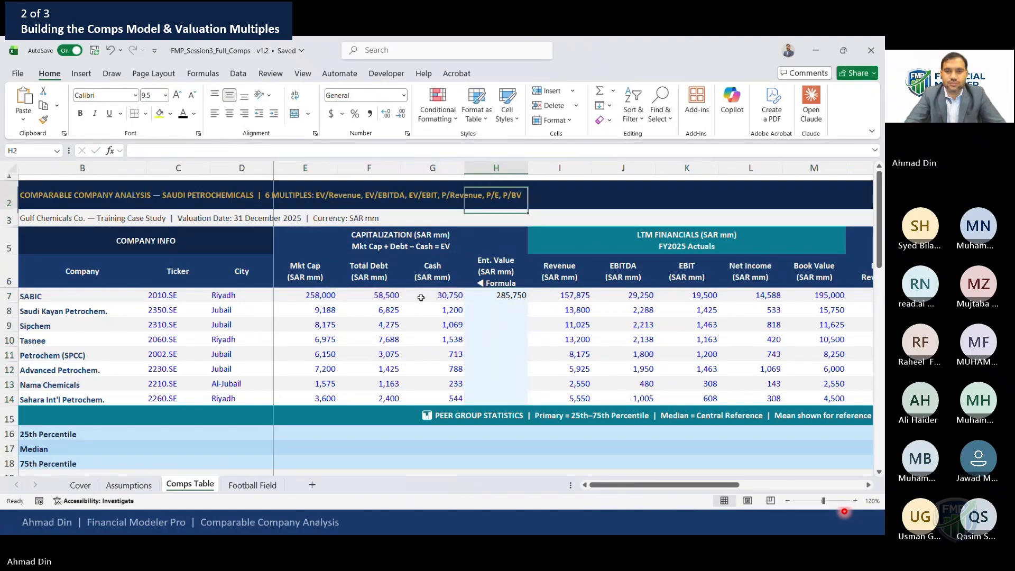
Paste a blank cell from row 3 over the Ent. Value column, clearing its formulas
key(Down)
key(Down)
key(Up)
key(ctrl+c)
key(Down)
key(Down)
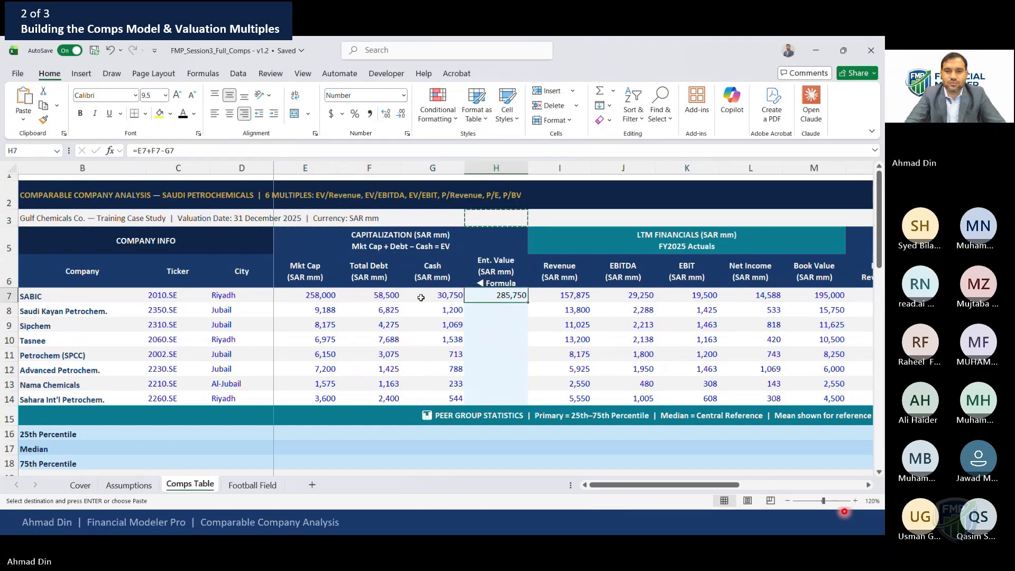
key(shift+Down)
key(shift+Down)
key(shift+Down)
key(shift+Down)
key(shift+Down)
key(shift+Down)
key(shift+Down)
key(Return)
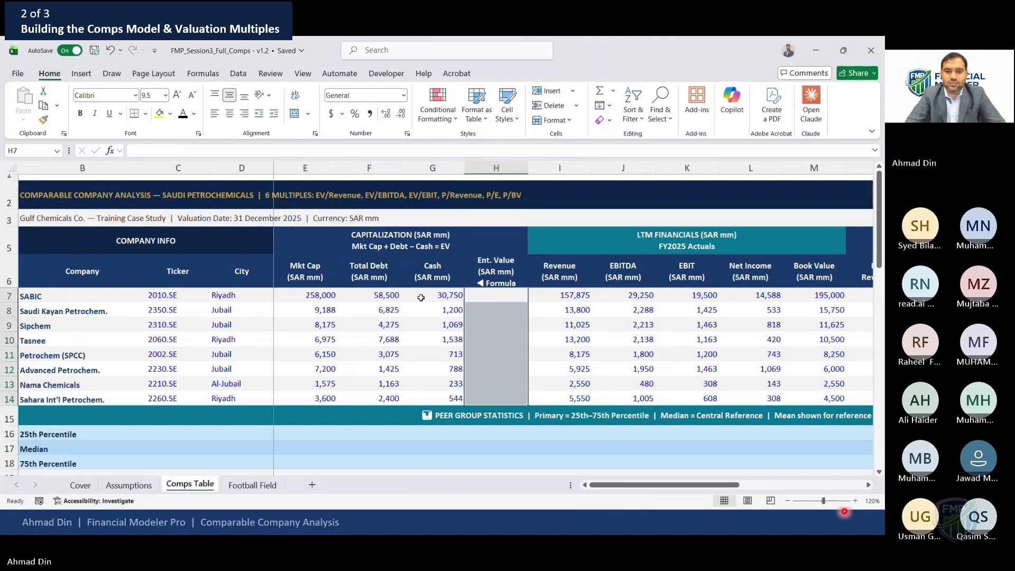
key(Down)
key(Up)
key(F2)
key(Escape)
key(ctrl+c)
key(Down)
key(shift+Down)
key(shift+Down)
key(shift+Down)
key(shift+Down)
key(shift+Down)
key(shift+Down)
key(ctrl+v)
key(Escape)
Re-enter SABIC's enterprise value as =E7+F7-G7
key(Up)
text(=)
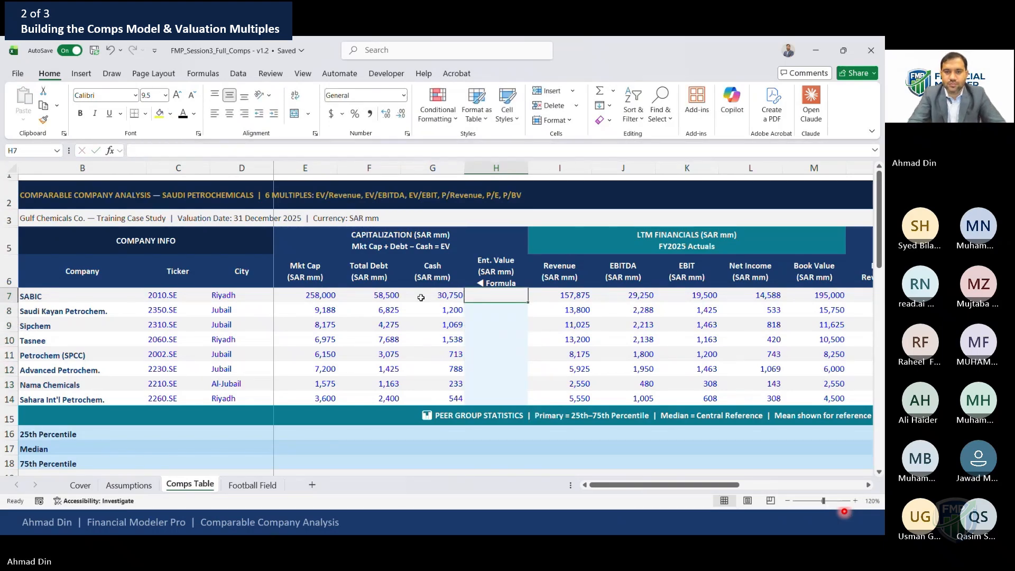
key(Left)
key(Left)
key(Left)
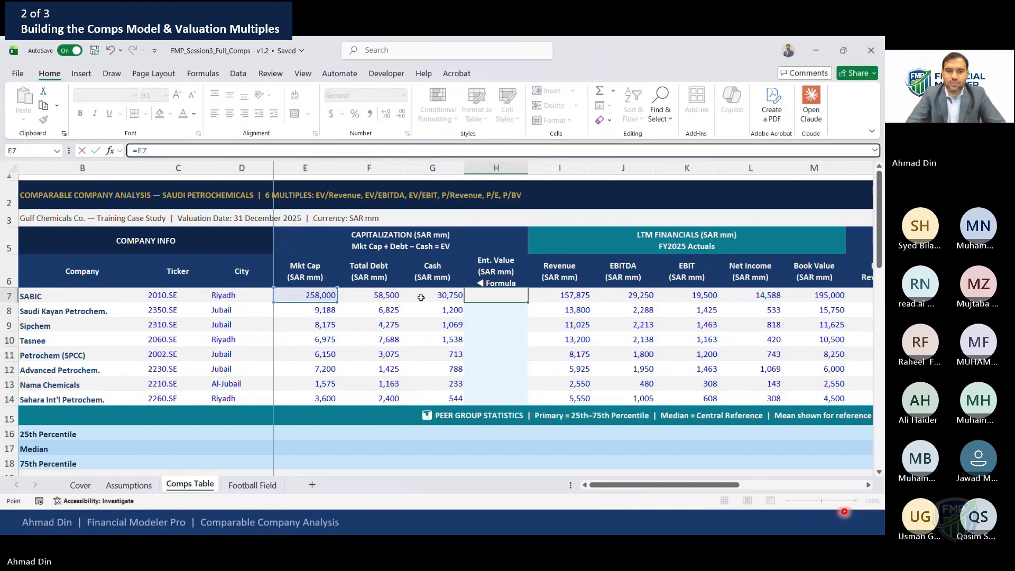
text(+)
key(Left)
key(Left)
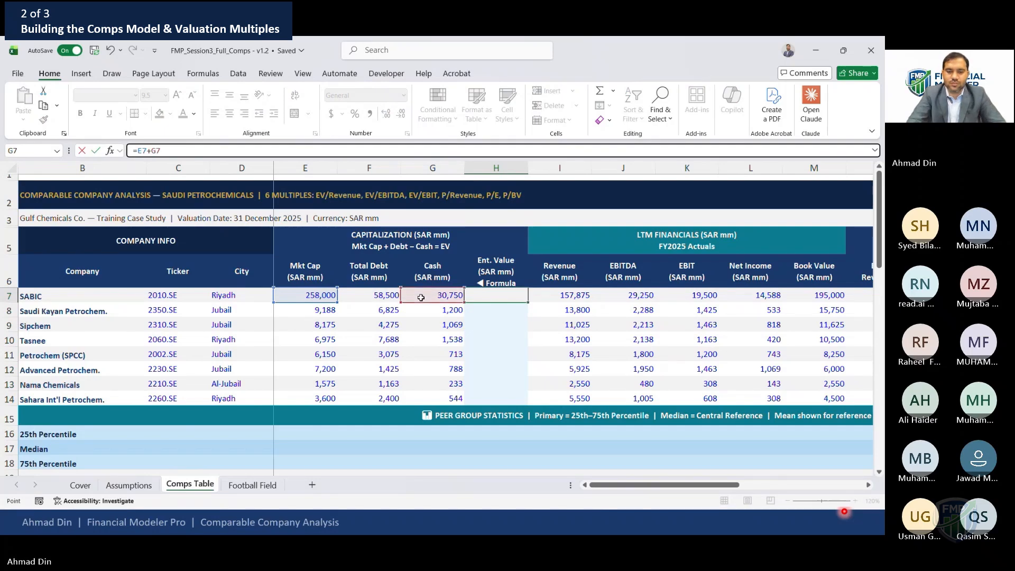
text(-)
key(Left)
key(ctrl+Return)
Copy the enterprise value formula down to all peers through Sahara Int'l Petrochem
key(ctrl+c)
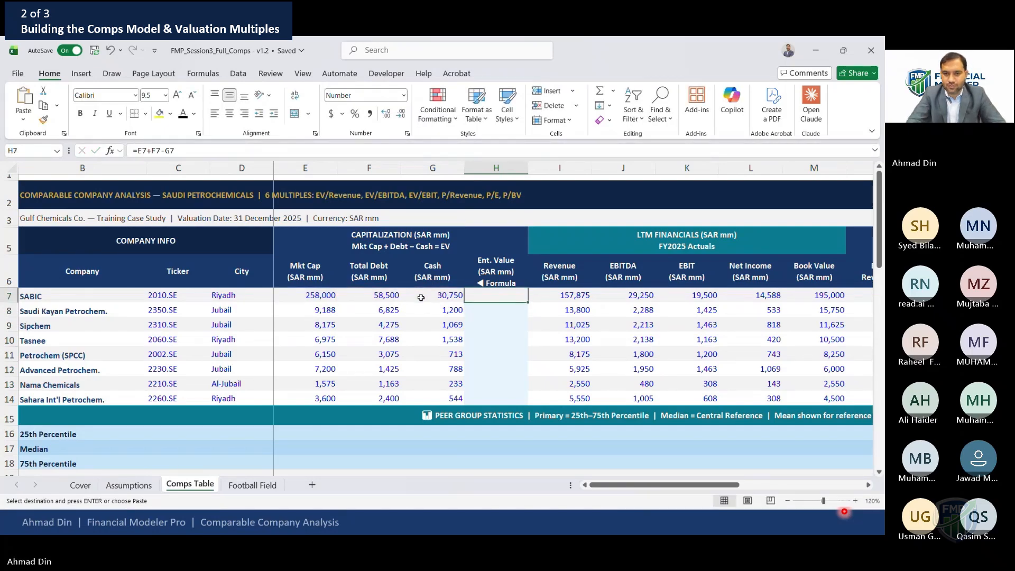
key(Down)
key(shift+Down)
key(shift+Down)
key(shift+Down)
key(shift+Down)
key(shift+Down)
key(shift+Down)
key(Return)
key(Up)
key(Up)
key(Down)
key(Left)
key(Right)
key(F2)
key(Escape)
key(shift+Down)
key(shift+Down)
key(shift+Down)
key(shift+Down)
key(shift+Down)
key(shift+Down)
key(shift+Down)
key(ctrl+v)
key(Escape)
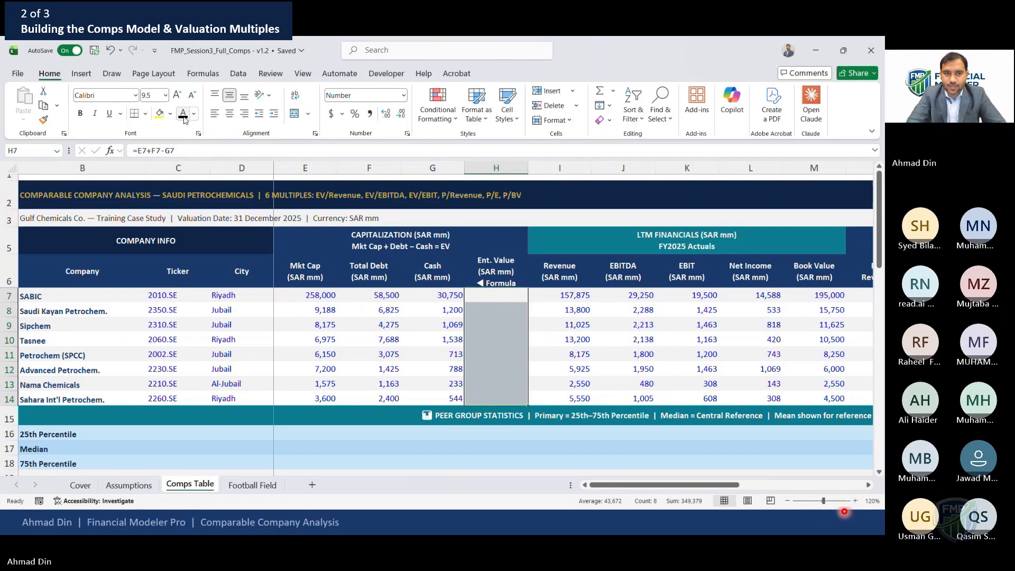
Set the Ent. Value column's font colour to Automatic and check SABIC's formula
click(194, 115)
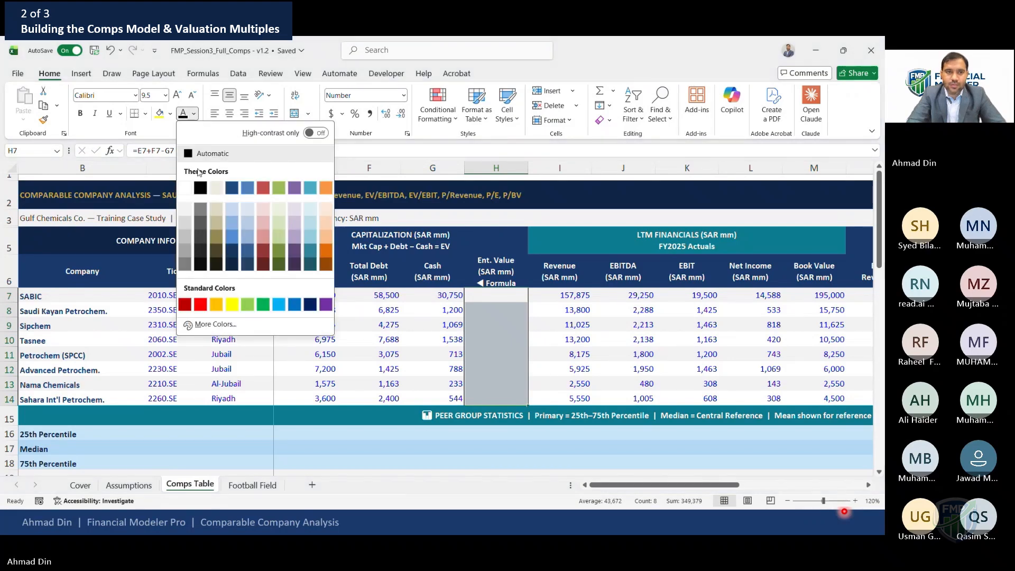
click(191, 154)
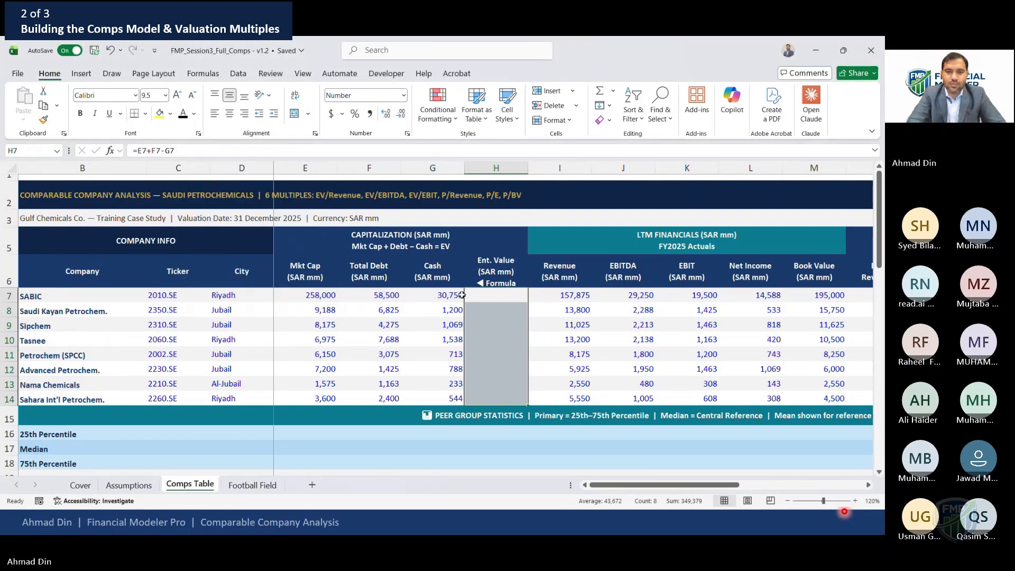
key(F2)
key(Escape)
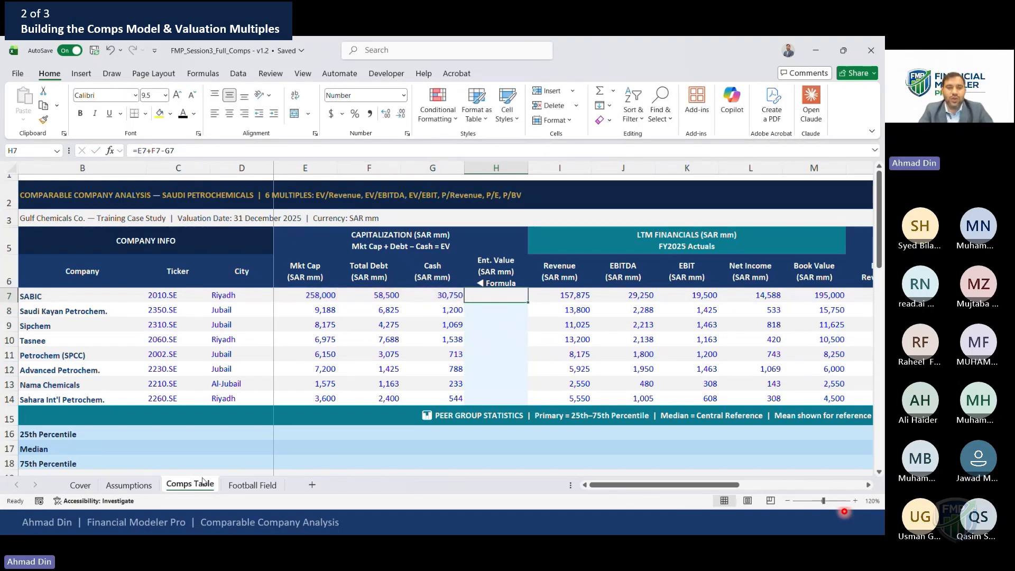
Select the whole peer table starting from the Company header
right_click(198, 485)
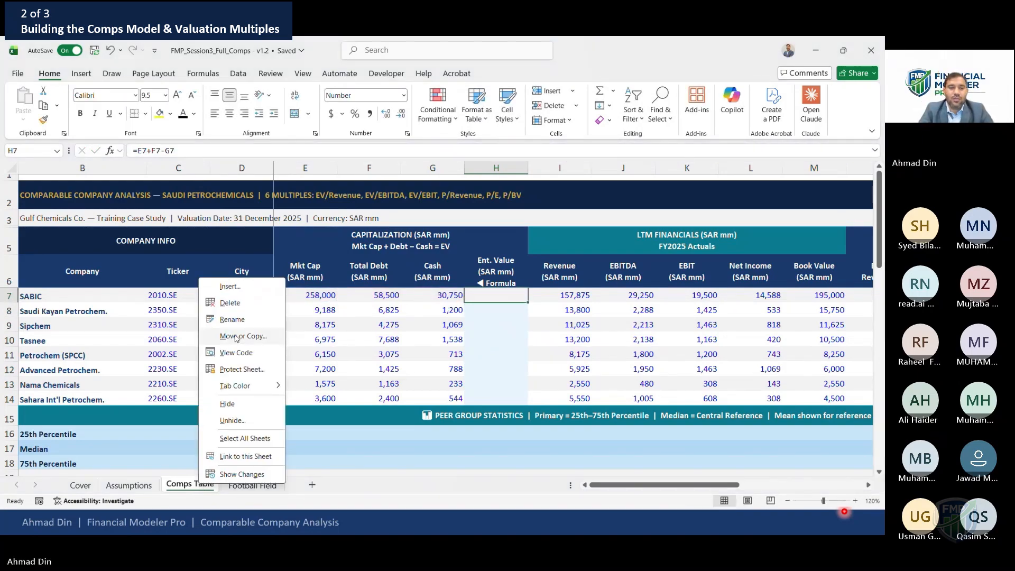
click(162, 278)
click(126, 272)
key(ctrl+a)
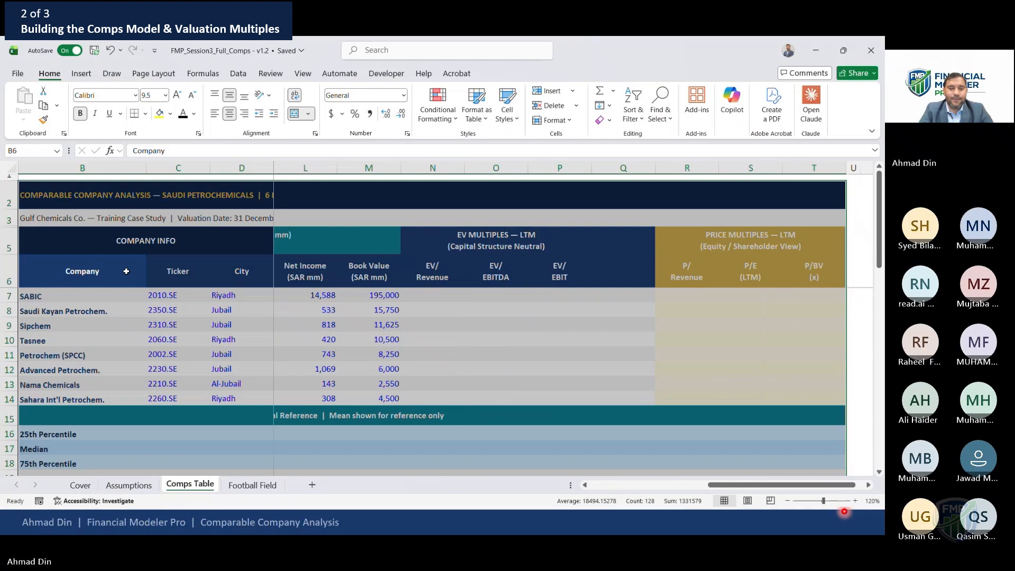
Copy the peer table to a new sheet, pasting its values and then its formats
key(ctrl+c)
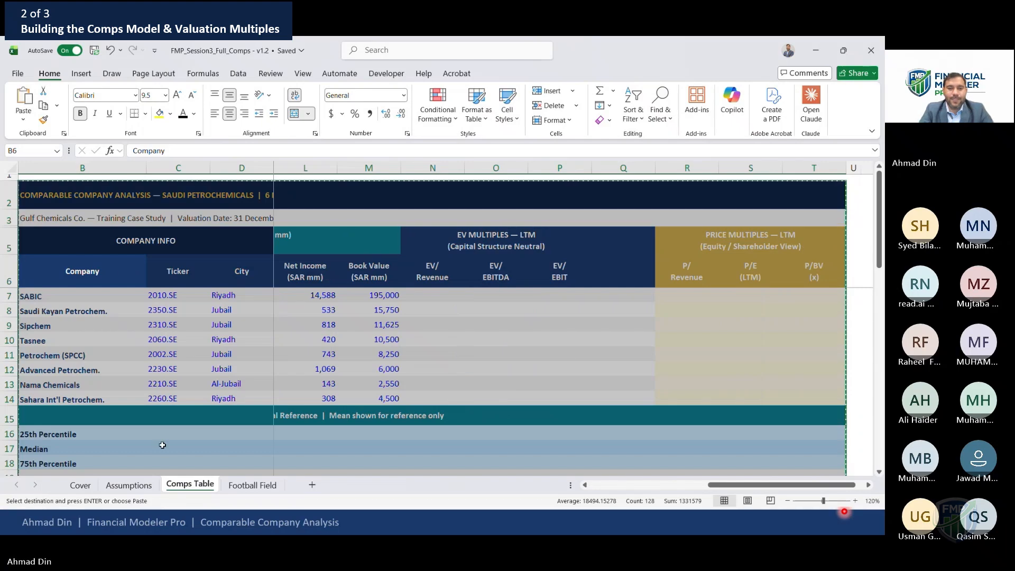
click(312, 485)
key(alt+e)
key(s)
key(v)
key(Return)
key(alt+e)
key(s)
key(t)
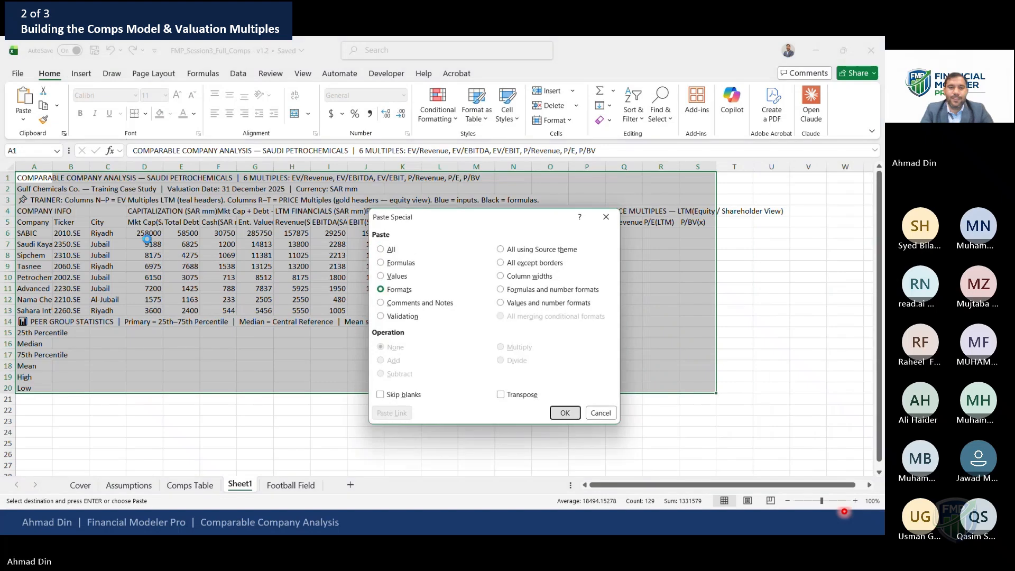
key(Return)
Turn off gridlines on the new sheet
key(Right)
key(Down)
key(Down)
key(Down)
key(Down)
key(Down)
key(Down)
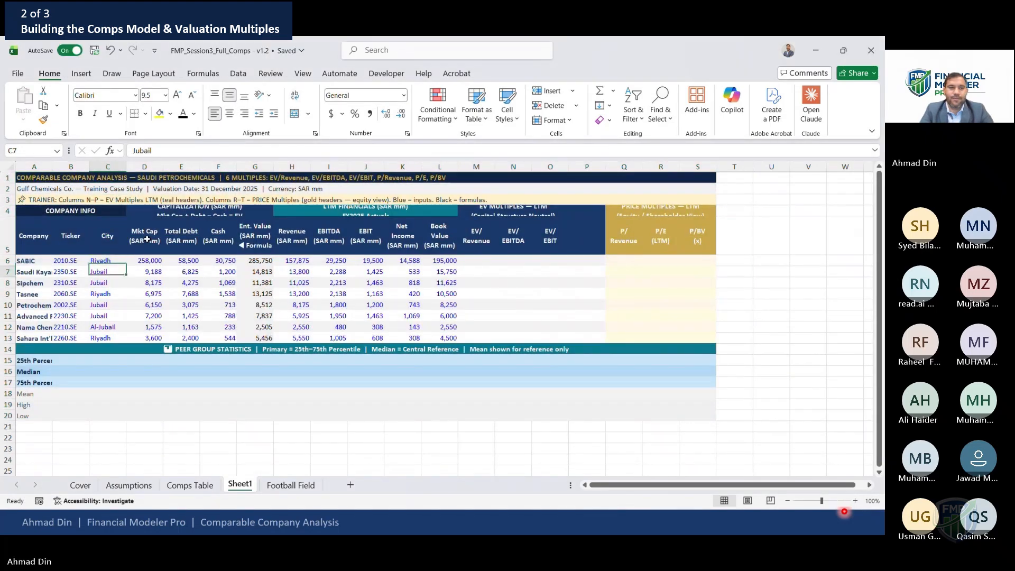
key(Right)
key(Right)
key(Right)
key(Up)
key(Right)
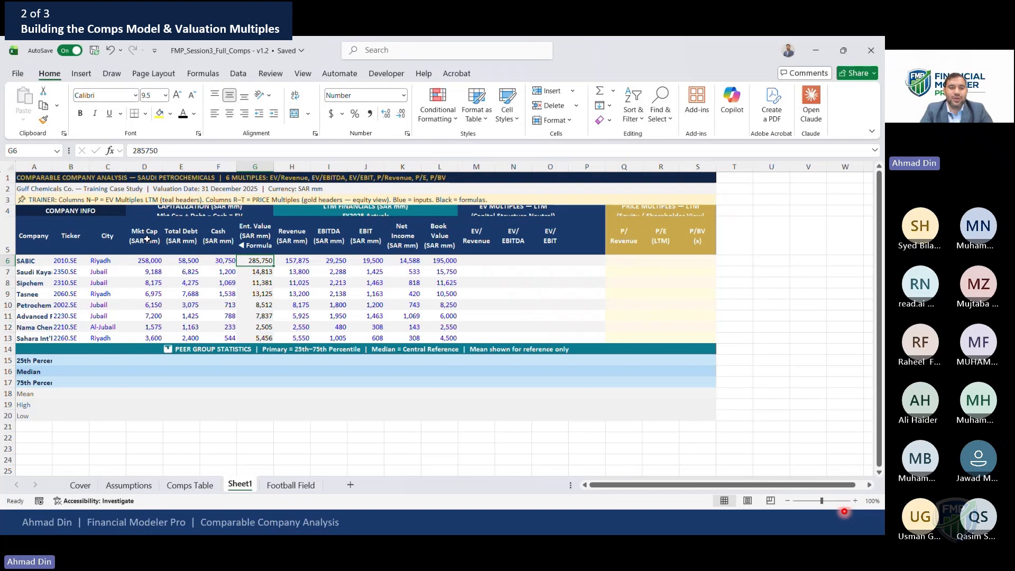
key(ctrl+a)
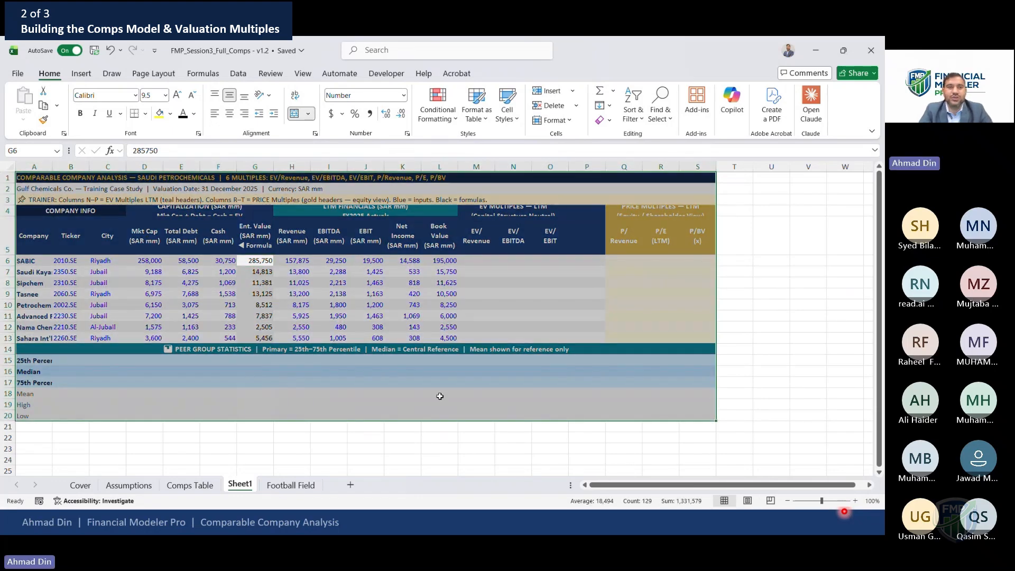
click(303, 73)
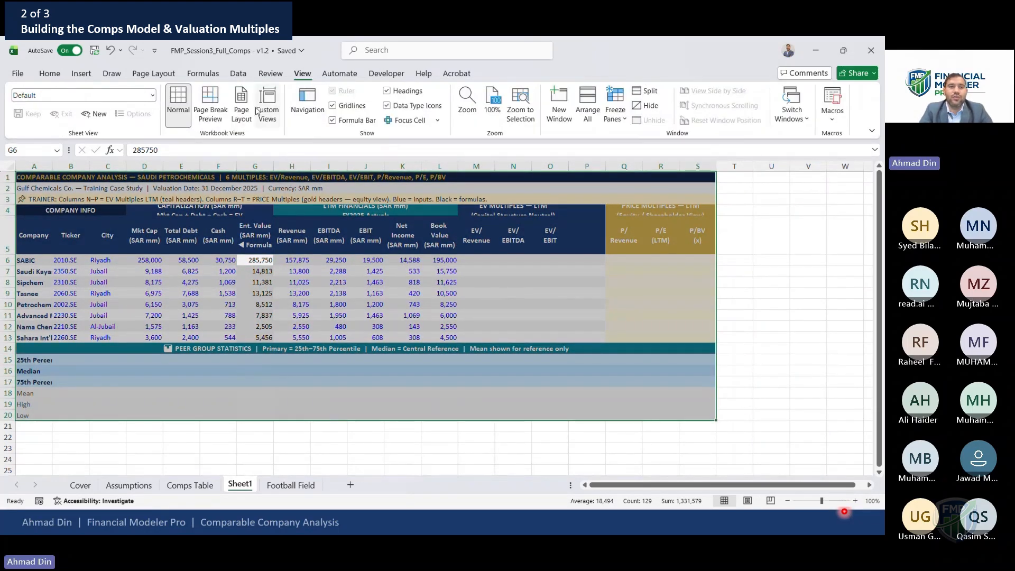
click(333, 105)
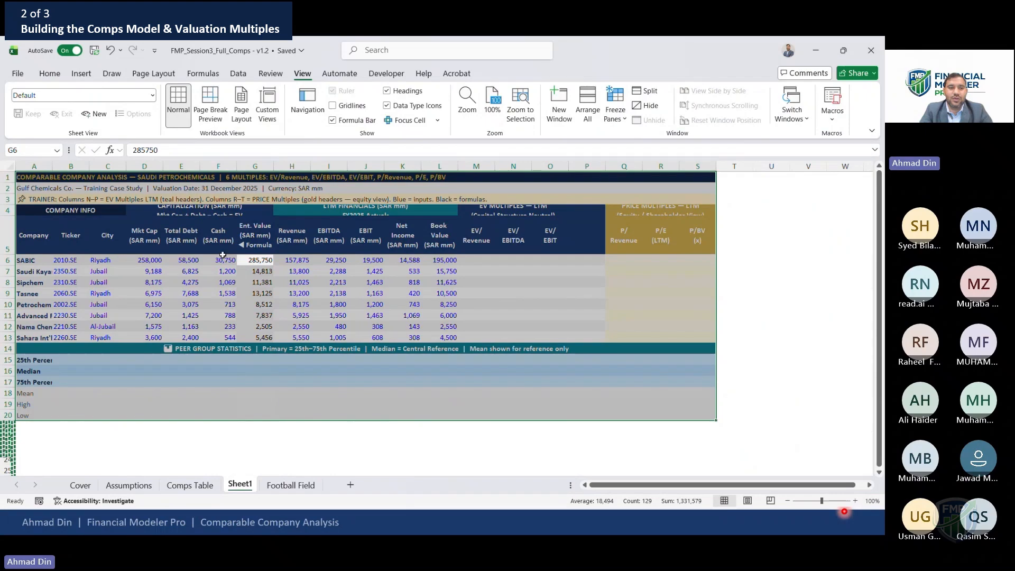
click(207, 271)
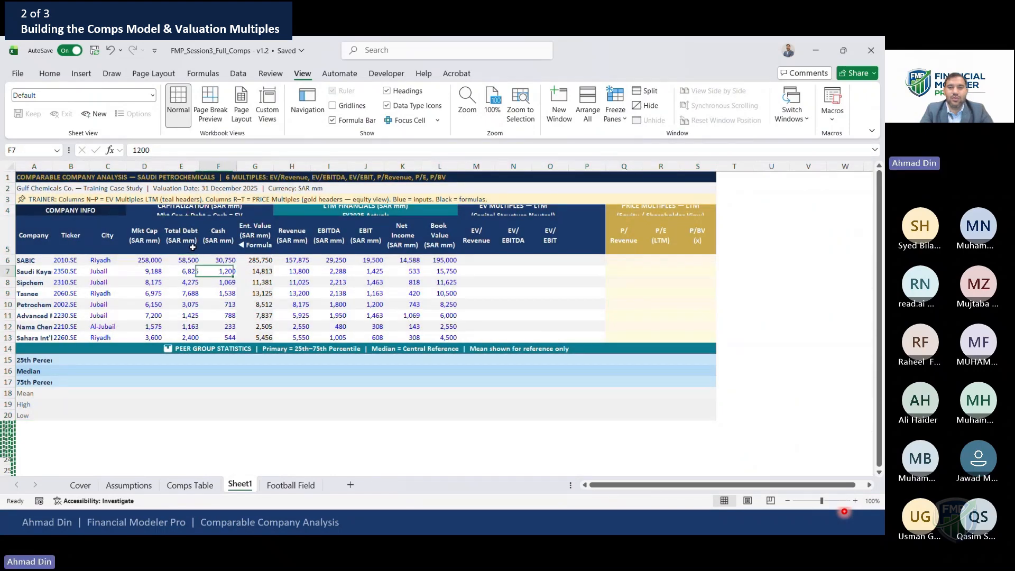
AutoFit the table's column widths, then narrow the Company column back to fit the peer names
drag(33, 166, 712, 212)
key(alt+o)
key(c)
key(a)
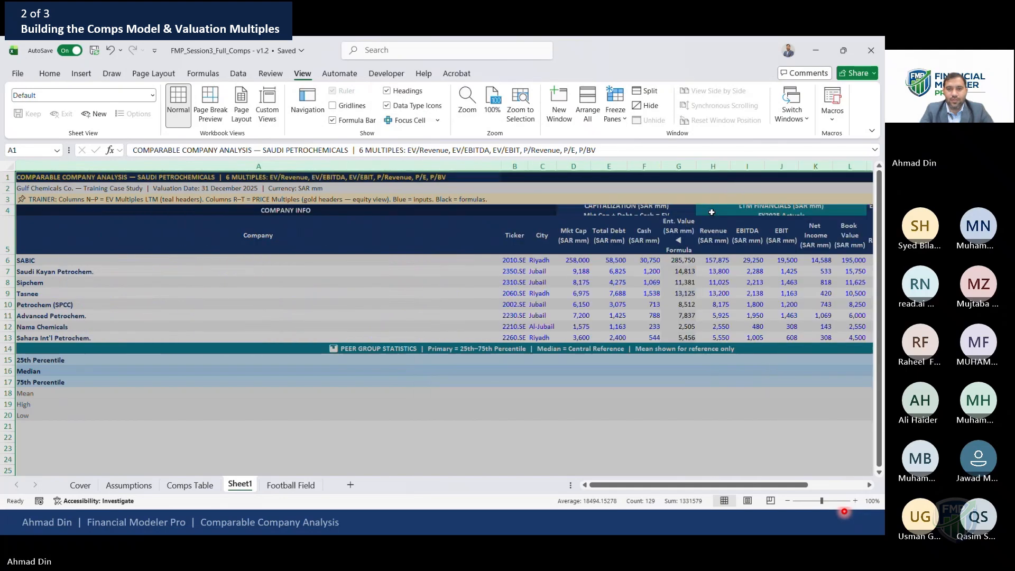
key(Down)
key(Down)
key(Down)
drag(499, 163, 165, 173)
click(351, 260)
key(Right)
key(Right)
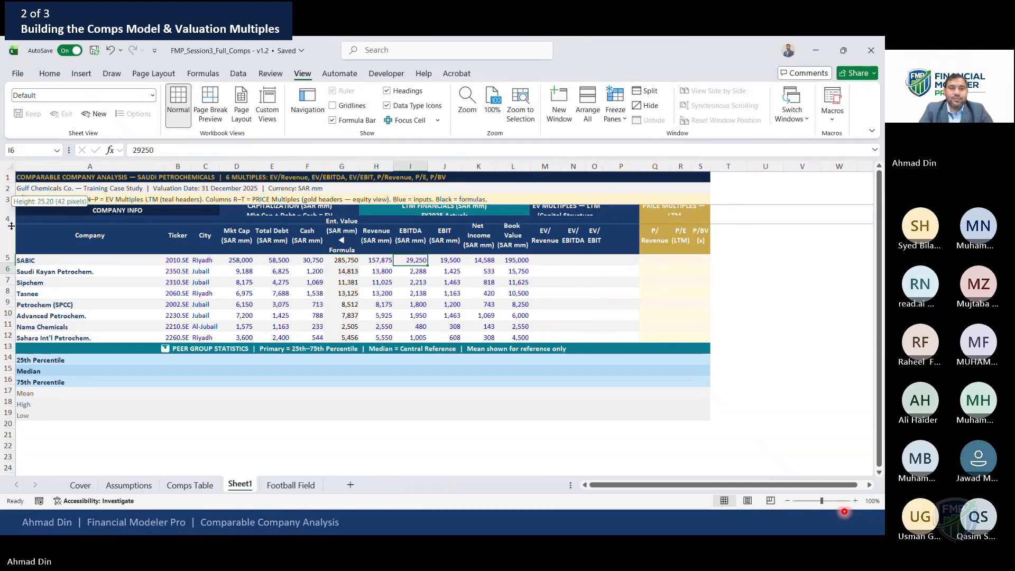
Enlarge the title and header row heights so the section headings display fully
double_click(11, 215)
drag(15, 206, 13, 212)
click(180, 293)
key(Up)
key(Right)
key(Right)
key(Right)
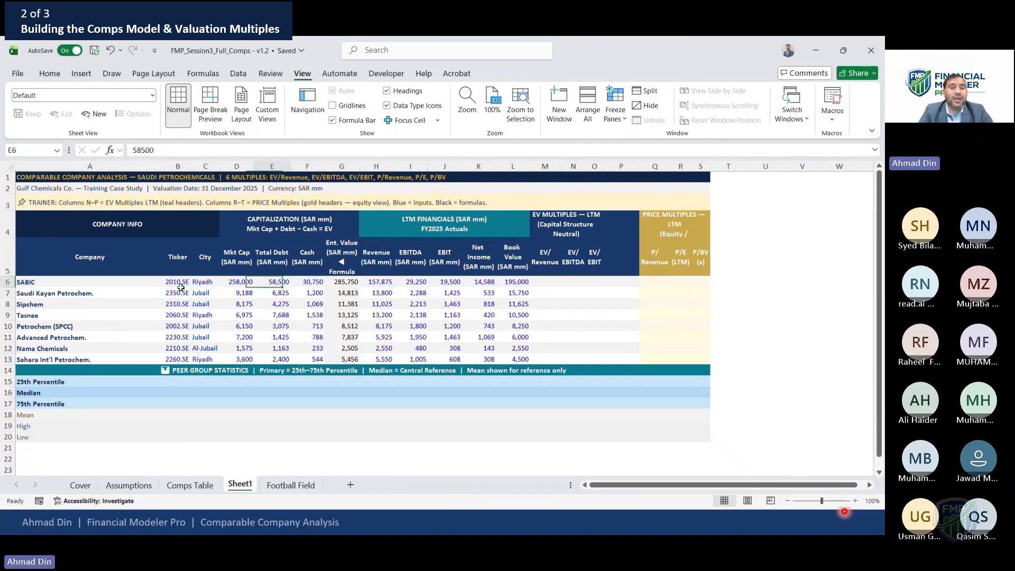
Re-enter SABIC's enterprise value formula as =D6+E6-F6 and copy it for the other peers
key(Right)
key(Right)
text(=)
key(Left)
key(Left)
key(Left)
key(Left)
key(Left)
text(-)
key(Left)
key(Return)
key(Up)
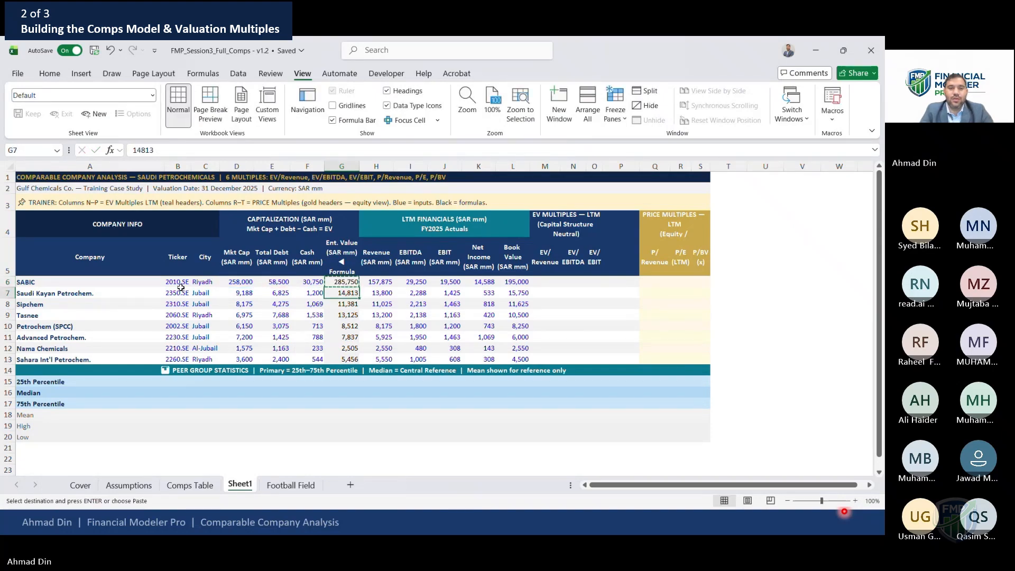
key(ctrl+shift+Down)
key(ctrl+shift+Up)
key(F2)
key(Escape)
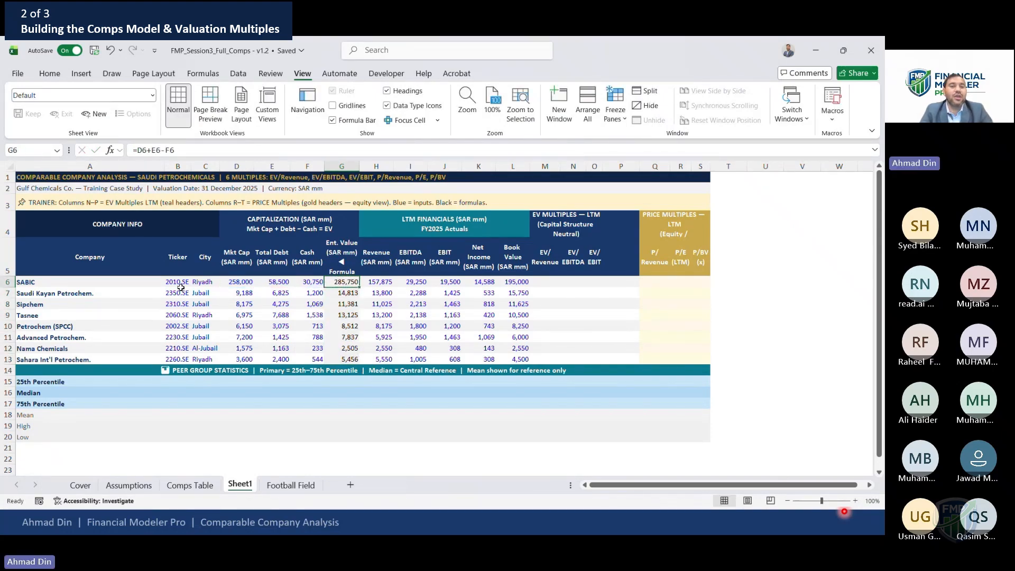
Set the column width of columns D through S to 14
drag(236, 167, 701, 159)
right_click(701, 161)
click(752, 376)
text(14)
key(Return)
Review the enterprise value and financial columns across the table
key(Right)
key(Up)
key(Up)
key(Up)
key(Right)
key(Right)
key(Up)
key(Right)
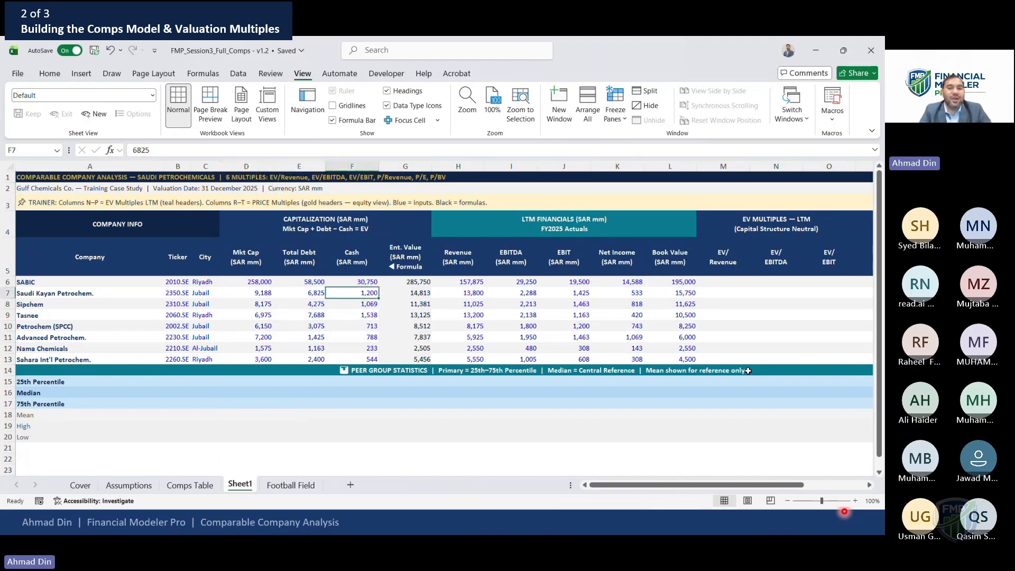
key(Right)
key(Right)
key(Right)
key(Right)
key(Right)
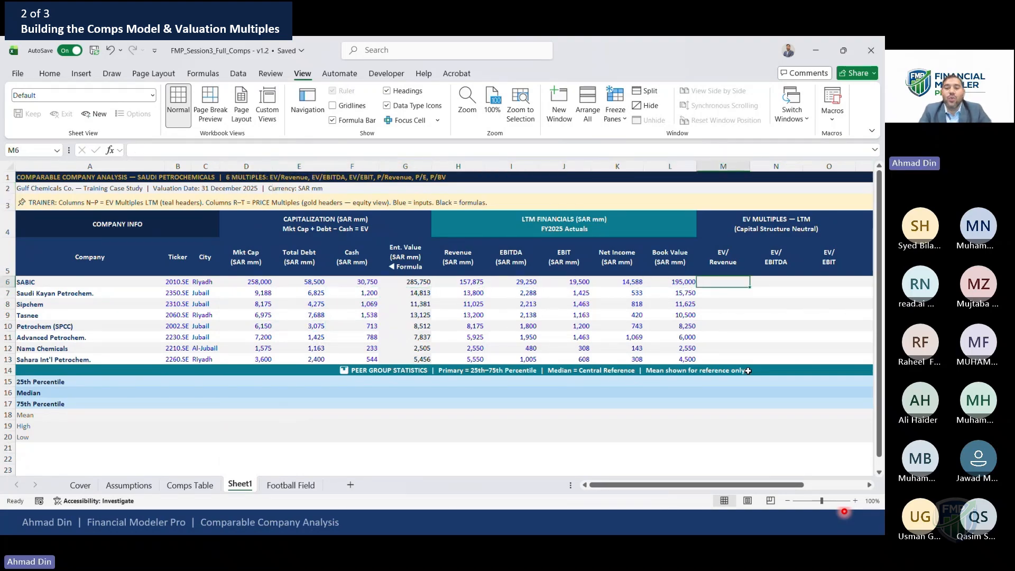
key(Left)
key(Left)
key(Left)
key(Left)
key(Left)
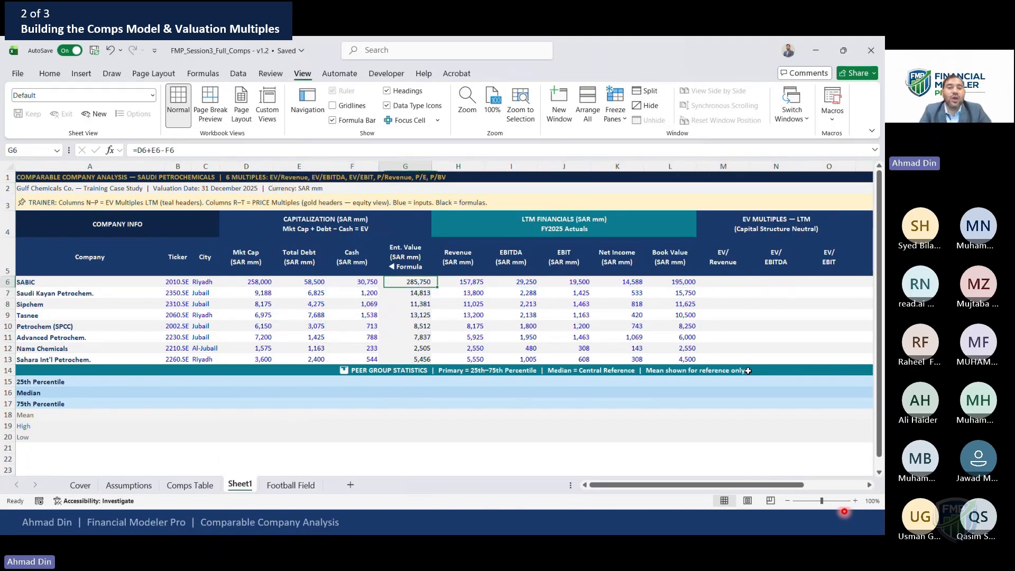
key(shift+Down)
key(shift+Down)
key(shift+Down)
key(shift+Down)
key(shift+Down)
key(shift+Down)
key(shift+Down)
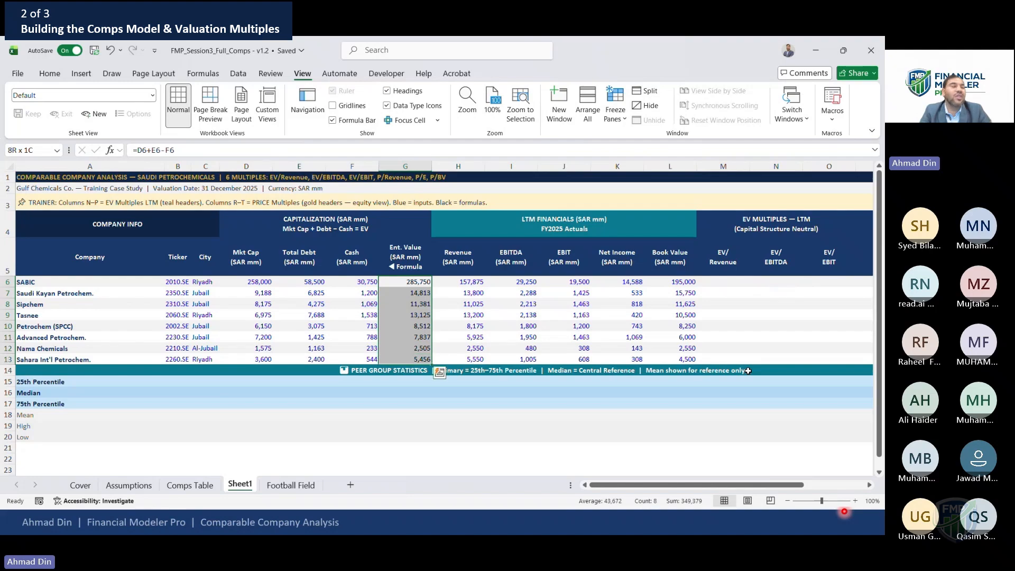
key(Right)
key(Right)
key(Right)
key(Right)
key(Right)
key(Right)
key(Right)
key(Right)
key(Right)
key(Right)
key(Right)
key(Right)
key(Right)
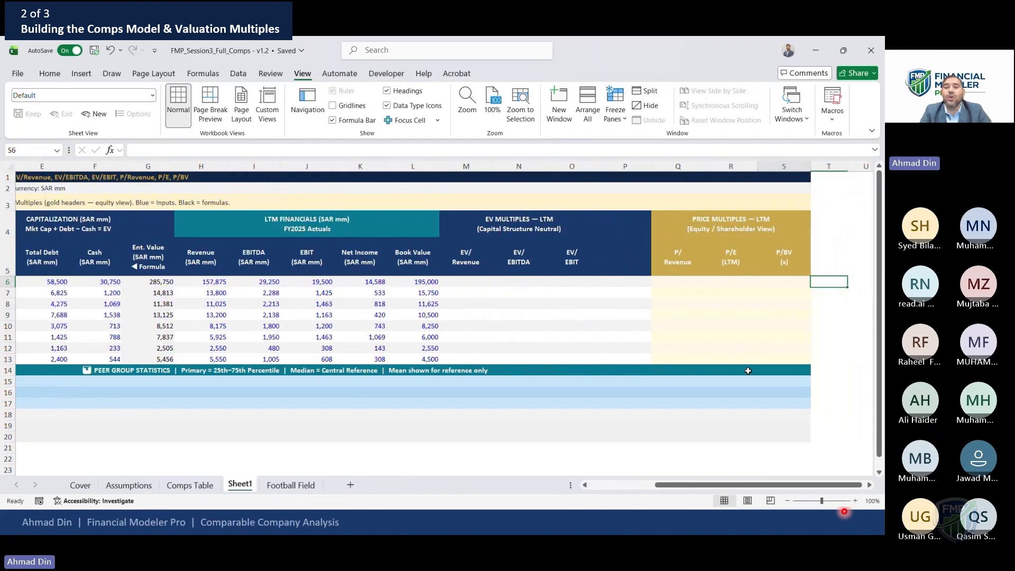
key(Left)
key(Left)
key(Left)
key(Left)
key(Left)
key(Left)
key(Left)
key(Left)
key(Left)
key(Left)
key(Left)
key(Left)
key(Left)
key(Left)
key(Left)
key(Right)
key(Right)
key(Right)
key(Right)
key(Right)
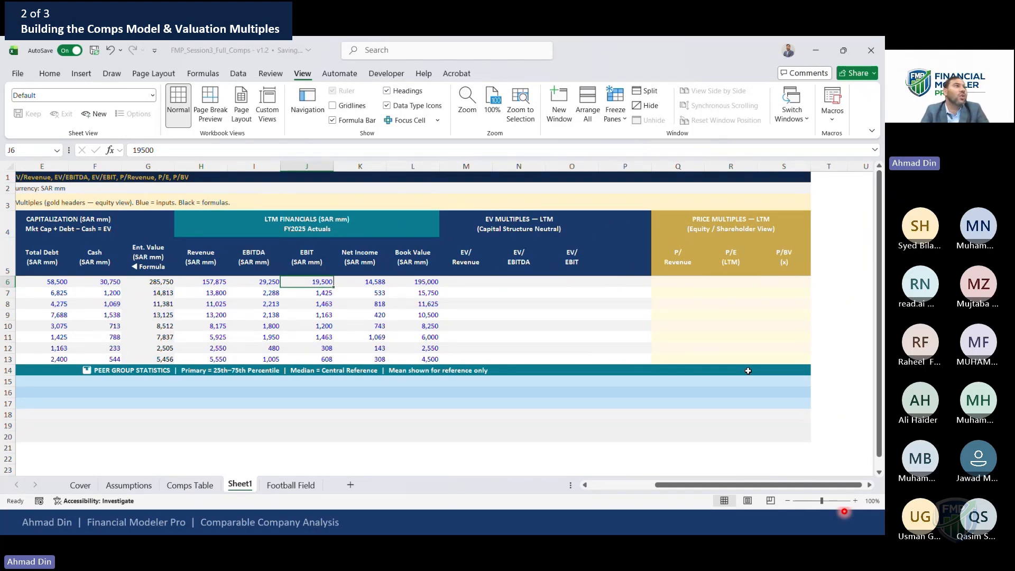
key(Left)
key(Left)
key(Left)
key(Left)
key(Left)
key(Left)
key(Left)
key(Left)
key(Right)
key(Right)
key(Right)
key(Right)
key(Right)
key(Right)
key(Right)
key(Right)
key(Right)
key(Right)
key(Right)
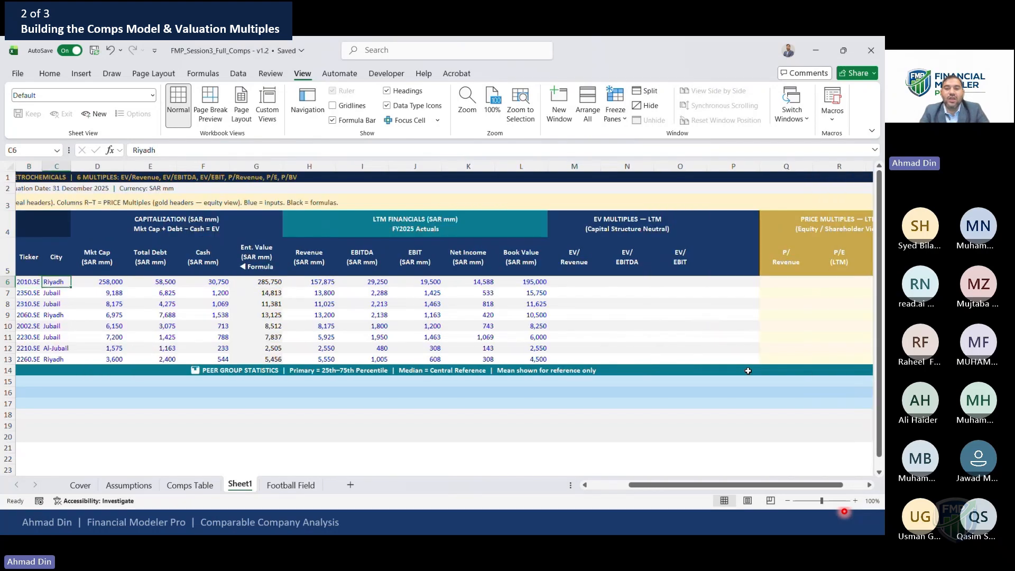
Enter SABIC's EV/Revenue multiple as =$G6/H6 with the enterprise value column locked
text(=)
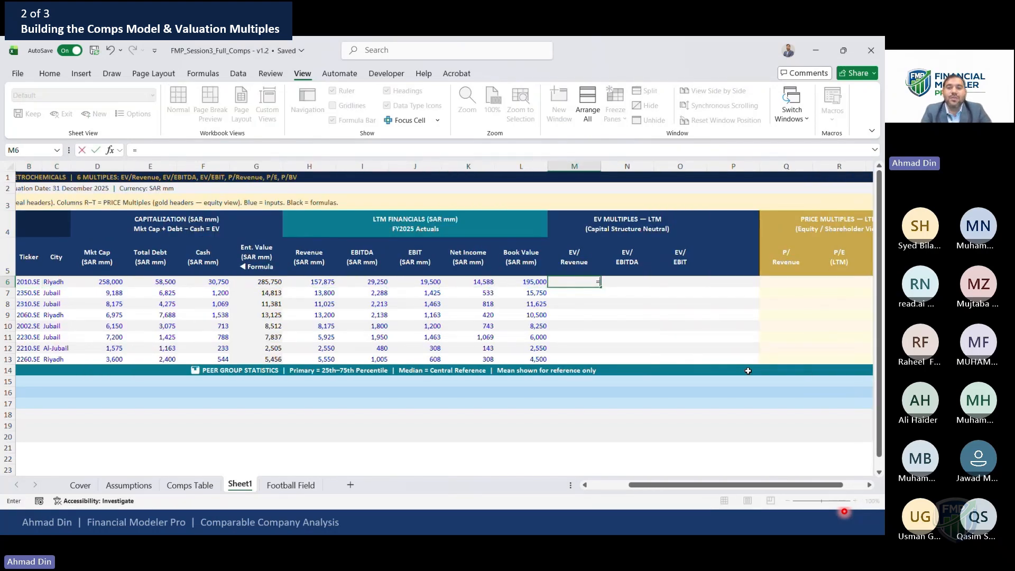
key(Left)
key(Left)
key(Left)
key(Left)
key(Left)
key(Left)
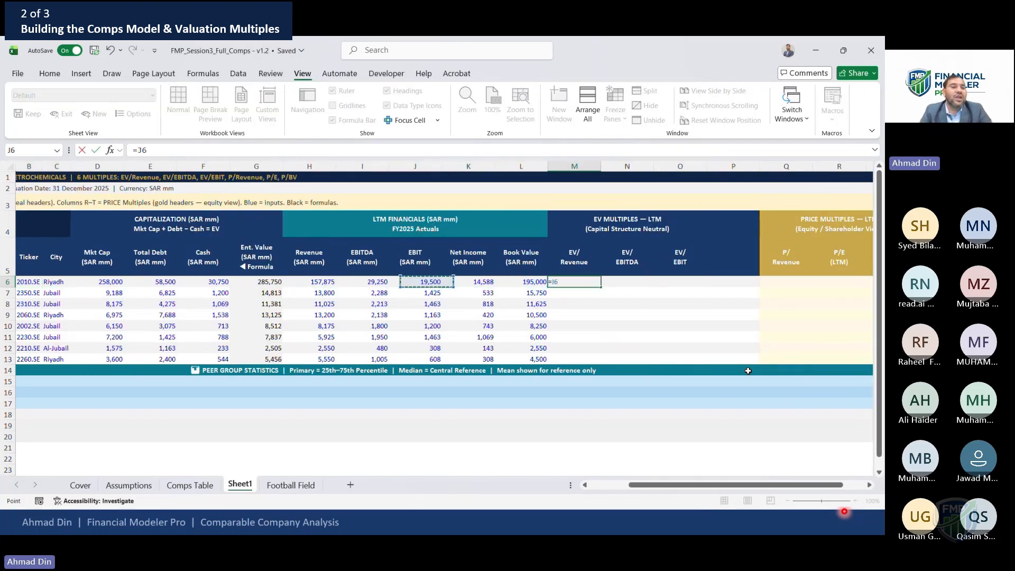
text(/)
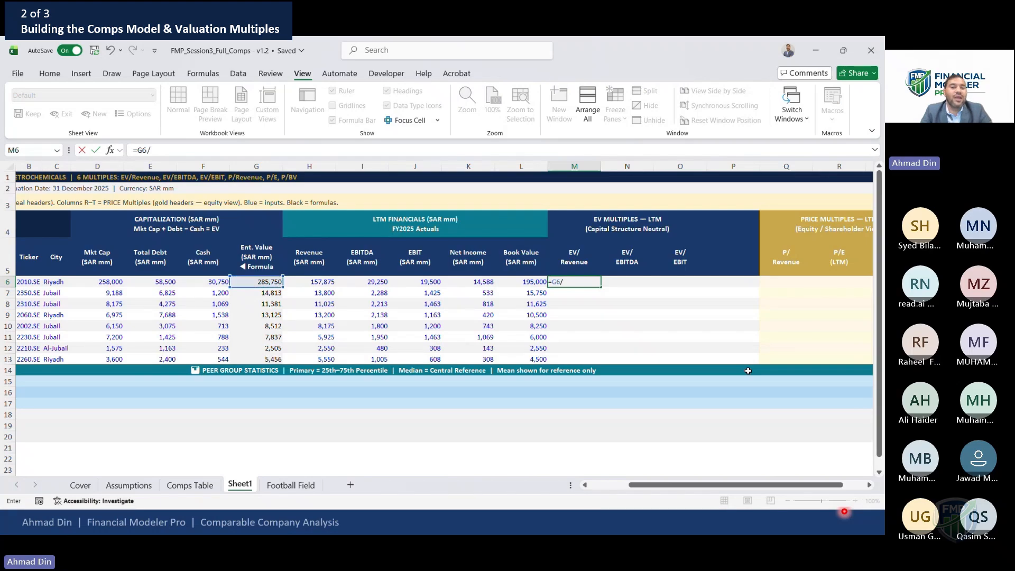
key(Left)
key(Left)
key(Left)
key(Left)
key(Left)
key(F2)
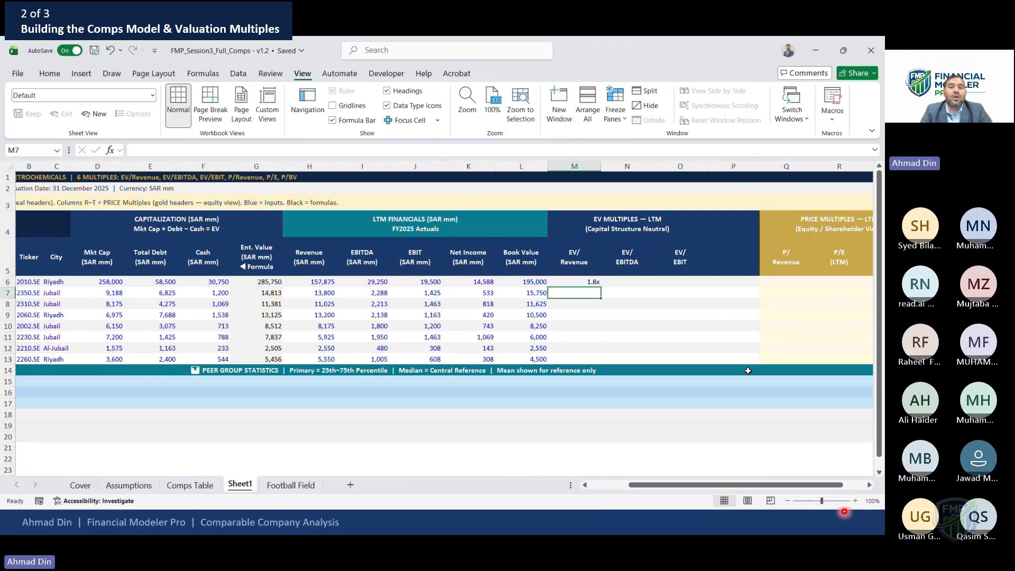
key(Left)
key(Left)
key(Left)
key(F4)
key(F4)
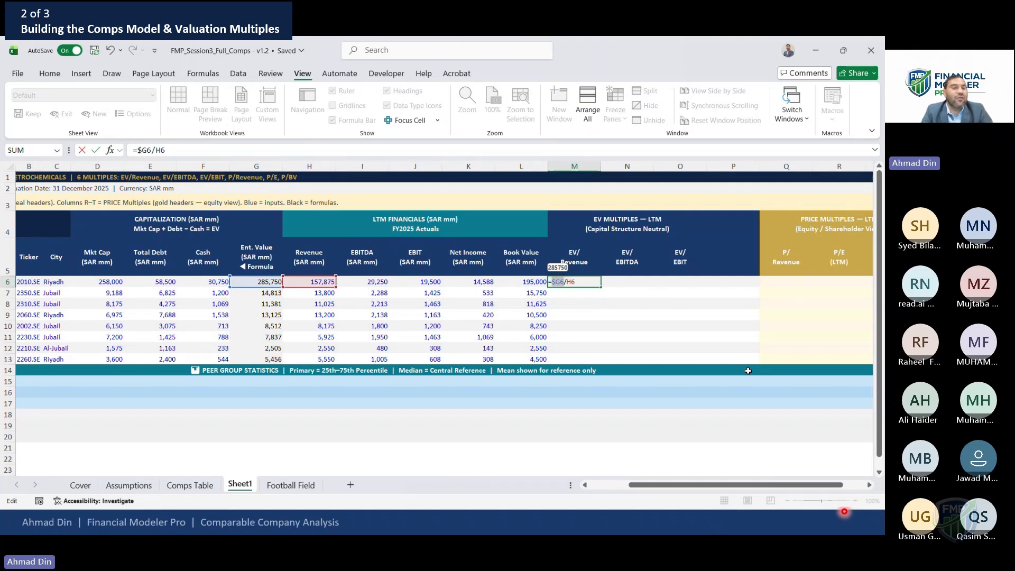
key(End)
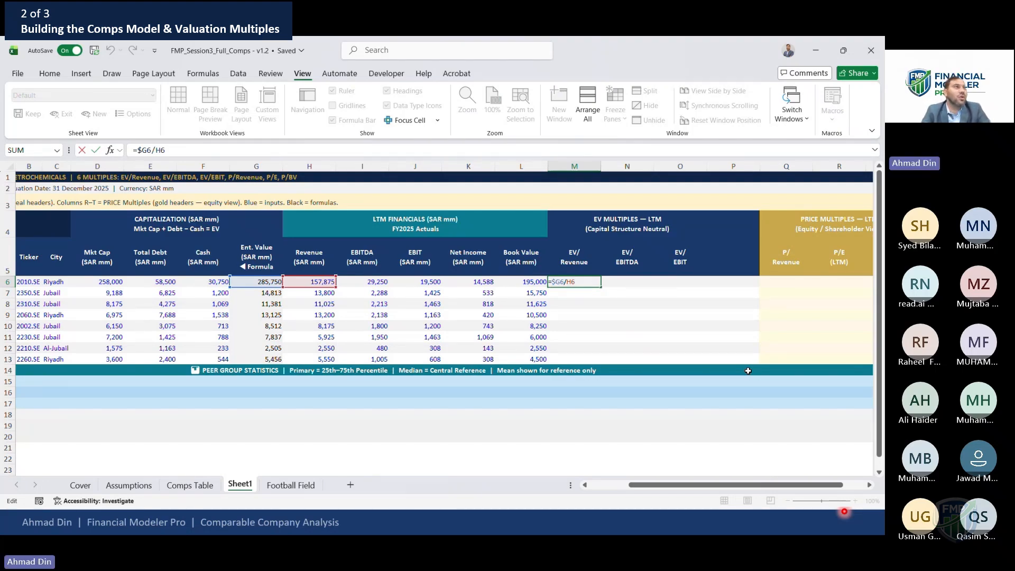
key(ctrl+Return)
Temporarily clear SABIC's enterprise value and revenue to test the multiple, then undo both deletions
key(Left)
key(Left)
key(Left)
key(Left)
key(Left)
key(Left)
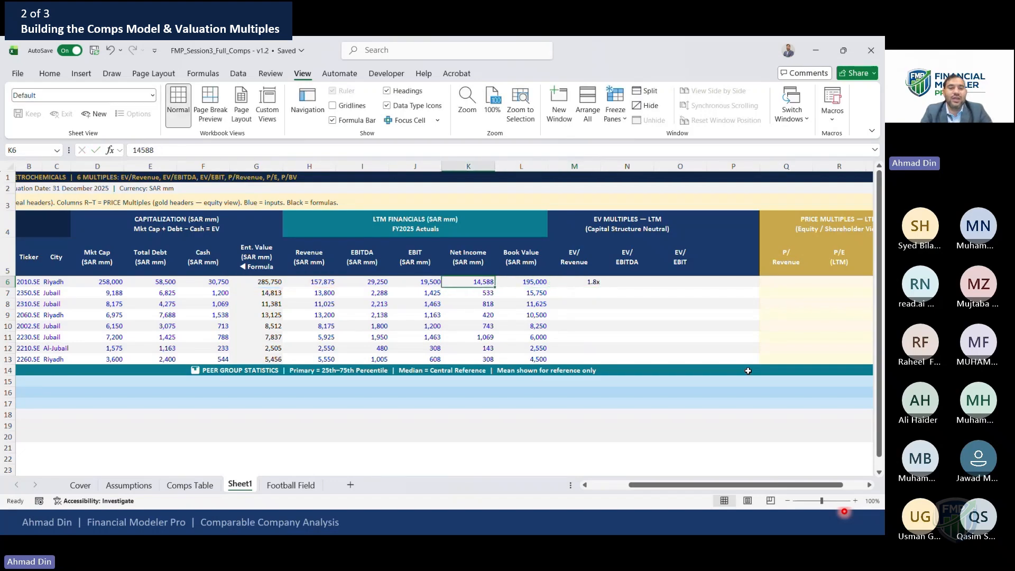
key(Delete)
key(Right)
key(Delete)
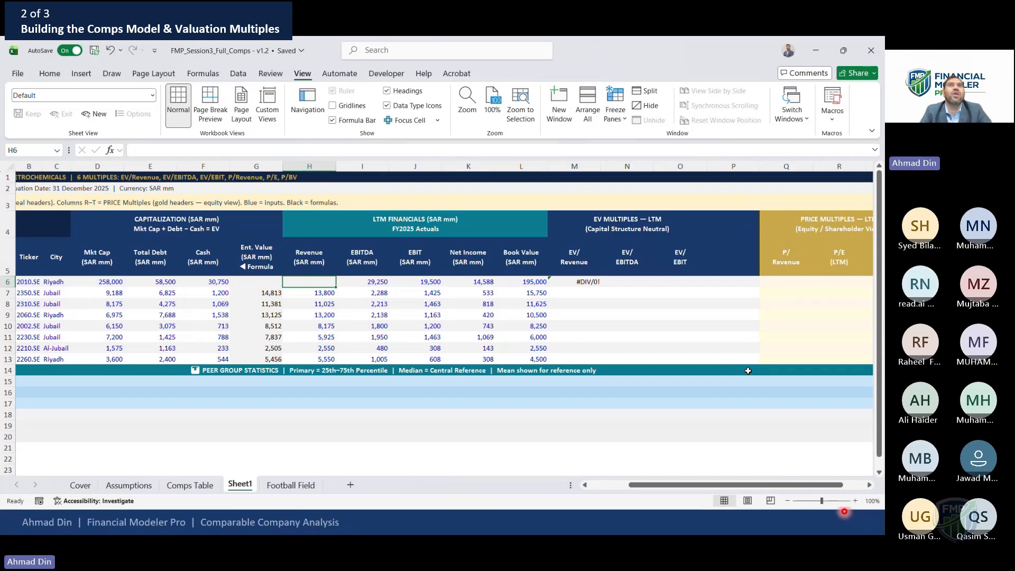
key(ctrl+z)
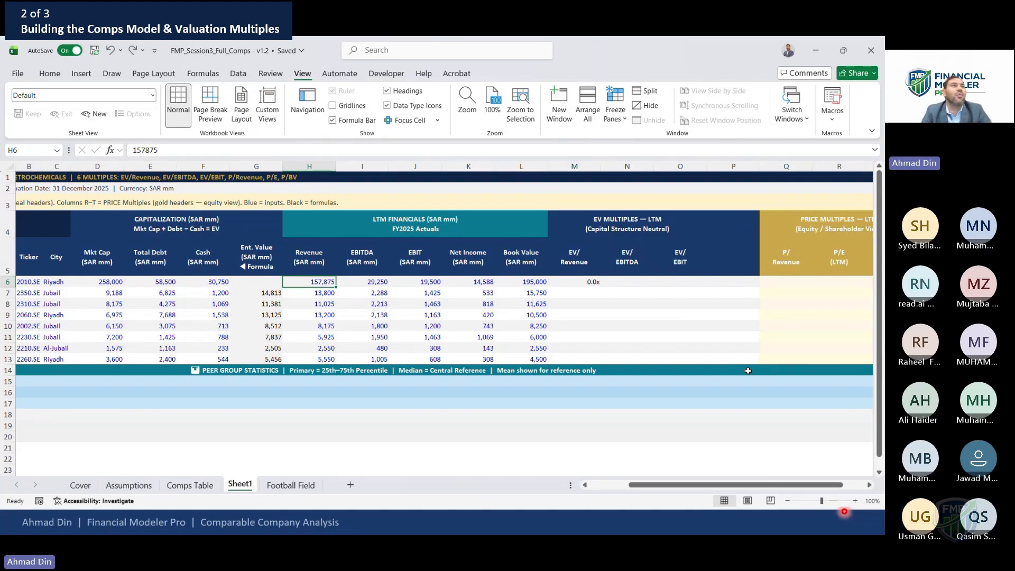
key(ctrl+z)
Wrap SABIC's EV/Revenue formula in IFERROR so errors display "-"
key(Right)
key(Right)
key(Right)
key(Right)
key(Right)
key(Right)
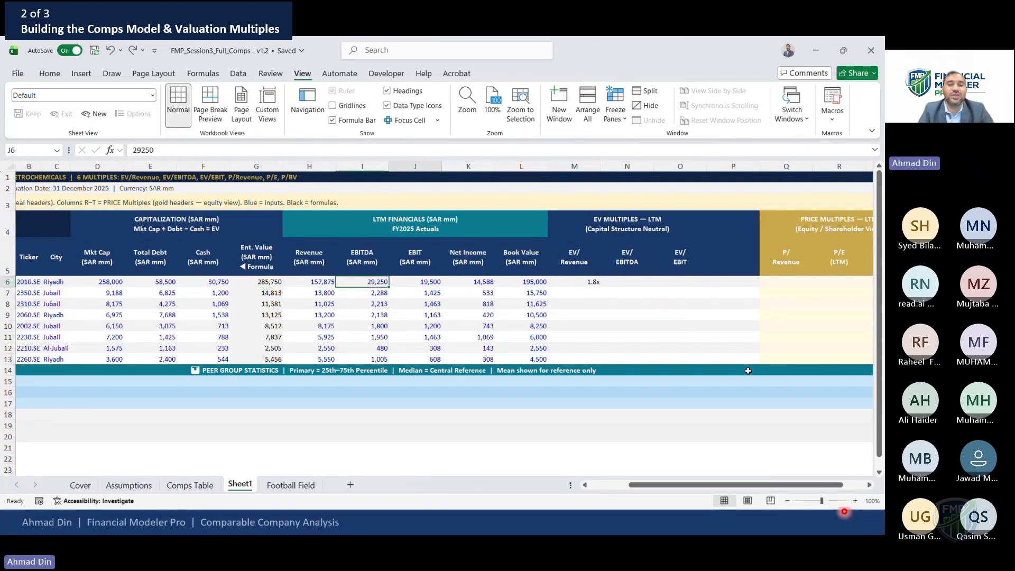
key(F2)
text(,0))
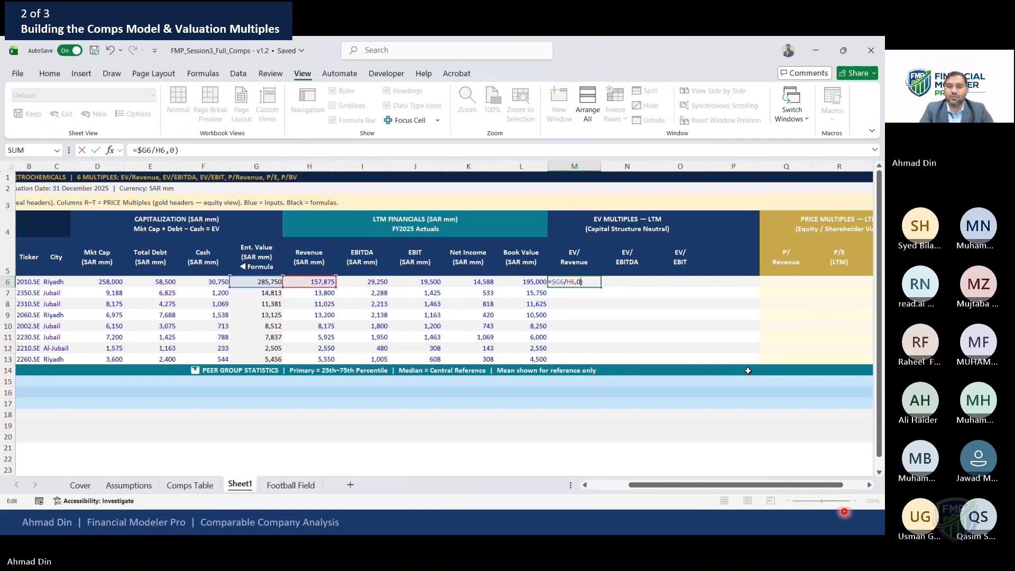
text(IFERROR)
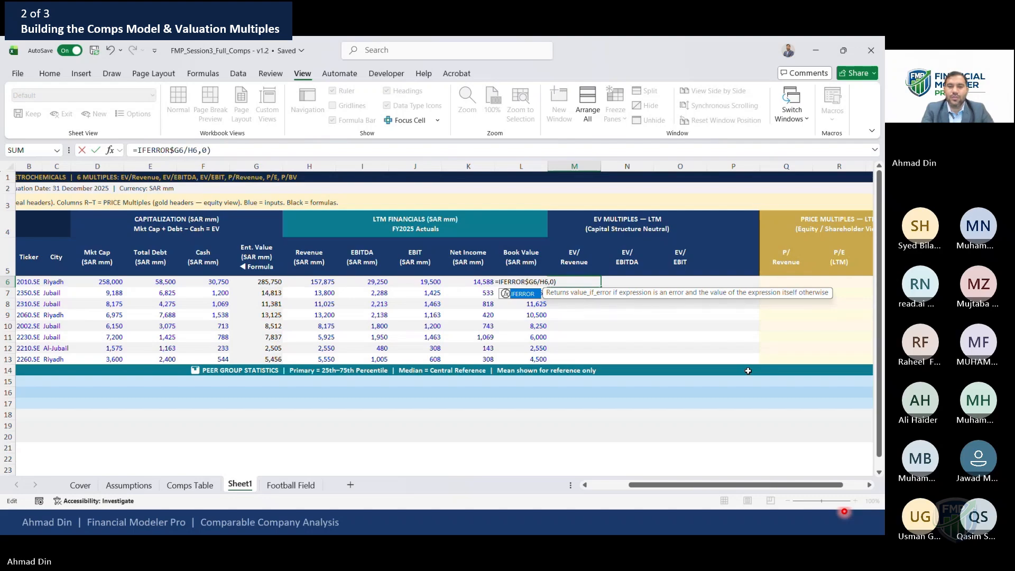
text(()
key(Left)
key(BackSpace)
text("-")
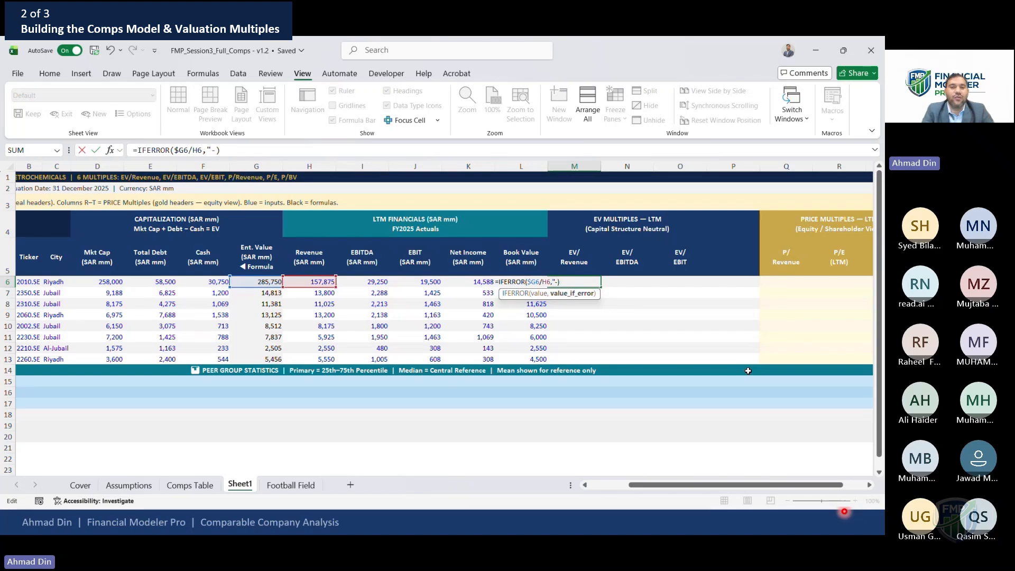
key(Return)
Copy SABIC's EV/Revenue formula and paste it as formulas only into the EV/Revenue cells below
key(Up)
key(ctrl+c)
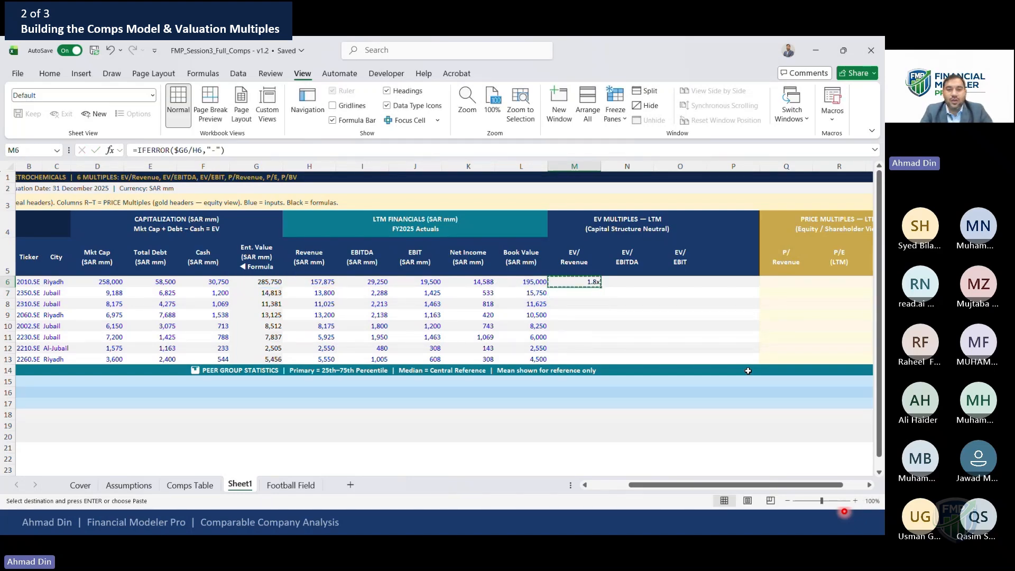
key(Down)
key(shift+Down)
key(shift+Down)
key(shift+Down)
key(shift+Down)
key(shift+Down)
key(shift+Down)
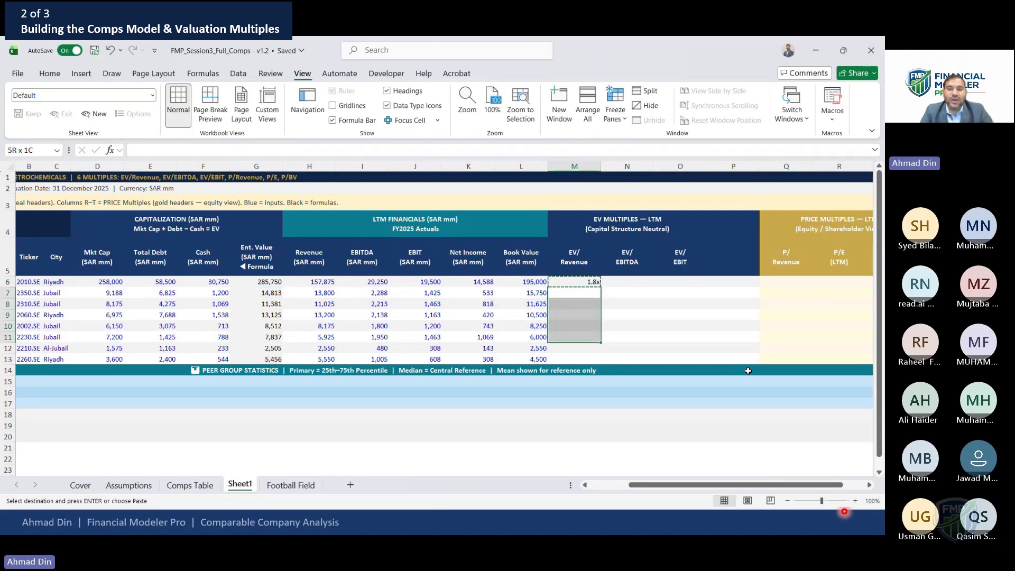
key(ctrl+alt+v)
key(f)
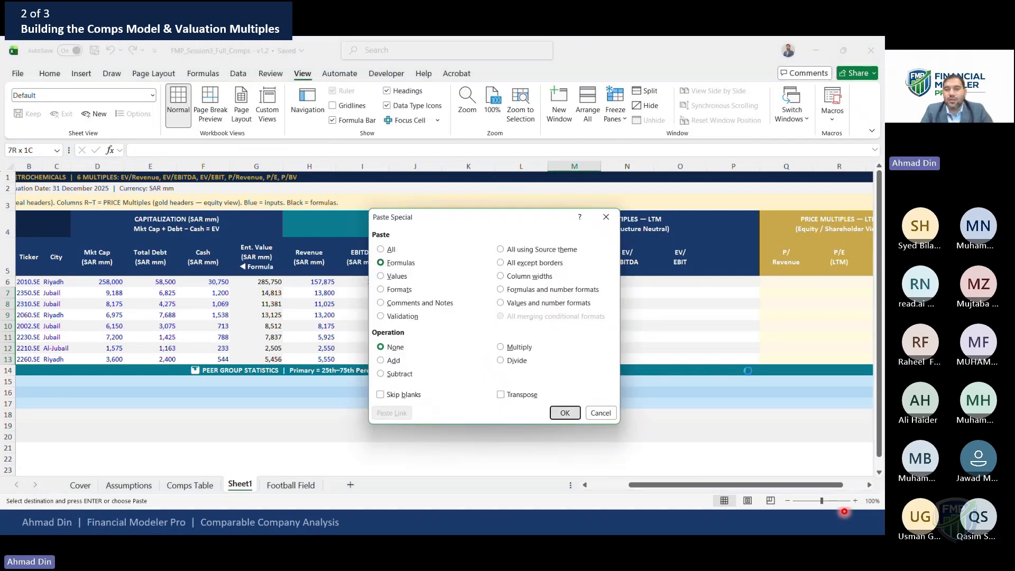
key(Return)
Paste the EV/Revenue formula across the EV/EBITDA and EV/EBIT columns for all eight peers
key(Down)
key(Down)
key(Down)
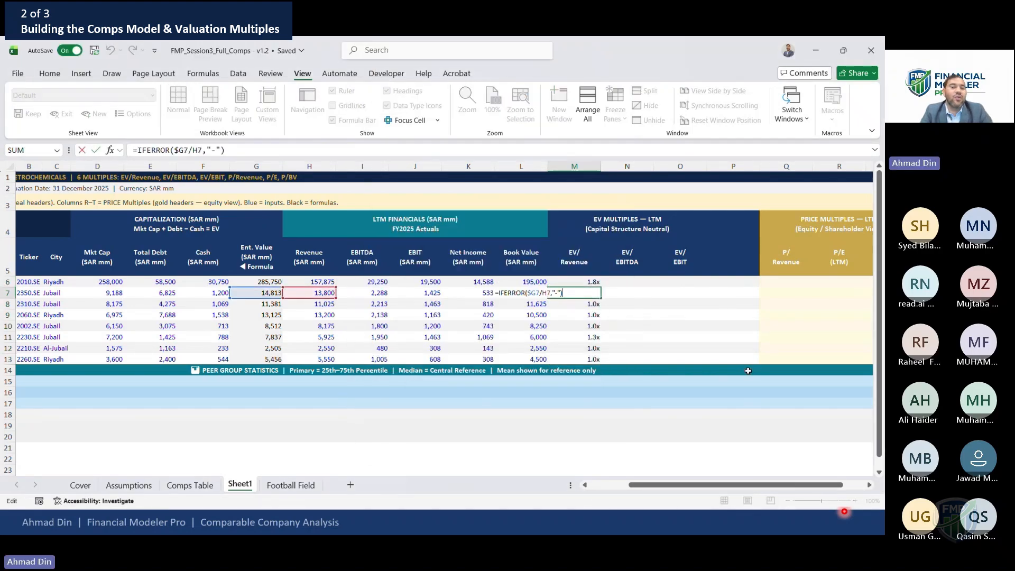
key(Up)
key(Up)
key(Up)
key(shift+Down)
key(shift+Down)
key(shift+Down)
key(shift+Down)
key(shift+Down)
key(shift+Down)
key(shift+Down)
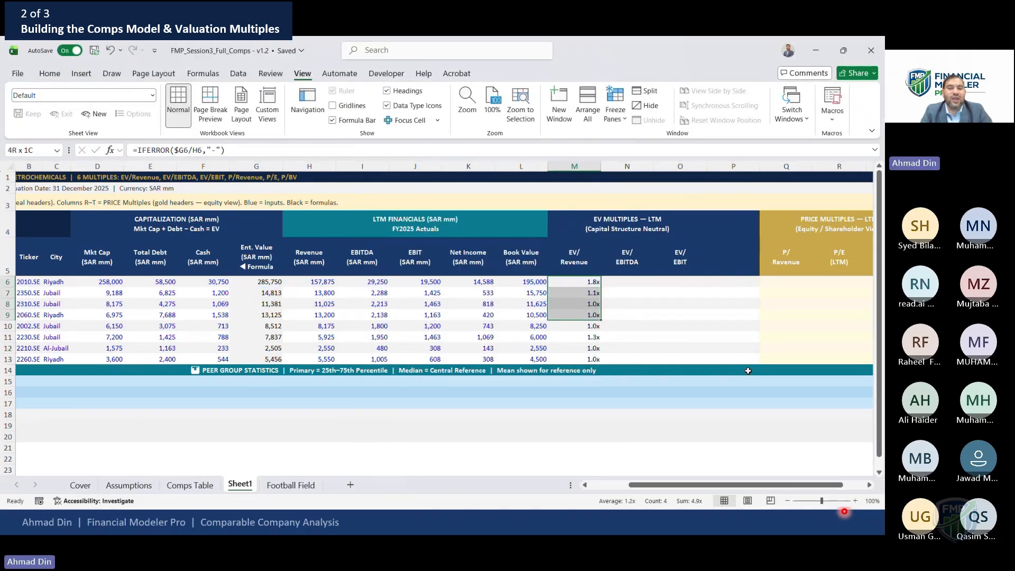
key(shift+Right)
key(shift+Right)
key(ctrl+v)
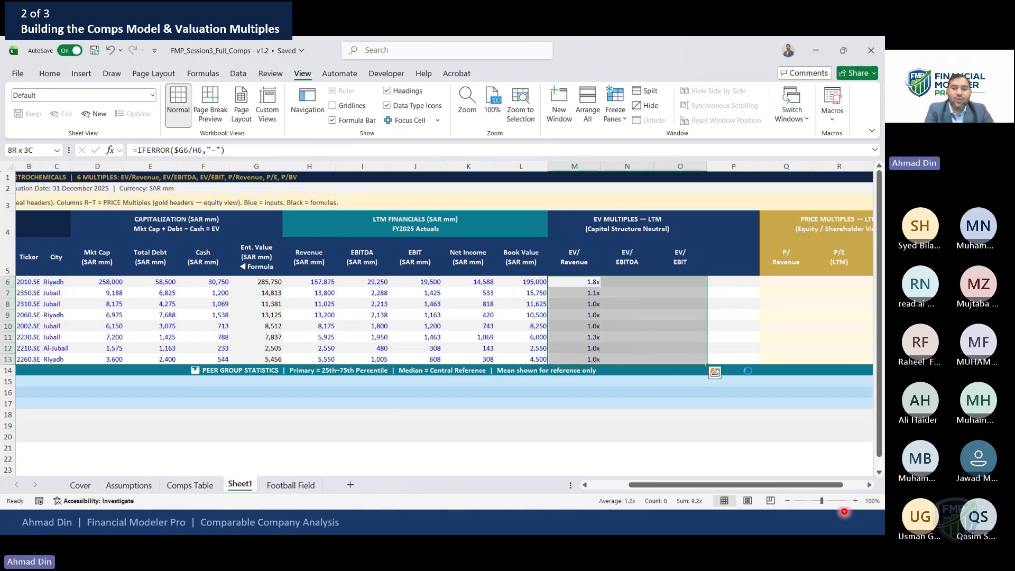
key(Right)
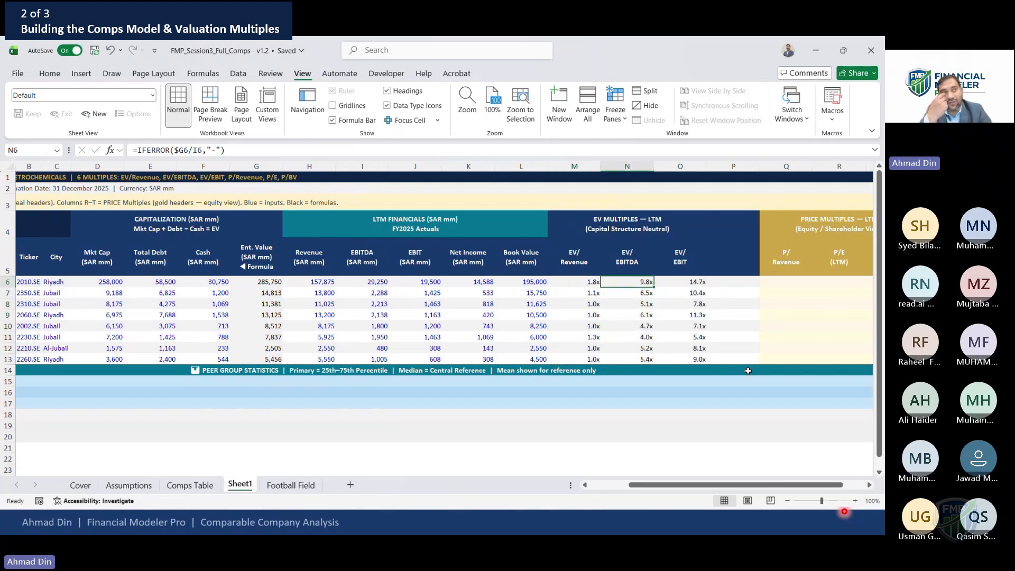
Check the copied EV/EBITDA and EV/EBIT formulas for SABIC
key(F2)
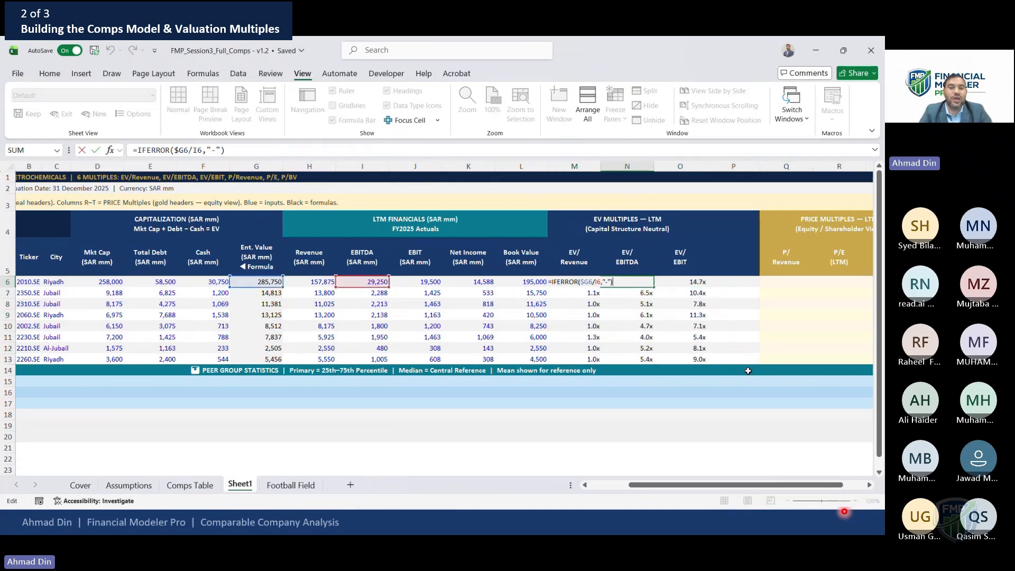
key(Escape)
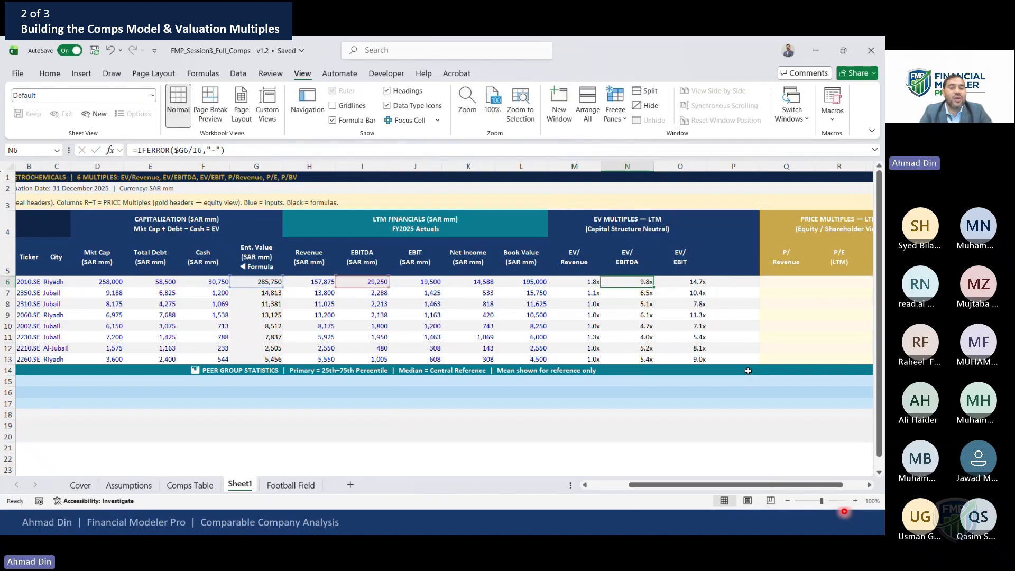
key(Right)
key(F2)
key(Escape)
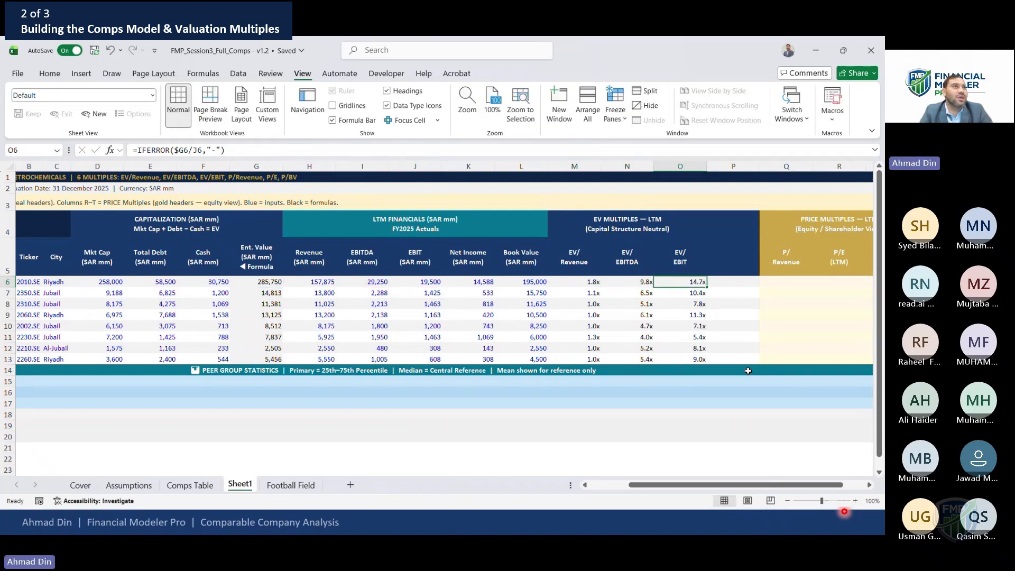
key(Left)
key(Left)
key(shift+Right)
key(shift+Right)
key(shift+Down)
key(shift+Down)
key(shift+Down)
key(shift+Down)
key(shift+Down)
key(shift+Down)
key(shift+Down)
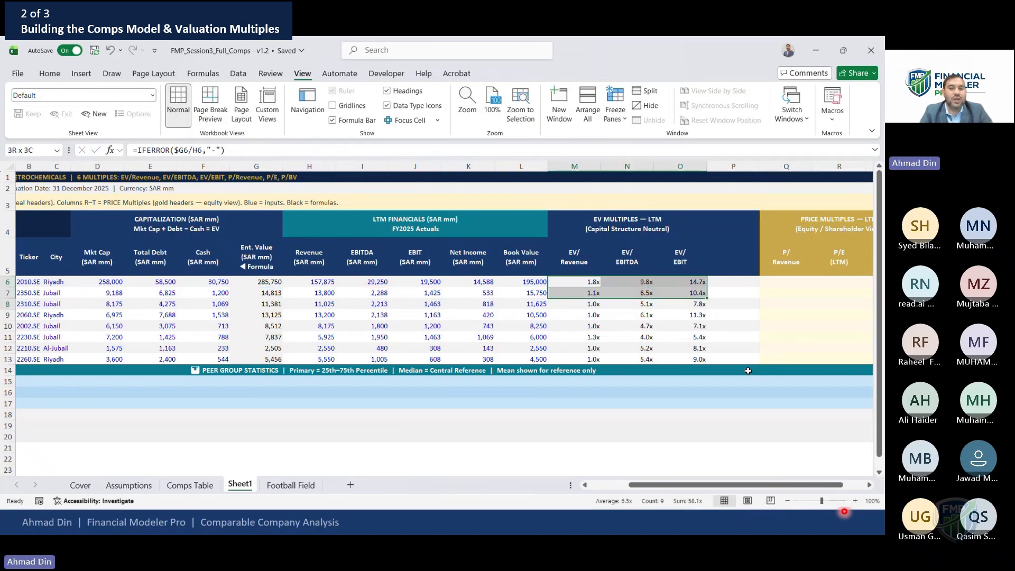
key(Right)
key(Right)
key(Right)
key(Right)
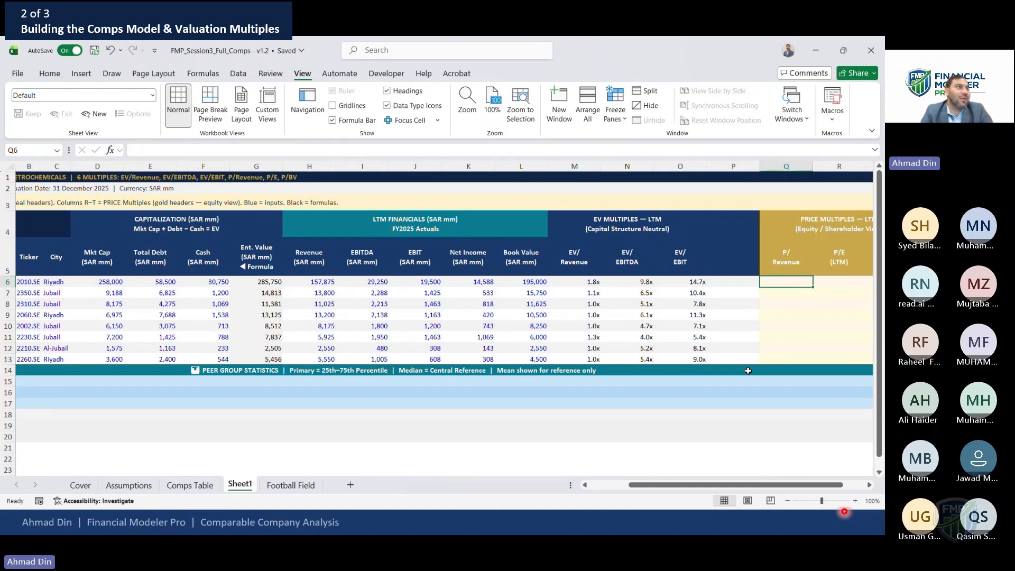
Enter SABIC's P/Revenue as =$D6/H6 with market cap column locked and copy it down the peers
text(=)
key(Left)
key(Left)
key(Left)
key(Left)
key(Left)
key(Left)
key(Left)
key(Left)
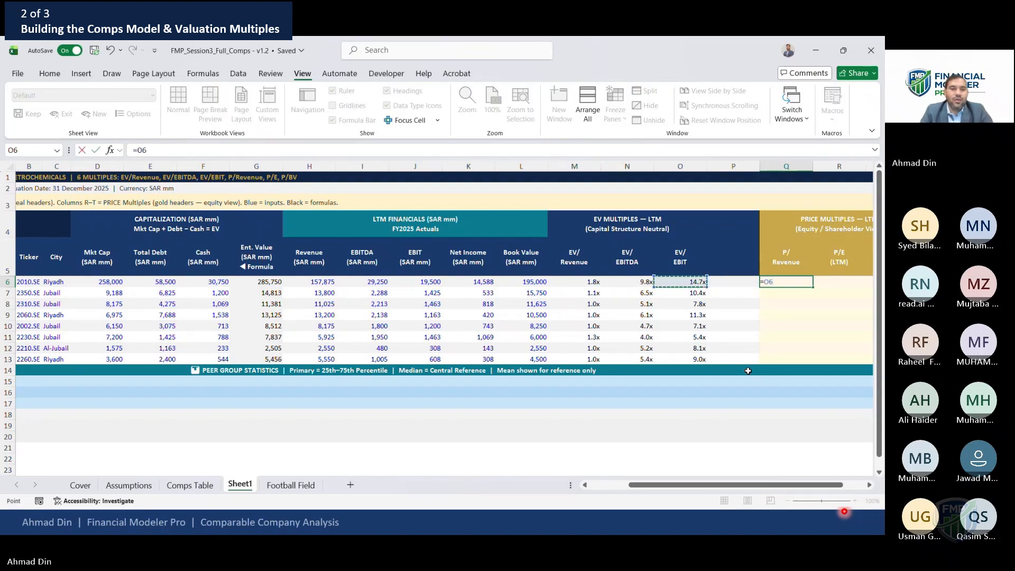
key(Left)
key(Left)
key(Left)
key(Left)
key(Left)
key(F4)
key(F4)
key(F4)
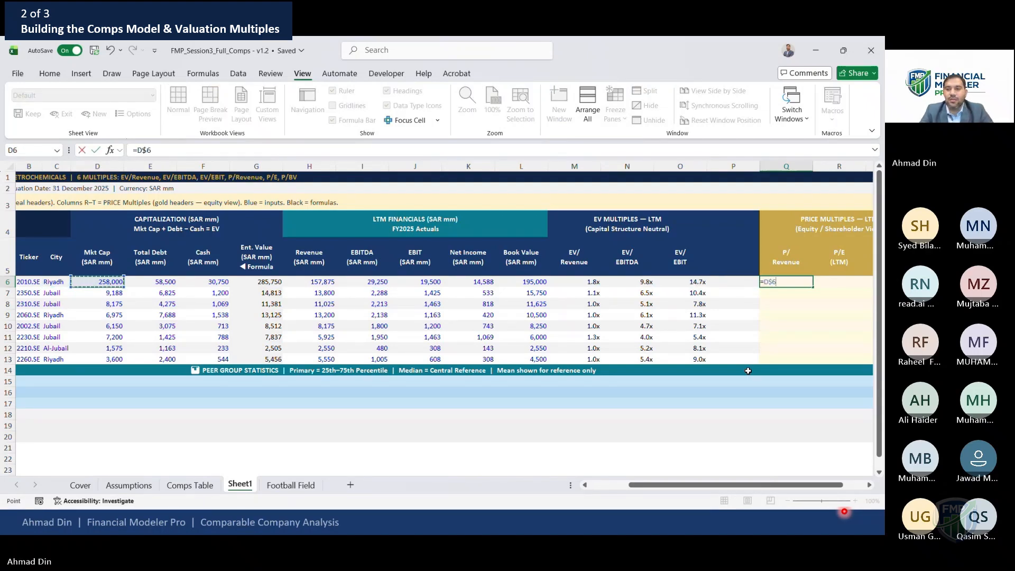
text(/)
key(Left)
key(Left)
key(Left)
key(Left)
key(Left)
key(Left)
key(Left)
key(Left)
key(Left)
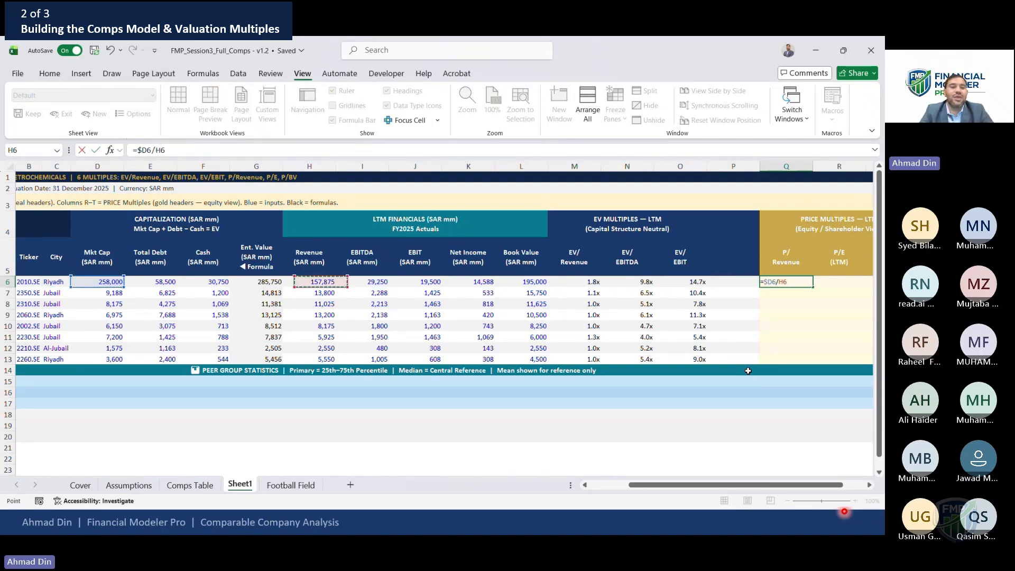
key(ctrl+Return)
key(ctrl+c)
key(shift+Down)
key(shift+Down)
key(shift+Down)
key(shift+Down)
key(shift+Down)
key(shift+Down)
key(shift+Down)
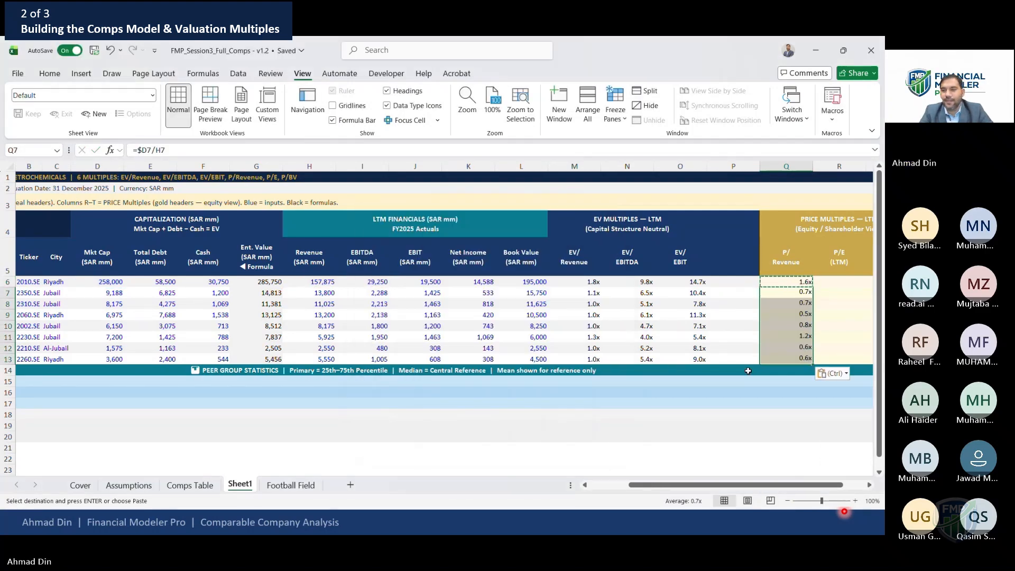
key(Return)
Fill the P/Revenue formulas right across the P/E and P/BV columns for all peers
key(shift+Down)
key(shift+Down)
key(shift+Down)
key(shift+Down)
key(shift+Down)
key(shift+Down)
key(shift+Down)
key(shift+Right)
key(shift+Right)
key(ctrl+r)
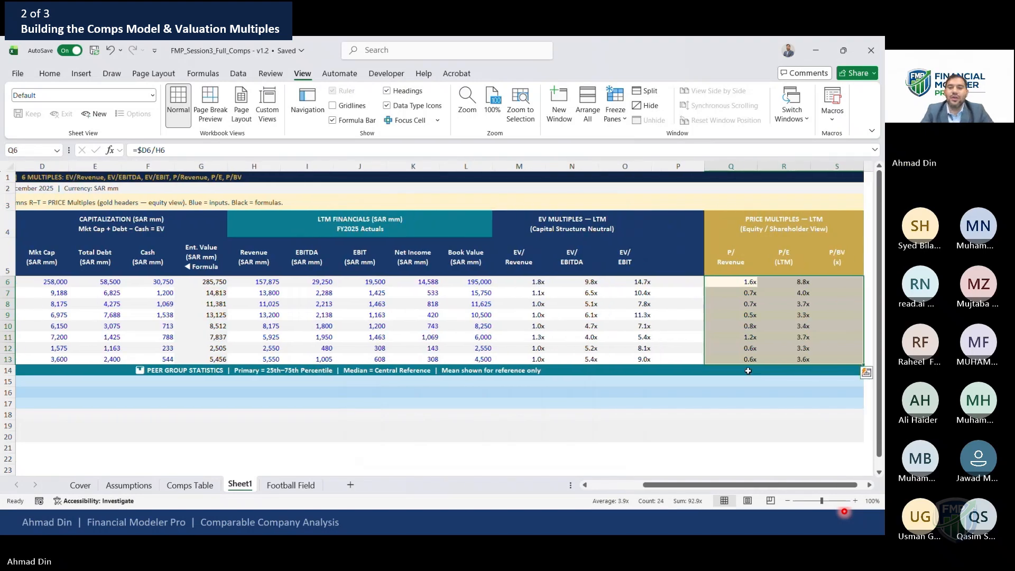
Wrap SABIC's P/Revenue formula in IFERROR so errors display "-"
key(Up)
key(Down)
text(=$D6/H6,)
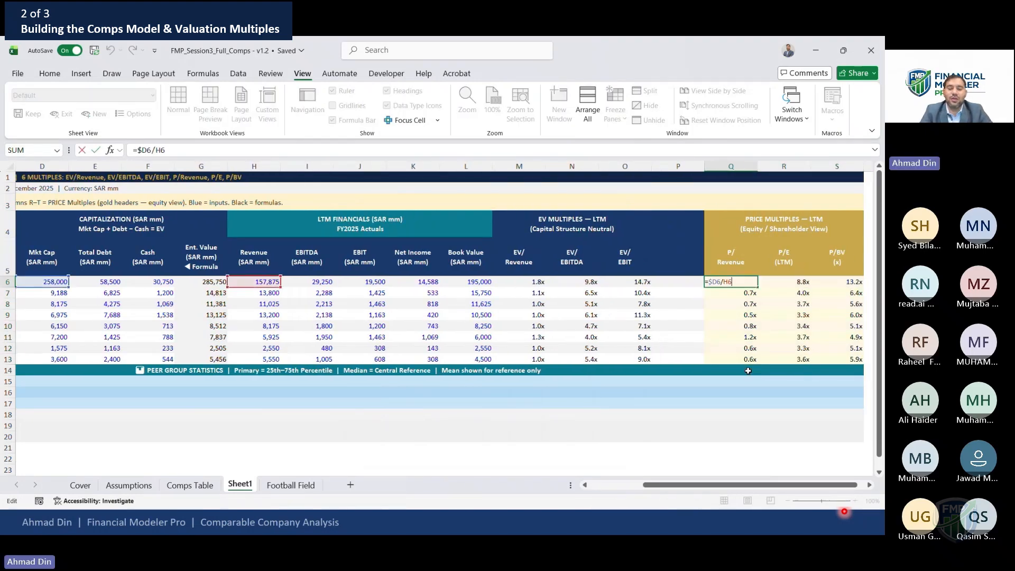
text("-_)
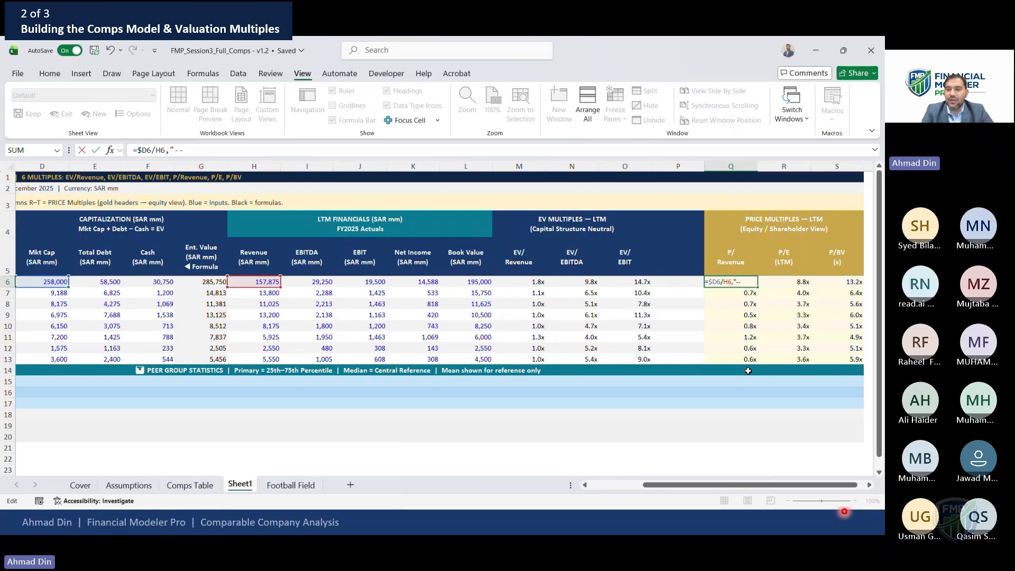
text(")
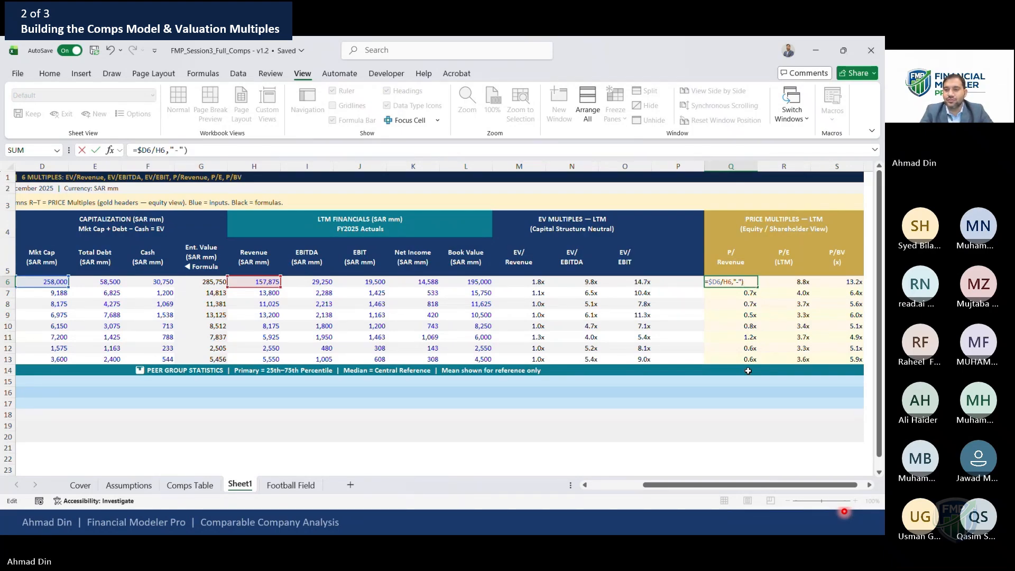
text(IFERR)
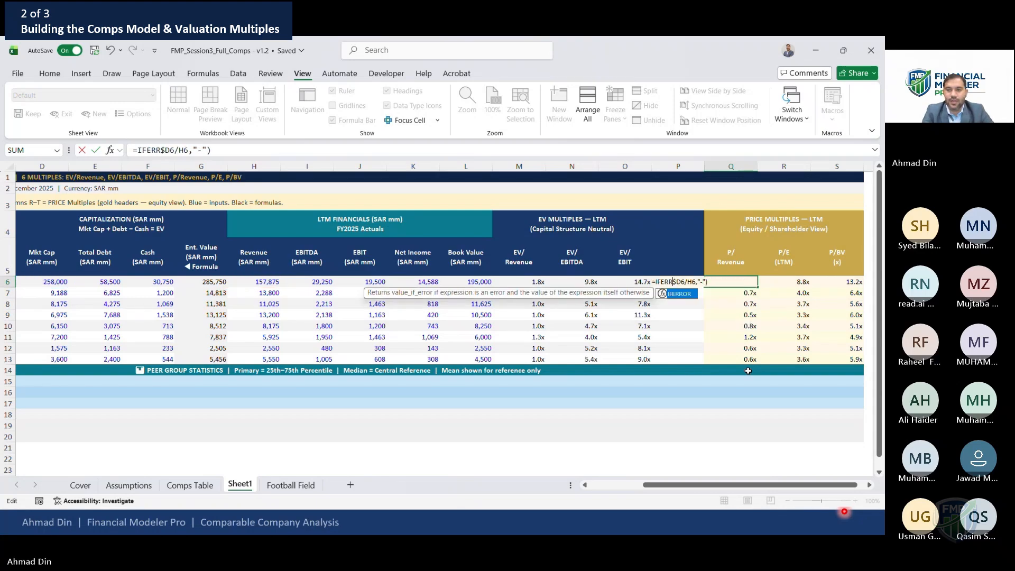
key(Tab)
key(Return)
Copy the IFERROR P/Revenue formula down the peer rows and across the price multiple columns
key(Up)
key(ctrl+c)
key(Down)
key(shift+Down)
key(shift+Down)
key(shift+Down)
key(shift+Down)
key(shift+Down)
key(shift+Down)
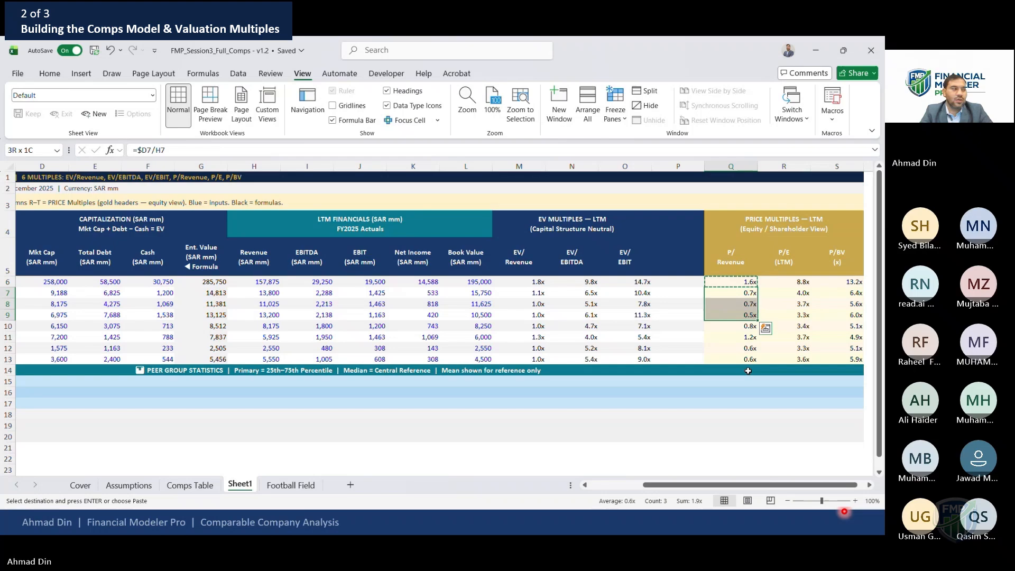
key(Return)
key(Up)
key(shift+Down)
key(shift+Down)
key(shift+Down)
key(shift+Down)
key(shift+Down)
key(shift+Down)
key(shift+Down)
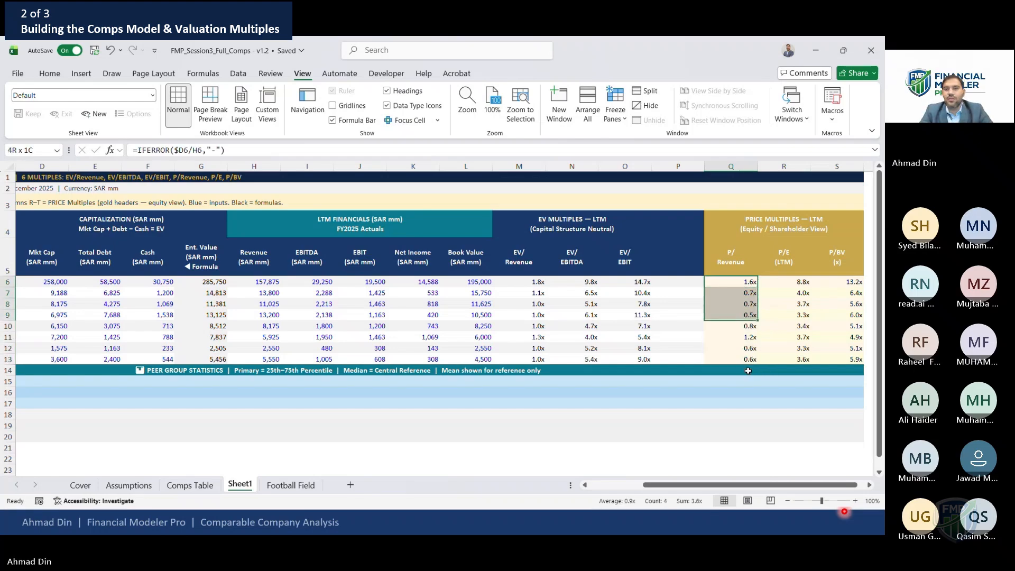
key(shift+Right)
key(shift+Right)
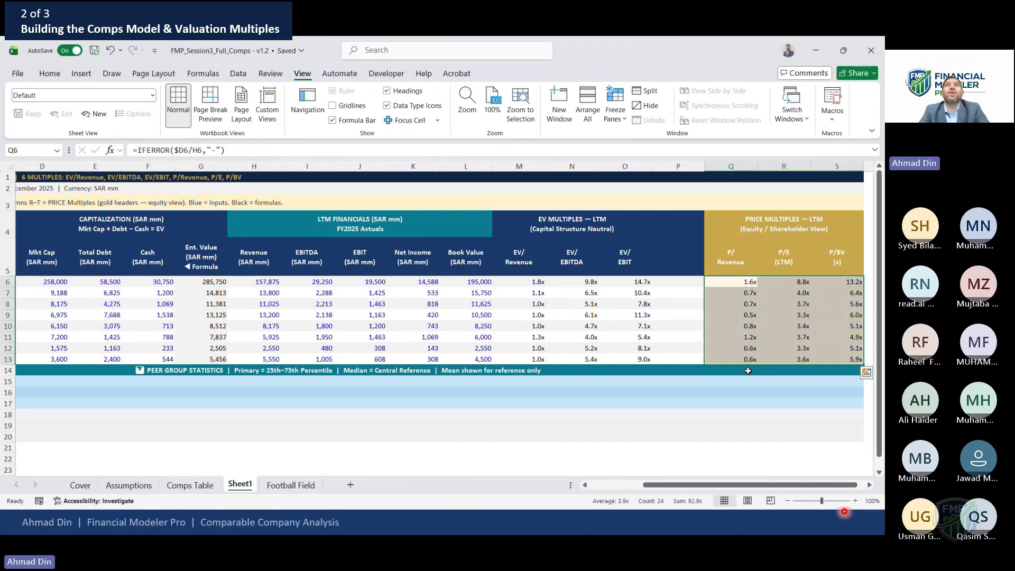
key(Left)
key(Left)
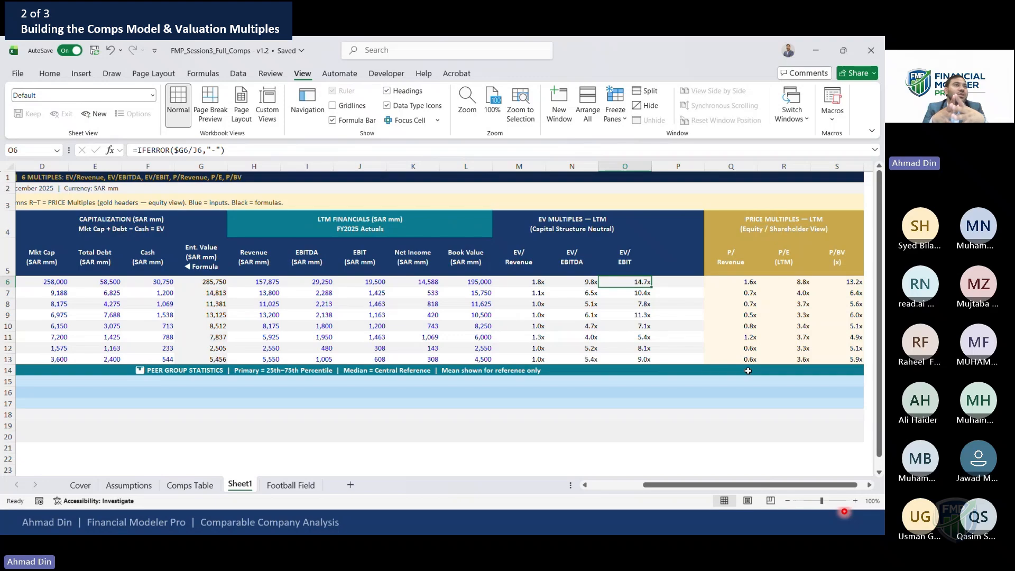
Inspect Advanced Petrochem.'s enterprise value and P/E formulas
click(185, 339)
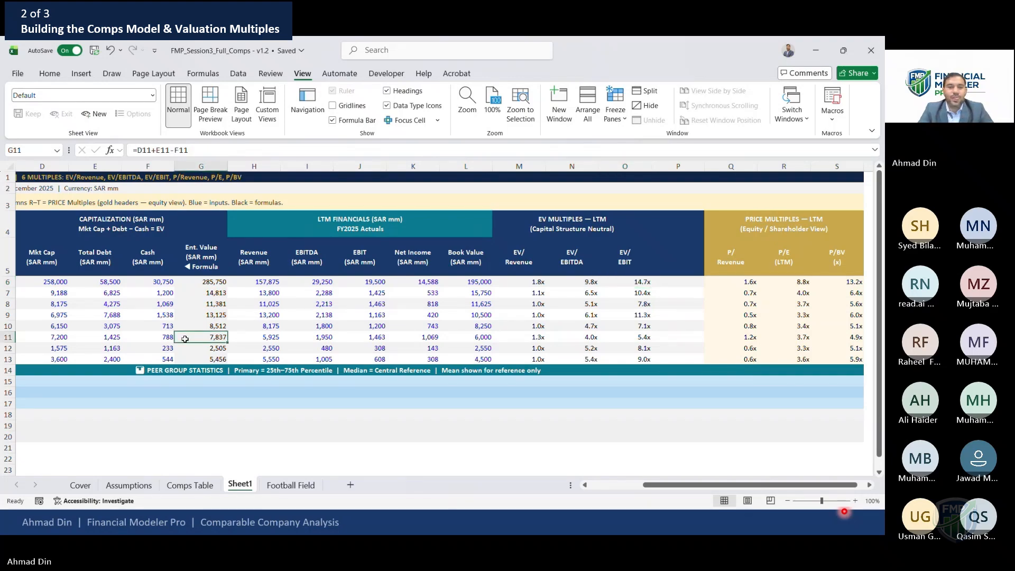
key(Right)
key(Right)
key(Right)
key(Right)
key(Right)
key(Right)
key(Right)
key(Right)
key(Right)
key(Right)
key(Right)
key(Right)
key(Right)
key(Left)
key(Left)
key(Left)
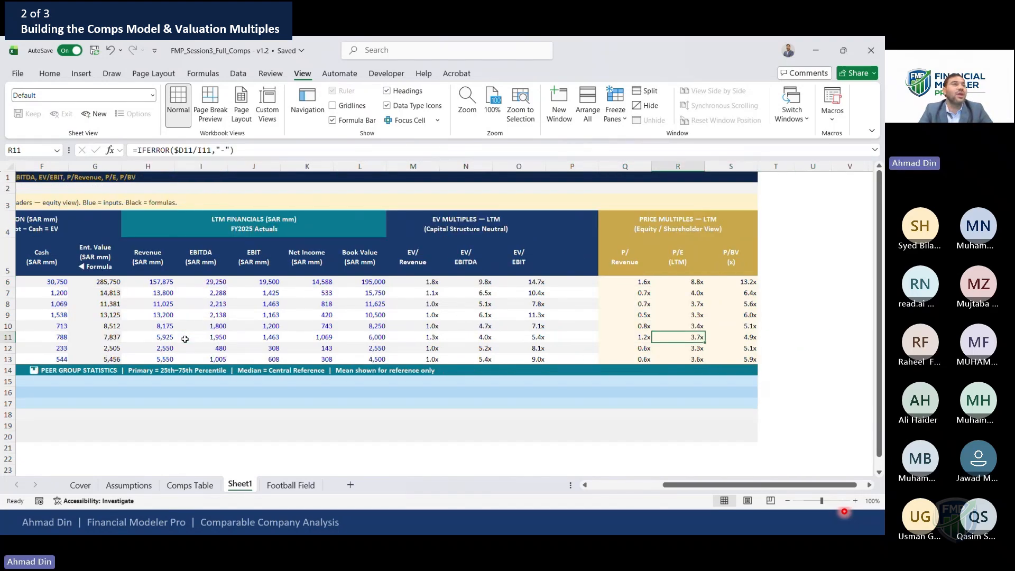
key(F2)
key(Escape)
key(Left)
key(Left)
Review the peer group statistics rows and the multiple columns above them
key(Home)
key(Down)
key(Down)
key(Down)
key(Down)
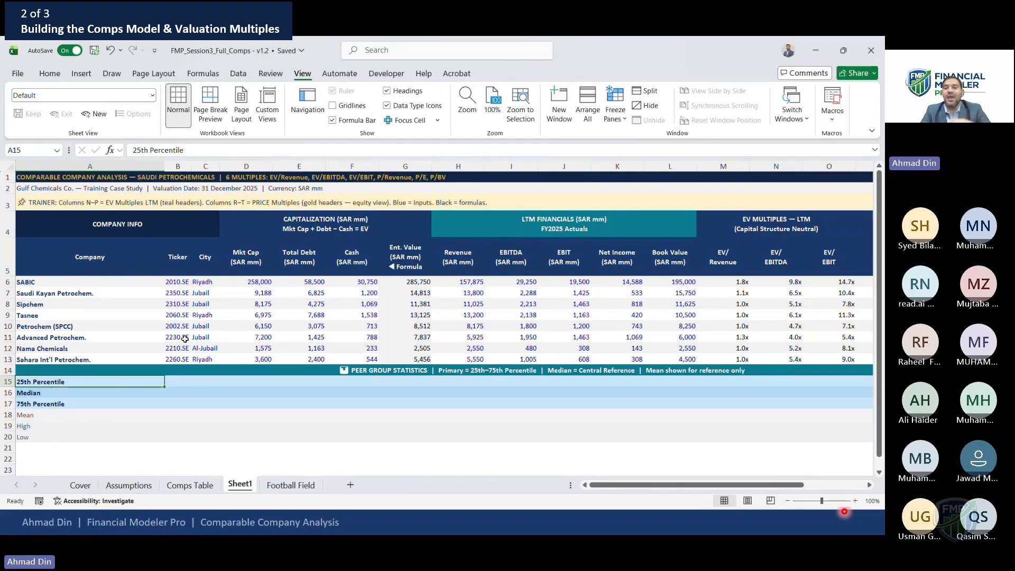
key(Right)
key(Right)
key(Right)
key(Right)
key(Up)
key(Up)
key(Up)
key(Up)
key(Up)
key(Up)
key(Up)
key(Up)
key(Up)
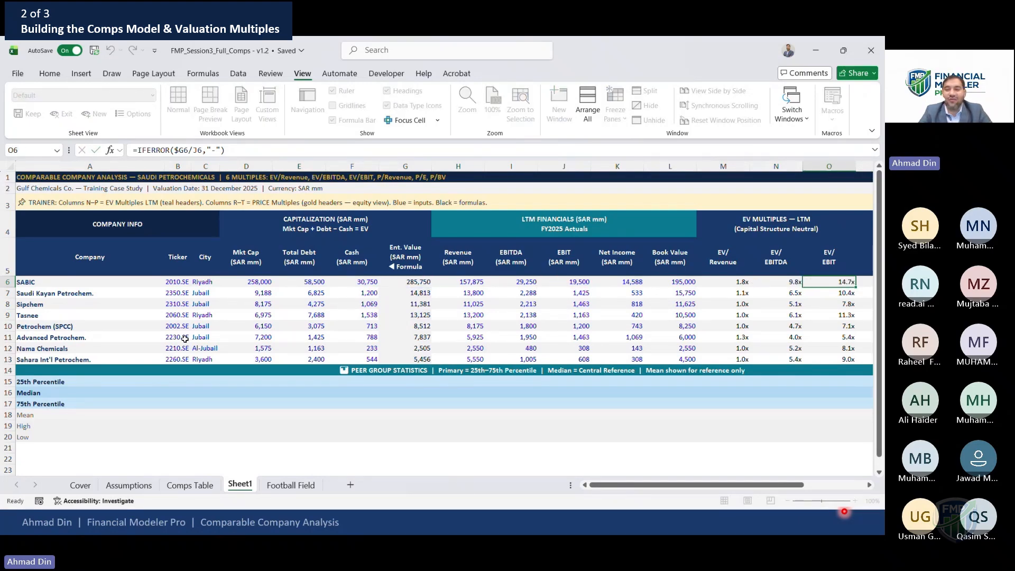
key(Down)
key(Down)
key(Down)
key(Down)
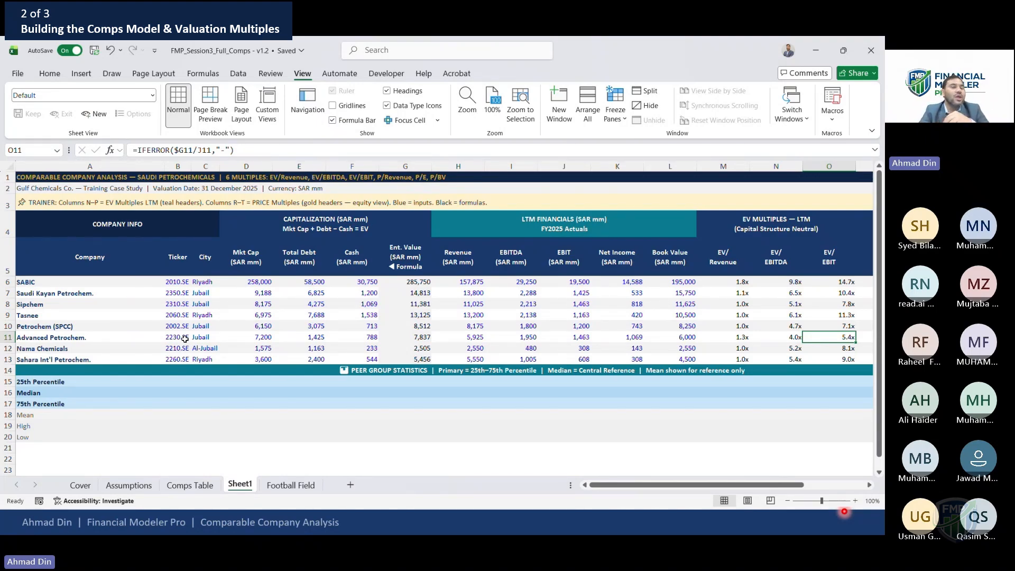
key(Down)
key(Down)
key(Down)
key(Down)
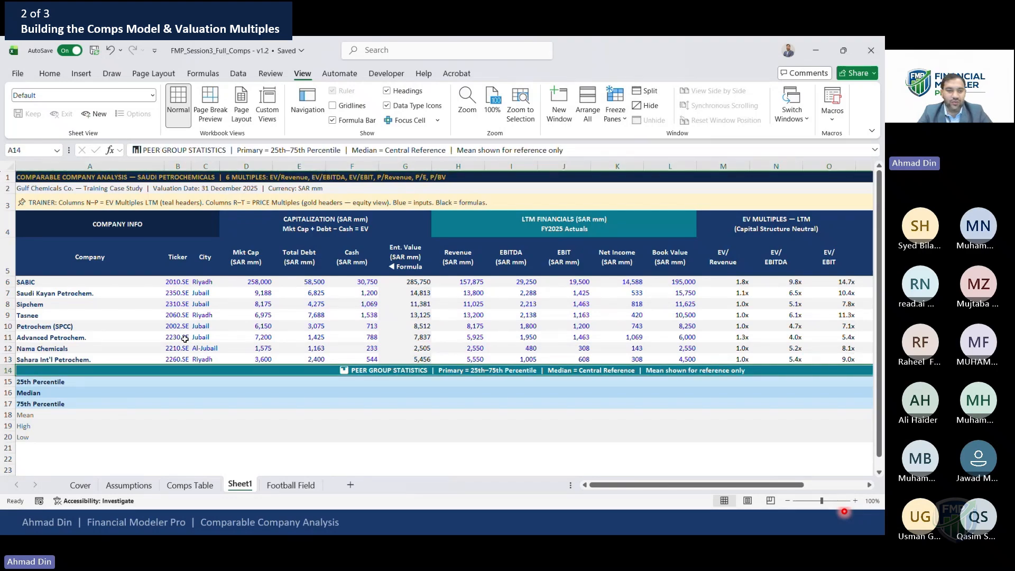
key(Right)
key(Right)
key(Right)
key(Right)
key(Left)
key(Left)
key(Left)
key(Left)
key(Left)
key(Left)
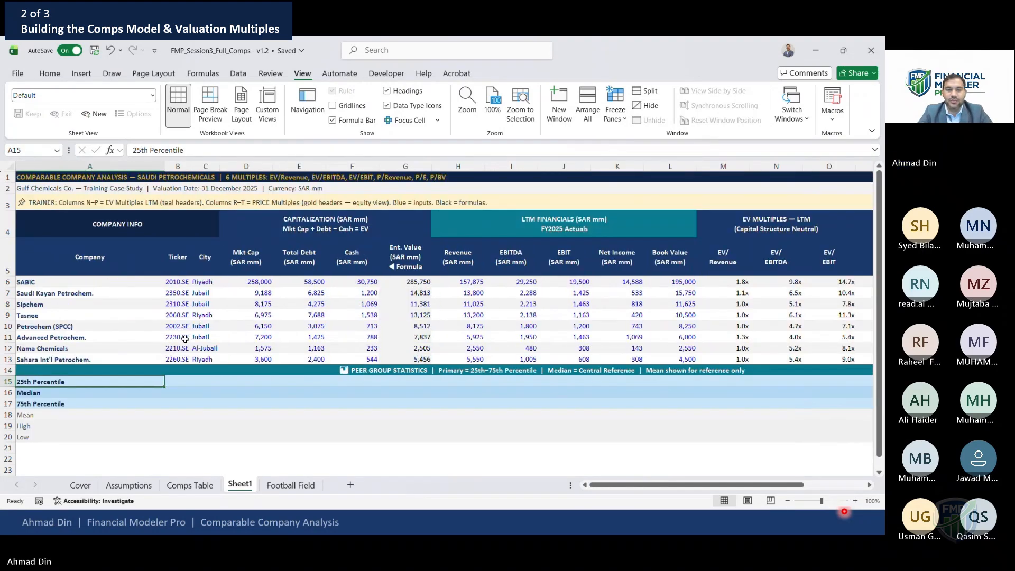
Enter a 25th percentile formula for EV/Revenue using PERCENTILE on the peer rows with a column-anchored range and k of 0.25
text(=)
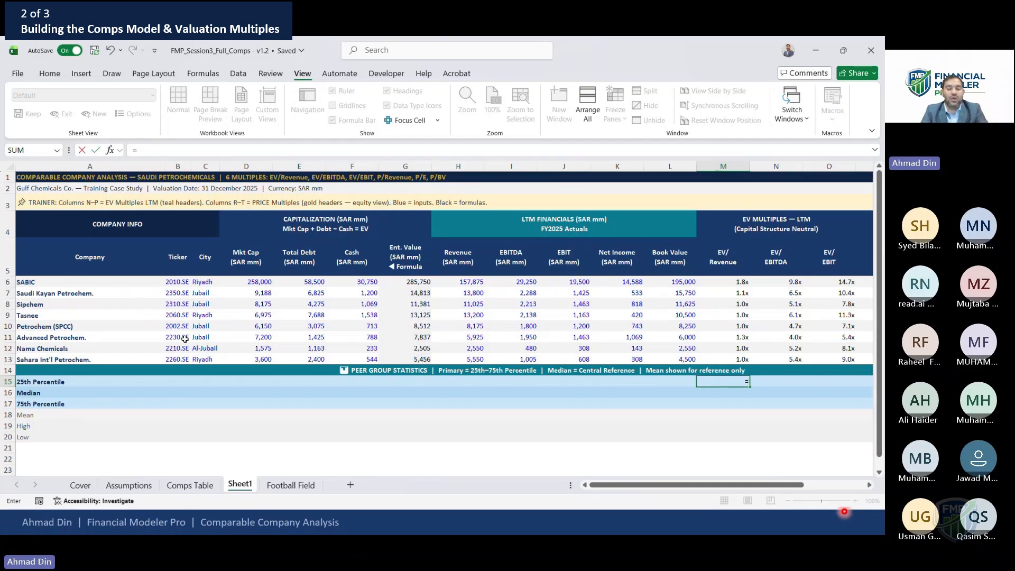
text(PERCE)
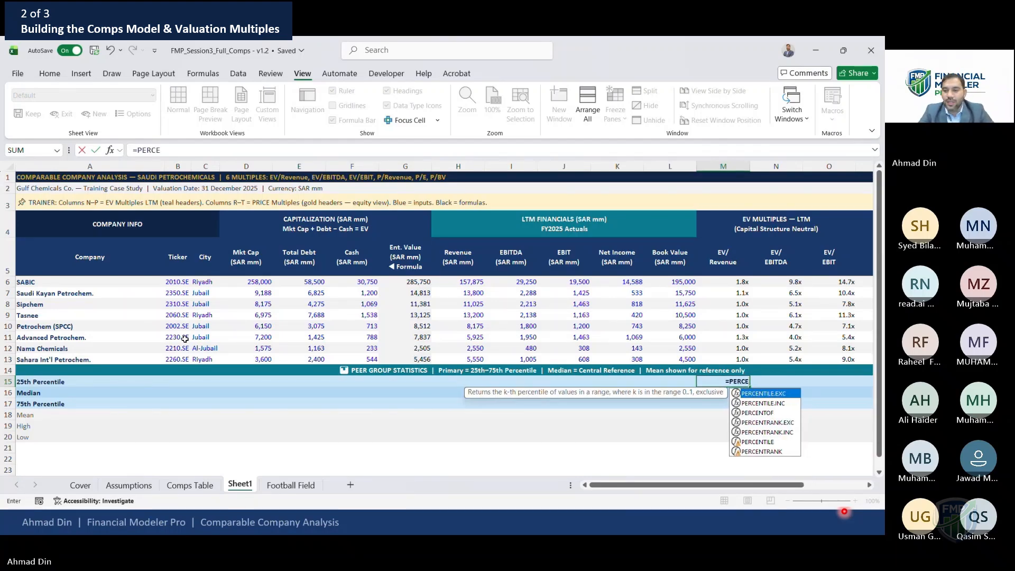
text(NTILE()
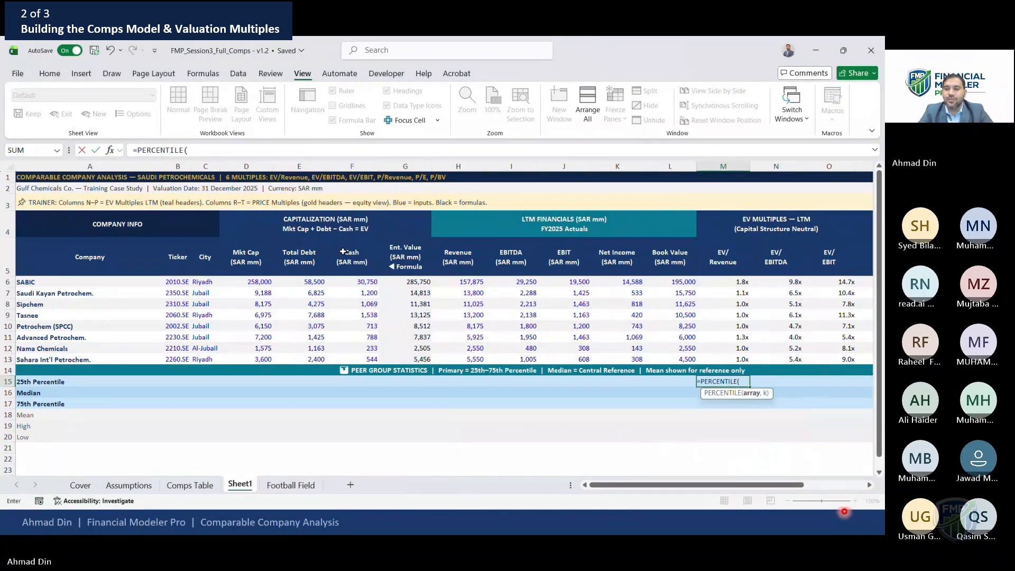
drag(734, 281, 734, 359)
key(F4)
key(F4)
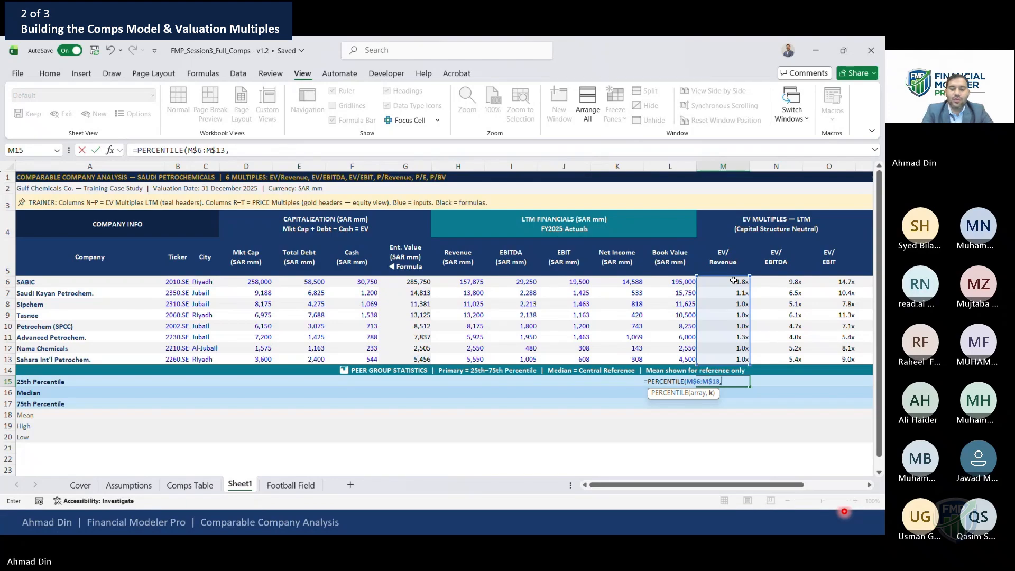
text())
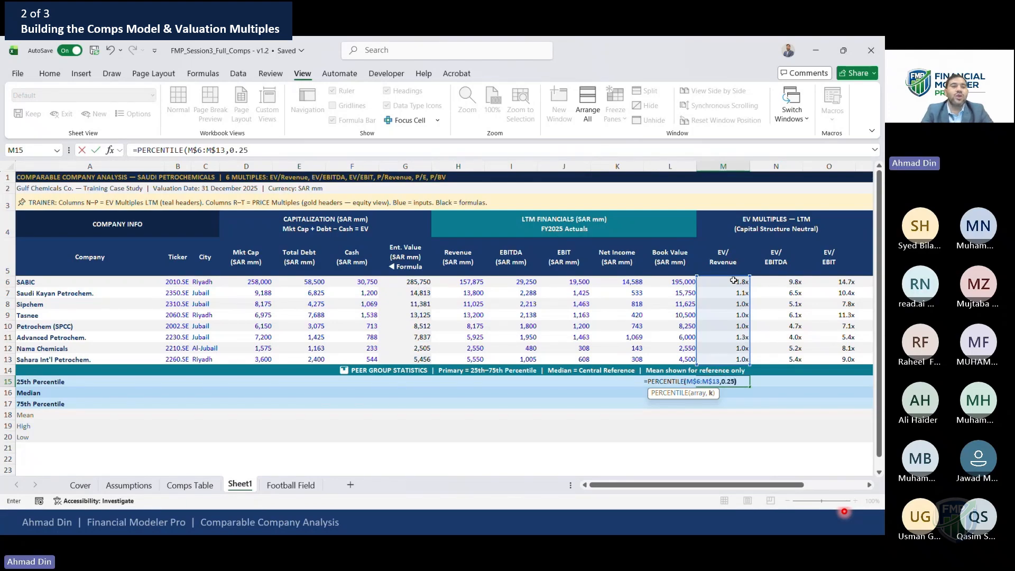
key(ctrl+Return)
key(F2)
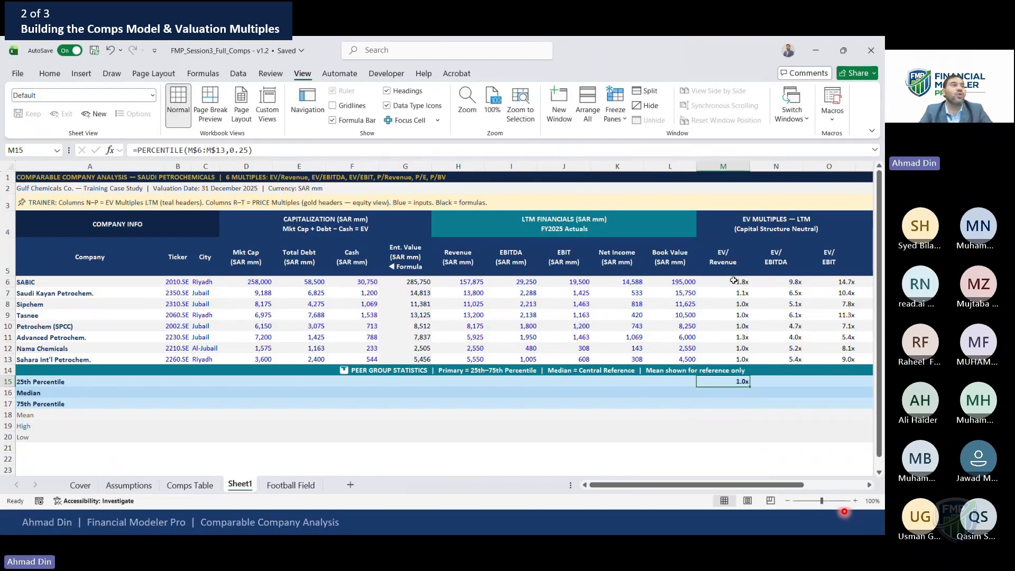
key(ctrl+Return)
Paste the 25th percentile formula as formulas only into the EV/EBITDA and EV/EBIT columns
key(ctrl+c)
key(Down)
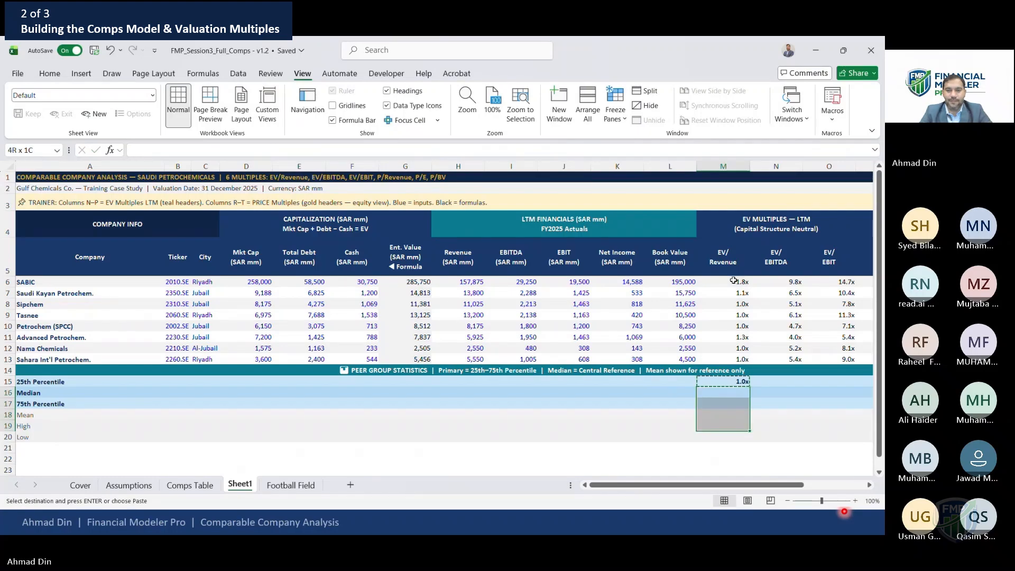
key(Up)
key(Right)
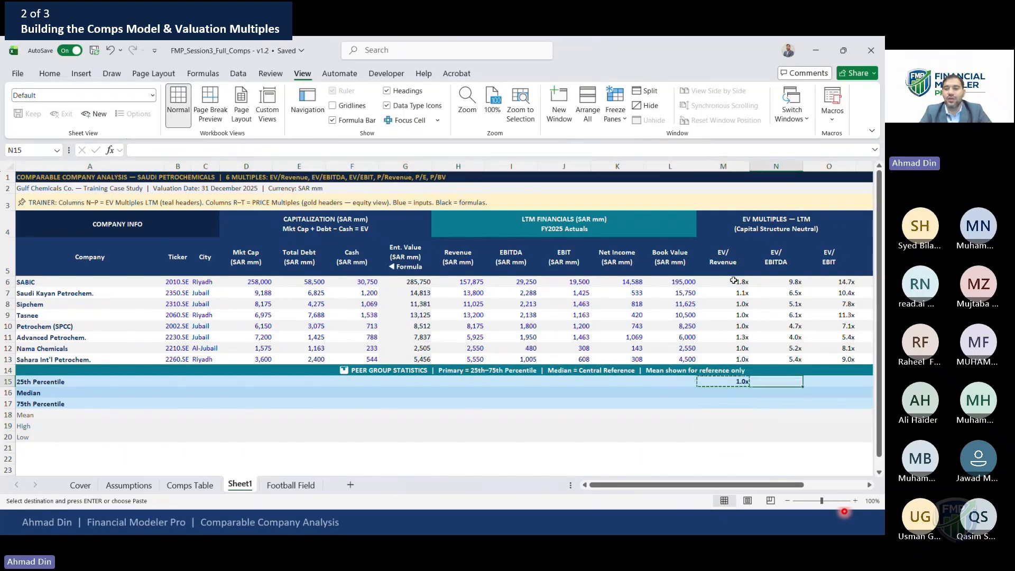
key(shift+Right)
key(shift+Right)
key(shift+Right)
key(shift+Right)
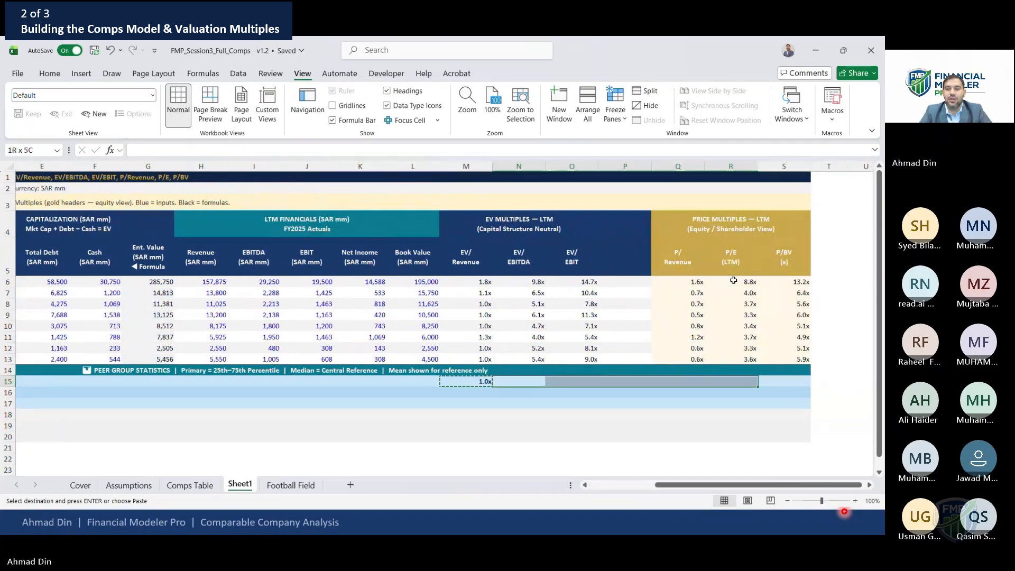
key(shift+Left)
key(shift+Left)
key(shift+Left)
key(alt+e)
key(s)
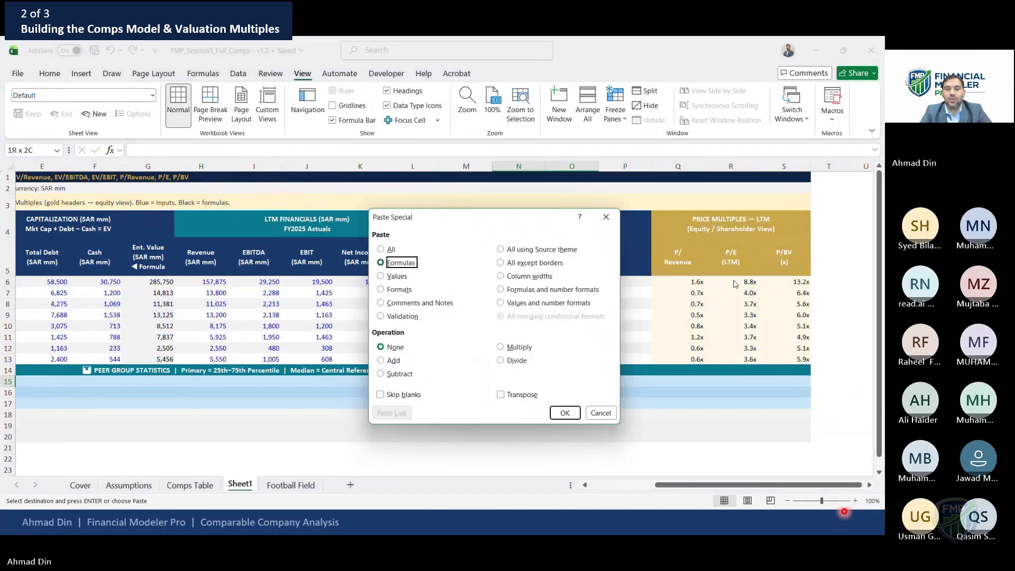
key(Return)
key(Escape)
Freeze panes at SABIC's Mkt Cap cell so the company columns and header rows stay fixed
key(Left)
key(shift+Right)
key(shift+Right)
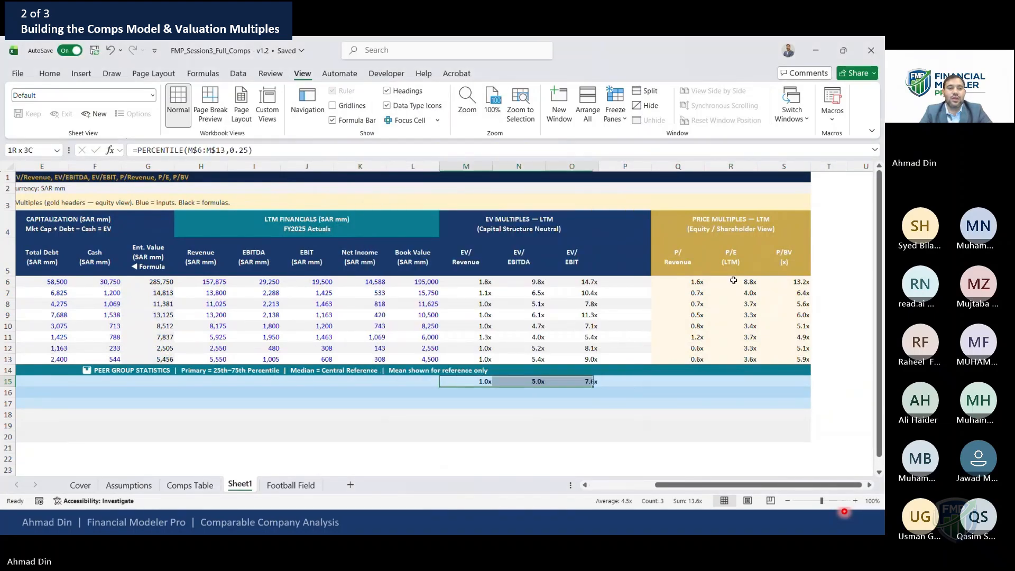
key(Left)
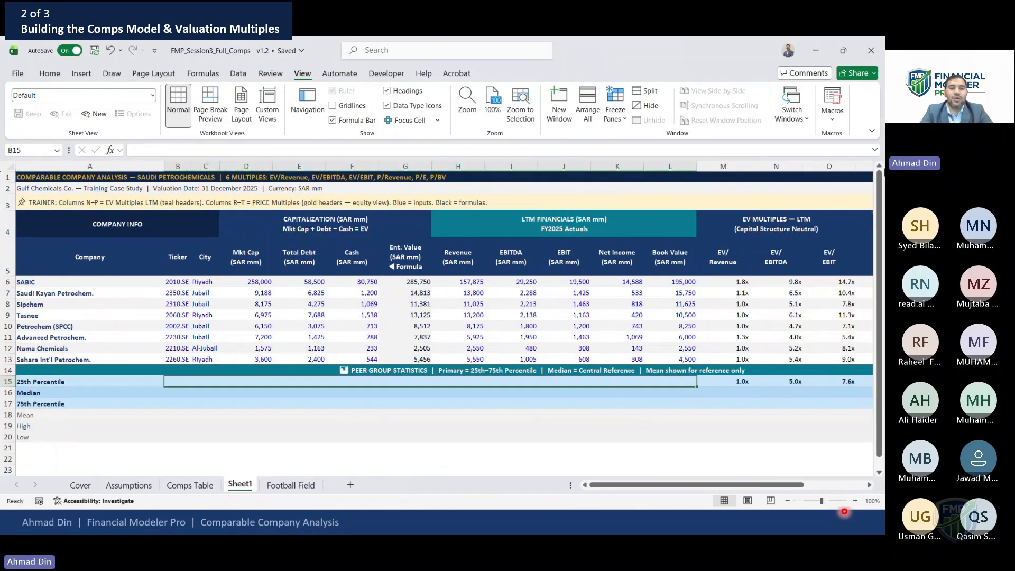
click(222, 271)
click(221, 285)
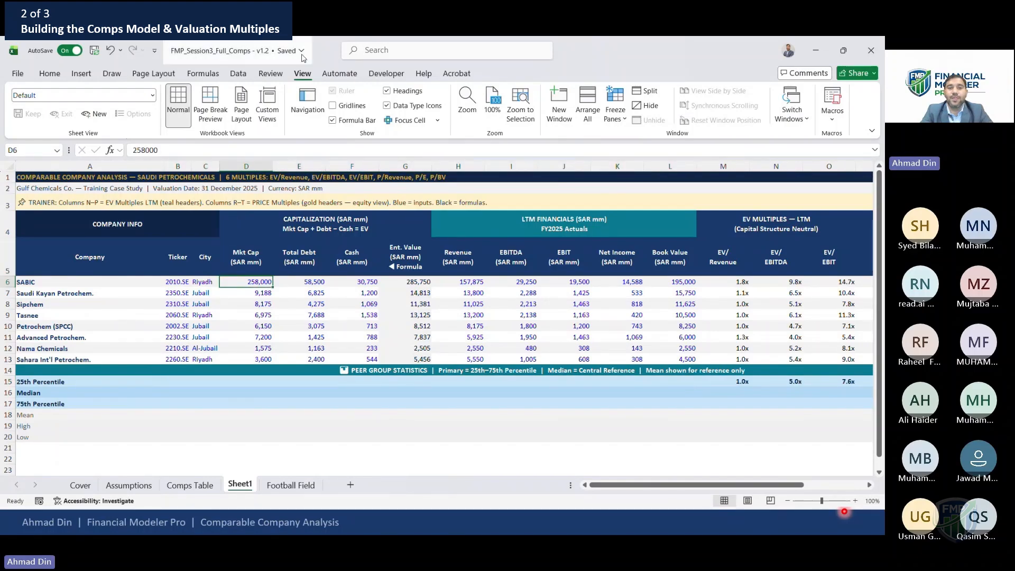
click(629, 126)
click(698, 135)
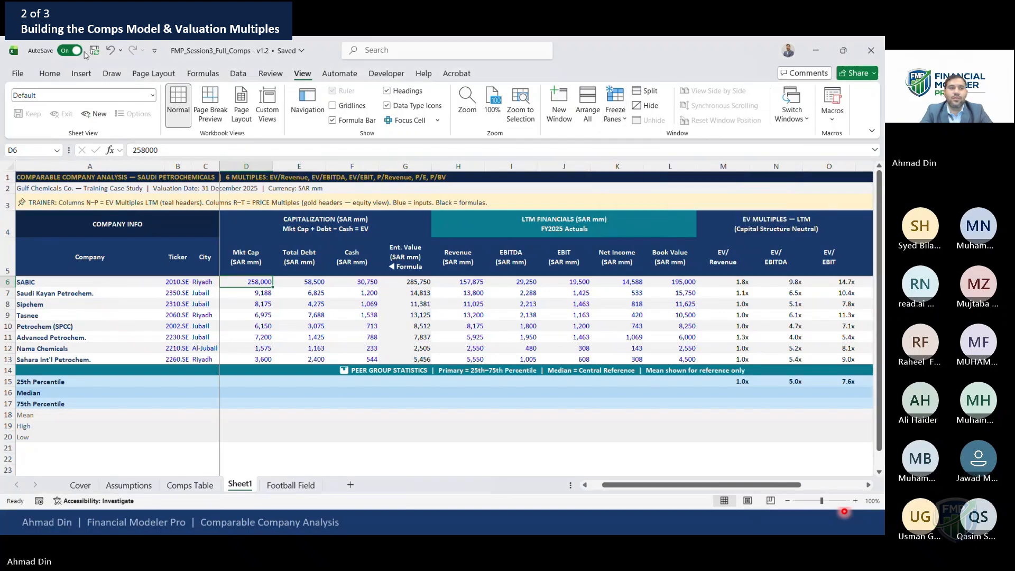
click(51, 74)
Inspect the EV multiple cells and the EV/Revenue 25th percentile formula
click(691, 312)
key(Right)
key(Right)
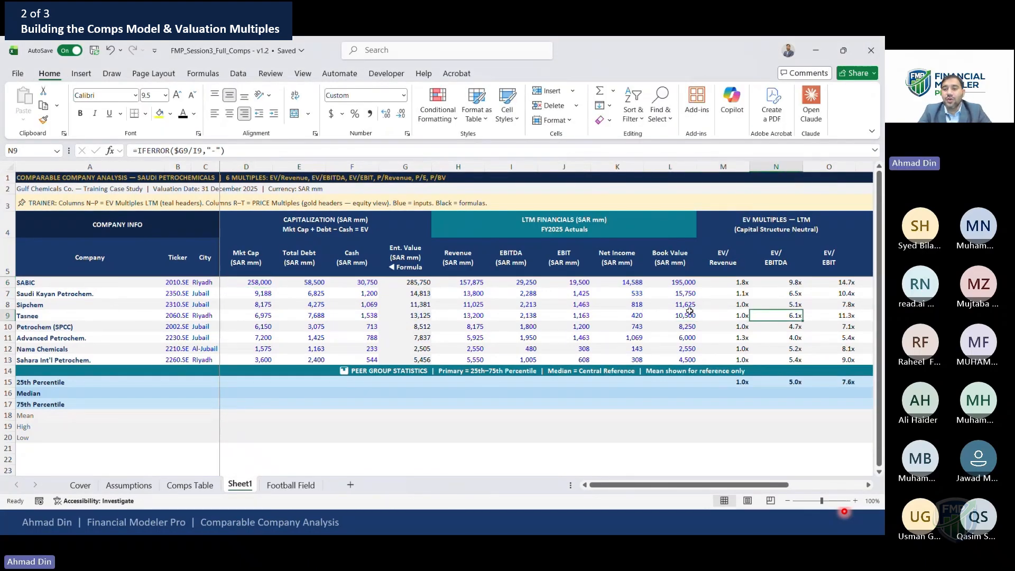
key(Right)
key(Right)
key(Right)
key(Down)
key(Down)
key(Down)
key(Down)
key(Down)
key(Down)
key(Down)
key(Left)
key(Left)
key(Left)
key(Up)
key(Left)
key(F2)
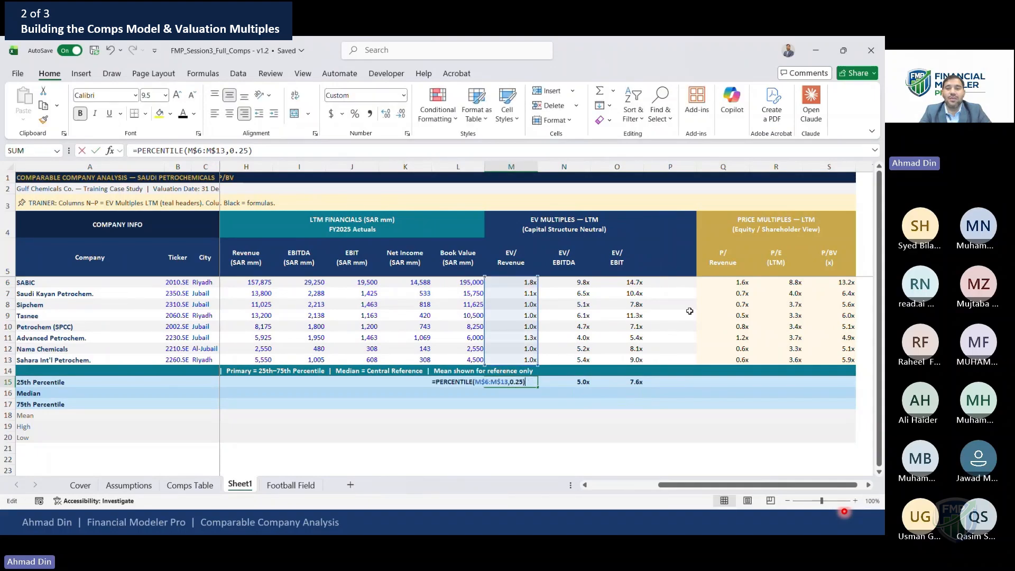
Paste the 25th percentile formula as formulas into the P/Revenue, P/E and P/BV columns
key(Tab)
key(Right)
key(ctrl+c)
key(Right)
key(Right)
key(shift+Right)
key(shift+Right)
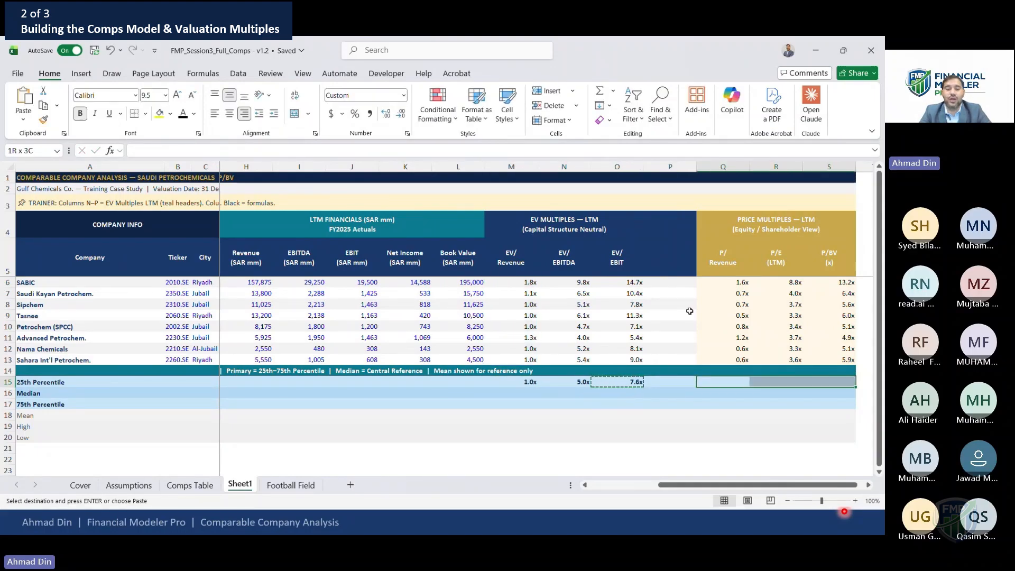
key(ctrl+alt+v)
key(Return)
key(Escape)
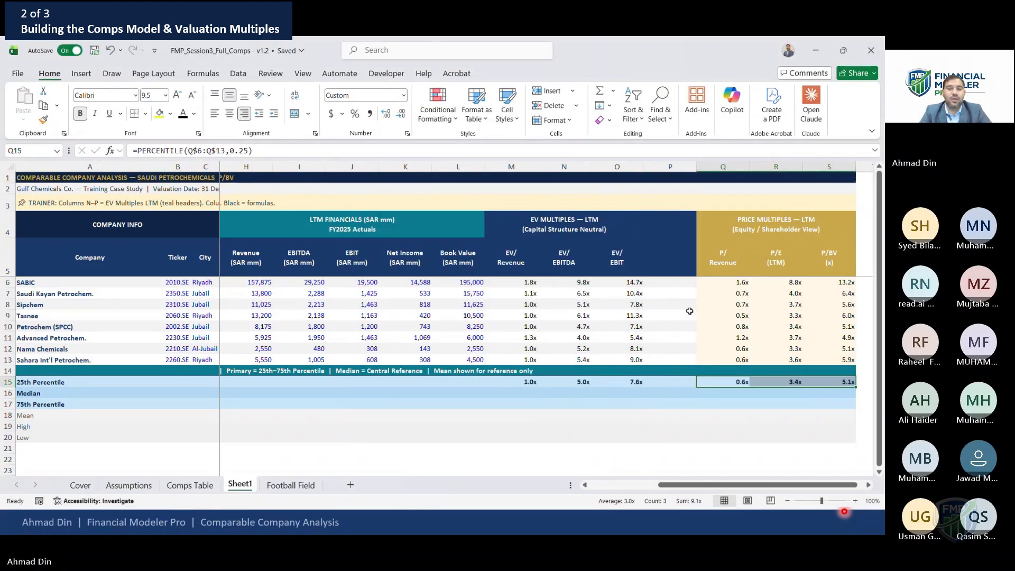
Check the pasted 25th percentile formulas across the multiple columns
key(Left)
key(Right)
key(F2)
key(Escape)
key(Right)
key(Left)
key(Left)
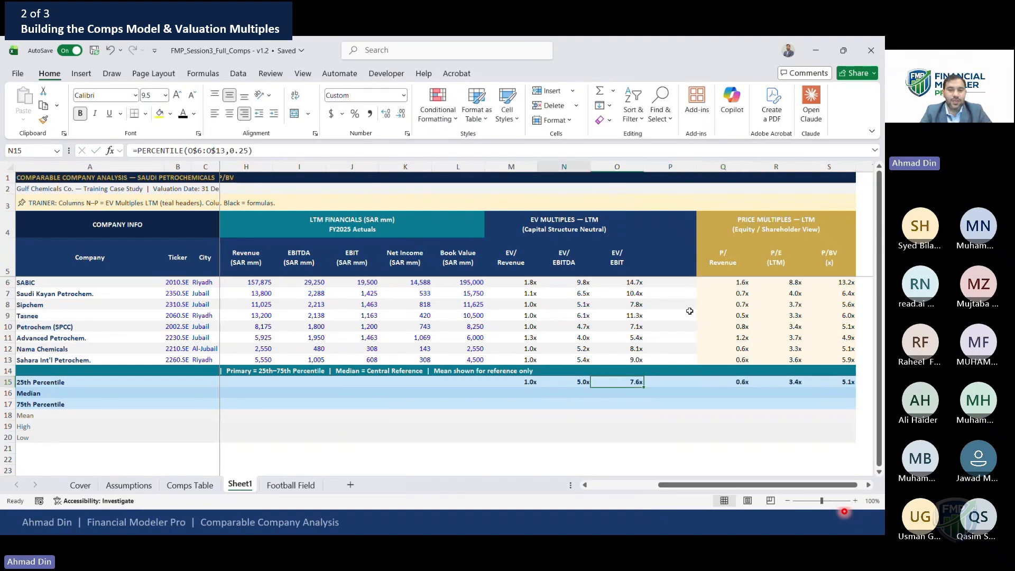
key(Left)
key(Left)
key(Left)
key(F2)
key(Escape)
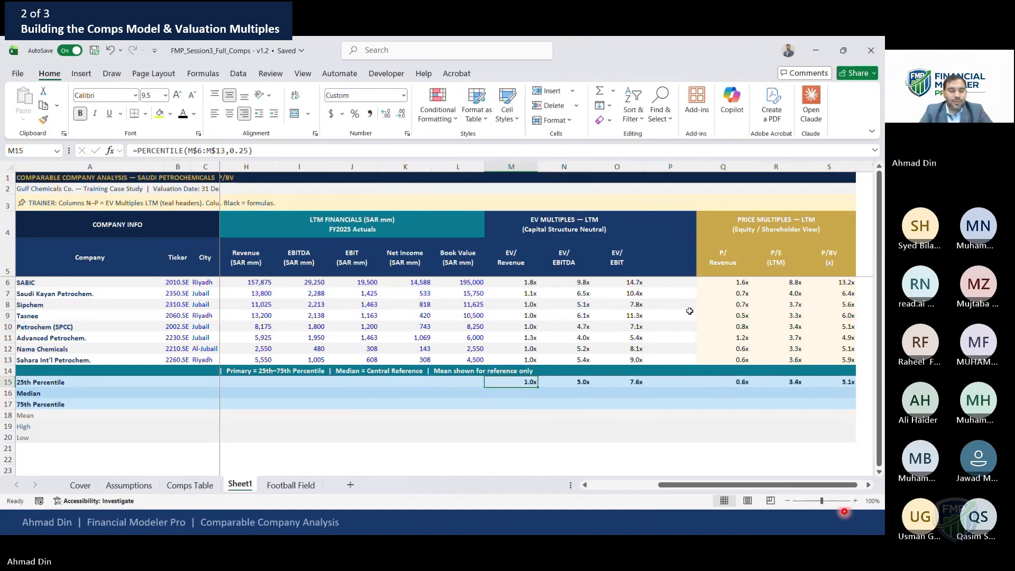
Enter a MEDIAN formula over the EV/Revenue peer rows in the Median row
key(Down)
key(Home)
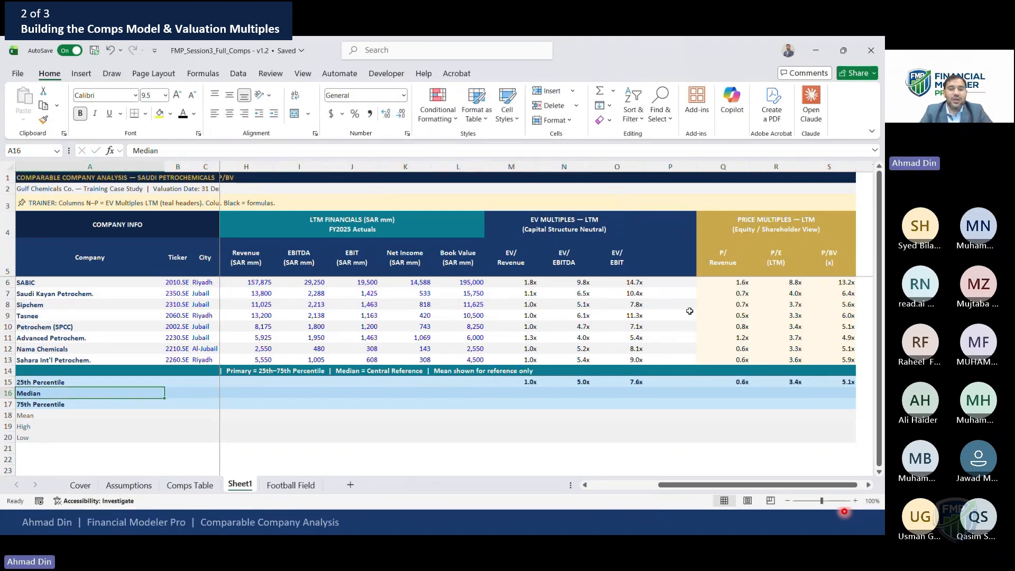
key(Up)
key(ctrl+Right)
key(Down)
key(Right)
key(Left)
key(Up)
key(Down)
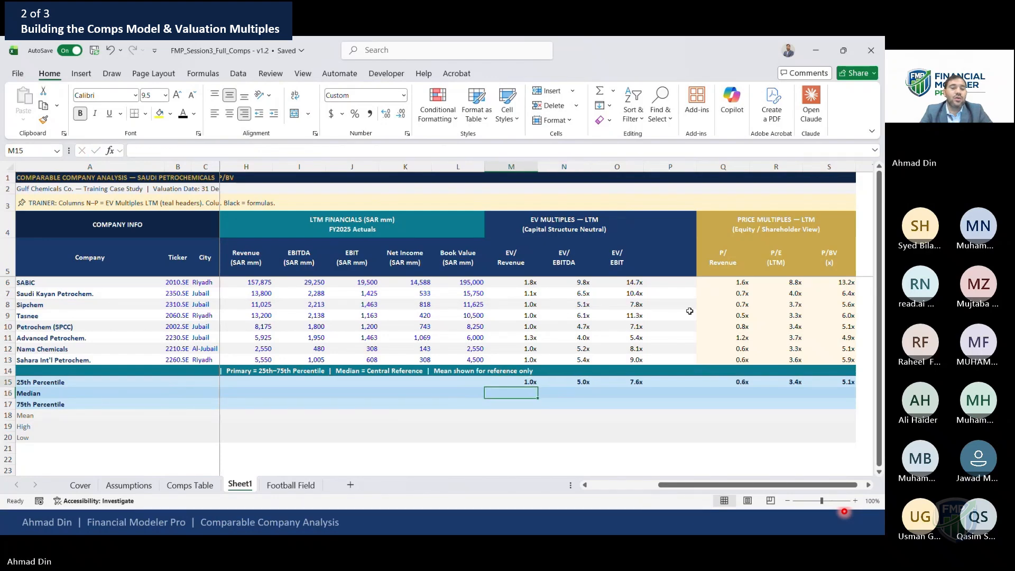
key(Up)
key(Down)
text(=ME)
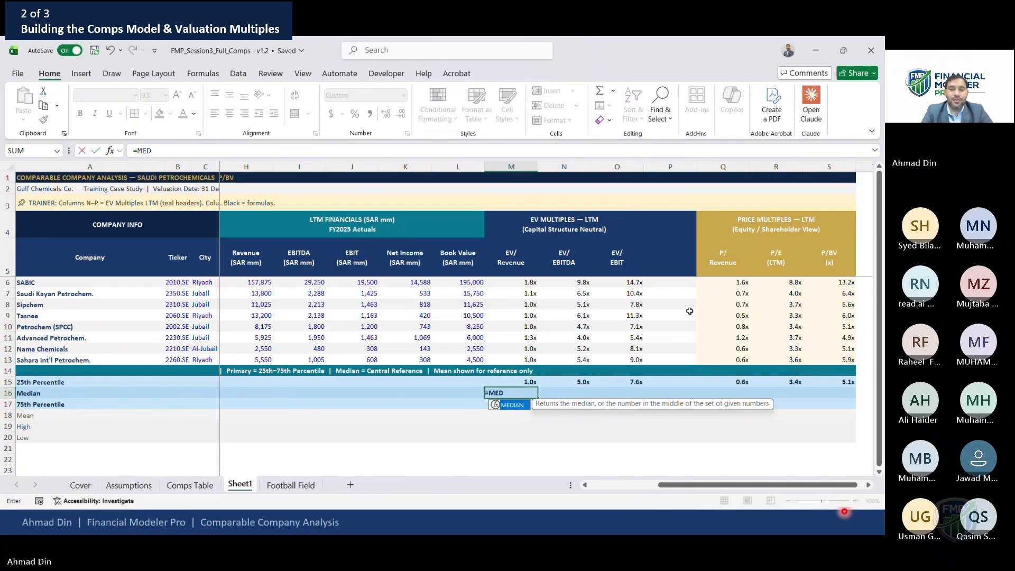
key(Tab)
key(Up)
key(Up)
key(Up)
key(Up)
key(Up)
key(Up)
key(Up)
key(Up)
key(Up)
key(Up)
key(shift+Down)
key(shift+Down)
key(shift+Down)
key(shift+Down)
key(shift+Down)
key(shift+Down)
key(shift+Down)
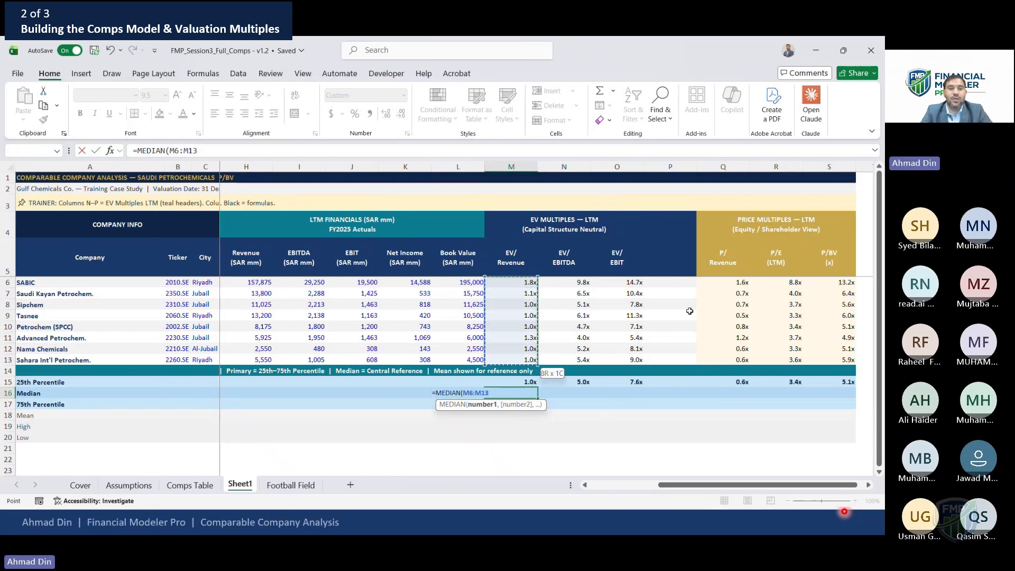
text())
key(Return)
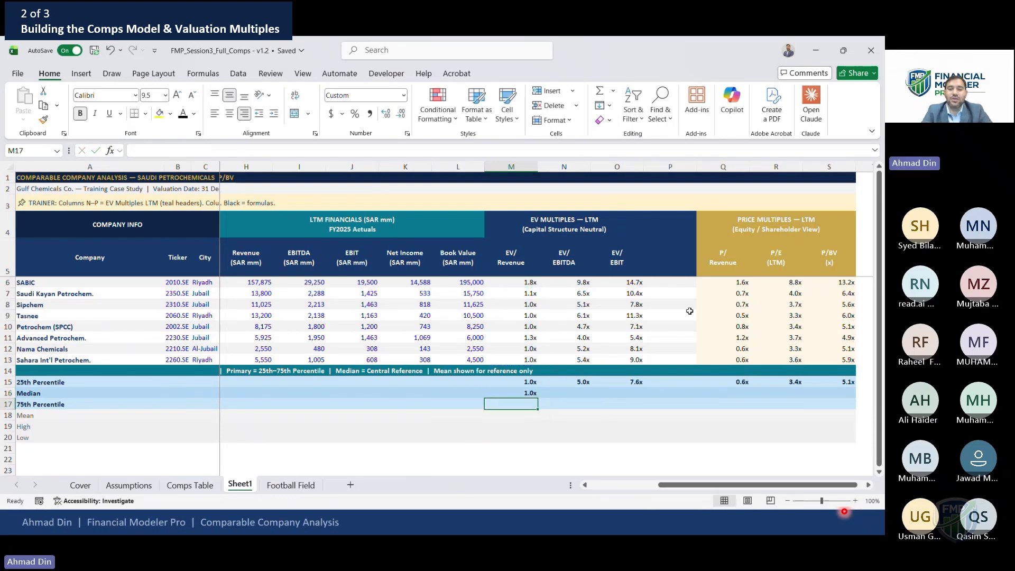
Copy the median formula across the EV/EBITDA, EV/EBIT, P/Revenue, P/E and P/BV columns
key(Up)
key(ctrl+c)
key(Right)
key(shift+Right)
key(Return)
key(Right)
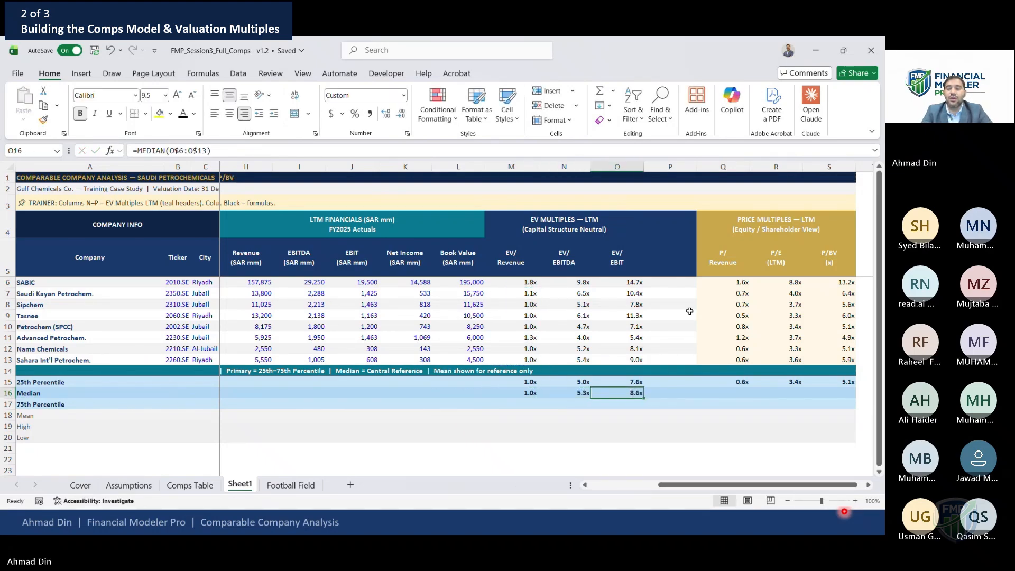
key(ctrl+c)
key(Right)
key(Right)
key(shift+Right)
key(shift+Right)
key(Return)
Copy the 25th percentile formula into the EV/Revenue 75th Percentile cell and change k to 0.75
key(Left)
key(Left)
key(Left)
key(Left)
key(Down)
key(Up)
key(Up)
key(ctrl+c)
key(Down)
key(Down)
key(Return)
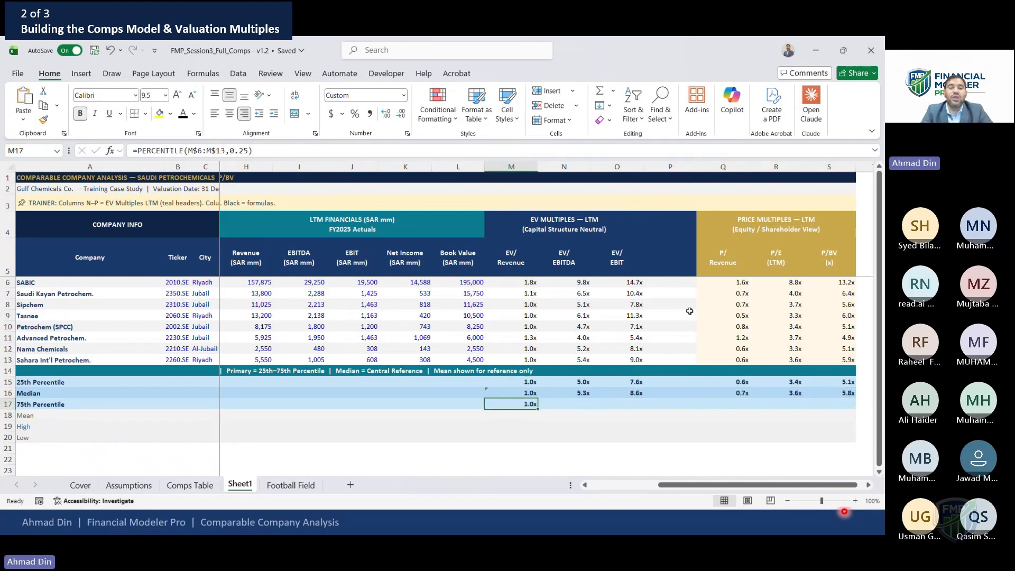
key(F2)
key(Left)
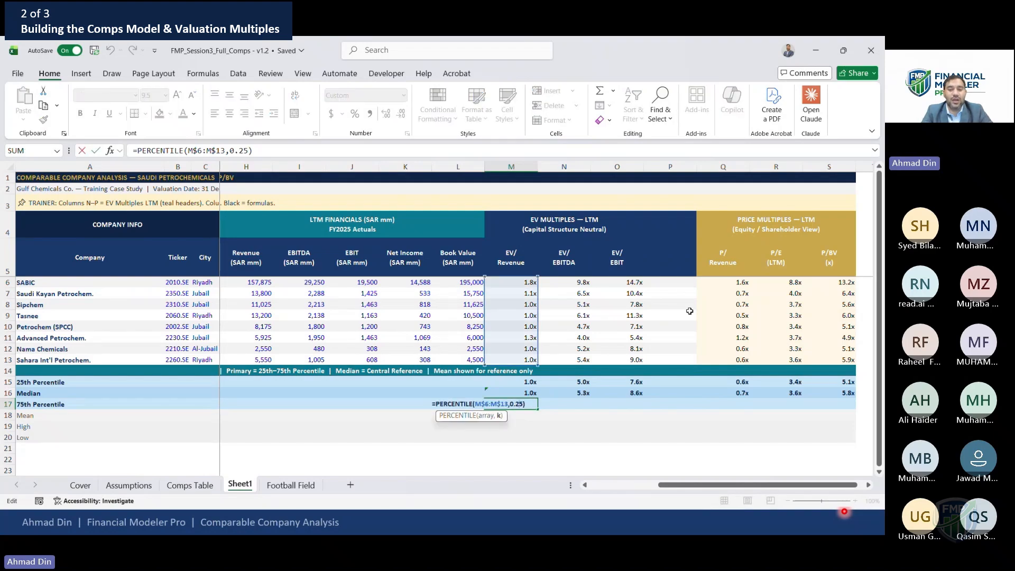
key(BackSpace)
key(BackSpace)
text(75)
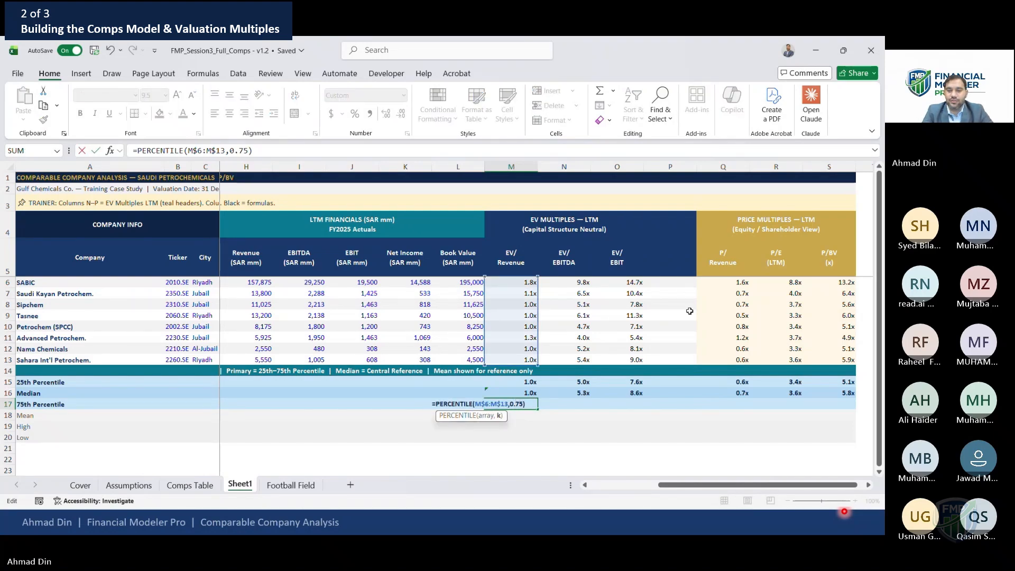
key(ctrl+Return)
Copy the 75th percentile formula across the remaining EV and price multiple columns
key(ctrl+c)
key(Right)
key(shift+Right)
key(Return)
key(Right)
key(ctrl+c)
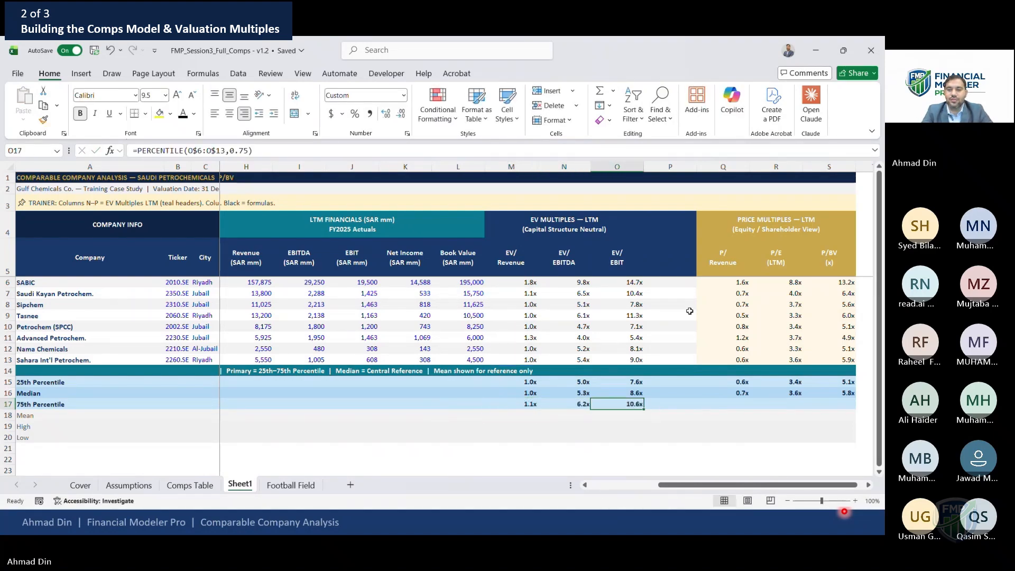
key(Right)
key(Right)
key(shift+Right)
key(shift+Right)
key(Return)
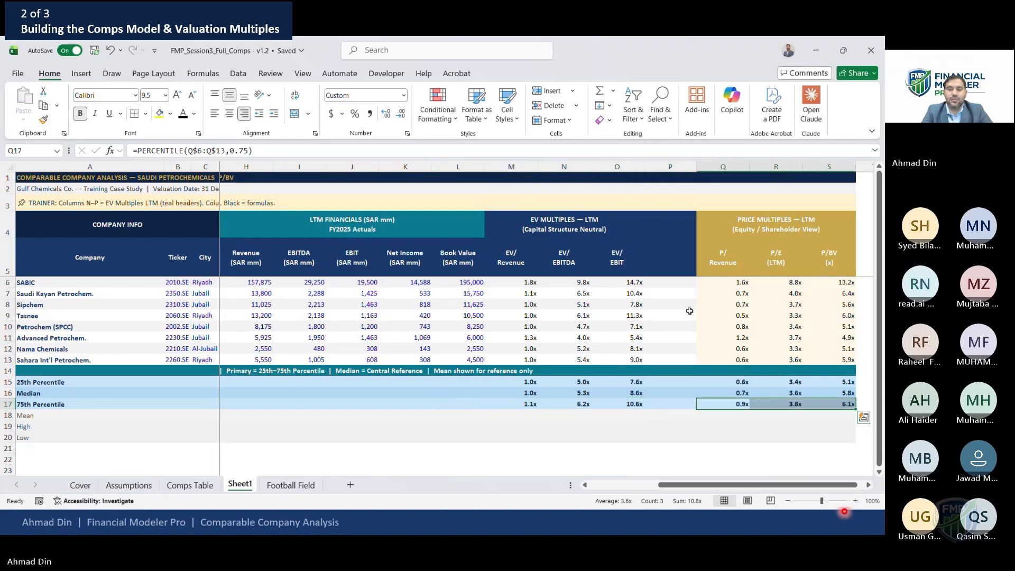
Review the 75th percentile formulas across the multiple columns
key(Left)
key(Left)
key(Left)
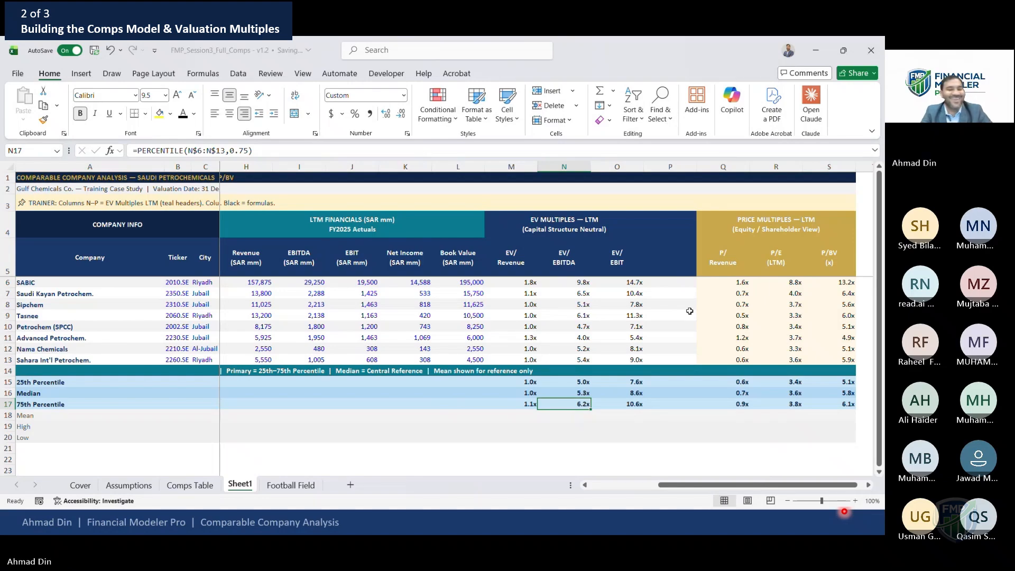
key(Down)
key(Left)
key(Left)
key(Left)
key(Up)
key(Right)
key(Right)
key(Right)
key(Left)
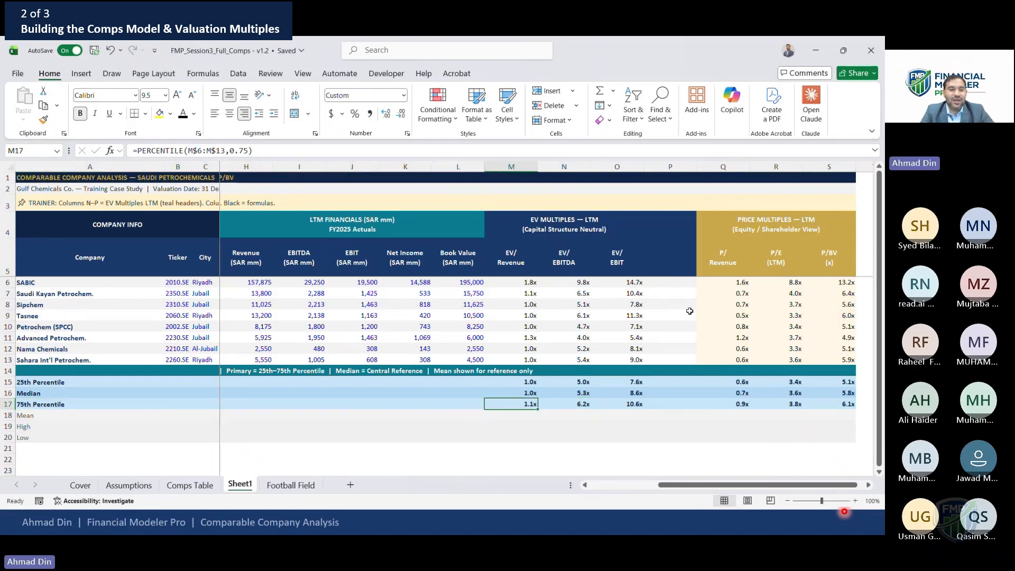
Enter an AVERAGE formula in the EV/Revenue Mean cell over rows 6 to 13 with row-locked references
key(Down)
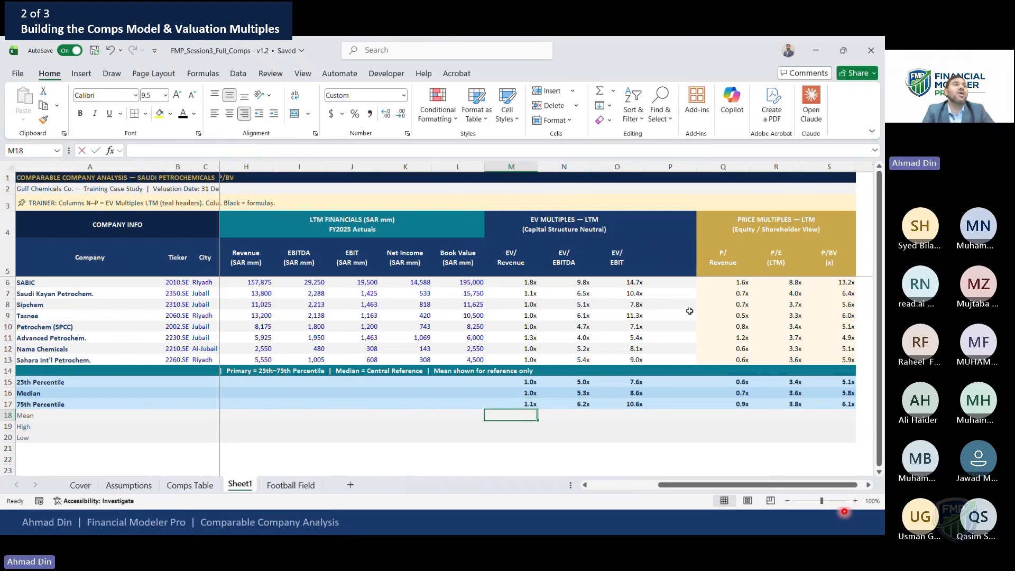
text(=aver)
key(Tab)
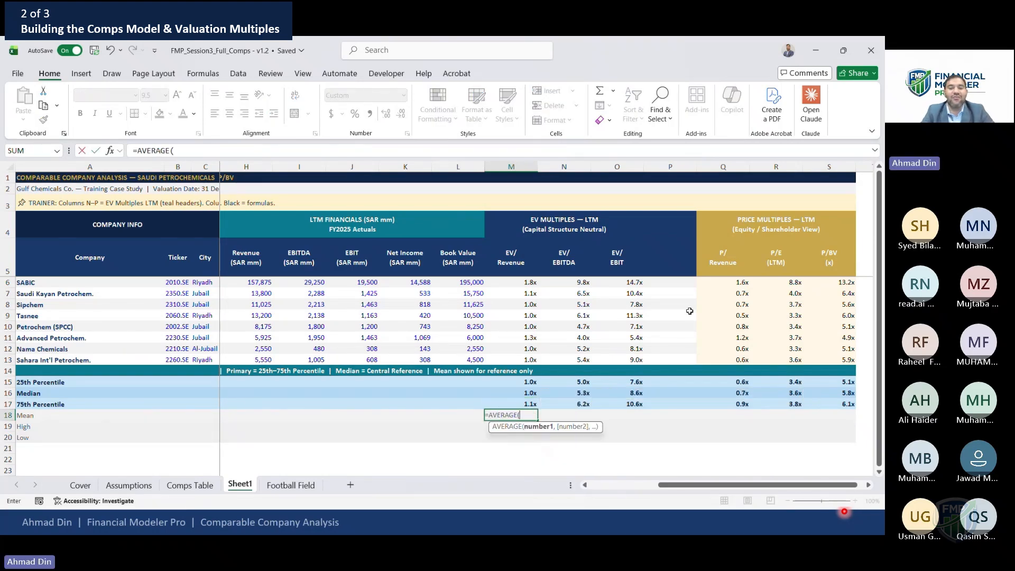
key(Up)
key(Up)
key(Up)
key(Up)
key(Up)
key(Up)
key(Up)
key(Up)
key(Up)
key(Up)
key(Up)
key(Up)
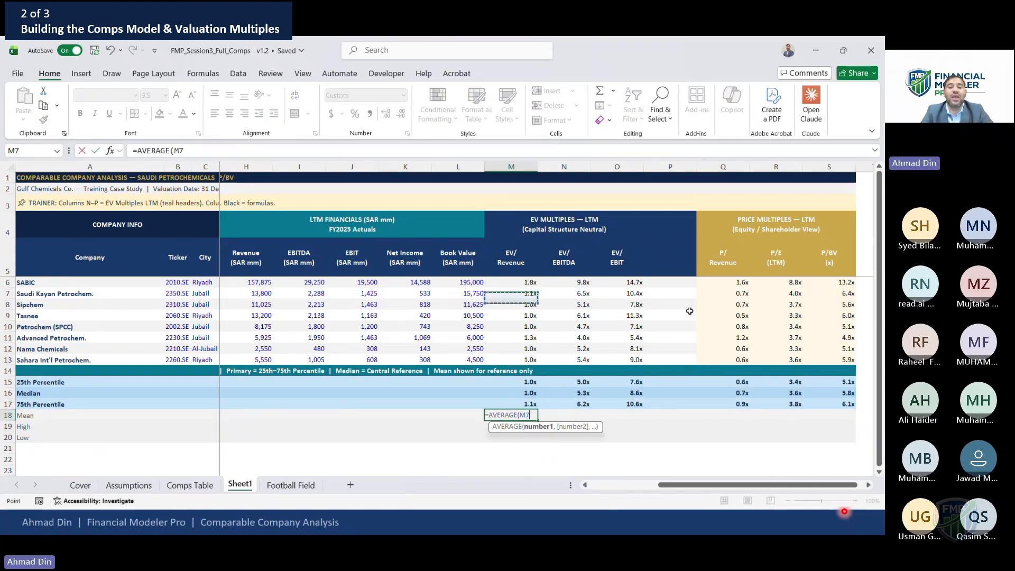
key(shift+Down)
key(shift+Down)
key(shift+Down)
key(shift+Down)
key(shift+Down)
key(shift+Down)
key(shift+Down)
key(F4)
key(F4)
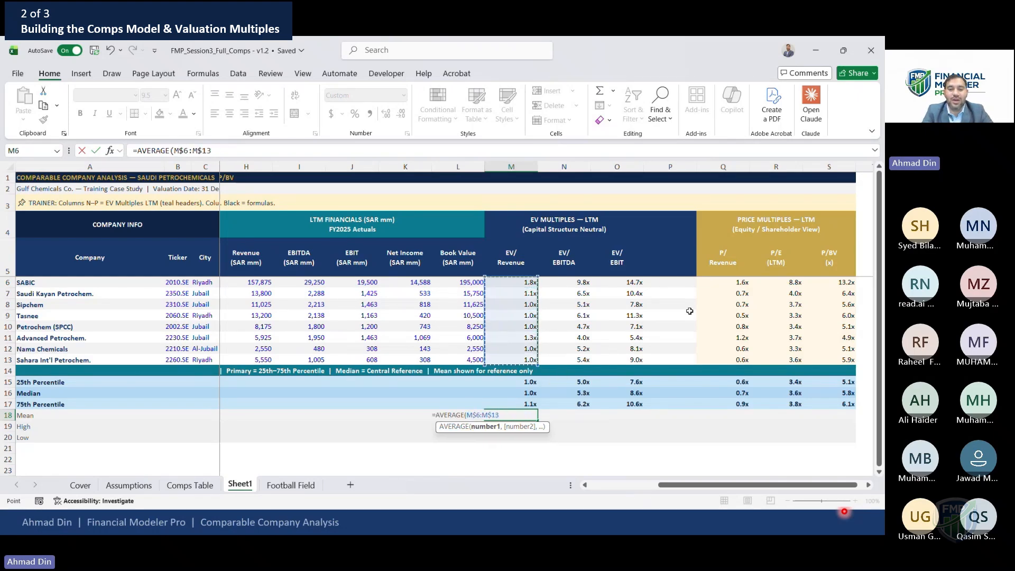
key(Return)
Copy the mean formula across the EV/EBITDA, EV/EBIT, P/Revenue, P/E and P/BV columns
key(Up)
key(ctrl+c)
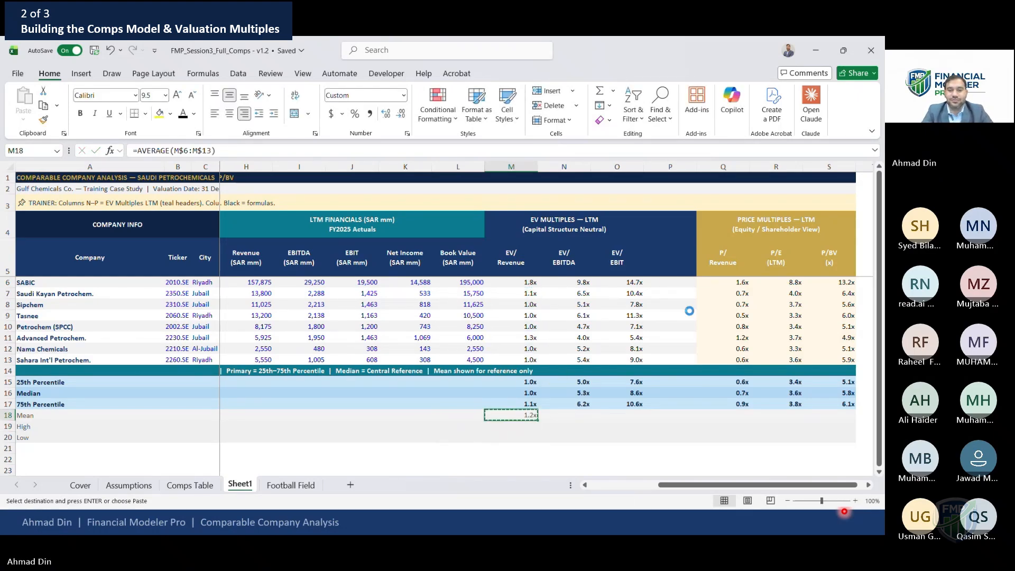
key(Right)
key(shift+Right)
key(Return)
key(Right)
key(Right)
key(Right)
key(shift+Right)
key(shift+Right)
key(Return)
key(Left)
key(Left)
key(Left)
key(Left)
key(Down)
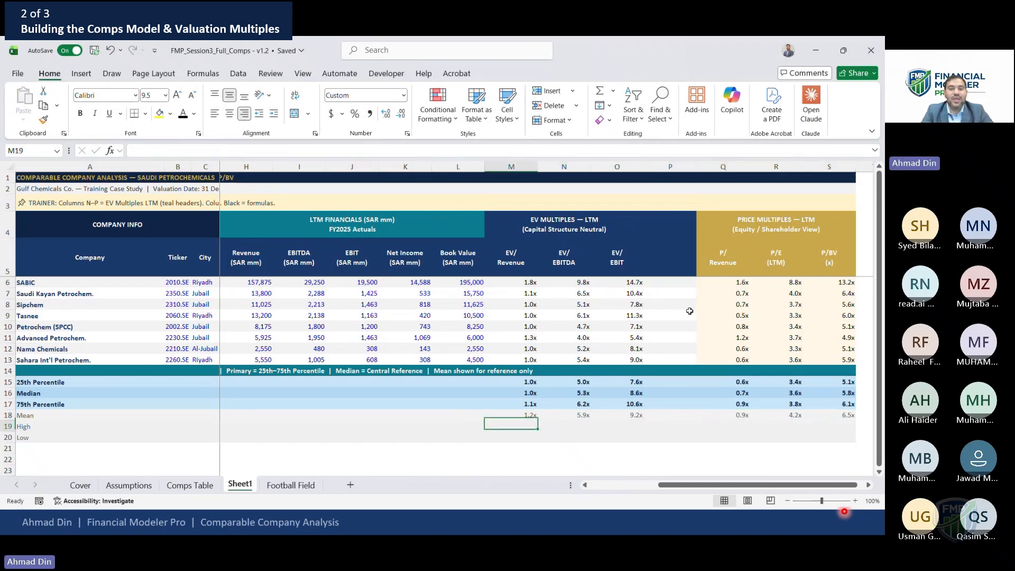
Enter a MAX formula in the EV/Revenue High cell over rows 6 to 13 with row-locked references
text(=)
key(BackSpace)
key(BackSpace)
key(BackSpace)
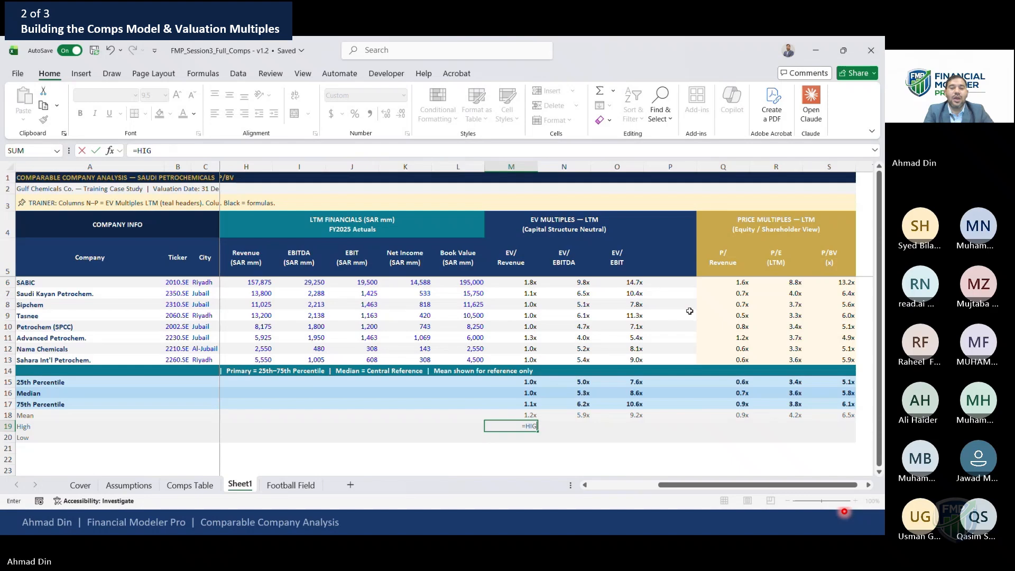
text(MAX()
key(Down)
key(Up)
key(Up)
key(Up)
key(Up)
key(Up)
key(Up)
key(Up)
key(Up)
key(Up)
key(Up)
key(Up)
key(Up)
key(Up)
key(shift+Down)
key(shift+Down)
key(shift+Down)
key(shift+Down)
key(shift+Down)
key(shift+Down)
key(shift+Down)
key(F4)
key(F4)
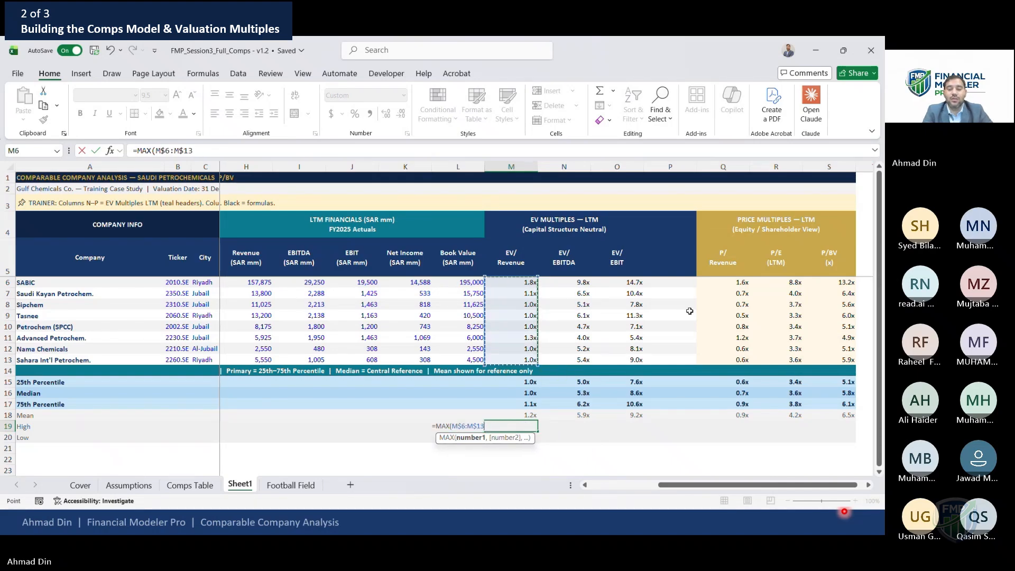
key(Return)
Copy the high formula across the remaining EV and price multiple columns
key(Up)
key(ctrl+c)
key(Right)
key(shift+Right)
key(Return)
key(Right)
key(ctrl+c)
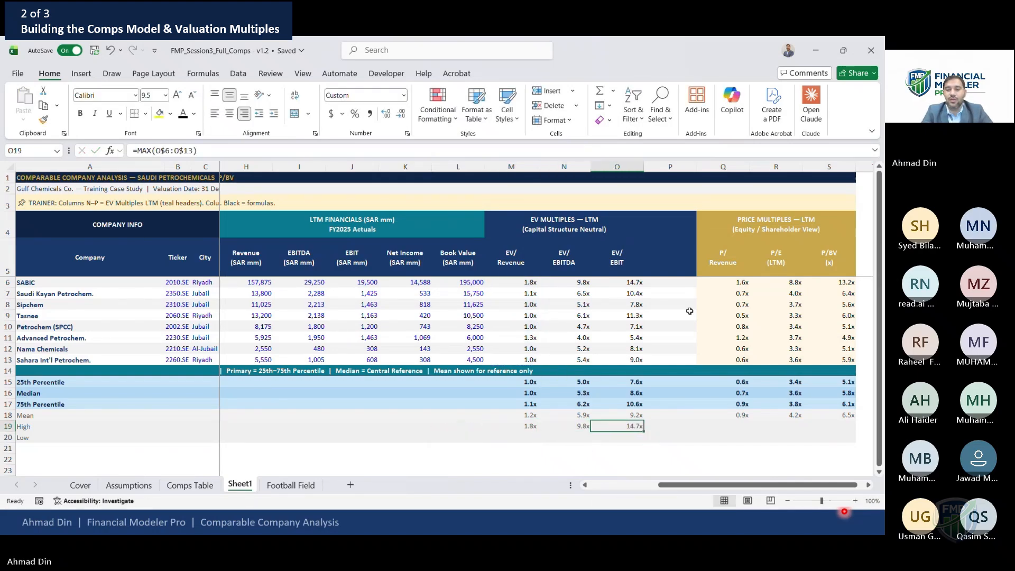
key(Right)
key(Right)
key(shift+Right)
key(shift+Right)
key(Return)
key(Left)
key(Left)
key(Left)
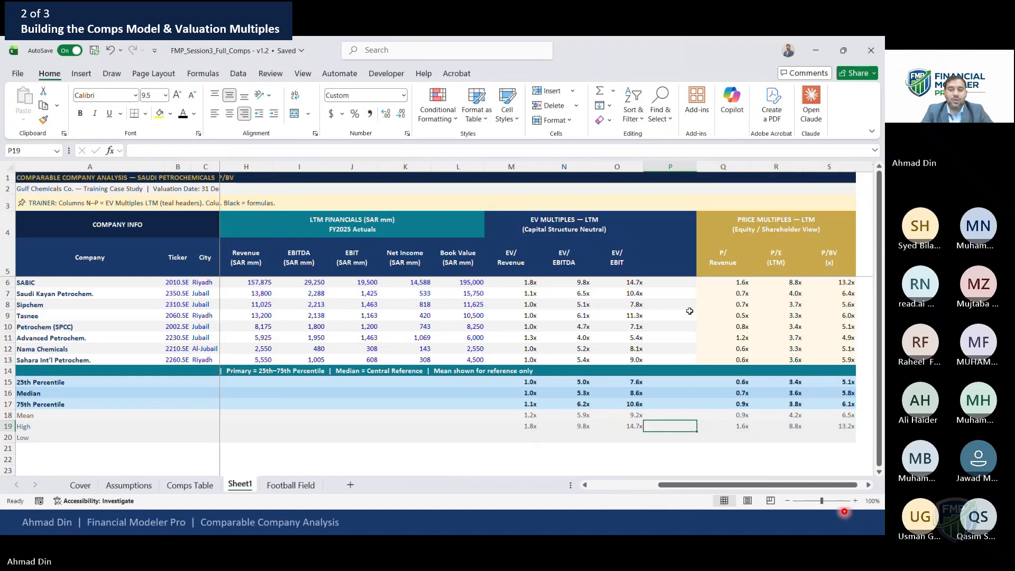
key(Left)
Enter a MIN formula in the EV/Revenue Low cell over rows 6 to 13 with row-locked references
key(Down)
text(=)
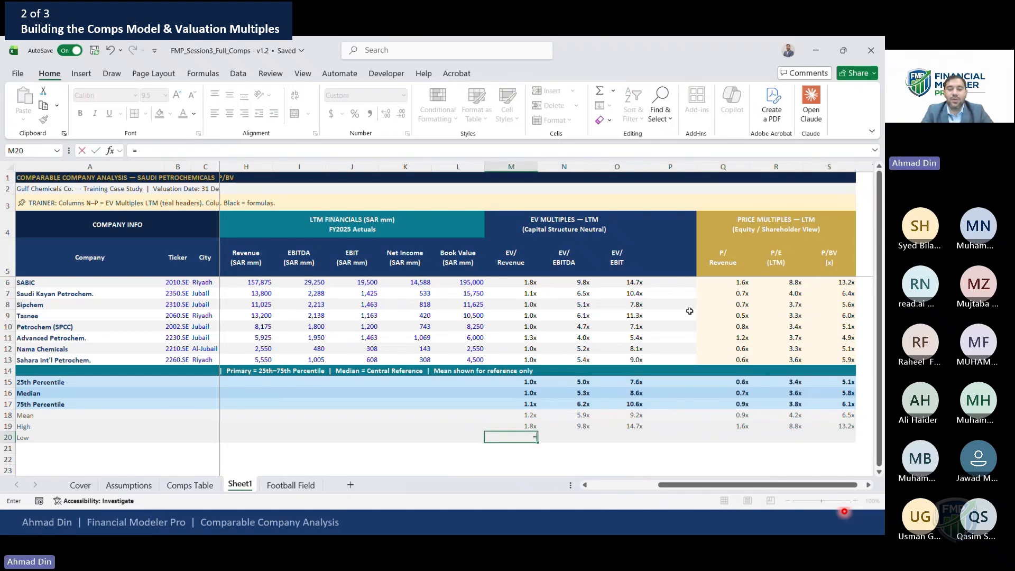
text(MIN()
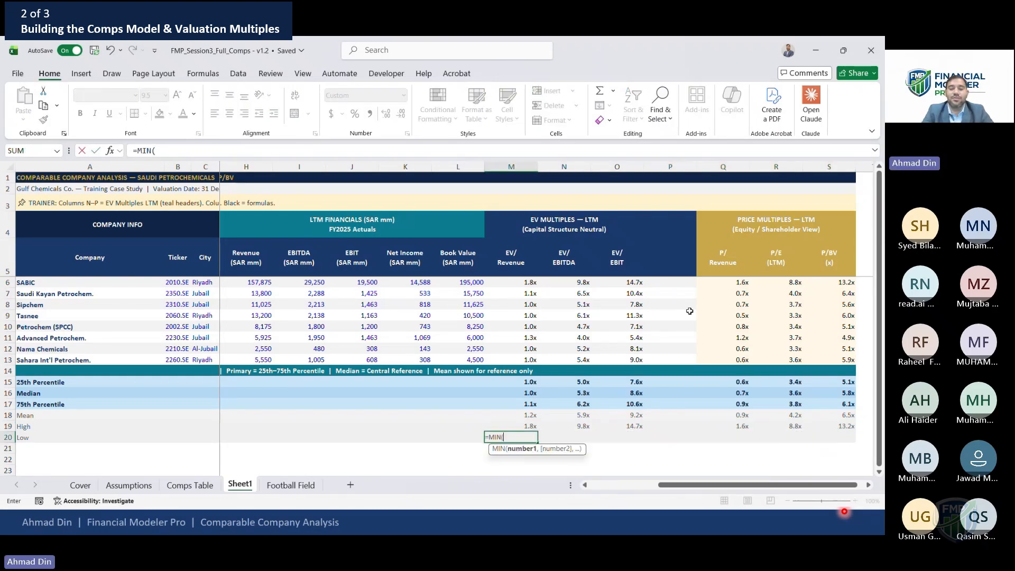
key(Up)
key(Up)
key(Up)
key(Up)
key(Up)
key(Up)
key(Up)
key(Up)
key(Up)
key(Up)
key(Up)
key(Up)
key(Up)
key(Up)
key(shift+Down)
key(shift+Down)
key(shift+Down)
key(shift+Down)
key(shift+Down)
key(shift+Down)
key(shift+Down)
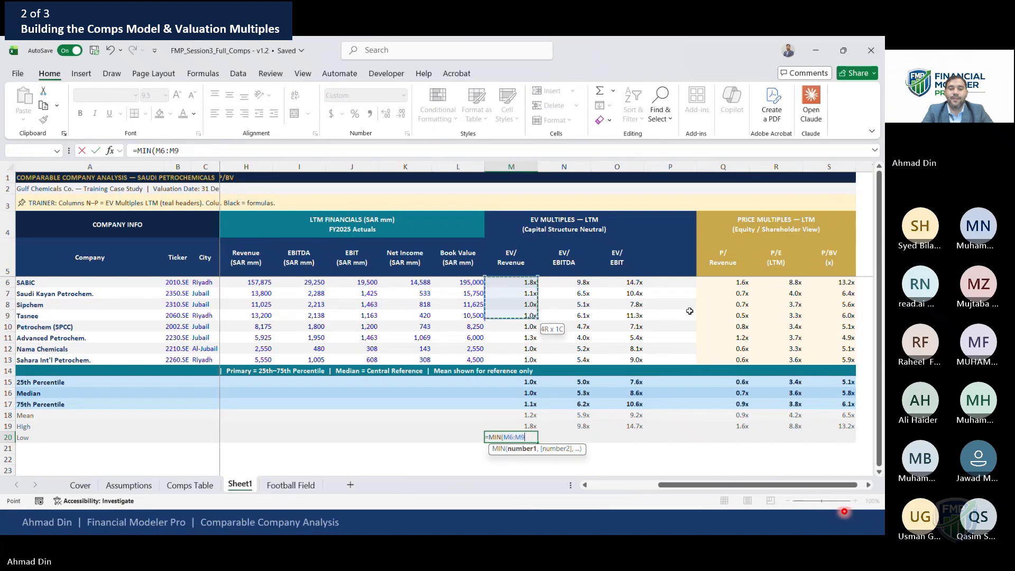
key(F4)
key(F4)
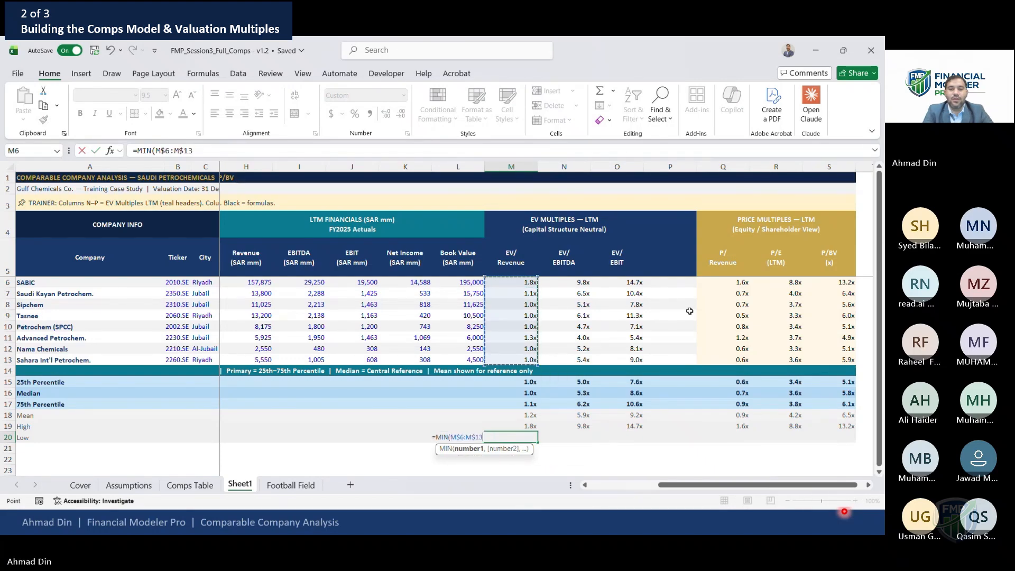
key(Return)
Copy the low formula across the remaining EV and price multiple columns
key(Up)
key(ctrl+c)
key(Right)
key(shift+Right)
key(ctrl+v)
key(Escape)
key(Right)
key(Right)
key(Left)
key(ctrl+c)
key(Right)
key(Right)
key(shift+Right)
key(shift+Right)
key(ctrl+v)
key(Escape)
key(Left)
key(Left)
key(Left)
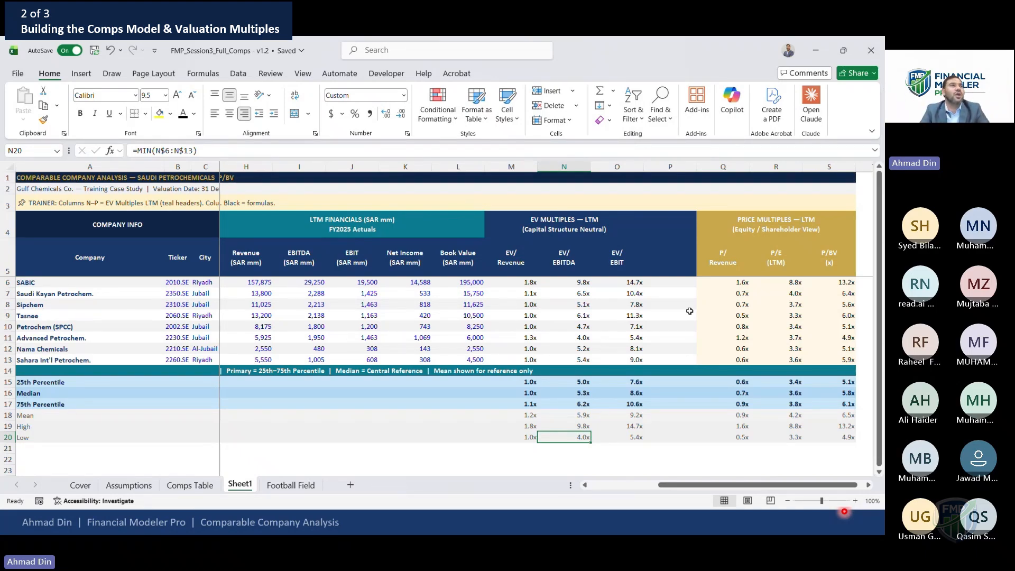
key(Down)
key(Down)
key(Down)
key(Down)
key(Down)
key(Down)
key(Down)
key(Down)
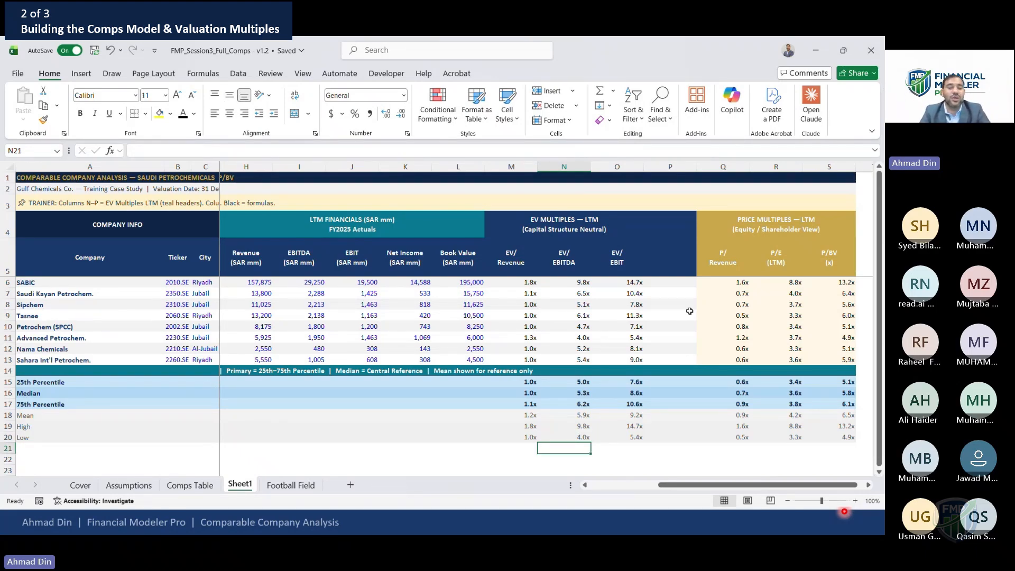
key(Down)
key(Down)
key(Down)
key(Down)
key(Down)
key(Down)
key(Down)
key(Down)
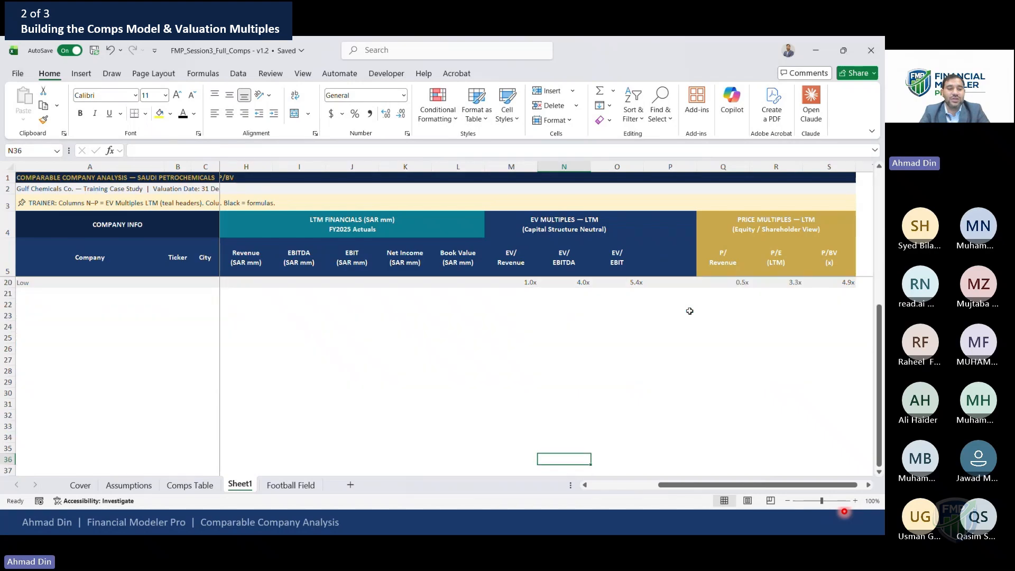
key(Page_Up)
key(Left)
key(Left)
key(Left)
key(Left)
key(Left)
key(Left)
key(Left)
key(Left)
key(Left)
key(Left)
key(Left)
key(Left)
key(Left)
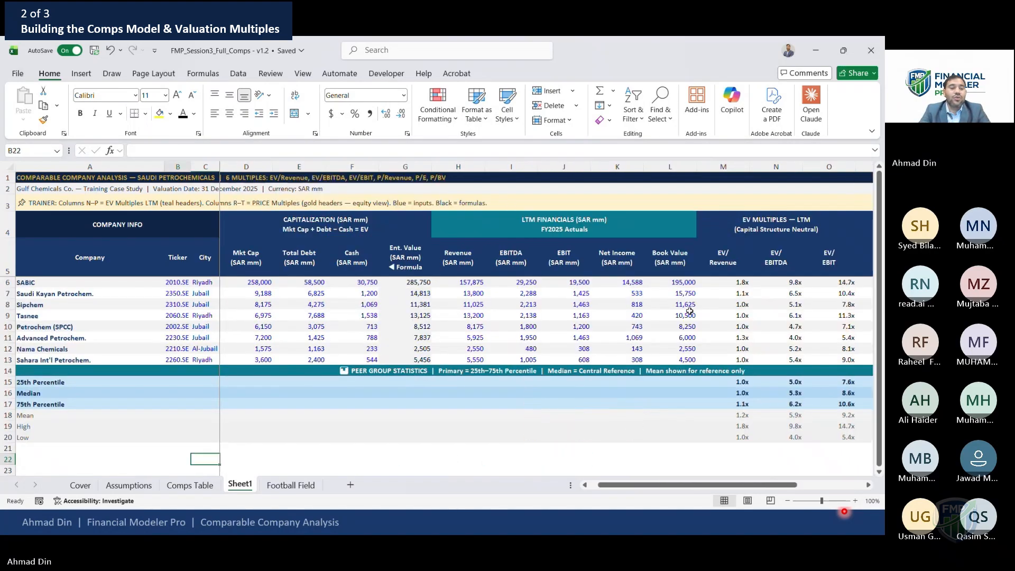
key(Up)
key(Up)
key(Down)
key(Down)
key(Down)
key(Up)
key(Up)
key(Up)
key(Up)
key(Up)
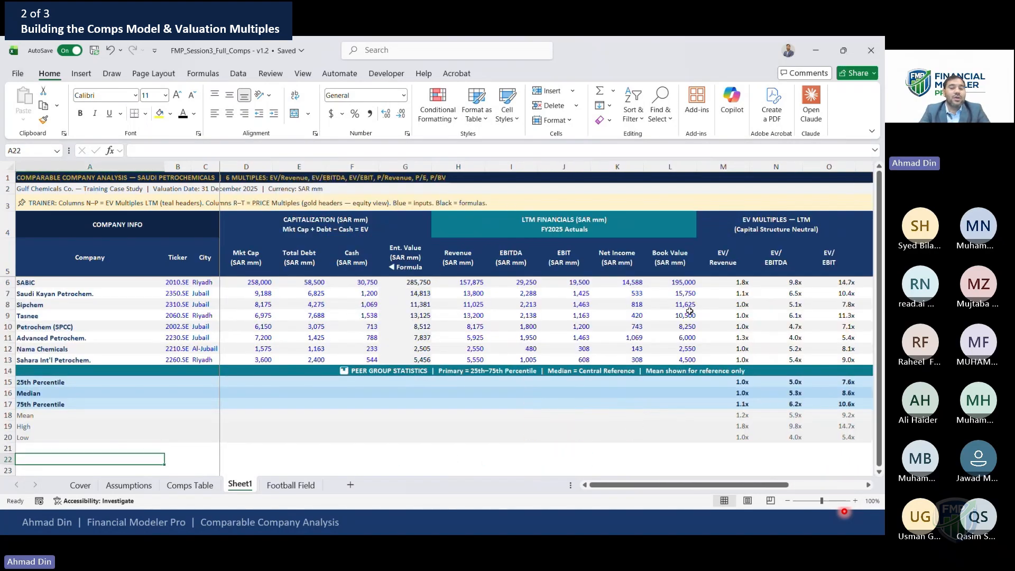
key(Up)
key(Up)
key(Right)
key(Right)
key(Right)
key(Right)
key(Right)
key(Right)
key(Right)
key(Right)
key(Right)
key(Right)
key(Right)
key(Right)
key(Right)
key(Right)
key(Right)
key(Right)
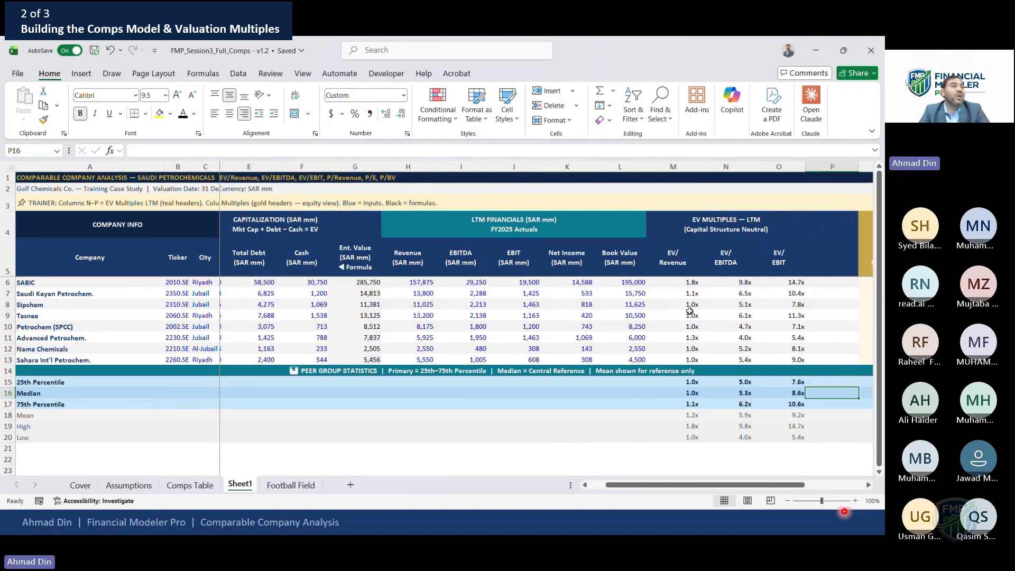
key(Right)
scroll(690, 311, right, 1)
key(Left)
key(Left)
key(Left)
key(Left)
key(Left)
key(Left)
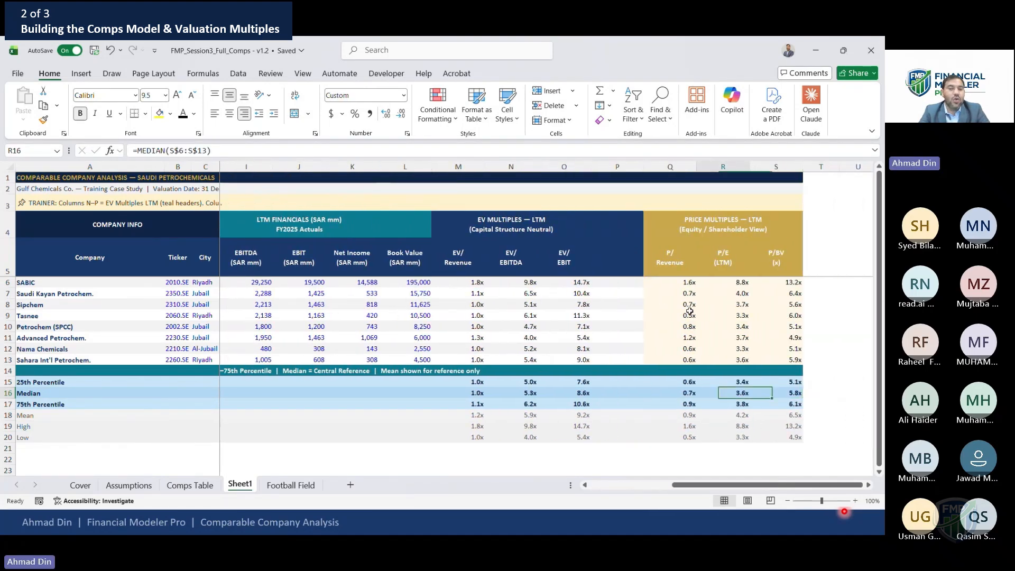
Copy the implied valuation and price multiples block from the Comps Table sheet
click(202, 488)
click(98, 430)
key(Down)
key(Down)
key(Down)
key(Down)
key(Down)
key(Down)
key(Down)
key(shift+Down)
key(shift+Down)
key(shift+Down)
key(shift+Down)
key(shift+Down)
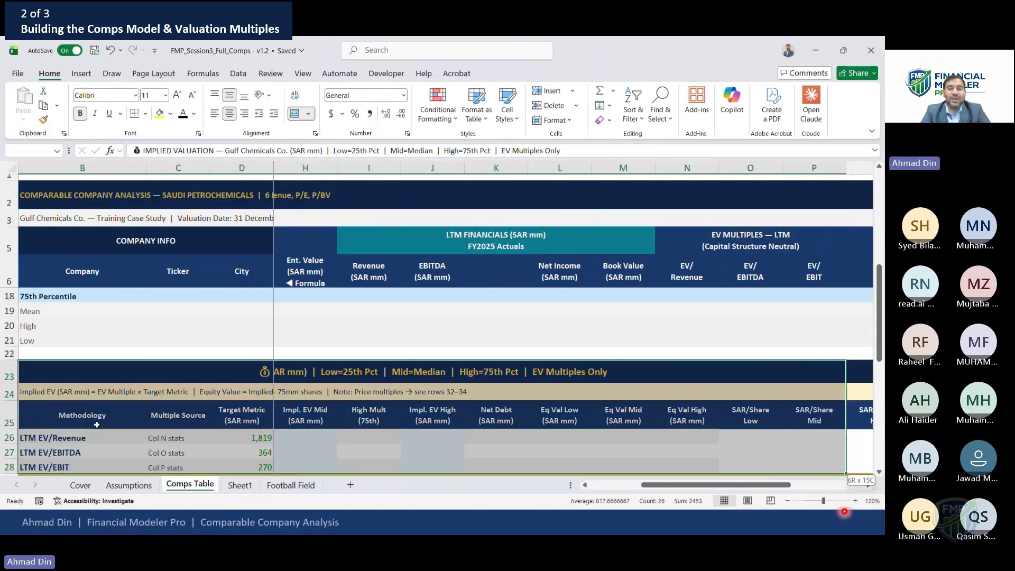
key(shift+Down)
key(shift+Down)
key(shift+Down)
key(shift+Down)
key(shift+Down)
key(shift+Down)
key(shift+Down)
key(shift+Down)
key(shift+Down)
key(shift+Down)
key(shift+Down)
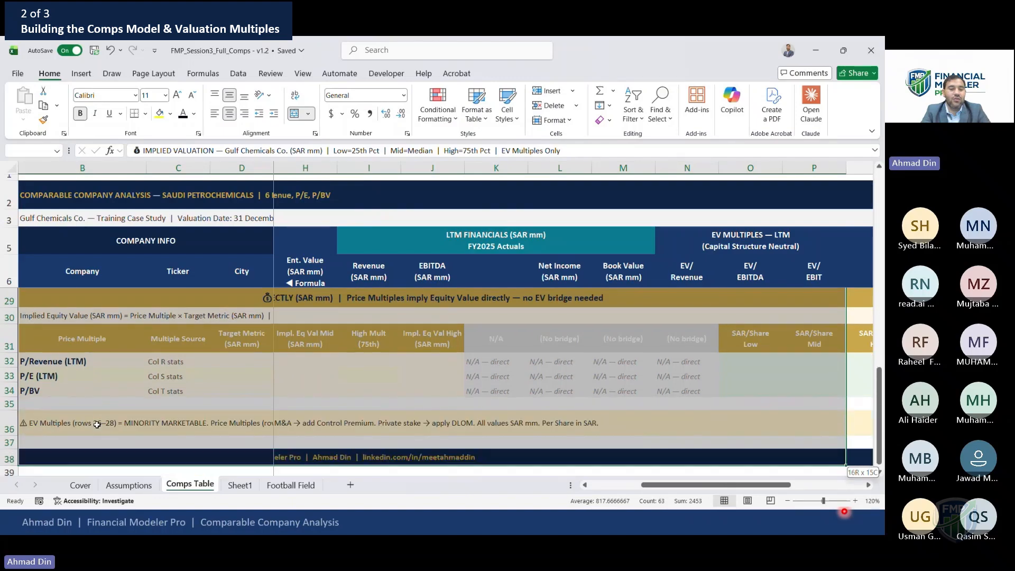
key(shift+Up)
key(shift+Up)
key(shift+Up)
key(shift+Down)
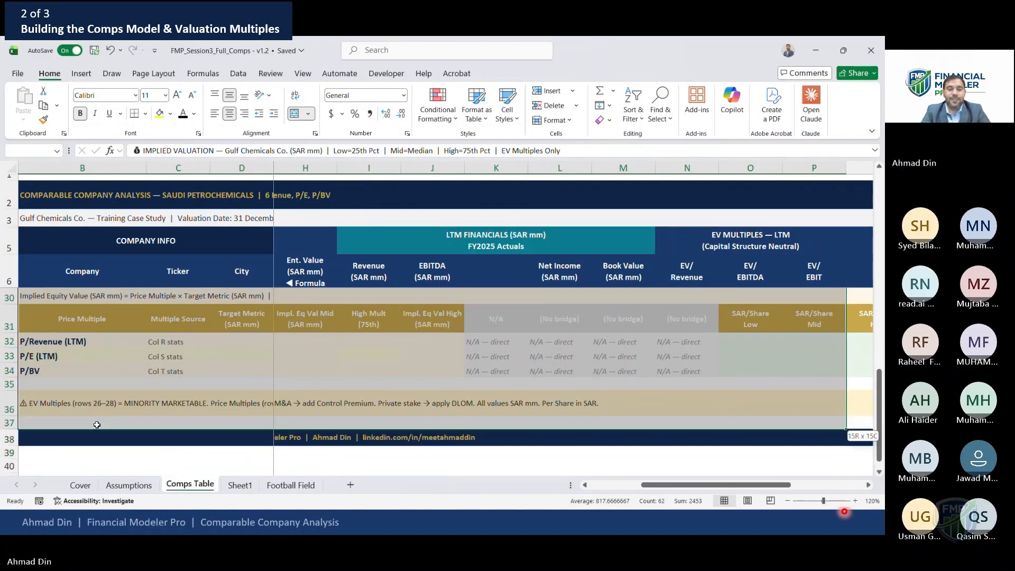
key(shift+Down)
key(shift+Right)
key(shift+Right)
key(shift+Right)
key(shift+Right)
key(shift+Right)
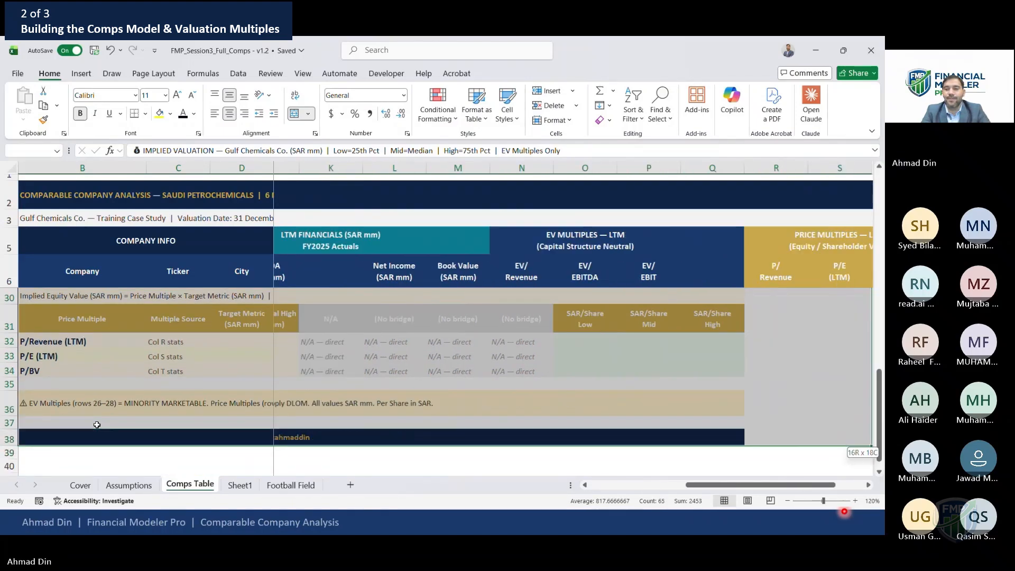
key(ctrl+c)
Paste the implied valuation block into Sheet1 below the peer group statistics, starting at A22
key(ctrl+Page_Down)
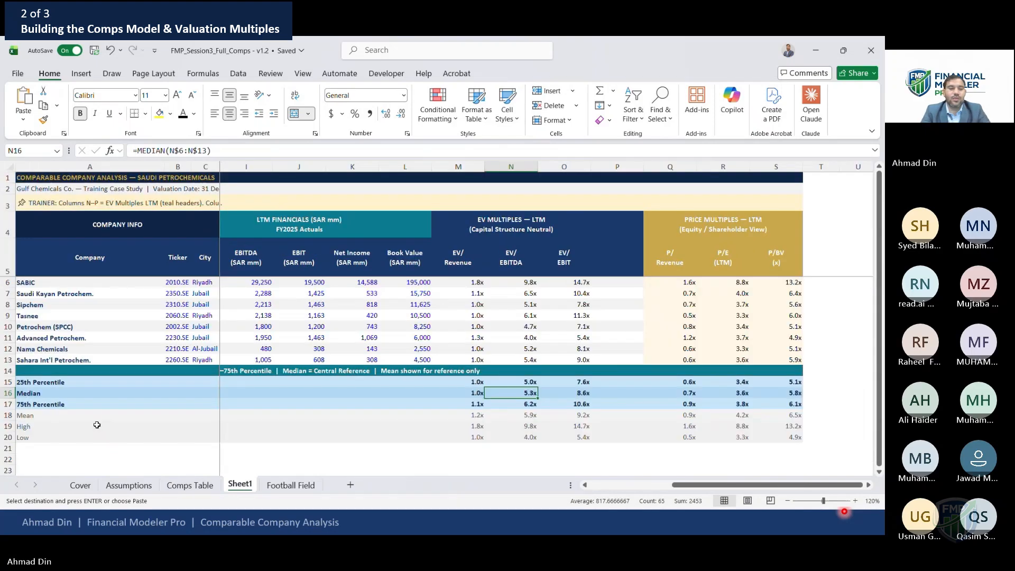
key(Down)
key(Left)
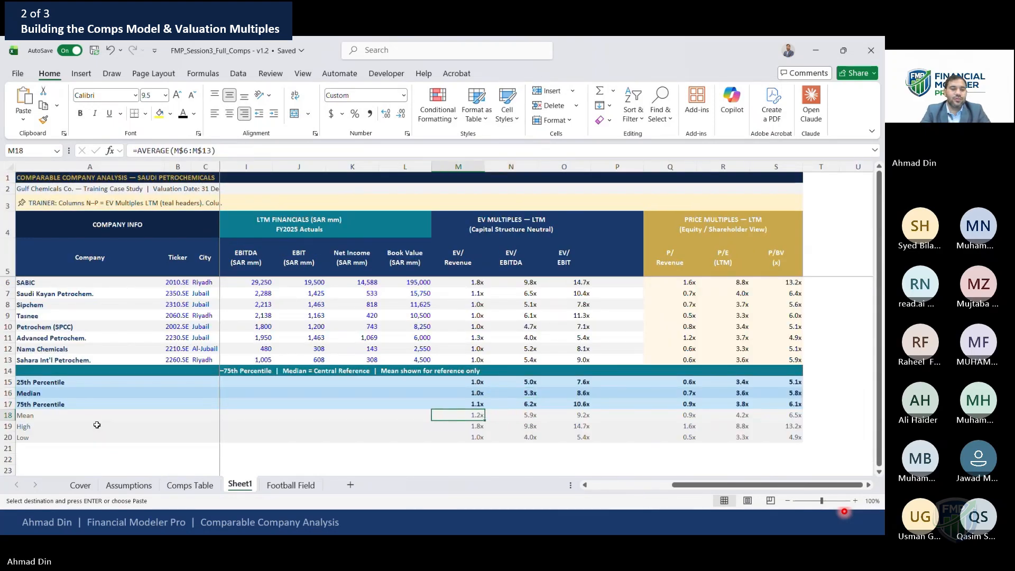
key(Home)
key(Down)
key(Down)
key(Down)
key(Down)
key(ctrl+v)
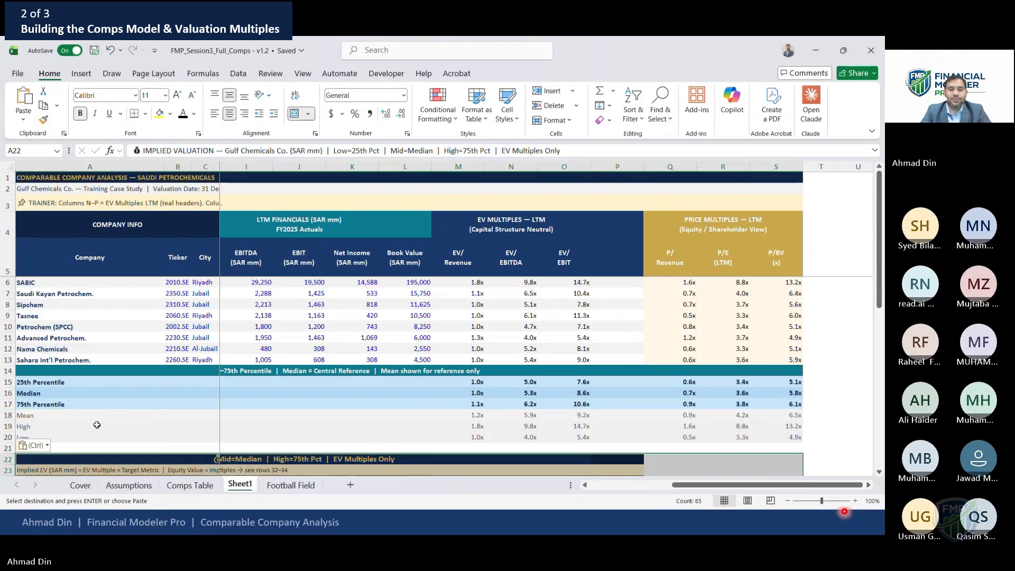
key(Down)
key(Down)
key(Down)
key(Down)
key(Down)
key(Down)
key(Down)
key(Down)
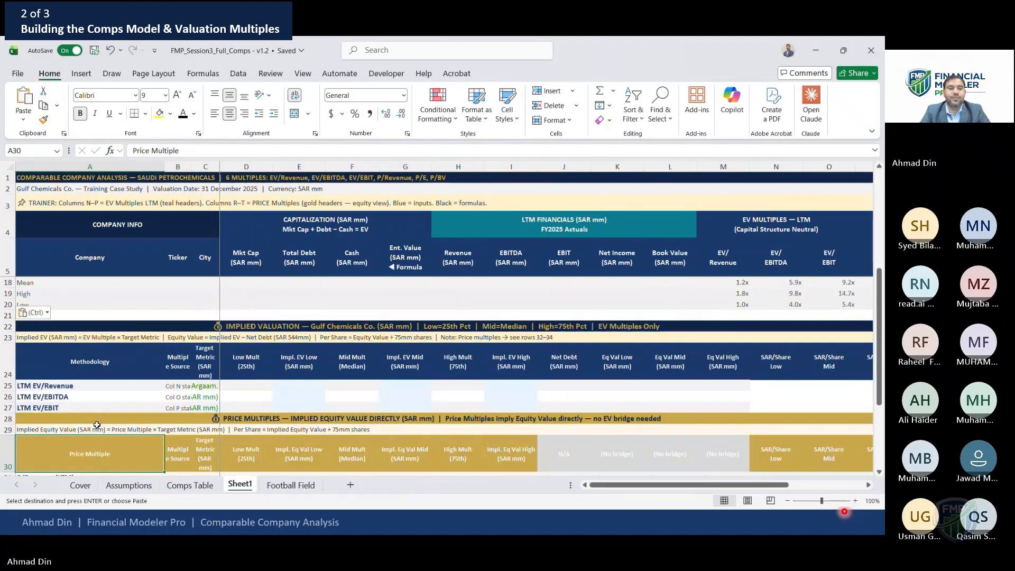
Set the width of columns B and C to 25
key(Up)
key(Up)
key(Up)
key(Up)
key(Up)
key(Right)
key(Up)
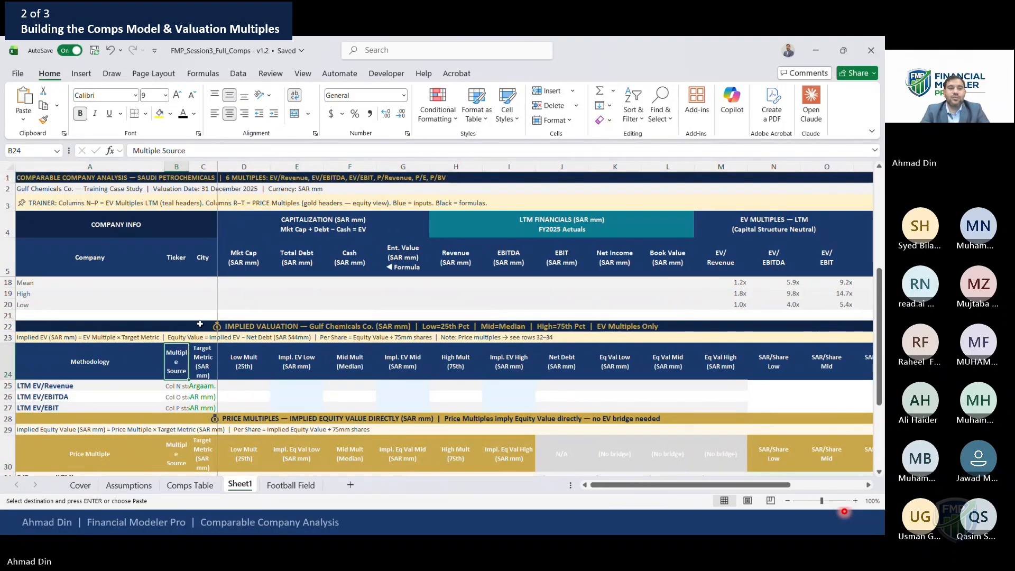
drag(180, 164, 207, 169)
right_click(209, 169)
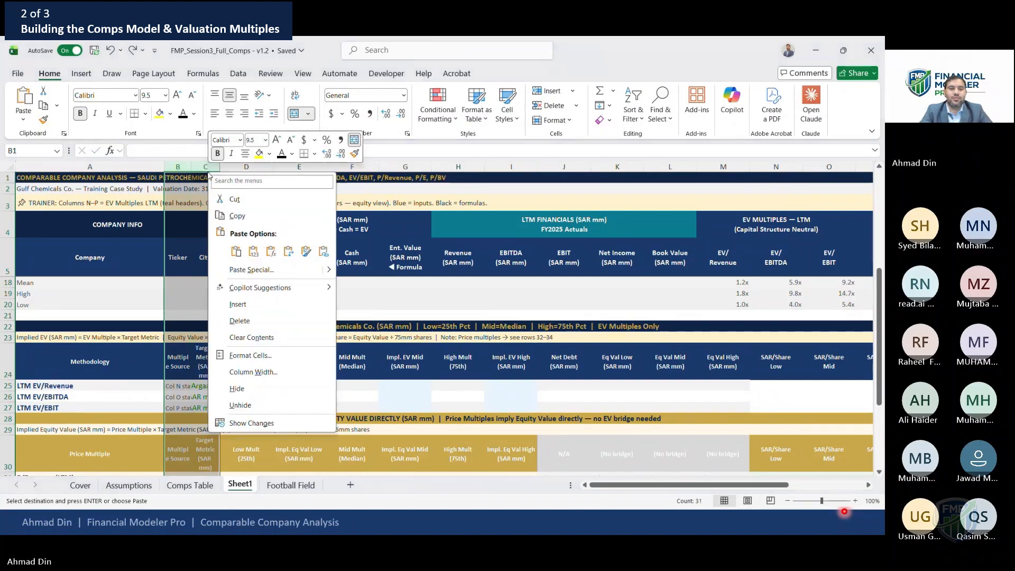
click(261, 372)
text(25)
key(Return)
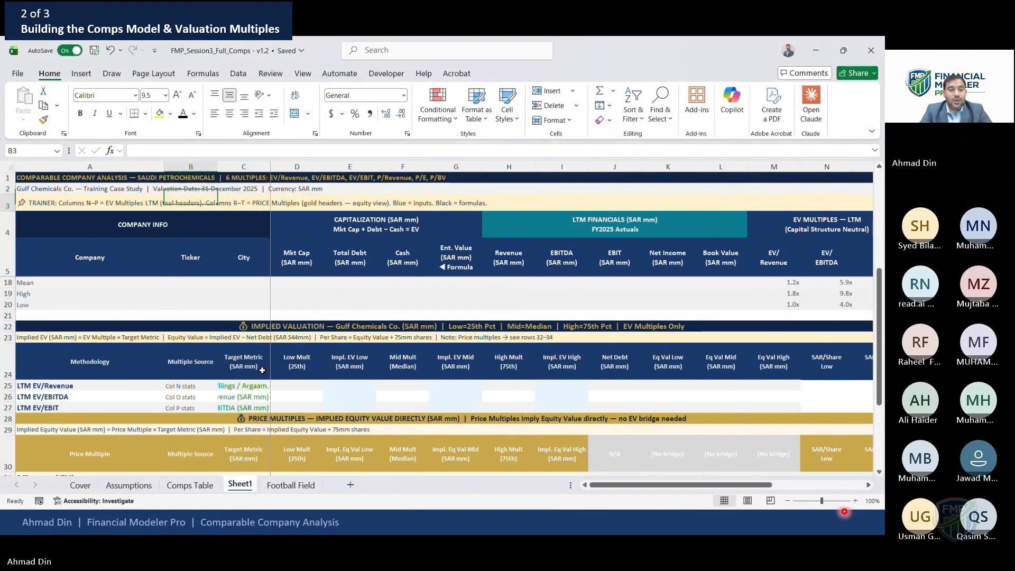
Review the peer group statistics and implied valuation rows on Sheet1
key(Right)
key(Down)
key(Down)
key(Down)
key(Down)
key(Down)
key(Down)
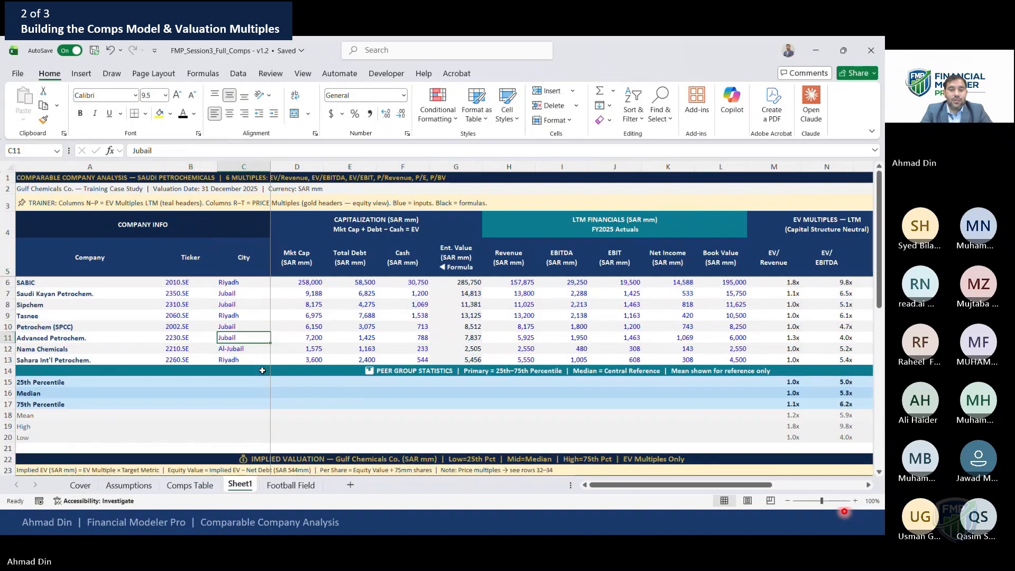
key(Down)
key(Down)
key(Down)
key(Down)
key(Down)
key(Down)
key(Down)
key(Down)
key(Down)
key(Down)
key(Down)
key(Down)
key(Down)
key(Down)
key(Down)
key(Down)
key(Down)
key(Down)
key(Down)
key(Down)
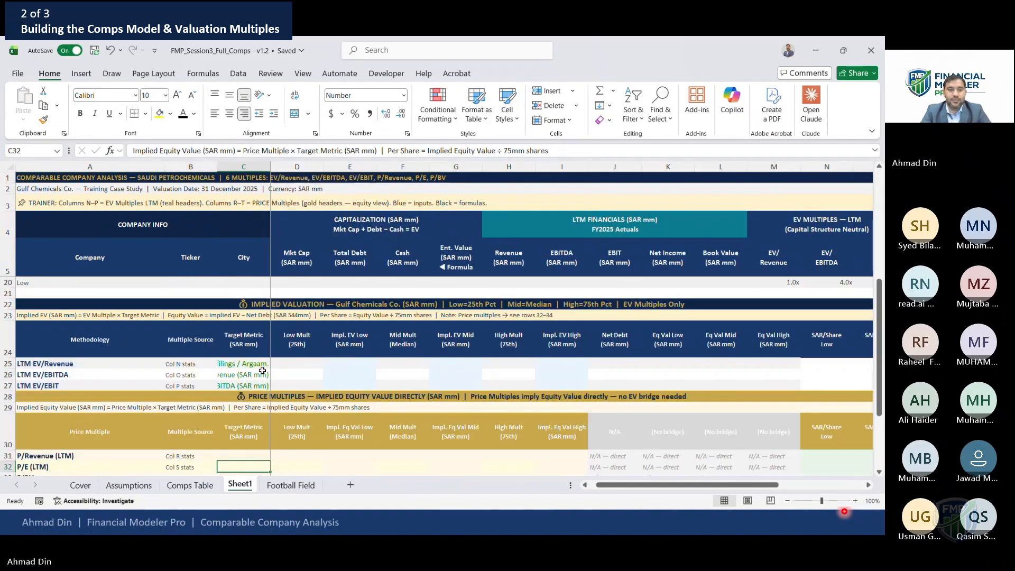
key(Up)
key(Up)
key(Up)
key(Up)
key(Up)
key(Up)
key(Up)
scroll(262, 371, down, 2)
Paste the LTM EV/Revenue target metric cell's formats onto the two cells below it and reset column C's width
key(alt+h)
key(o)
key(i)
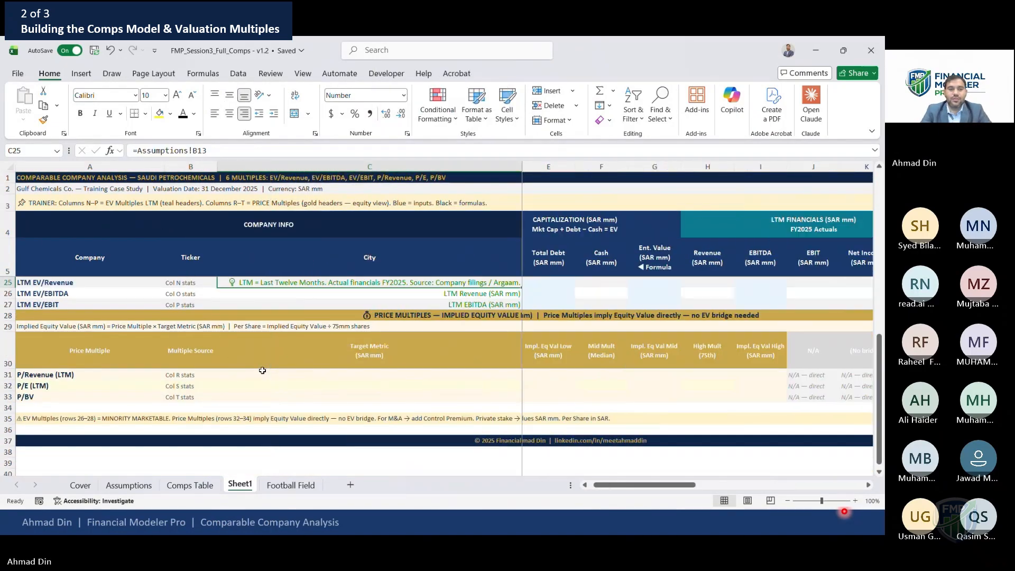
key(ctrl+c)
key(Down)
key(shift+Down)
key(ctrl+alt+v)
key(t)
key(Return)
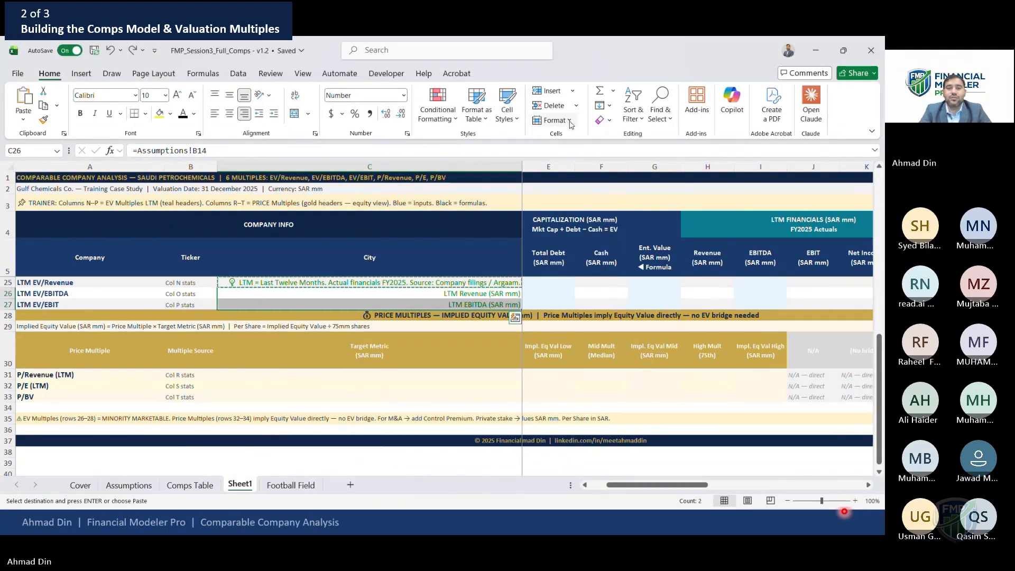
click(571, 123)
click(573, 190)
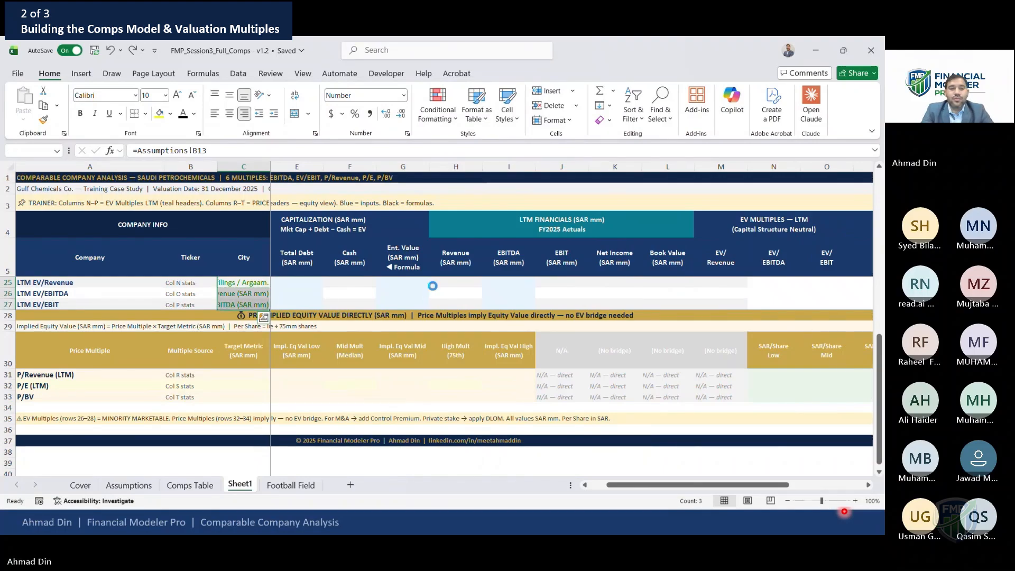
Link the LTM EV/Revenue target metric to LTM Revenue on the Assumptions sheet
key(Up)
key(Up)
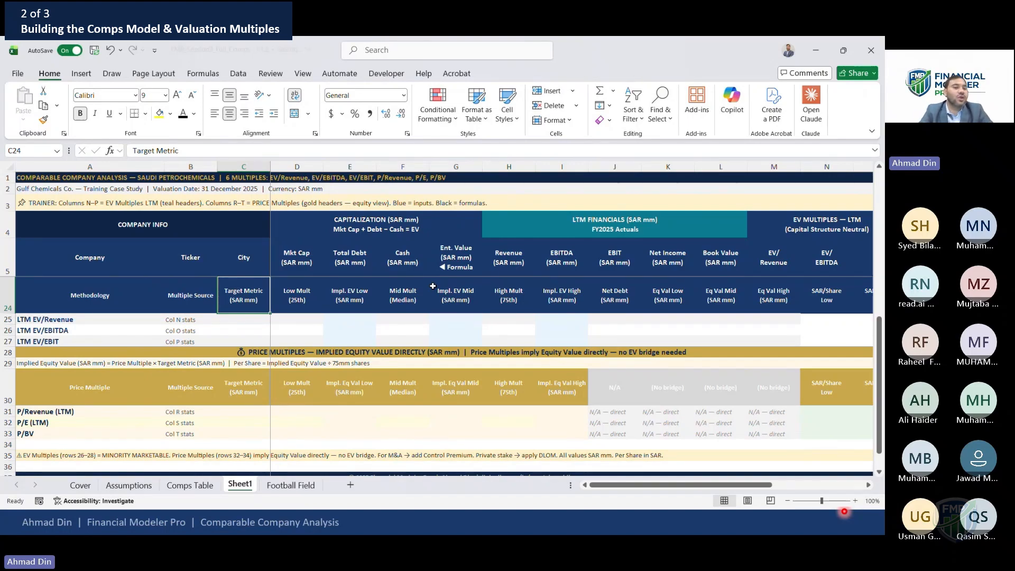
key(Down)
text(=)
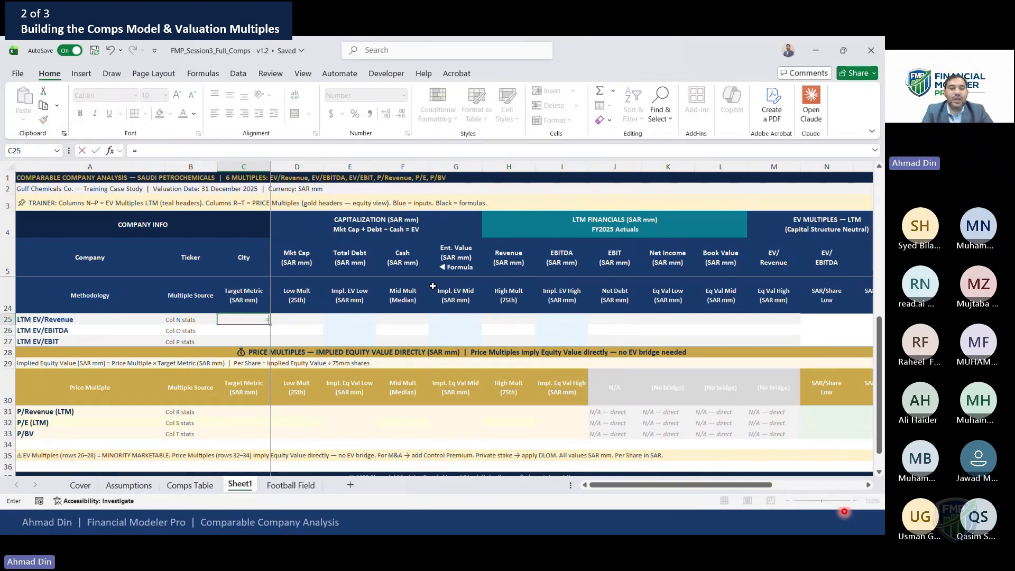
click(190, 486)
click(129, 485)
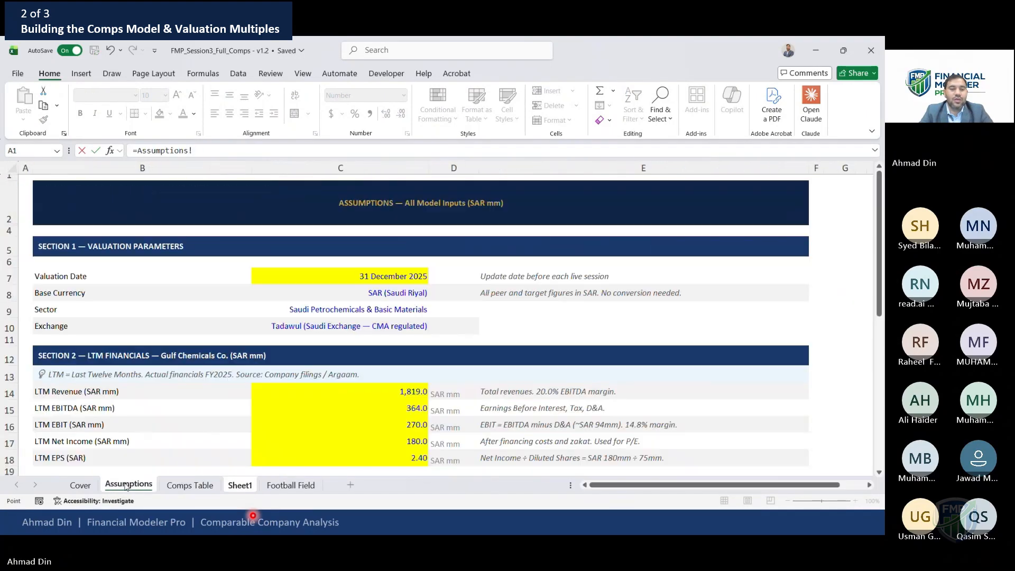
click(397, 388)
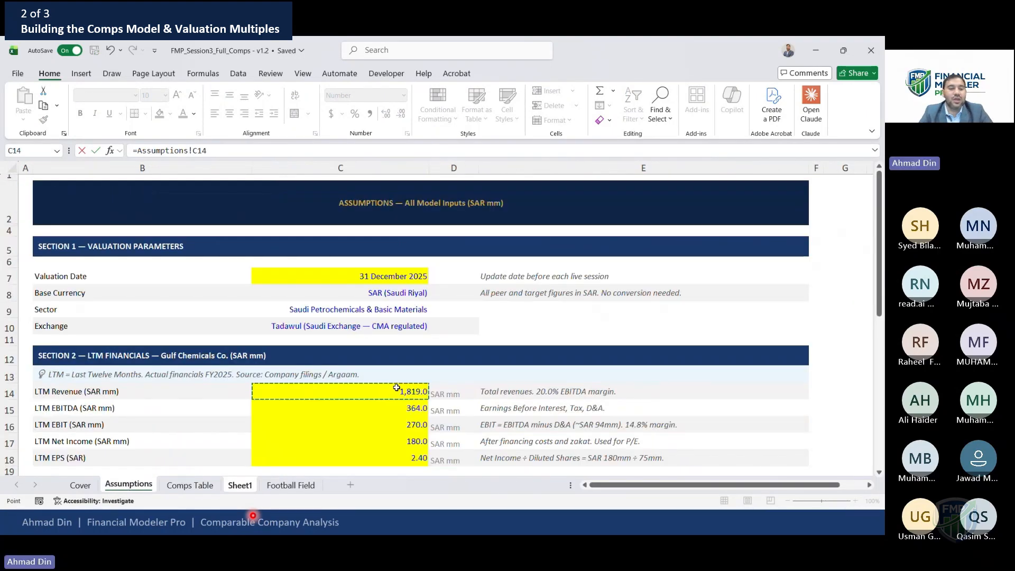
key(Return)
Copy the target metric link down to the LTM EV/EBITDA and LTM EV/EBIT rows
key(Up)
key(ctrl+c)
key(Down)
key(shift+Down)
key(ctrl+v)
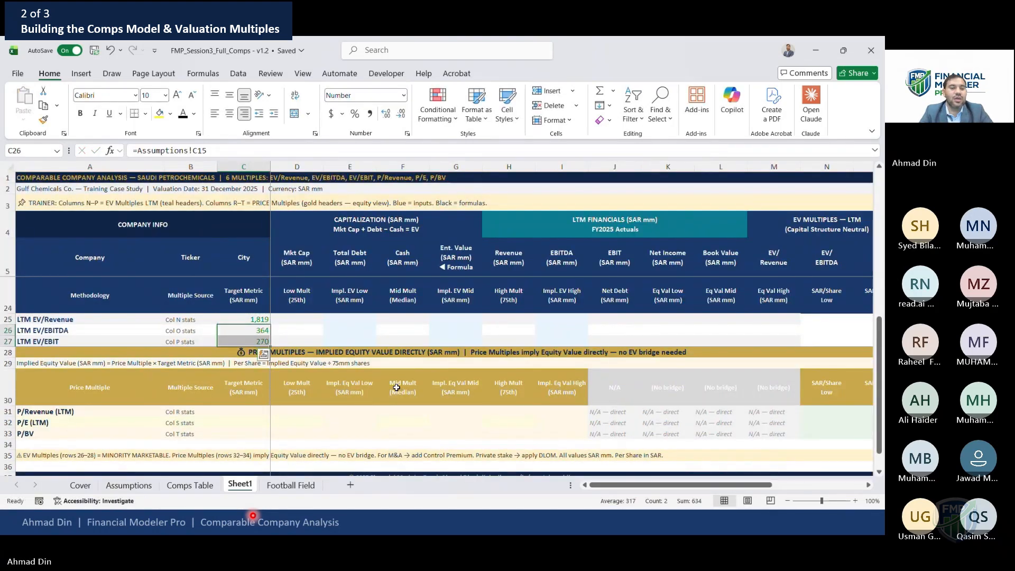
key(F2)
key(Return)
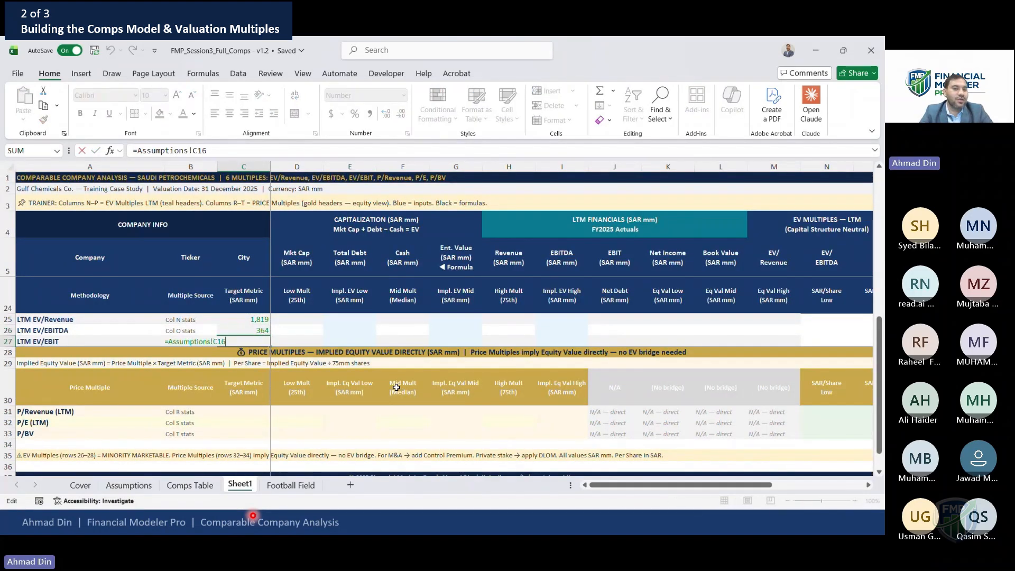
key(Up)
key(Up)
key(Left)
key(Left)
key(Right)
key(Right)
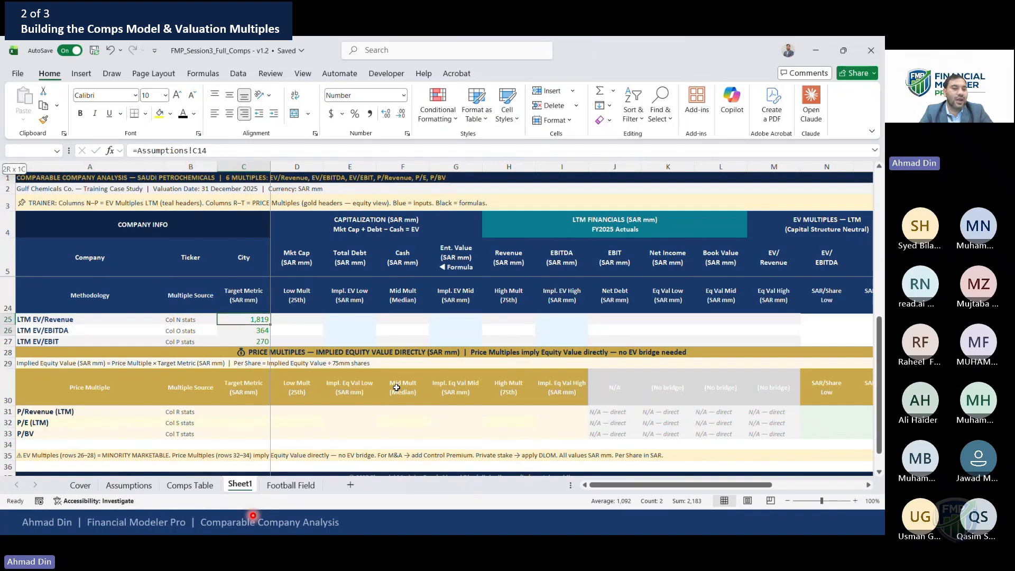
key(shift+Down)
key(shift+Down)
key(shift+Down)
key(shift+space)
key(Right)
text(=)
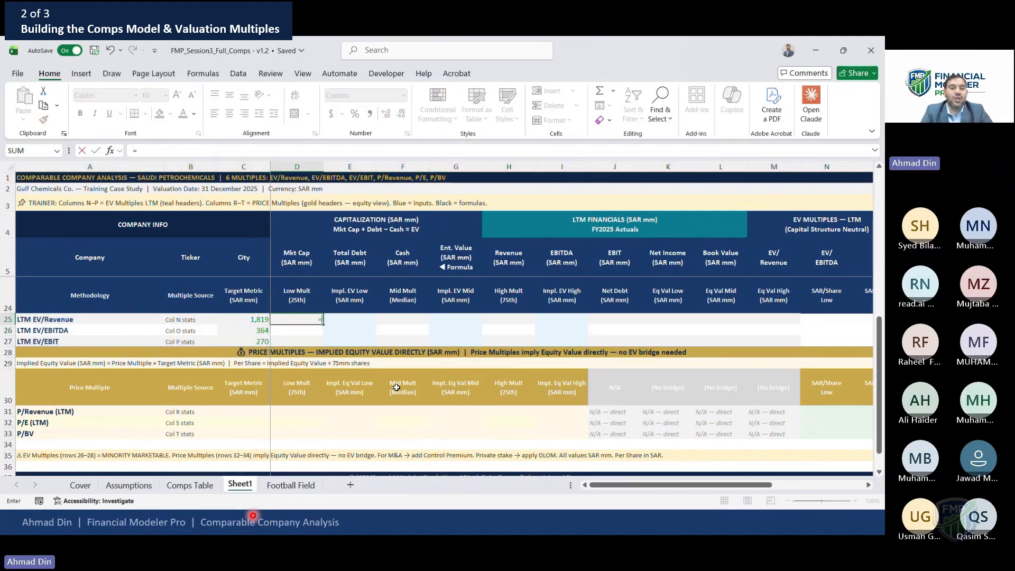
key(Escape)
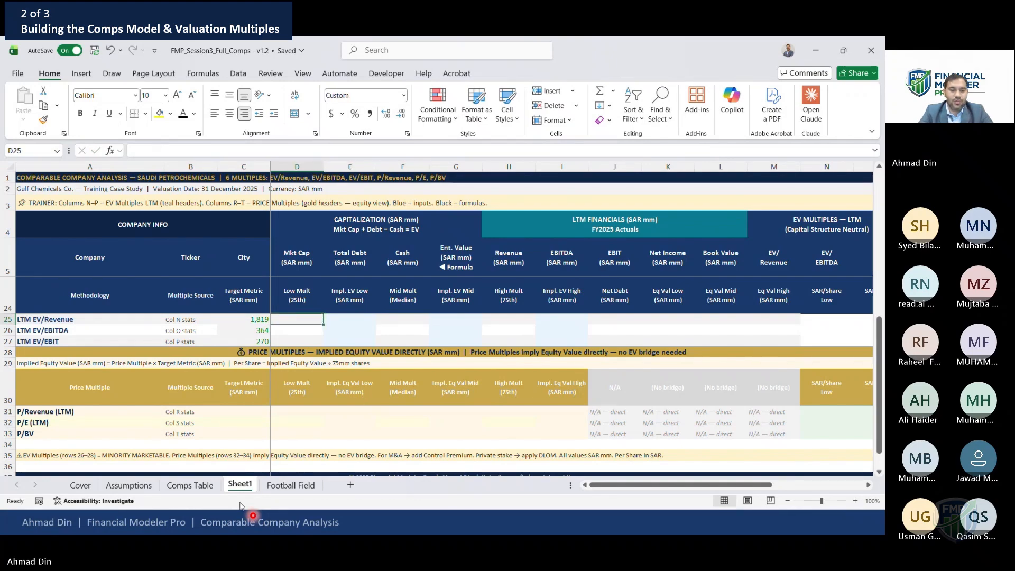
Review the LTM financials and capital structure inputs on the Assumptions sheet
click(183, 486)
click(136, 484)
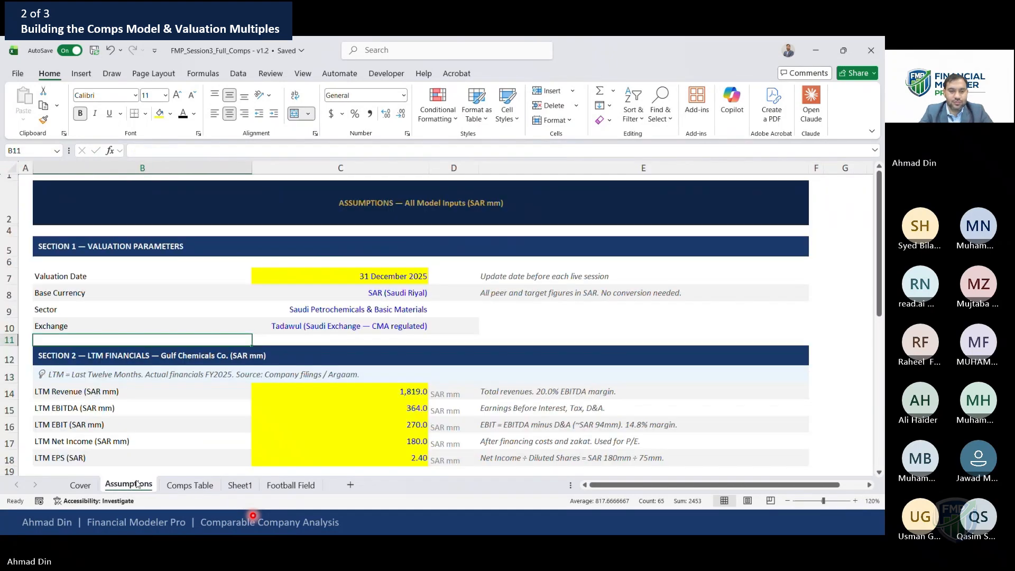
key(Down)
key(Down)
key(Down)
key(Down)
key(Down)
key(Down)
key(Down)
key(Down)
key(Down)
key(Down)
key(Down)
key(Down)
key(Down)
key(Down)
key(Down)
key(Down)
key(Down)
key(Down)
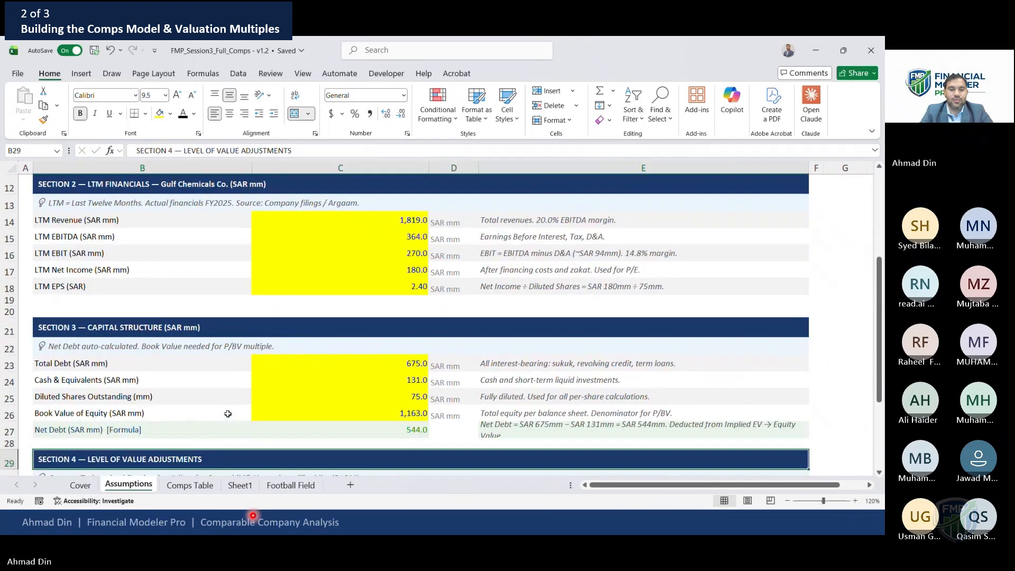
key(Up)
key(Up)
key(Up)
key(Up)
key(Right)
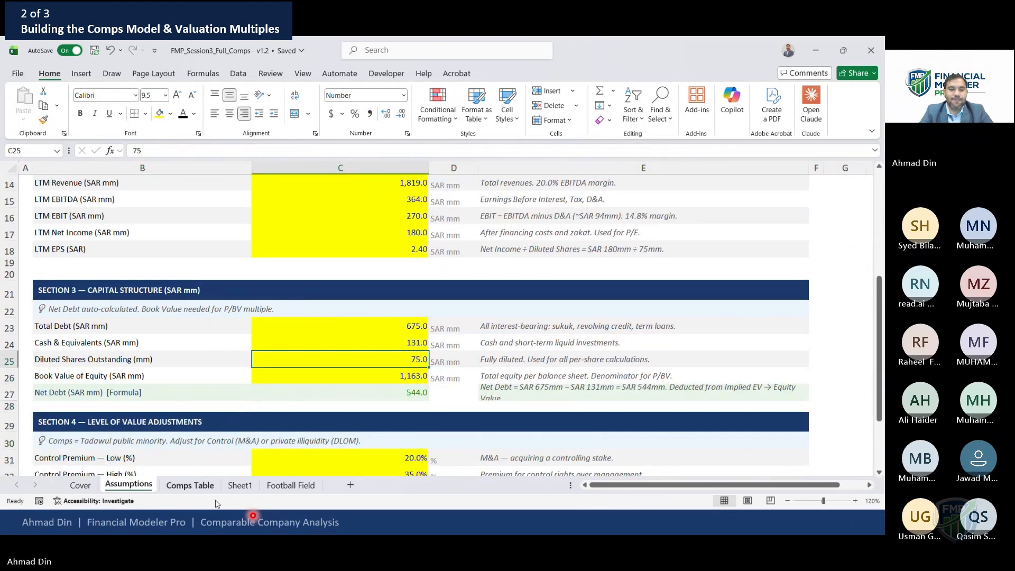
click(199, 488)
click(240, 487)
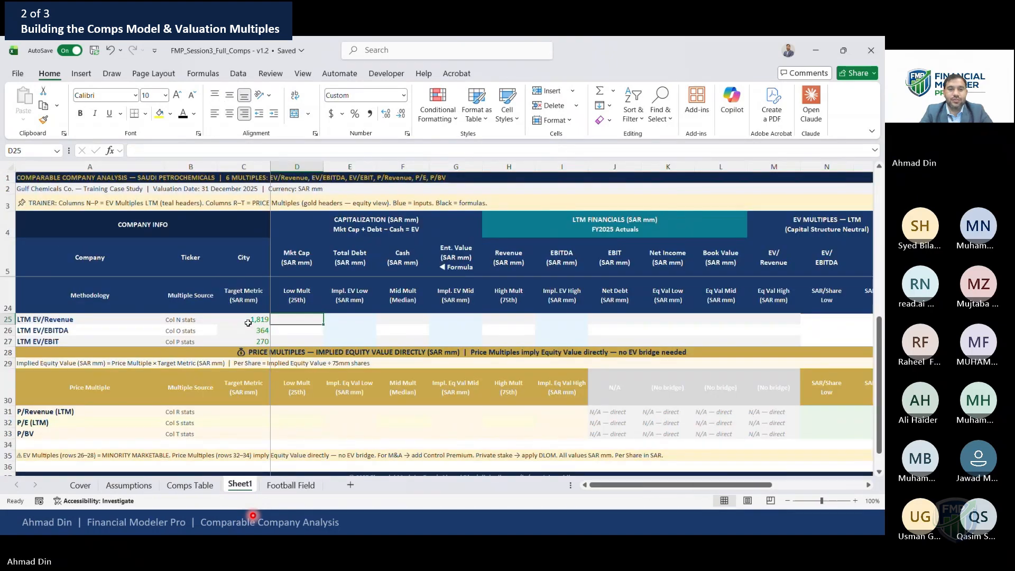
key(Right)
key(Left)
key(Left)
key(Up)
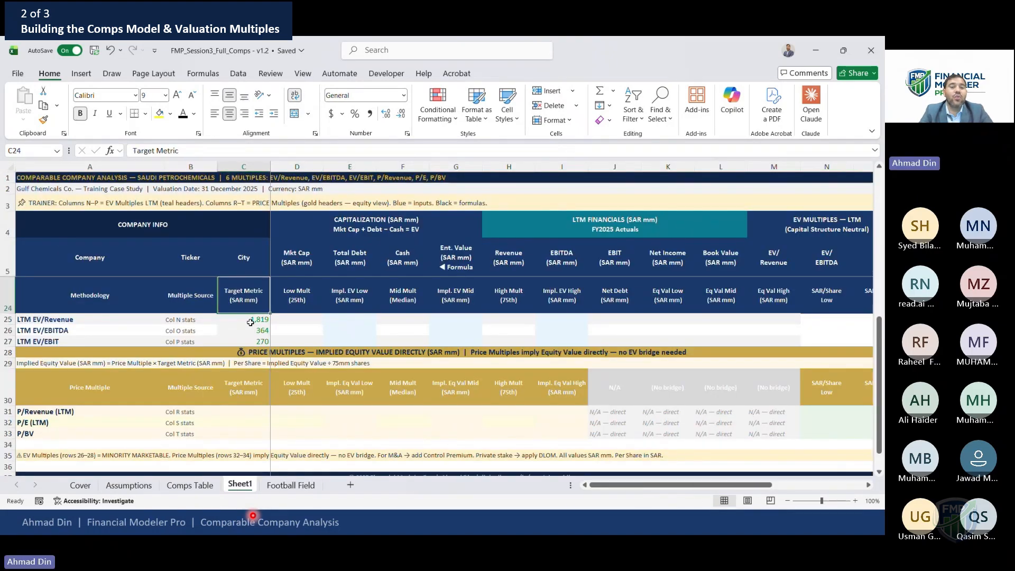
key(Up)
key(Right)
key(Down)
key(Down)
key(Down)
key(Down)
key(Down)
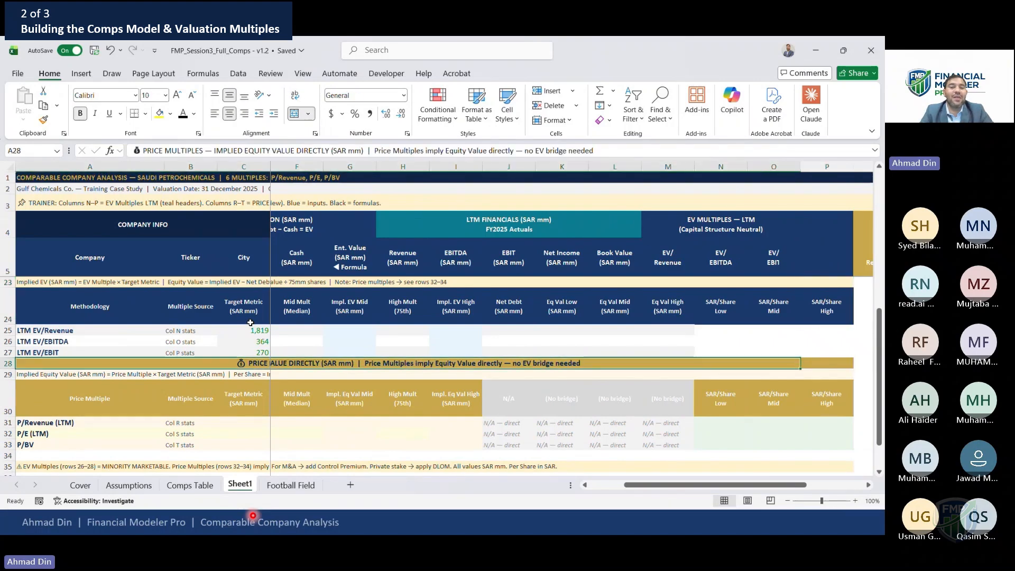
key(Up)
key(Up)
key(Up)
key(Up)
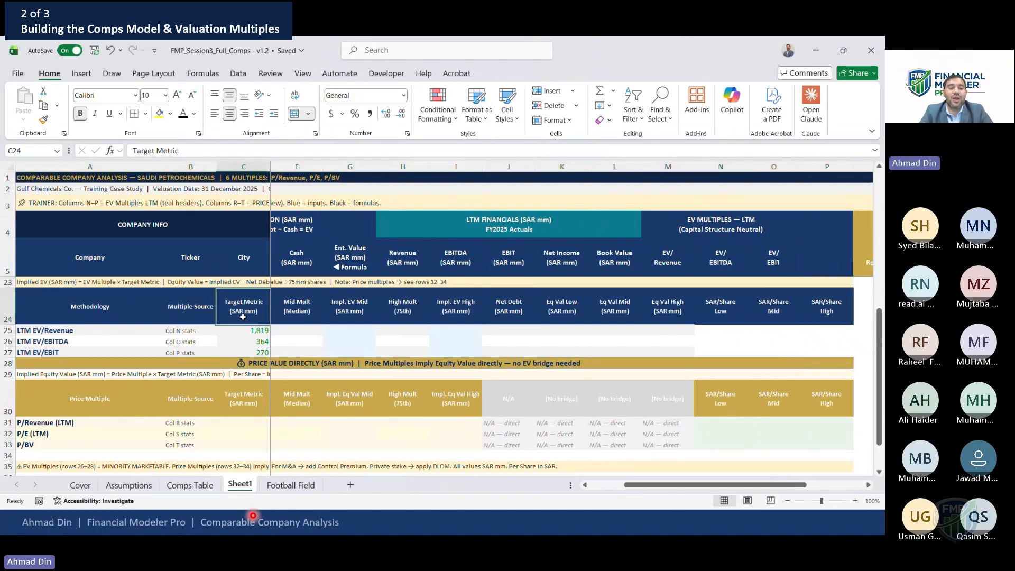
key(Right)
key(Right)
key(Down)
key(Up)
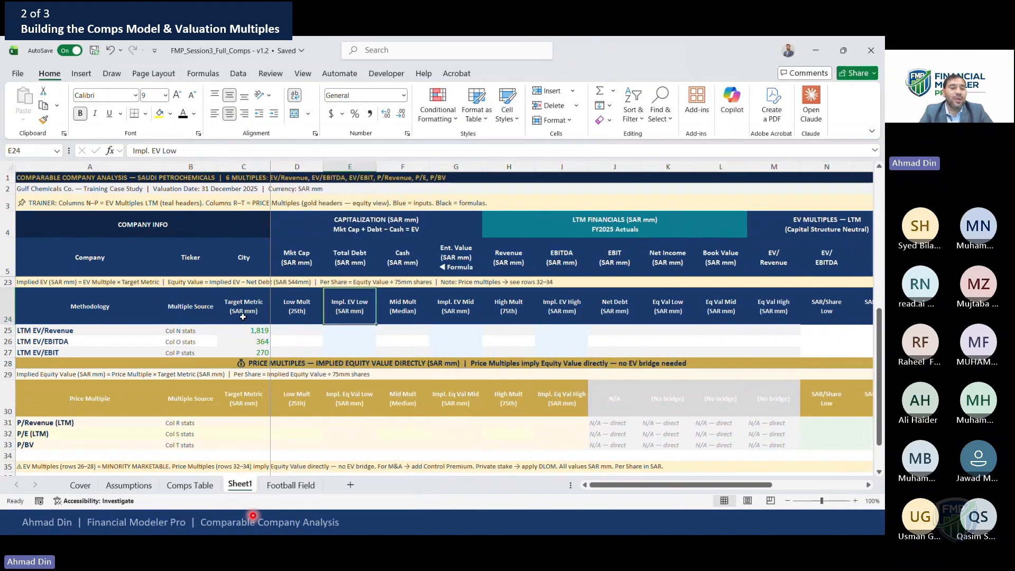
key(Down)
key(Left)
key(Up)
key(Down)
key(Right)
key(Left)
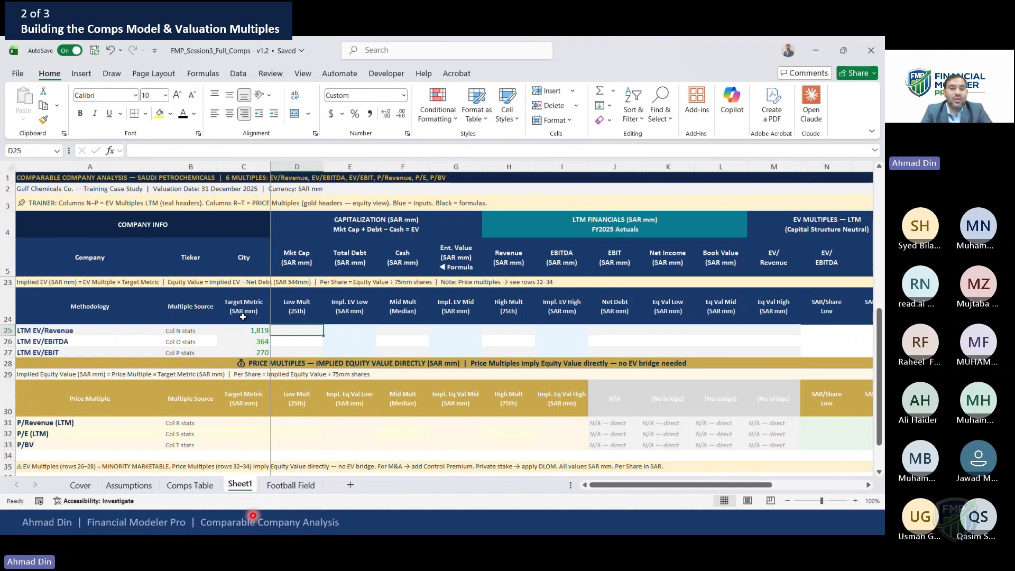
Start a formula in the LTM EV/Revenue Low Mult cell
text(=)
drag(878, 349, 885, 269)
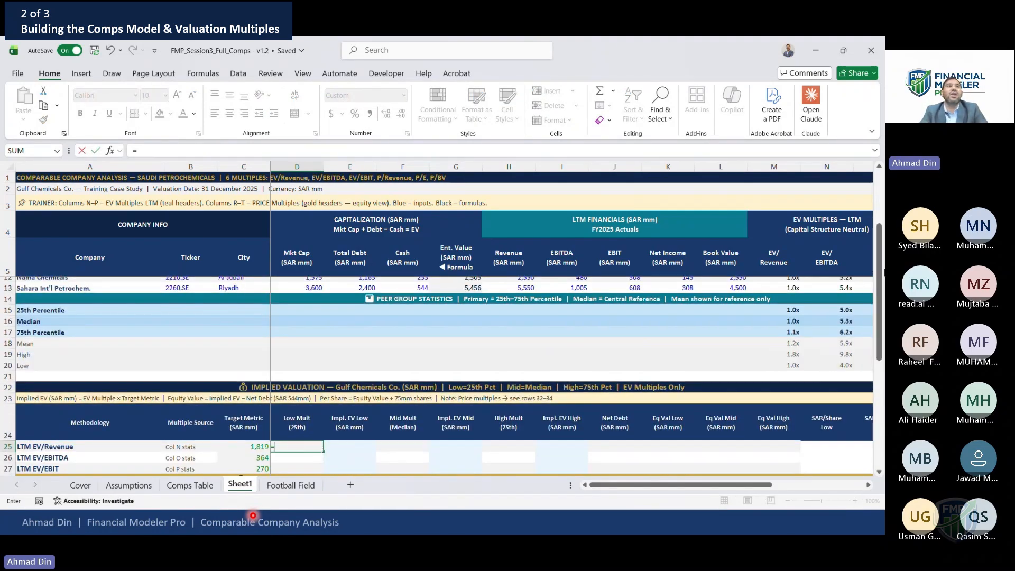
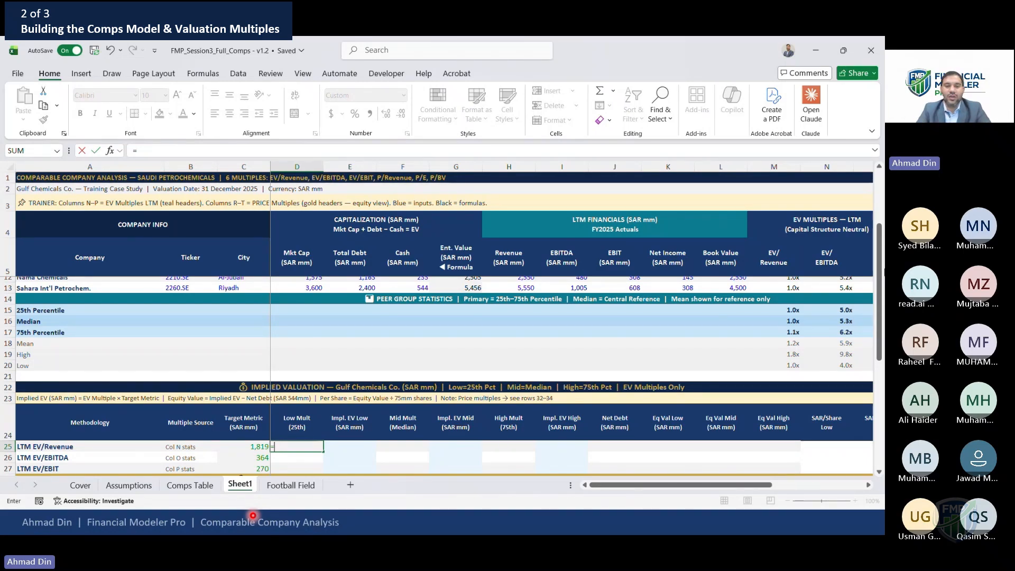
Link the LTM EV/Revenue Low Mult to the EV/Revenue 25th percentile, locking the row reference
click(788, 309)
key(Return)
key(Up)
key(Up)
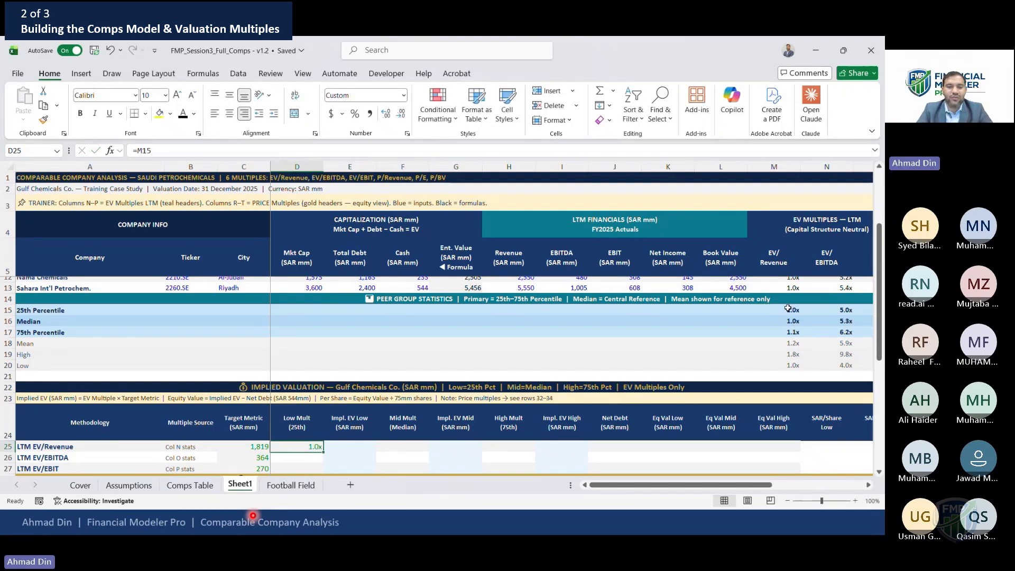
key(Left)
key(Right)
key(Down)
key(F2)
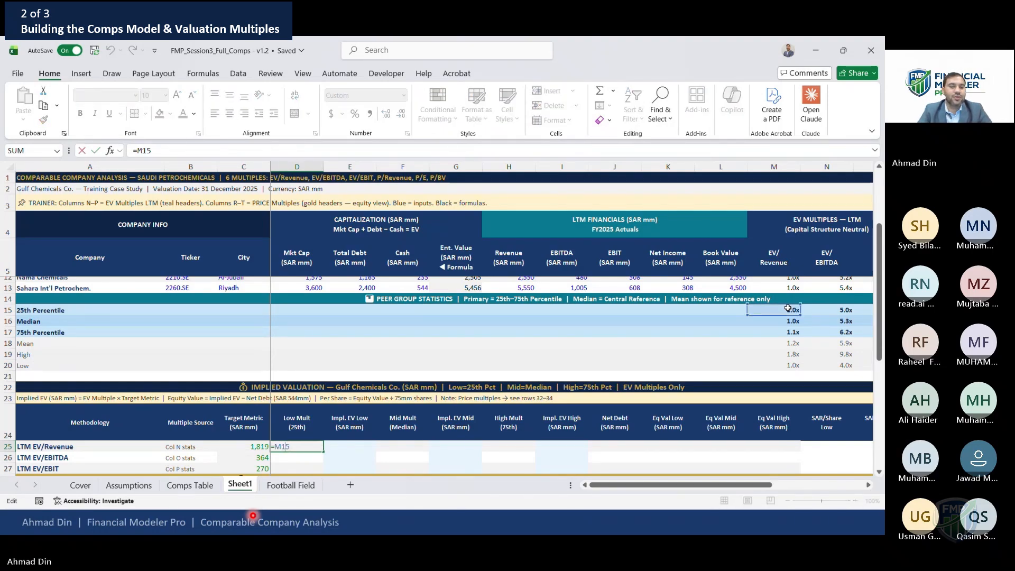
key(F4)
key(F4)
key(F4)
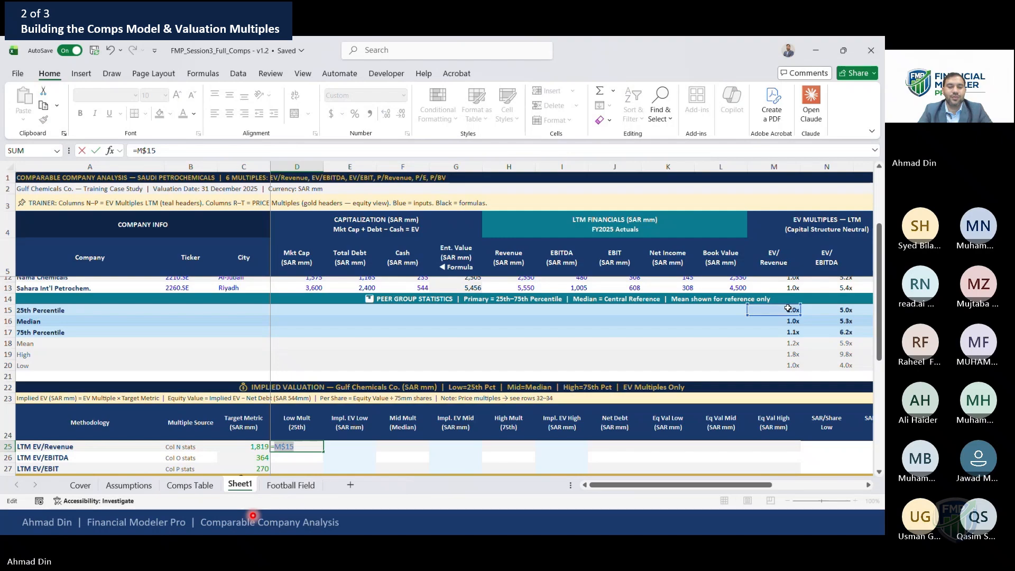
key(ctrl+Return)
Link the LTM EV/EBITDA and LTM EV/EBIT Low Mult cells to their 25th percentile multiples
key(Down)
text(=)
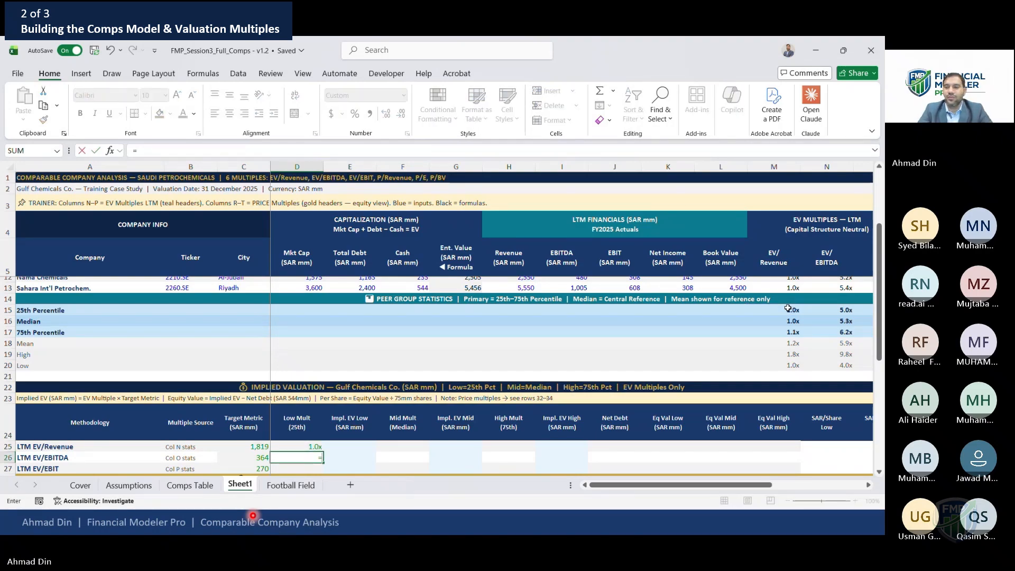
click(846, 311)
key(Return)
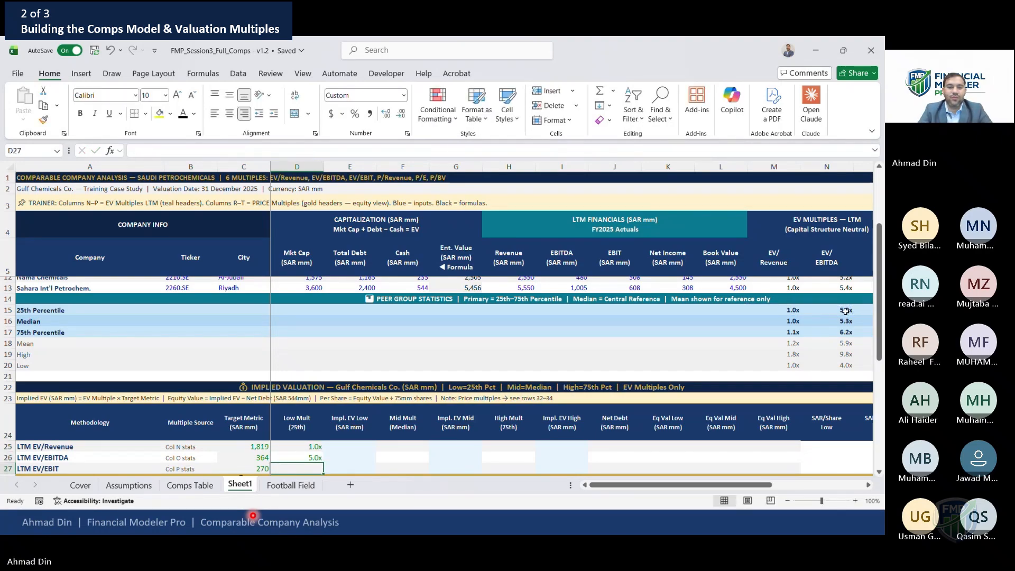
text(=)
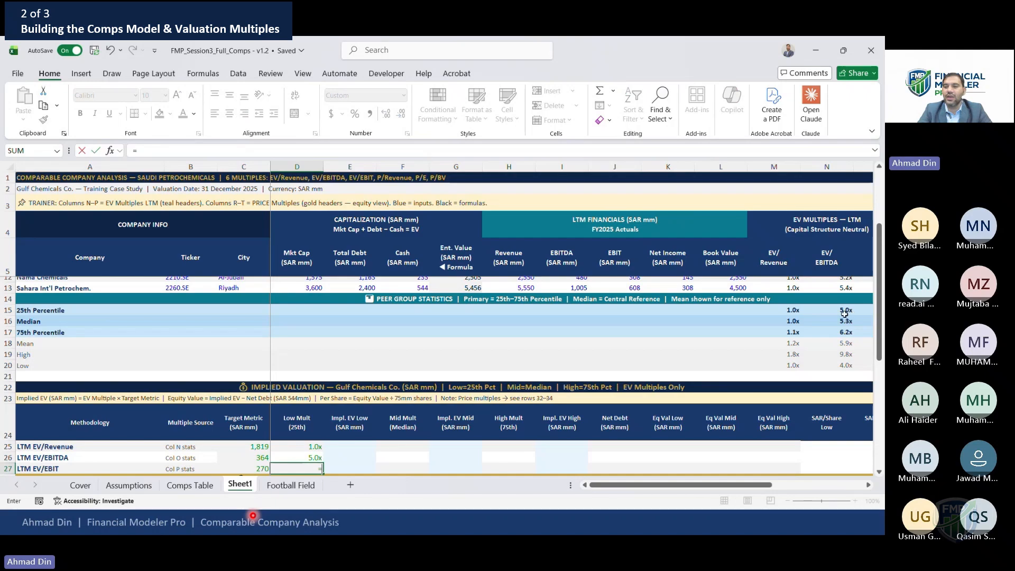
click(845, 314)
key(Right)
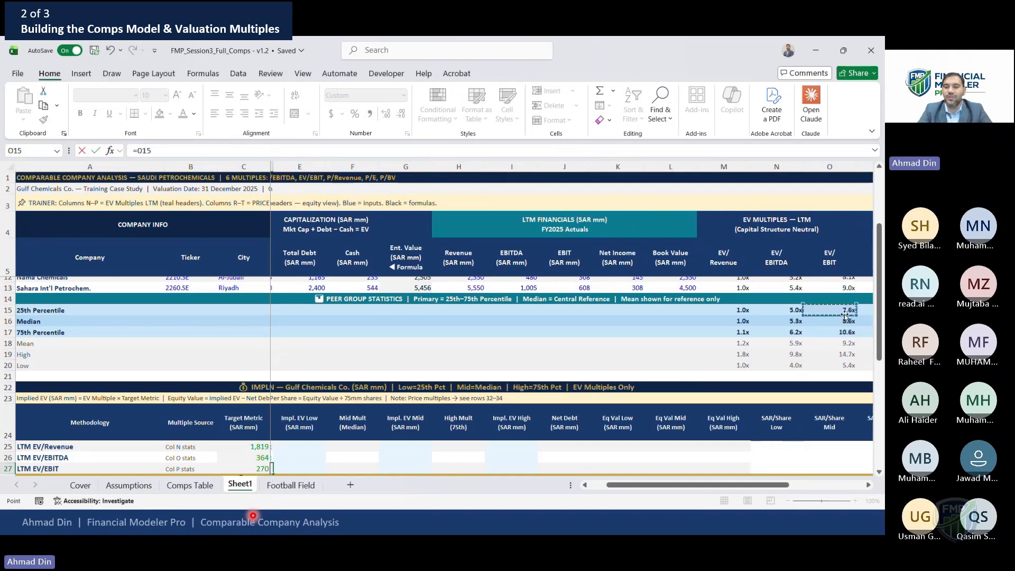
key(Return)
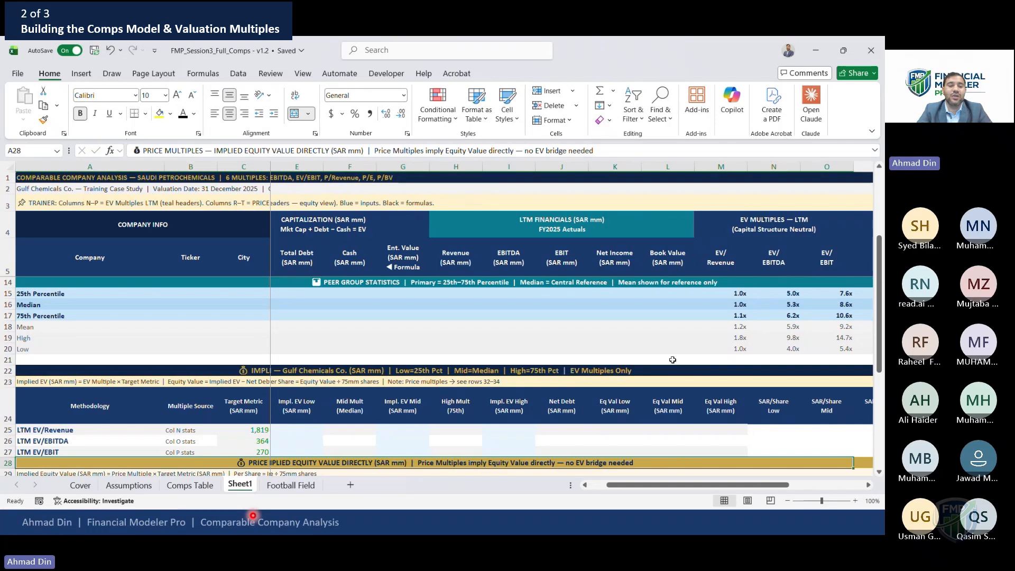
Review the Low Mult formulas for the three EV methodologies
click(259, 437)
key(Right)
key(Right)
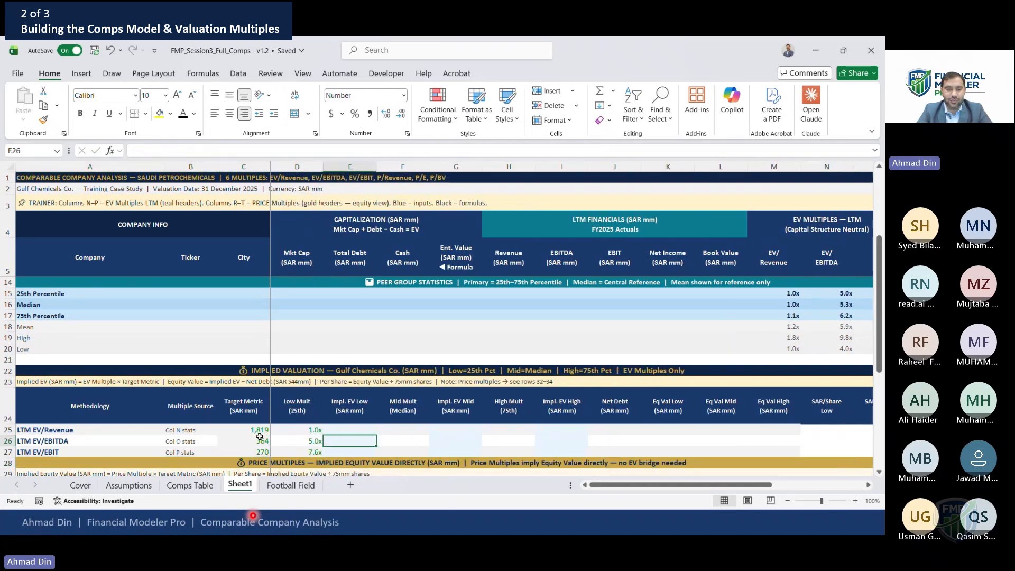
key(Left)
key(Up)
key(F2)
key(Escape)
key(Down)
key(F2)
key(Escape)
key(Down)
key(F2)
key(Escape)
key(Up)
key(Up)
key(Right)
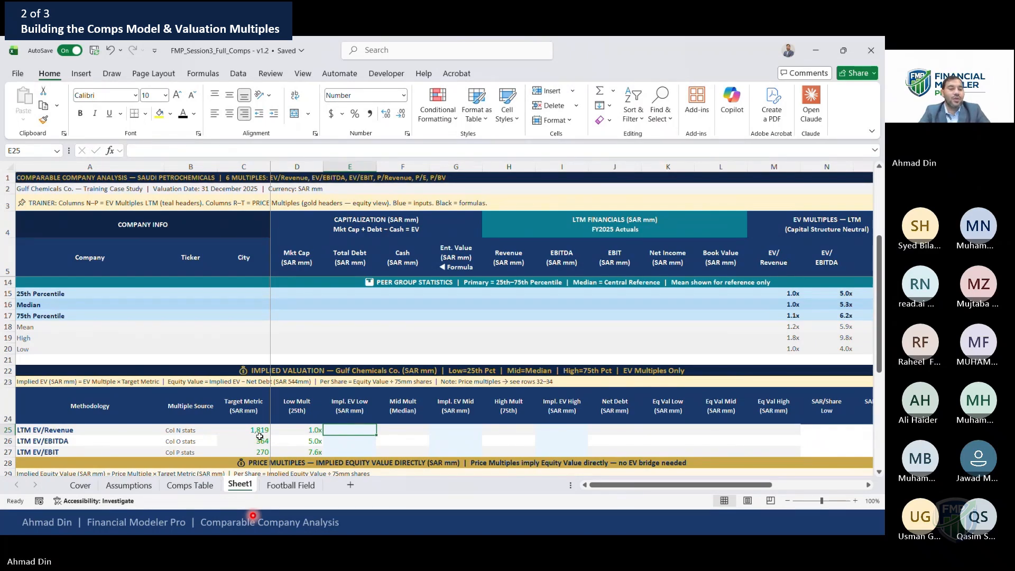
Compute Impl. EV Low as Target Metric times Low Mult and copy it to the EV/EBITDA and EV/EBIT rows
text(=)
key(Left)
key(Left)
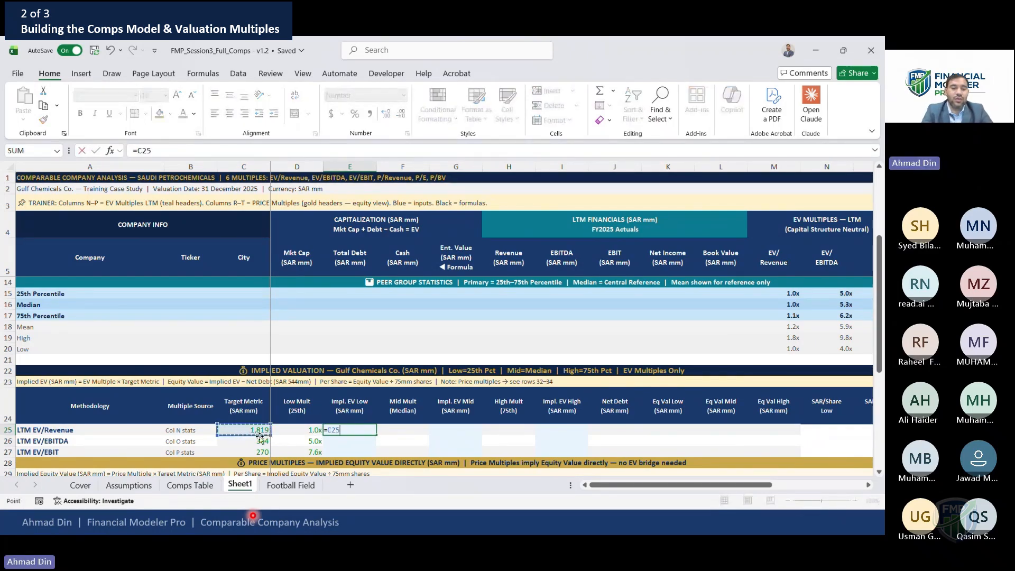
text(*)
key(Left)
key(Return)
key(Up)
key(ctrl+c)
key(Down)
key(shift+Down)
key(Return)
Check the copied Impl. EV Low formulas in the three rows
key(Up)
key(F2)
key(Escape)
key(Down)
key(Down)
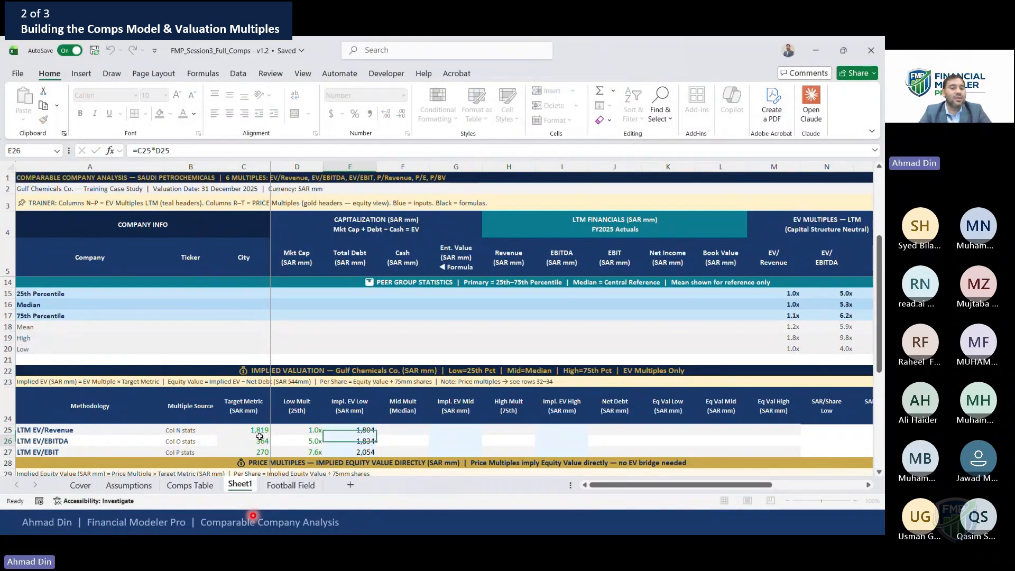
key(Up)
key(Down)
key(Down)
key(Up)
key(Up)
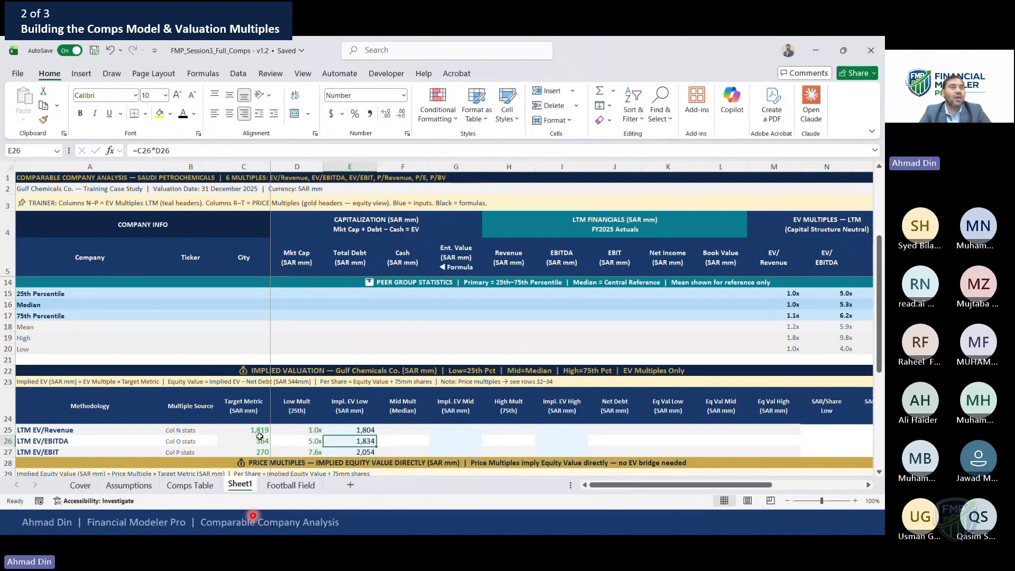
Link the three Mid Mult cells to the EV/Revenue, EV/EBITDA and EV/EBIT median multiples
key(Right)
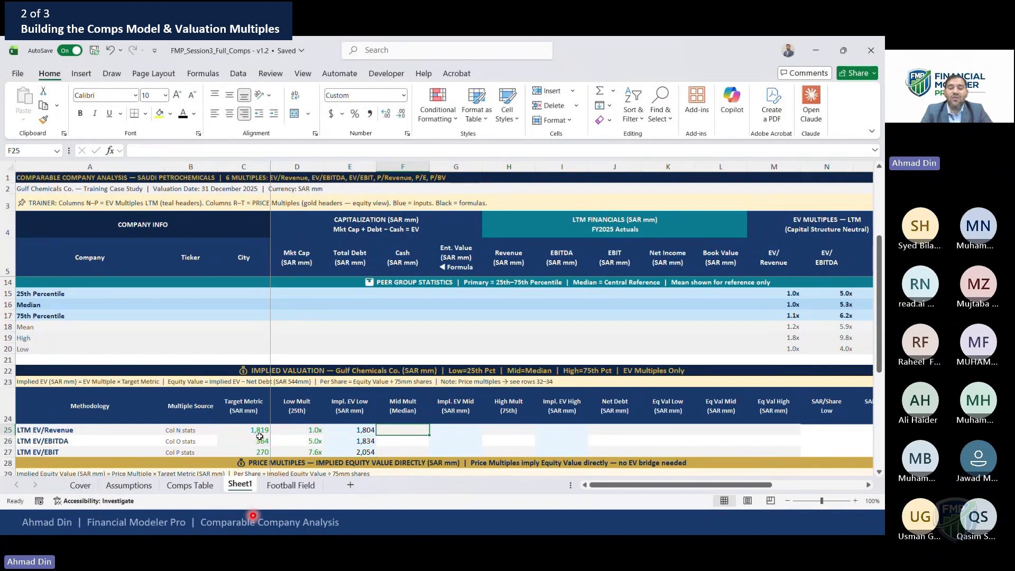
text(=)
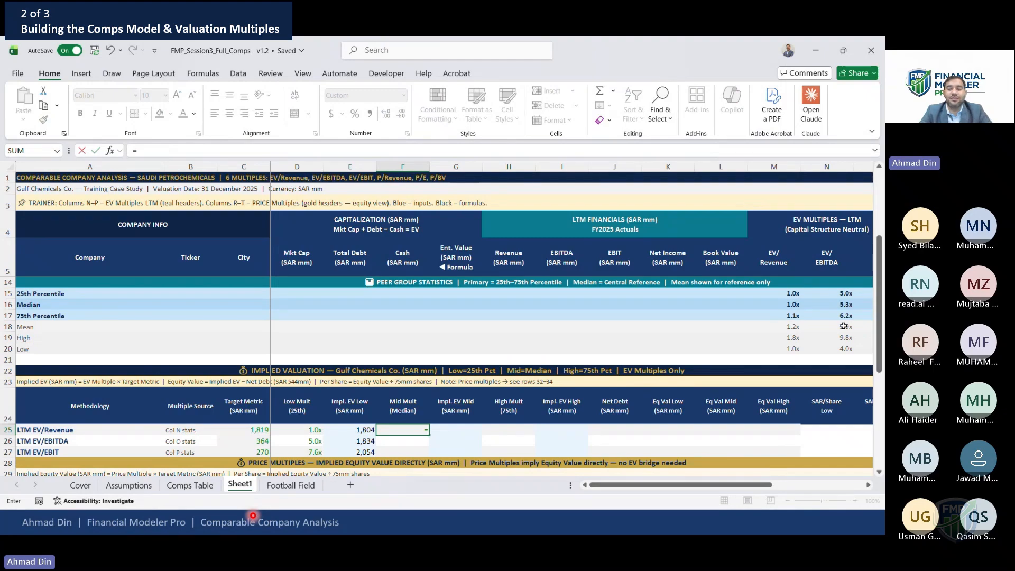
click(794, 305)
key(Return)
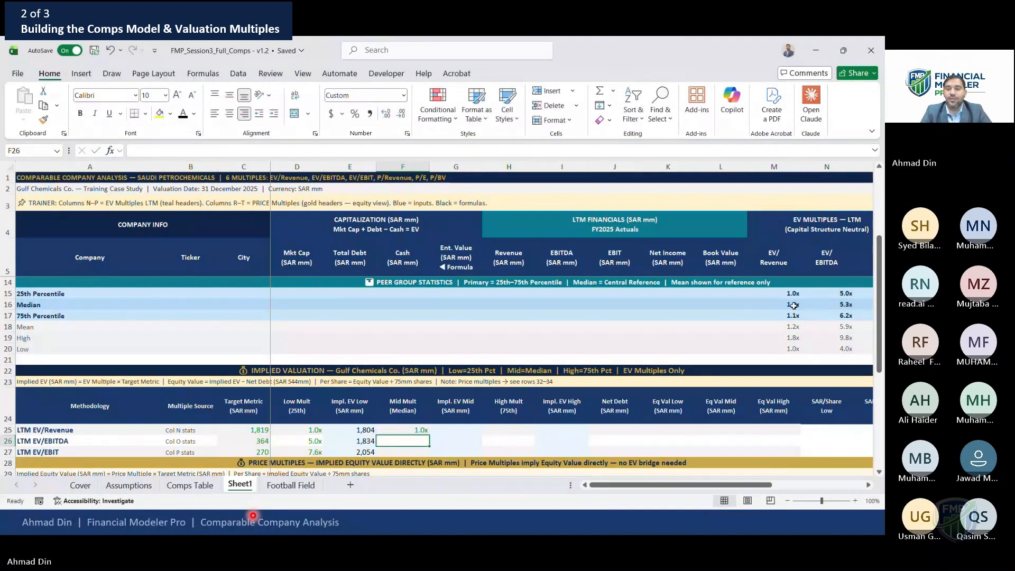
text(=)
click(845, 304)
key(Return)
text(=)
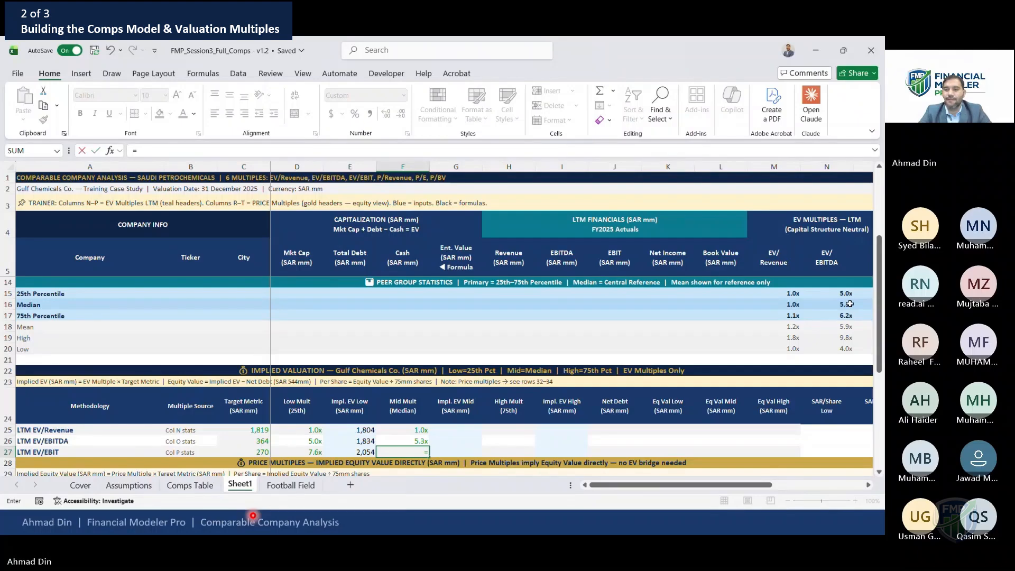
scroll(850, 304, right, 1)
click(850, 304)
key(Return)
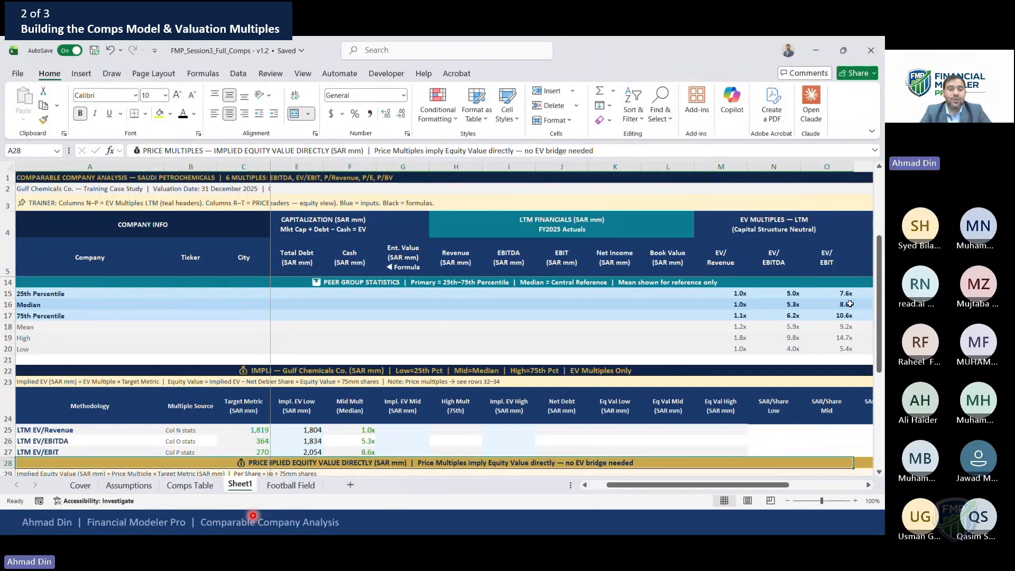
Enter the LTM EV/Revenue Impl. EV Mid formula as Target Metric times Mid Mult
click(365, 431)
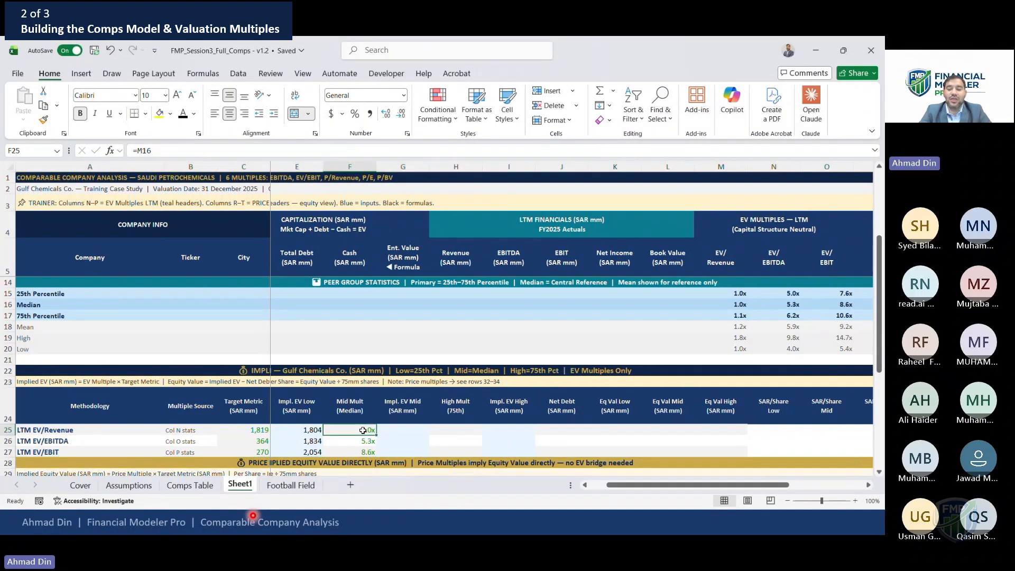
key(Tab)
text(=)
key(Left)
key(Left)
key(Left)
key(Left)
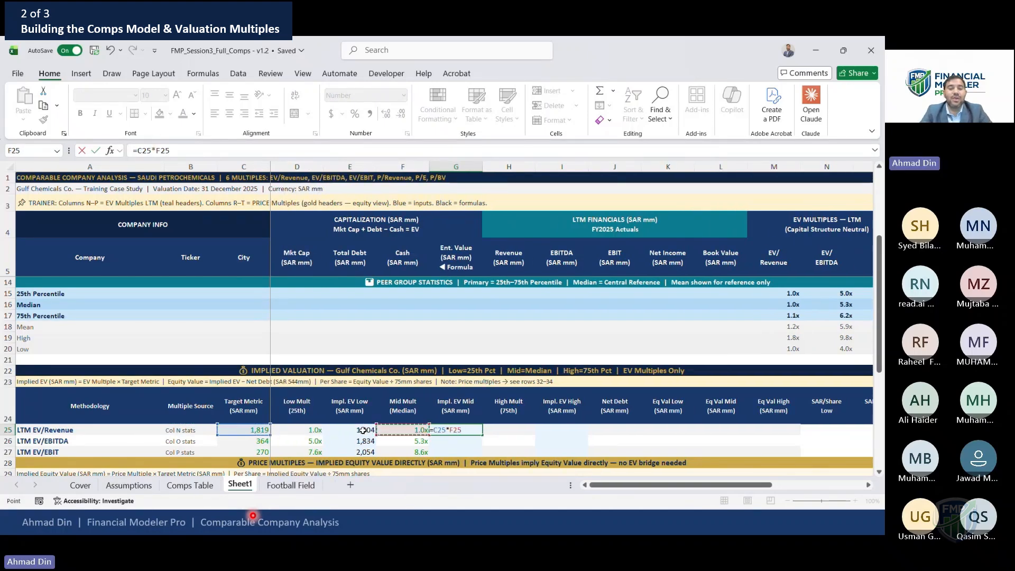
key(Escape)
text(=)
key(Left)
key(Left)
key(Left)
key(Left)
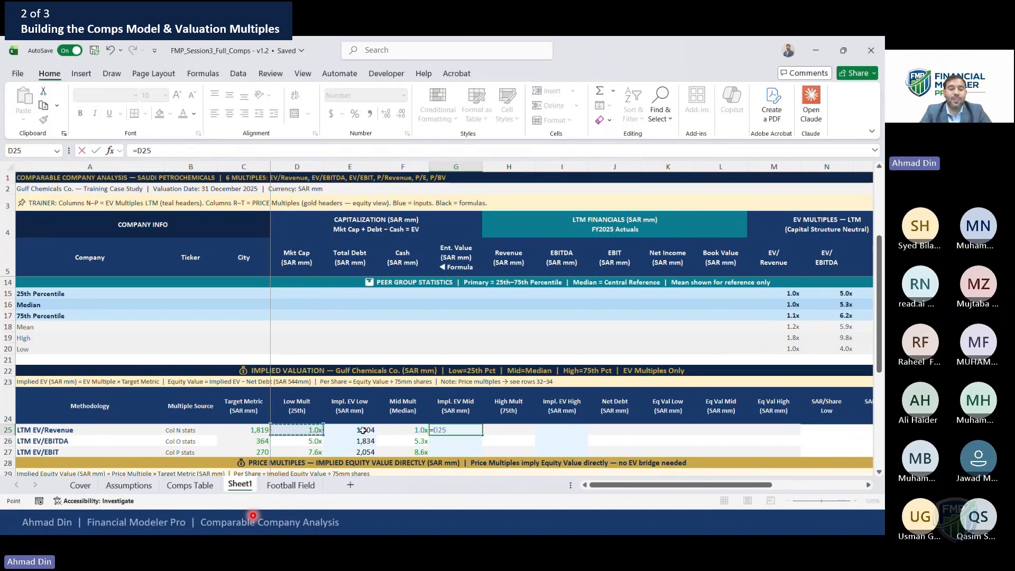
text(*)
key(ctrl+Return)
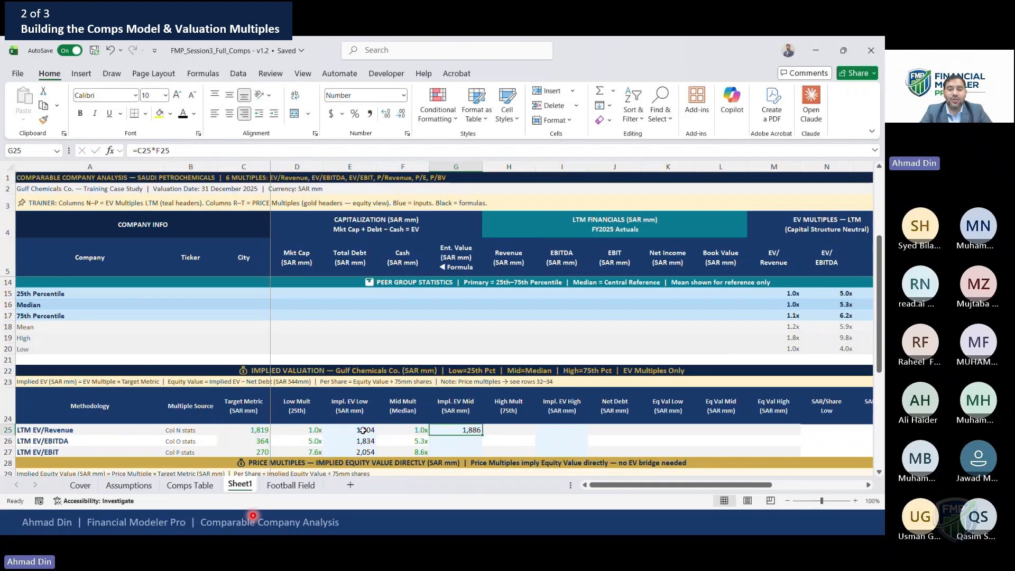
Fill the Impl. EV Mid formula down to the EV/EBITDA and EV/EBIT rows
key(shift+Down)
key(shift+Down)
key(ctrl+d)
key(shift+Up)
key(shift+Up)
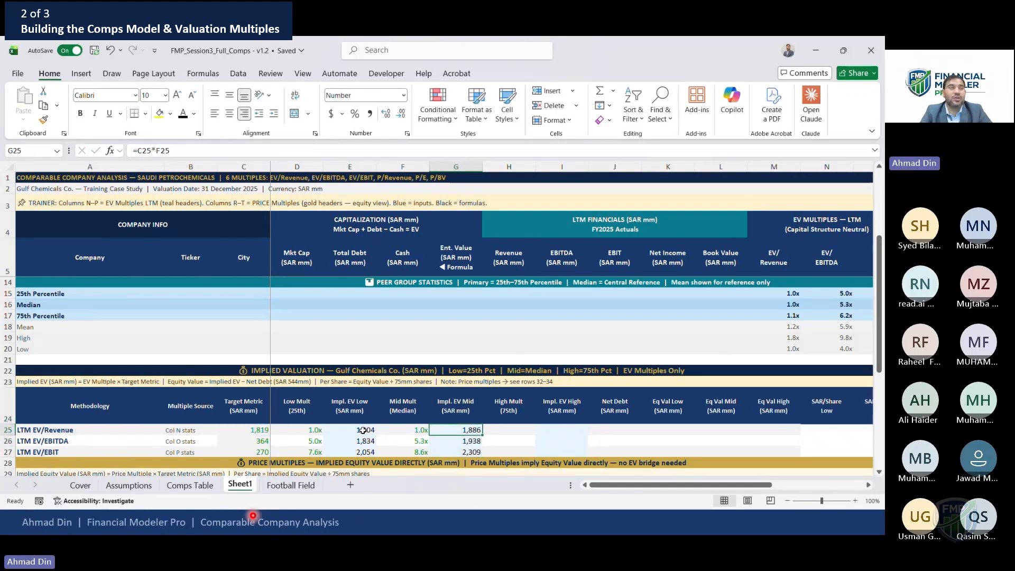
Link the three High Mult cells to the EV/Revenue, EV/EBITDA and EV/EBIT 75th percentile multiples
key(Right)
text(=)
key(Right)
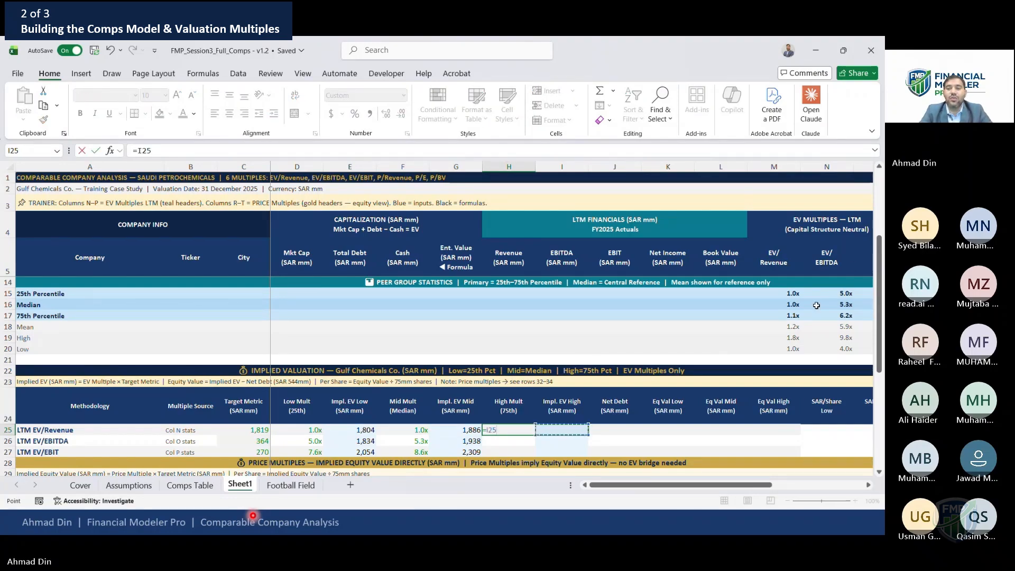
click(792, 316)
key(Return)
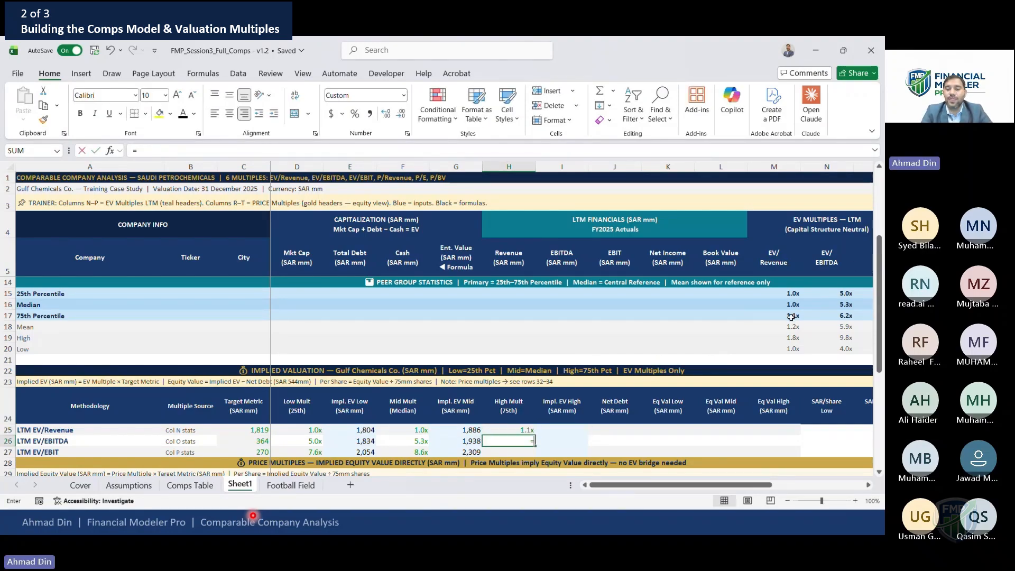
click(836, 315)
key(Return)
text(=)
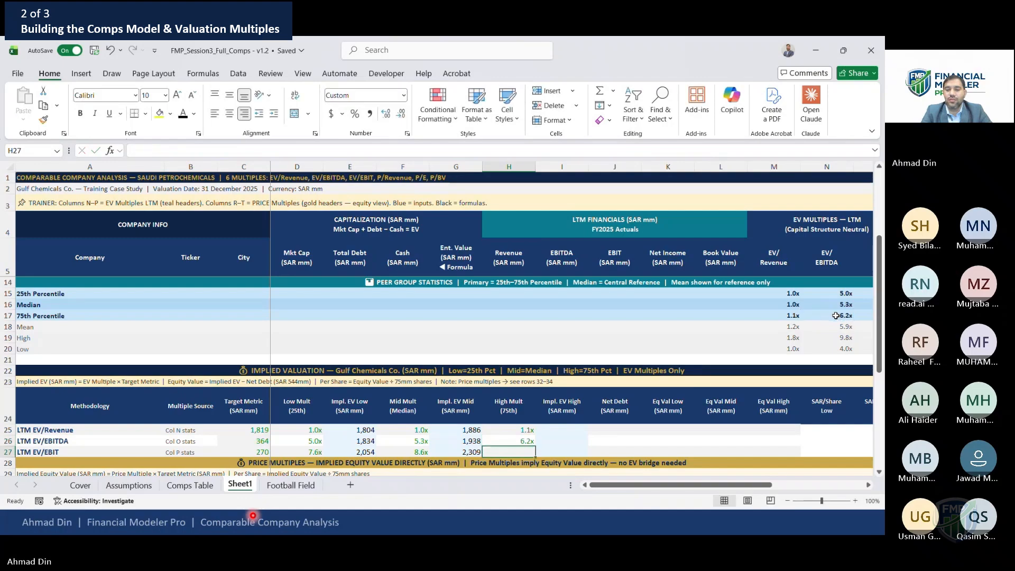
click(836, 316)
key(Right)
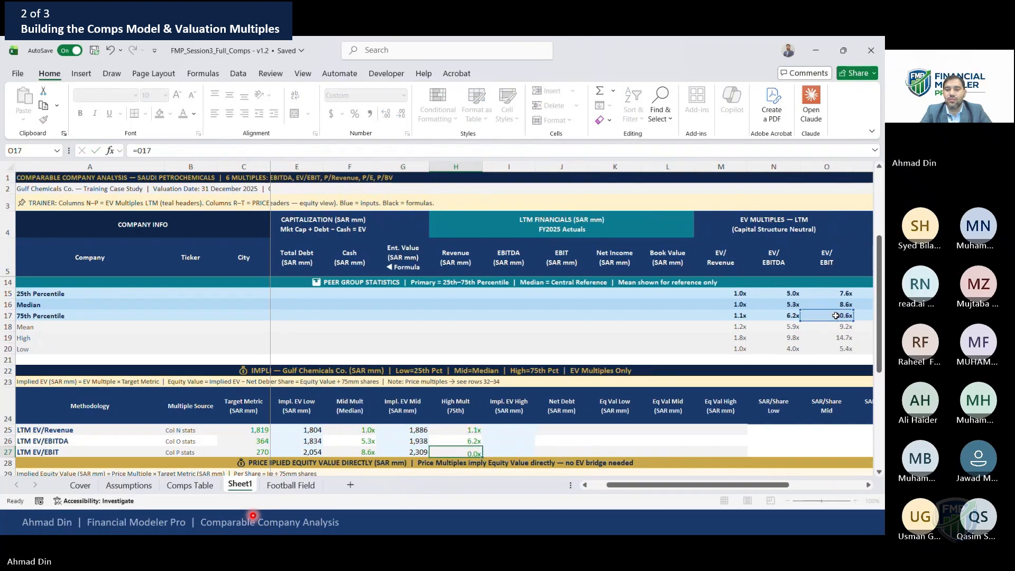
key(Return)
Compute Impl. EV High as Target Metric times High Mult and copy it to the EV/EBITDA and EV/EBIT rows
key(Up)
key(Up)
key(Right)
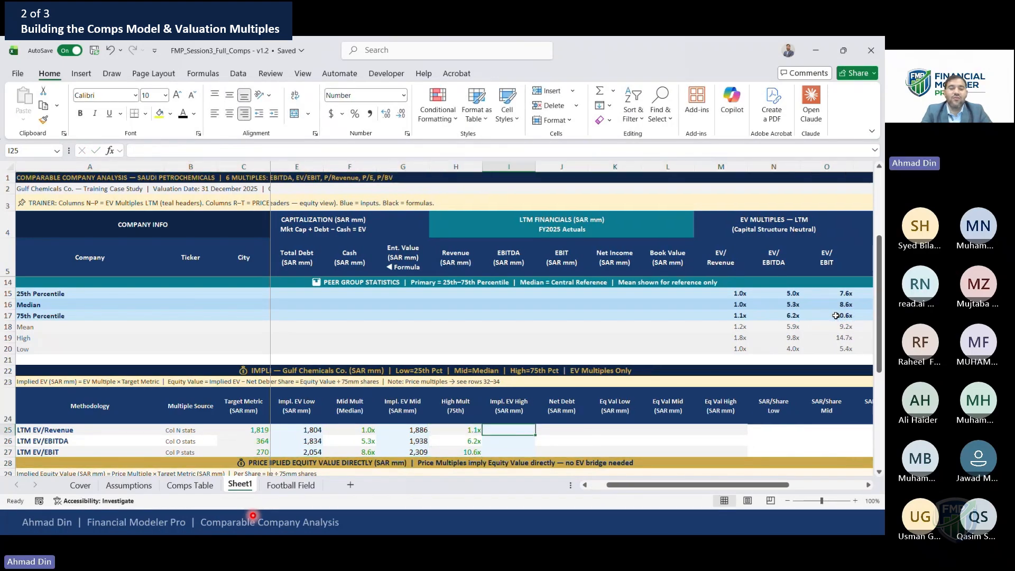
text(=)
key(Left)
key(Left)
key(Left)
key(Left)
key(Left)
key(Left)
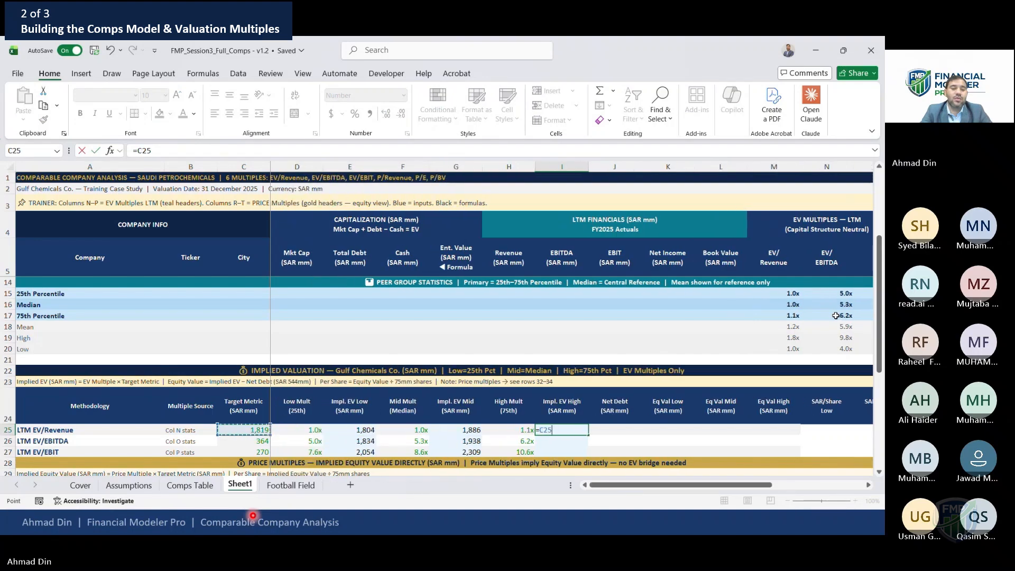
text(*)
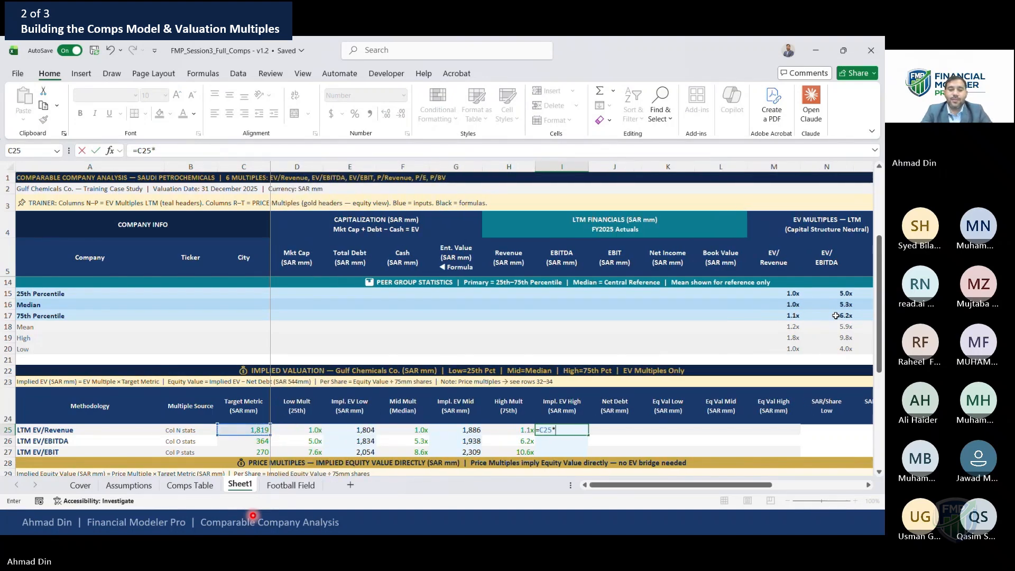
key(Left)
key(Return)
key(Up)
key(ctrl+c)
key(Down)
key(shift+Down)
key(Return)
Review the Impl. EV High formulas in the three rows
key(shift+Up)
key(F2)
key(Escape)
key(Down)
key(Up)
key(Up)
key(Left)
key(Left)
key(Left)
key(Left)
key(Left)
key(Right)
Re-enter the LTM EV/Revenue Impl. EV Low formula as =C25*D25
text(=C25*D25)
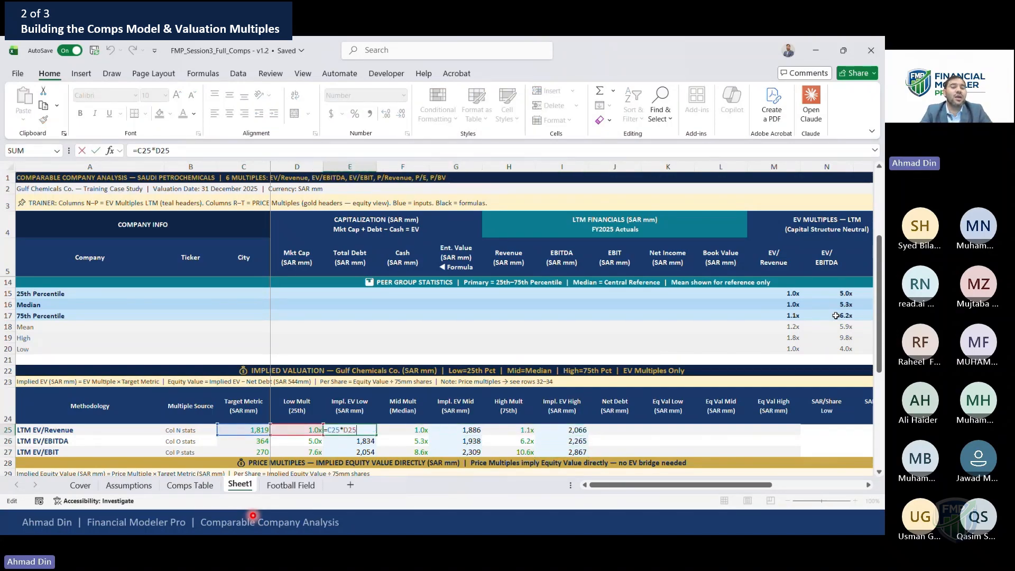
key(ctrl+Return)
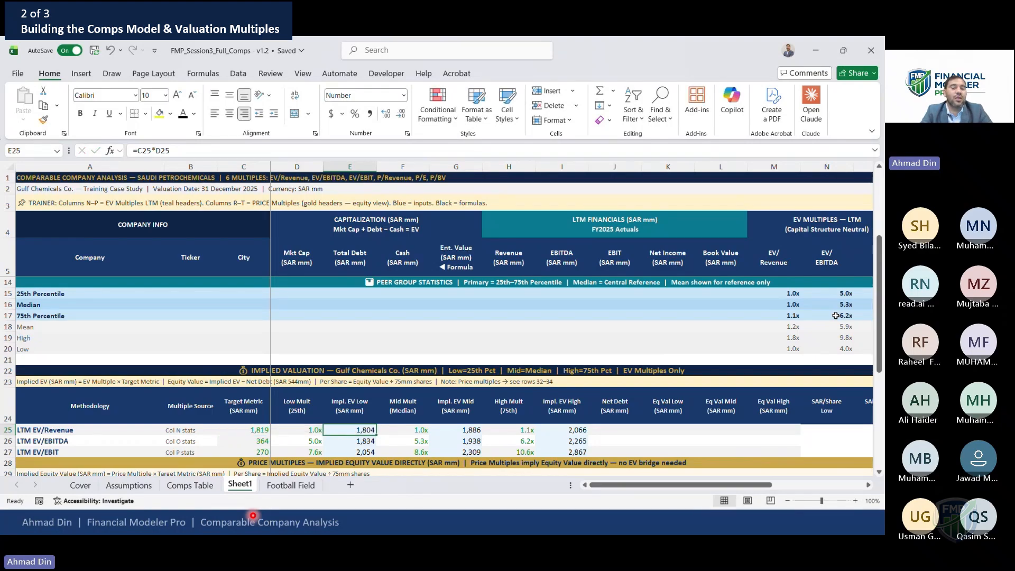
key(Right)
key(Right)
key(Right)
key(Right)
key(F2)
key(Escape)
Rewrite the LTM EV/Revenue Impl. EV Low formula as =$C25*D25, locking the Target Metric column
key(Left)
key(Left)
key(Left)
key(Left)
text(=)
key(Left)
key(Left)
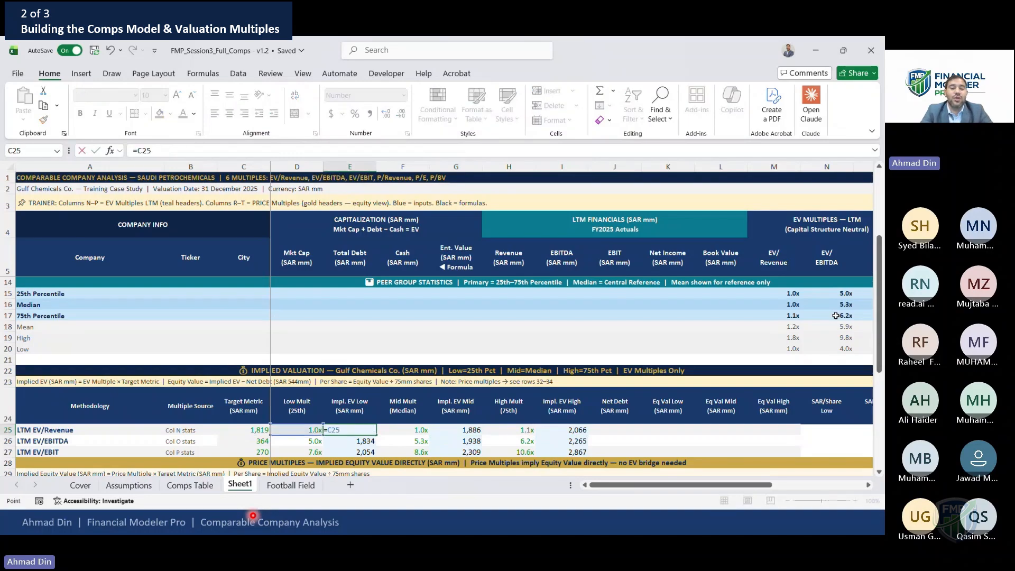
key(F4)
key(F4)
key(F4)
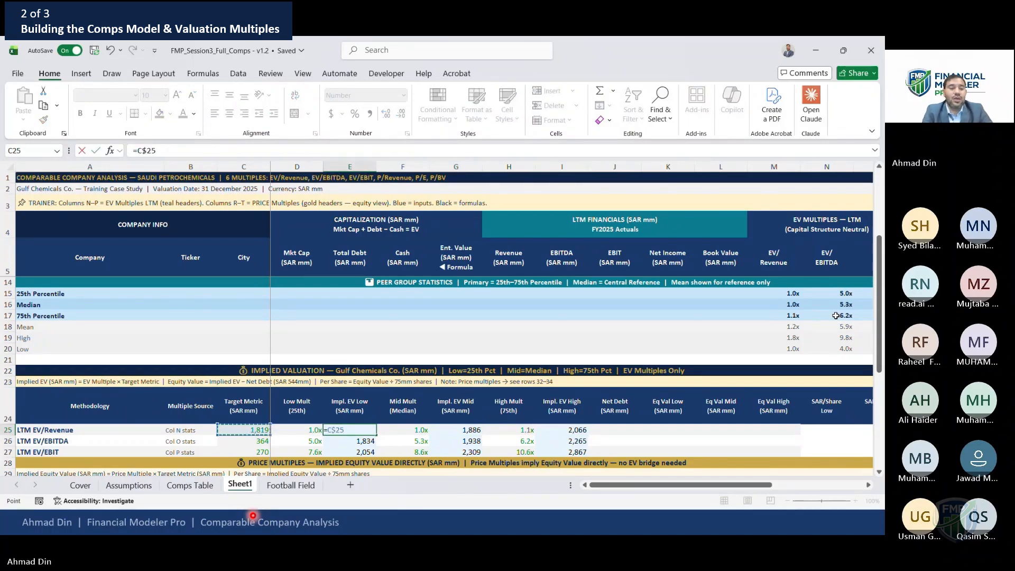
text(*)
key(Left)
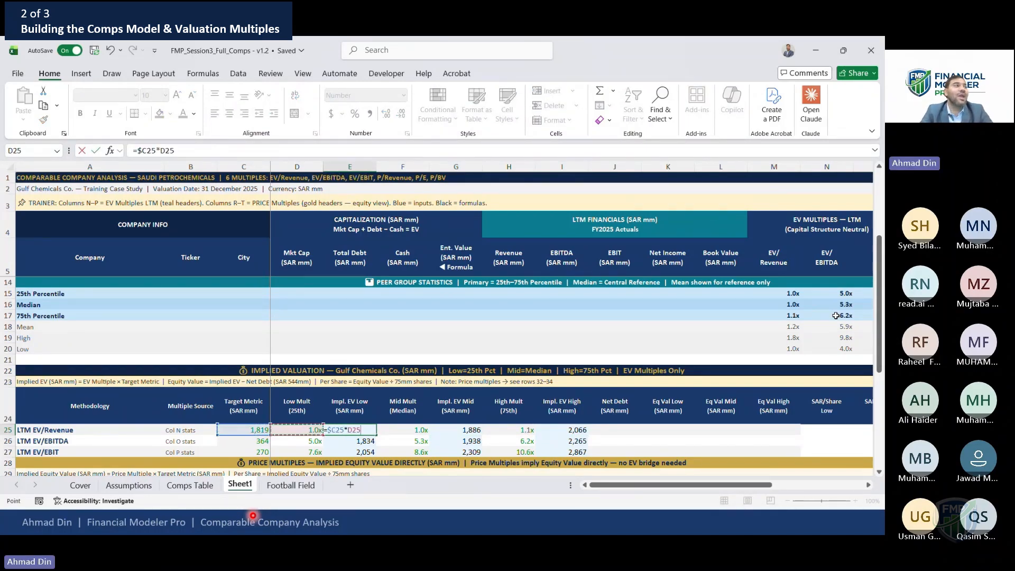
key(ctrl+Return)
Copy the Impl. EV Low formula down the three rows and into the Impl. EV Mid and Impl. EV High columns
key(ctrl+c)
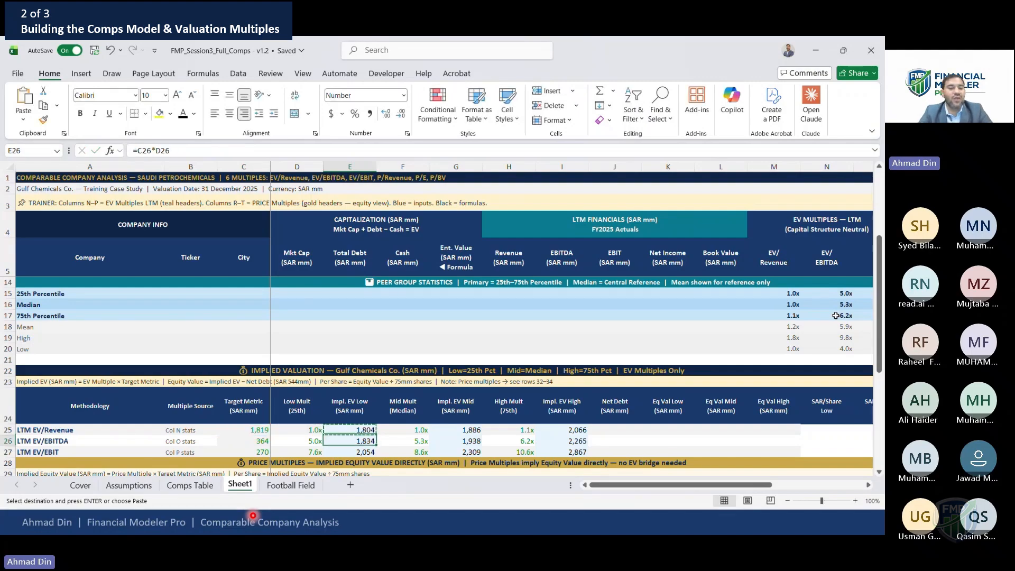
key(Down)
key(shift+Down)
key(ctrl+v)
key(Up)
key(shift+Down)
key(shift+Down)
key(ctrl+c)
key(Right)
key(Right)
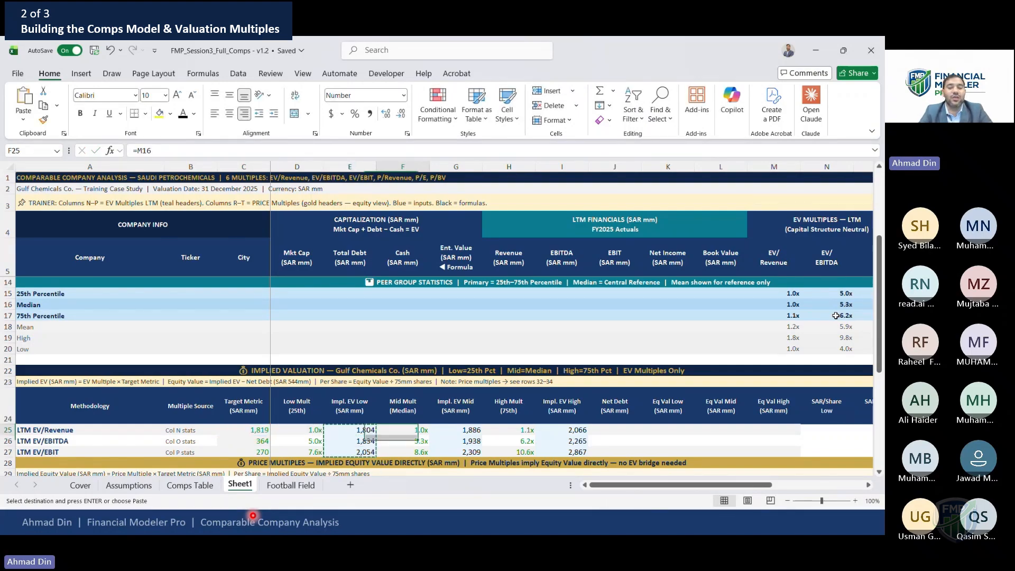
key(shift+Down)
key(shift+Down)
key(ctrl+v)
key(Right)
key(Right)
key(Right)
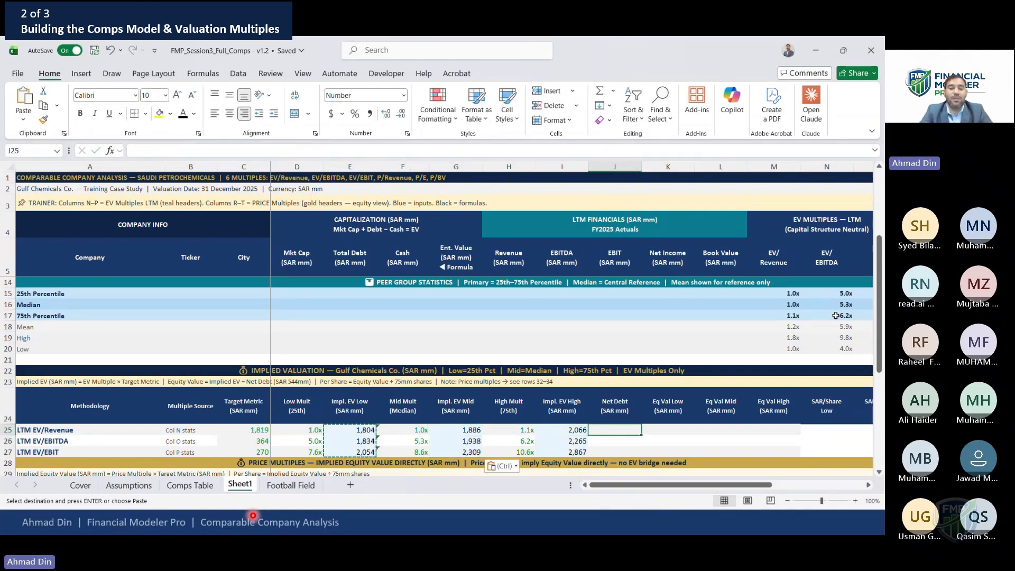
key(Left)
key(shift+Down)
key(shift+Down)
key(ctrl+v)
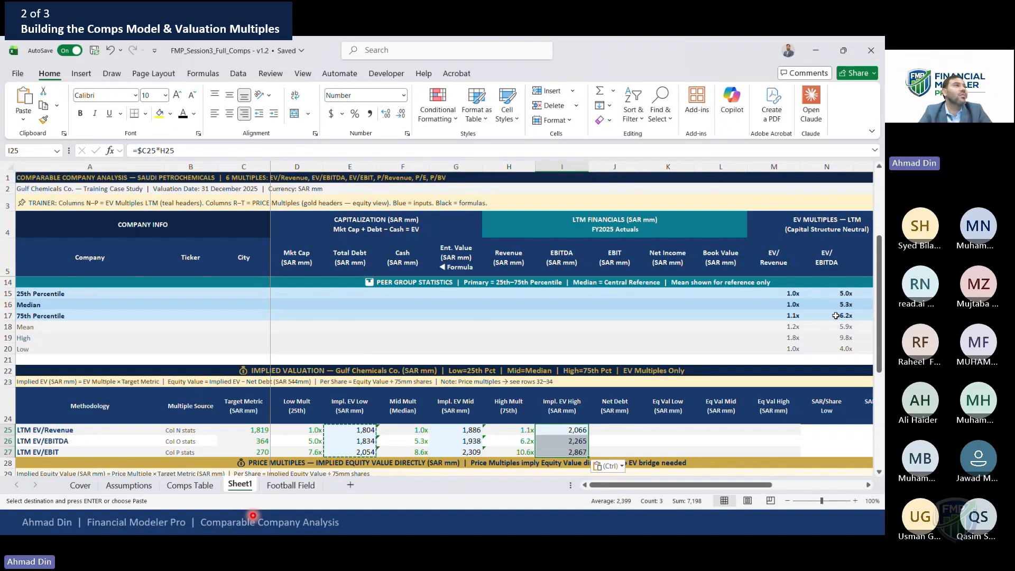
key(Right)
key(Right)
key(Left)
key(Escape)
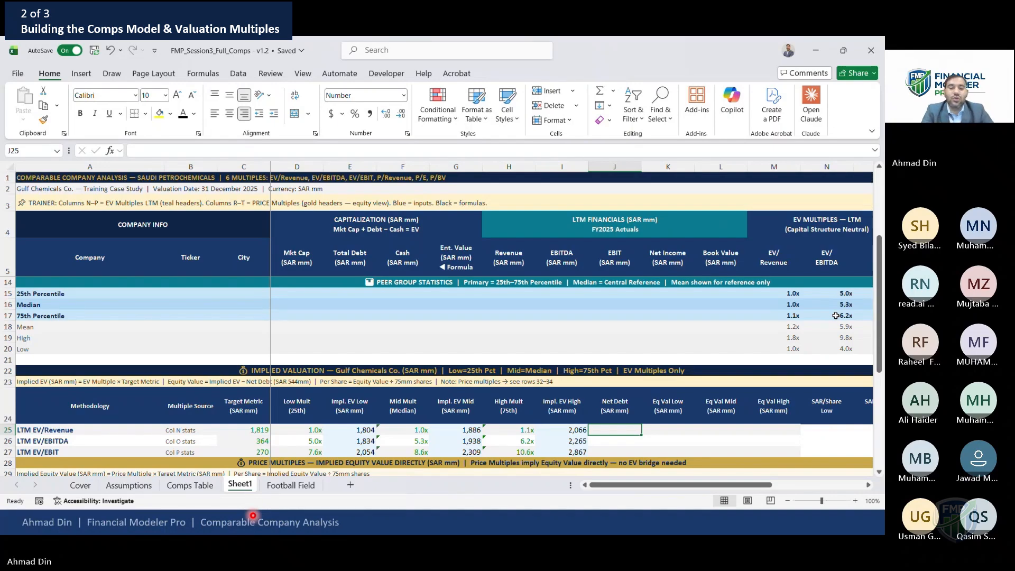
Link the LTM EV/Revenue Net Debt cell to the Net Debt on the Assumptions sheet as an absolute reference
text(=)
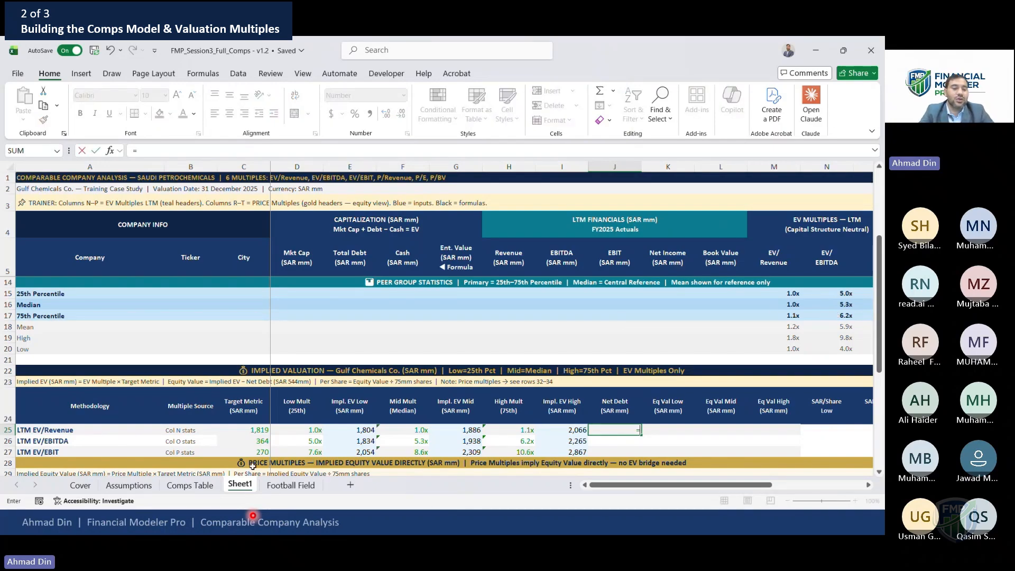
click(129, 485)
click(415, 343)
key(Down)
key(Down)
key(Down)
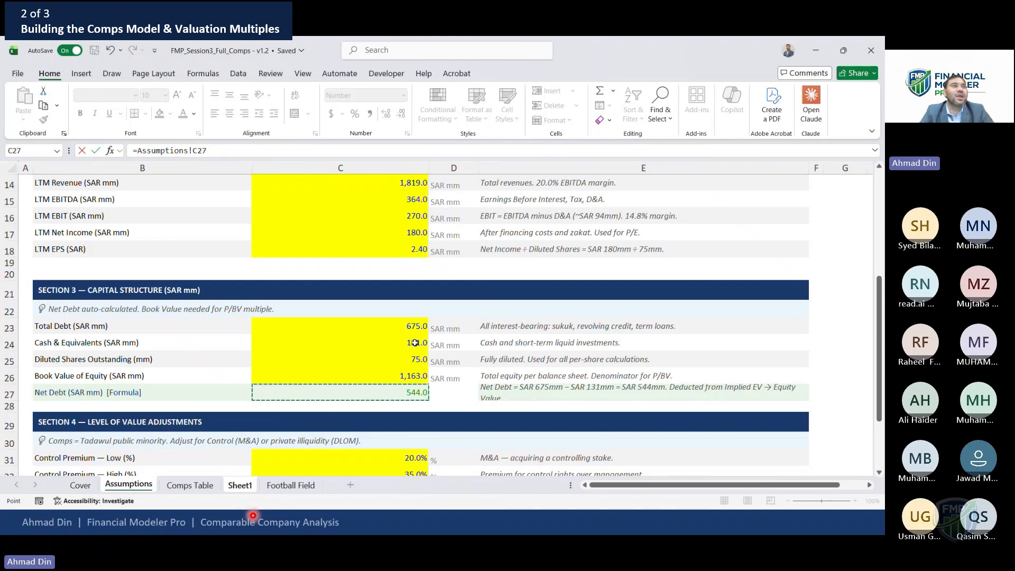
key(Return)
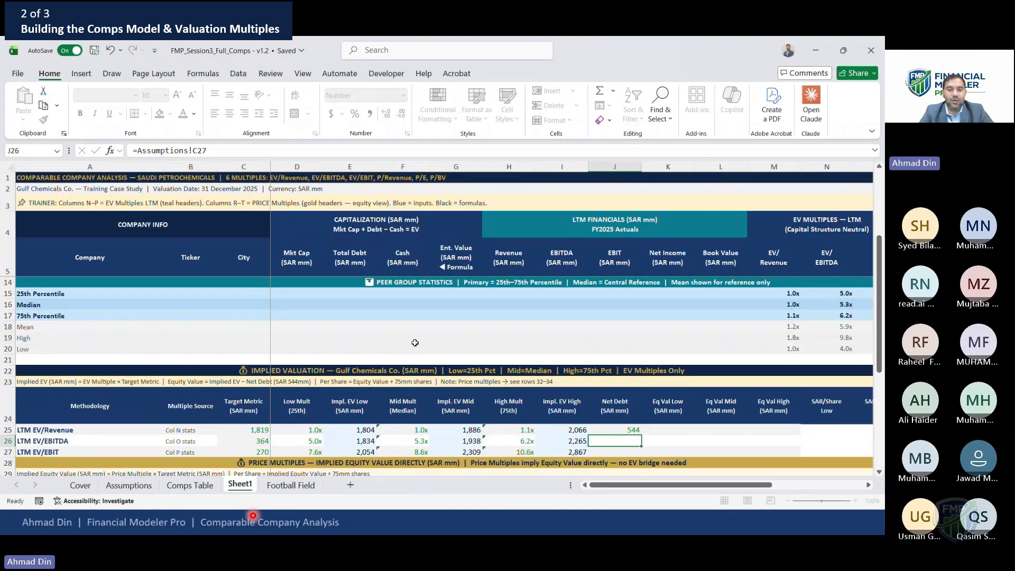
key(Up)
key(F2)
key(F4)
key(ctrl+Return)
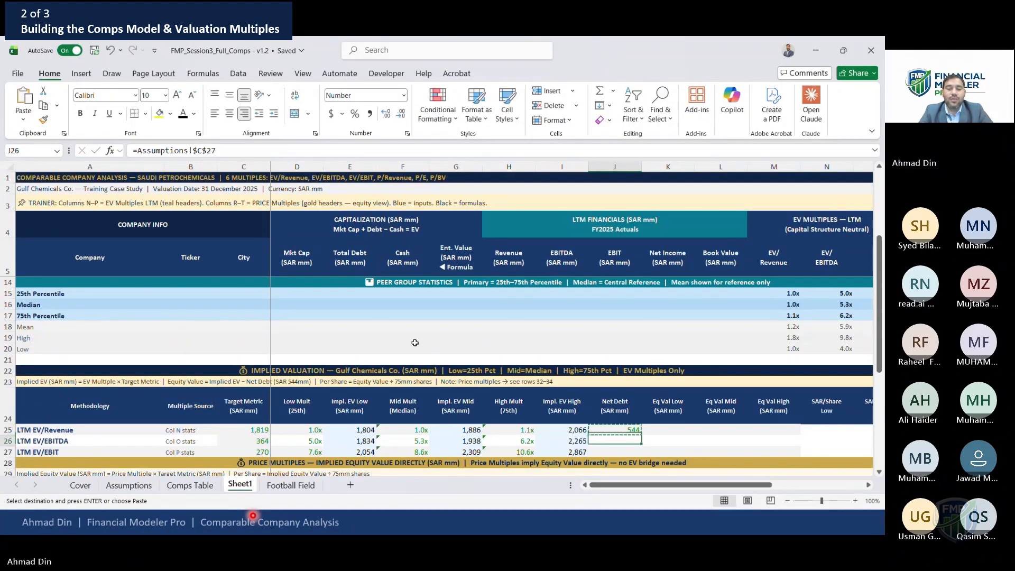
Copy the Net Debt link down to the EV/EBITDA and EV/EBIT rows
key(ctrl+c)
key(Down)
key(shift+Down)
key(ctrl+v)
key(Escape)
key(Up)
key(Right)
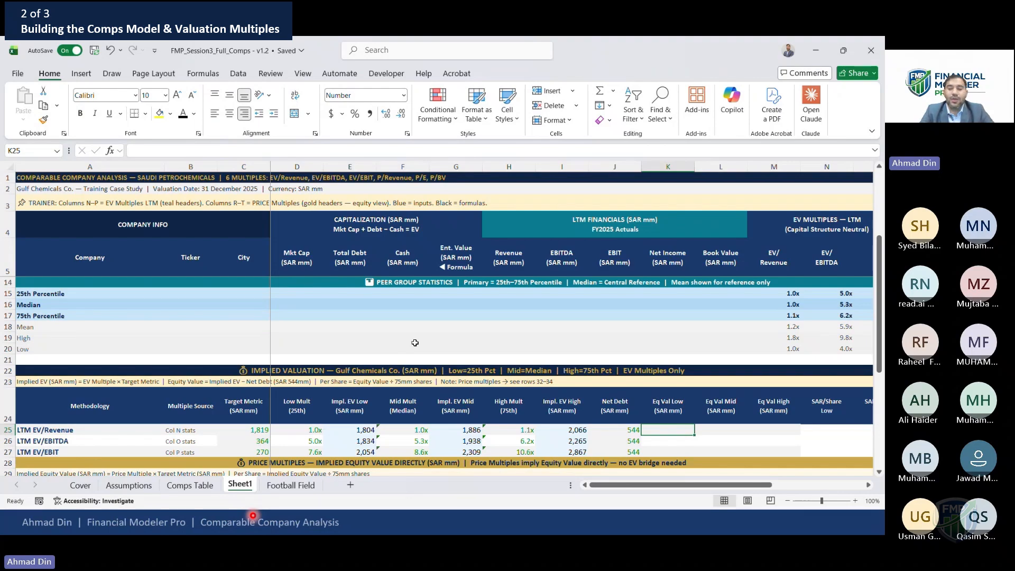
key(Left)
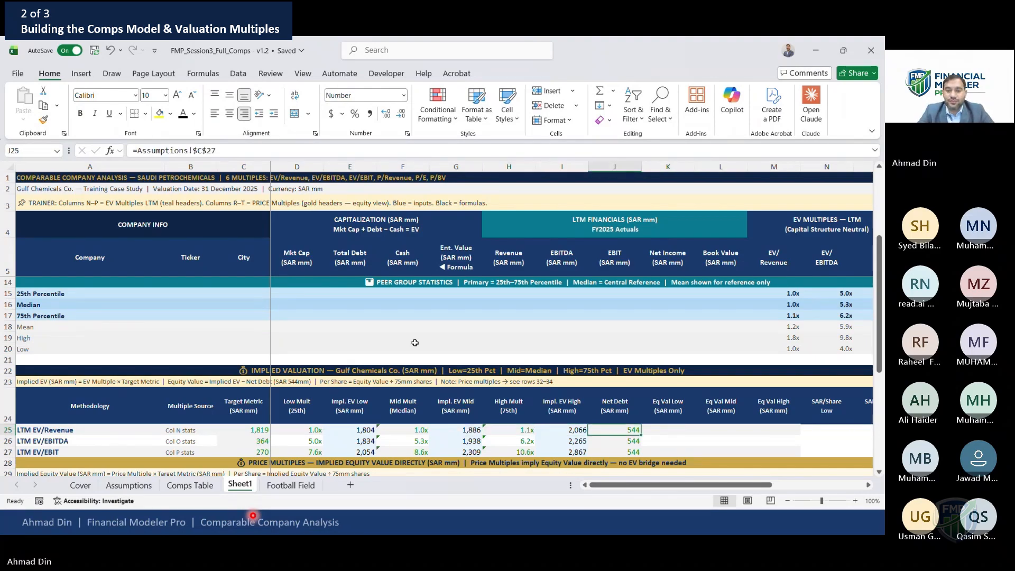
key(Right)
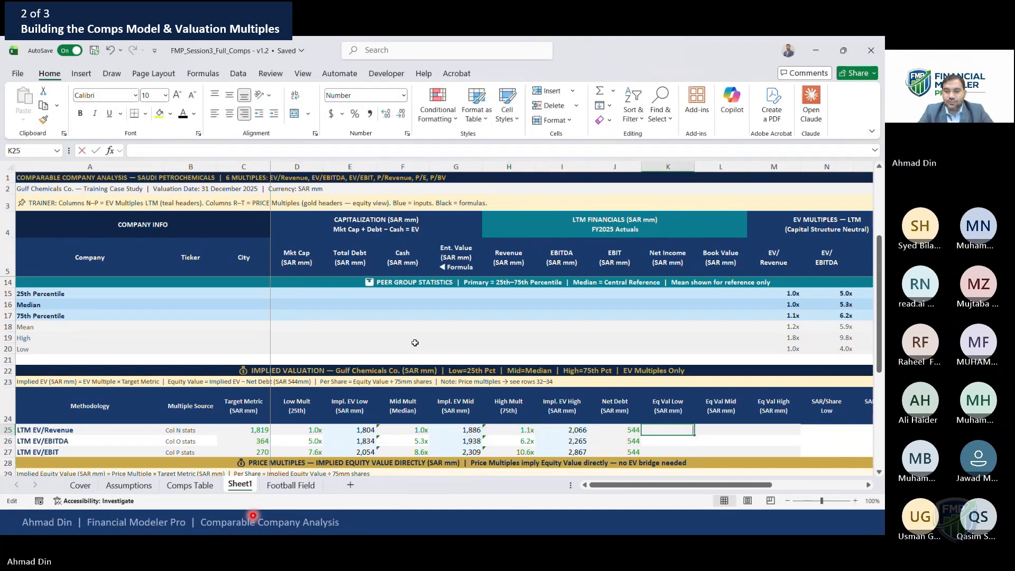
key(Left)
key(Right)
Compute Eq Val Low as =E25-J25 and Eq Val Mid as =G25-J25 for the EV/Revenue row
text(=)
key(Left)
key(Left)
key(Left)
key(Left)
key(Left)
key(Left)
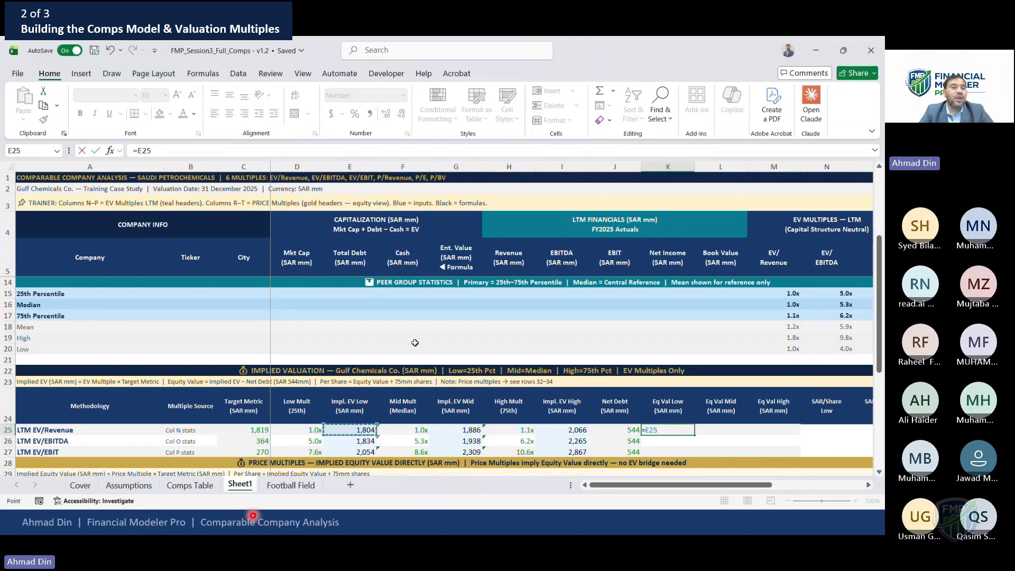
text(-)
key(Left)
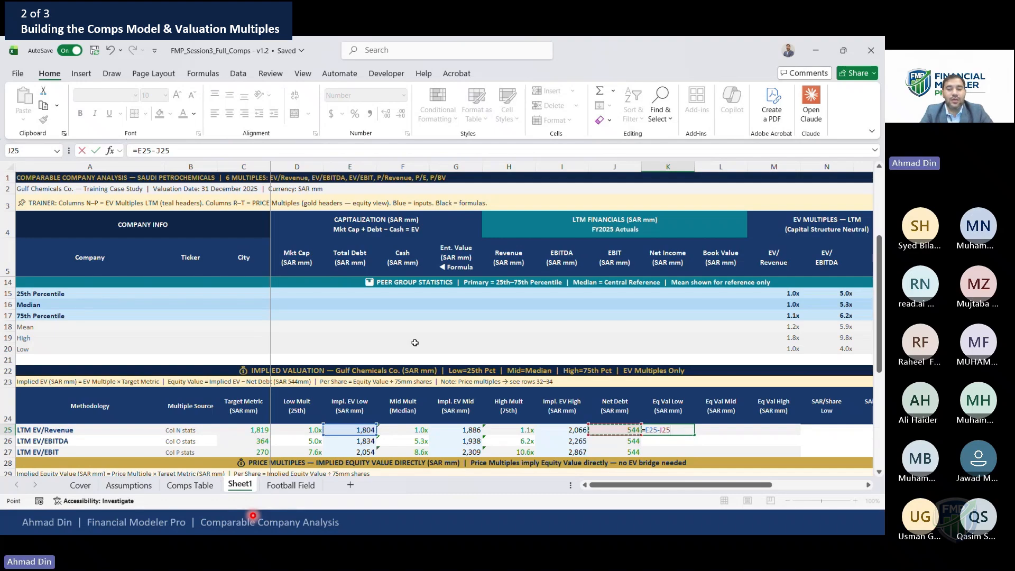
key(Tab)
text(=)
key(Left)
key(Left)
key(Left)
key(Left)
key(Left)
text(-)
Compute Eq Val High for the EV/Revenue row as =I25-J25
key(Left)
key(Left)
key(Return)
key(Up)
key(Right)
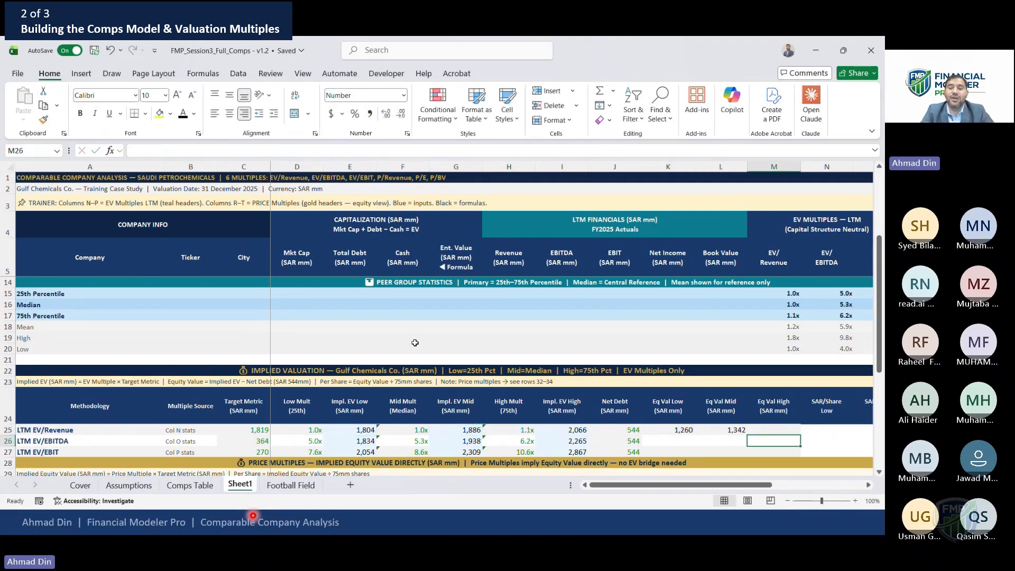
text(=)
key(Left)
key(Left)
key(Left)
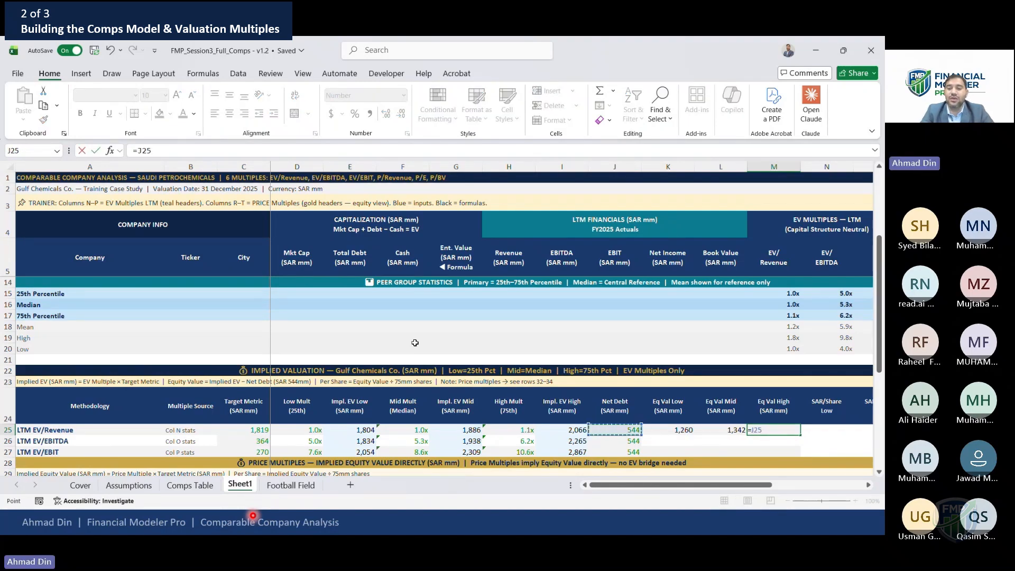
key(Left)
text(-)
key(Left)
key(Left)
key(Return)
key(Up)
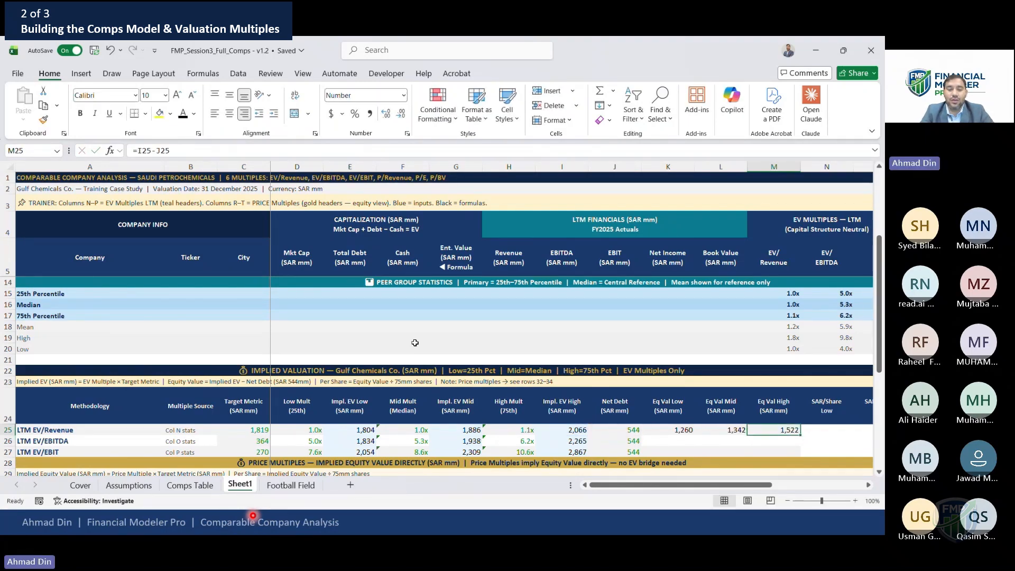
Copy the three Eq Val formulas down to the EV/EBITDA and EV/EBIT rows
key(Left)
key(Left)
key(shift+Right)
key(shift+Right)
key(ctrl+c)
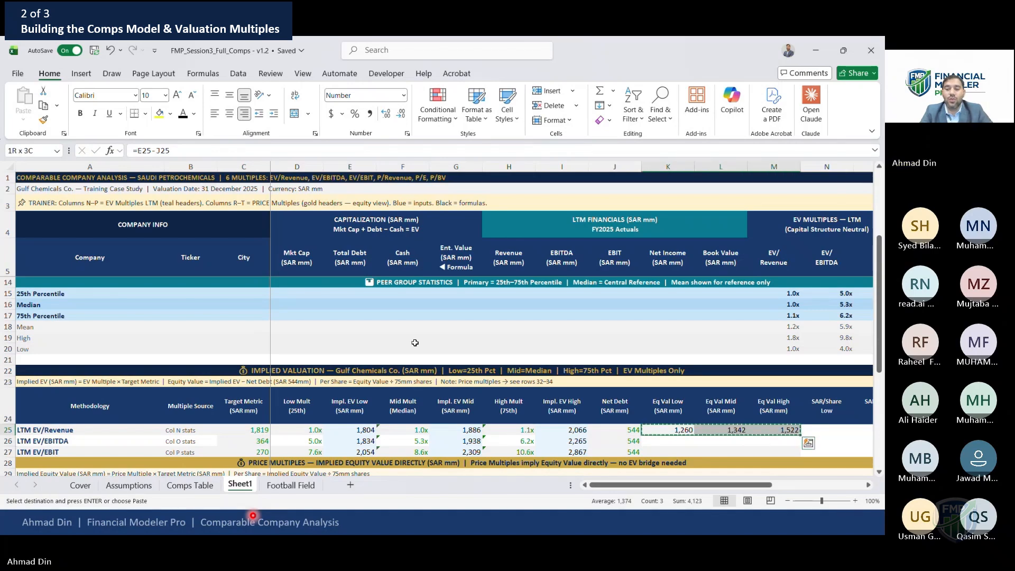
key(Down)
key(shift+Down)
key(ctrl+v)
key(Escape)
key(Right)
key(Right)
key(Right)
key(Up)
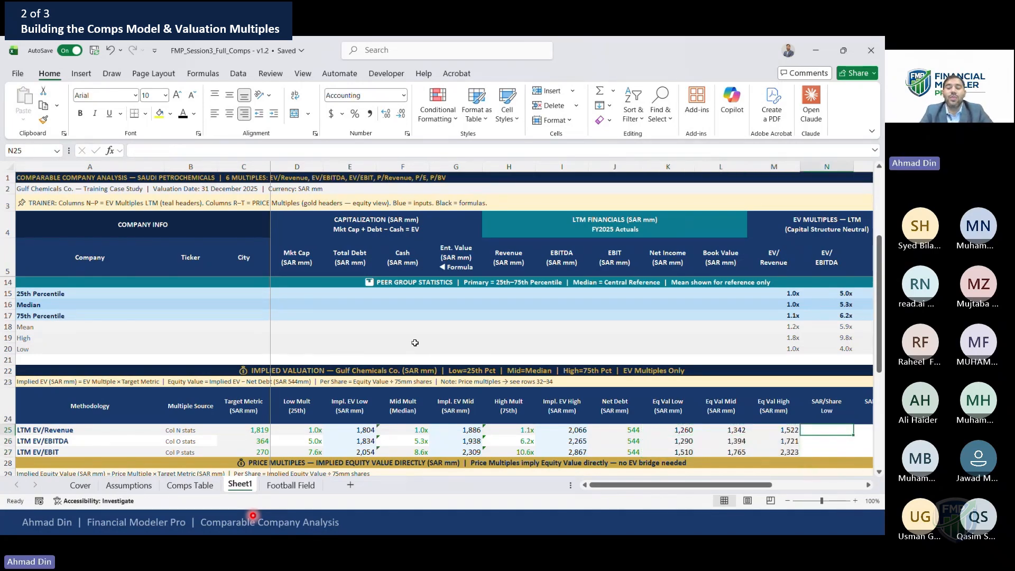
scroll(416, 343, right, 2)
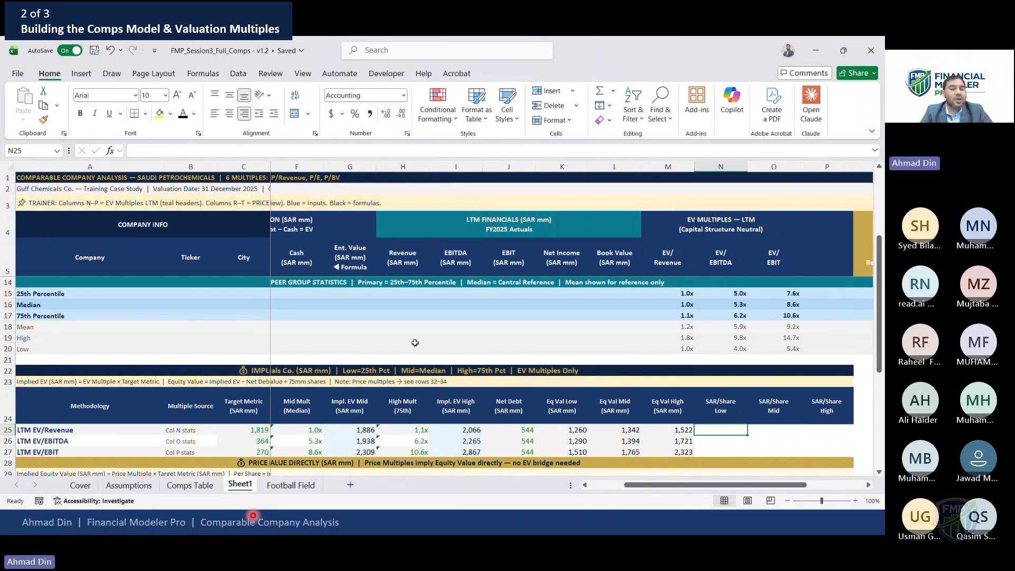
text(=)
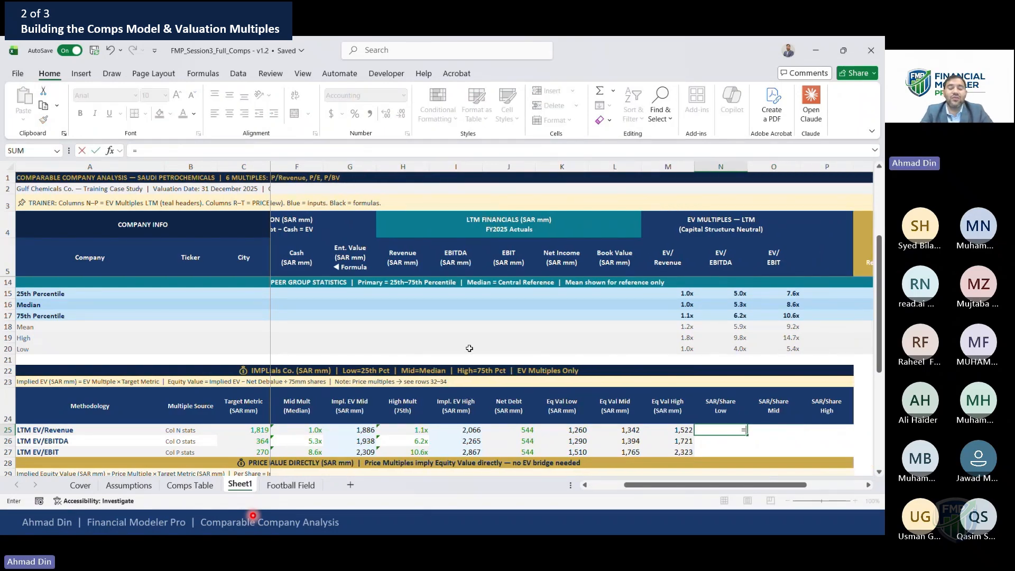
key(Escape)
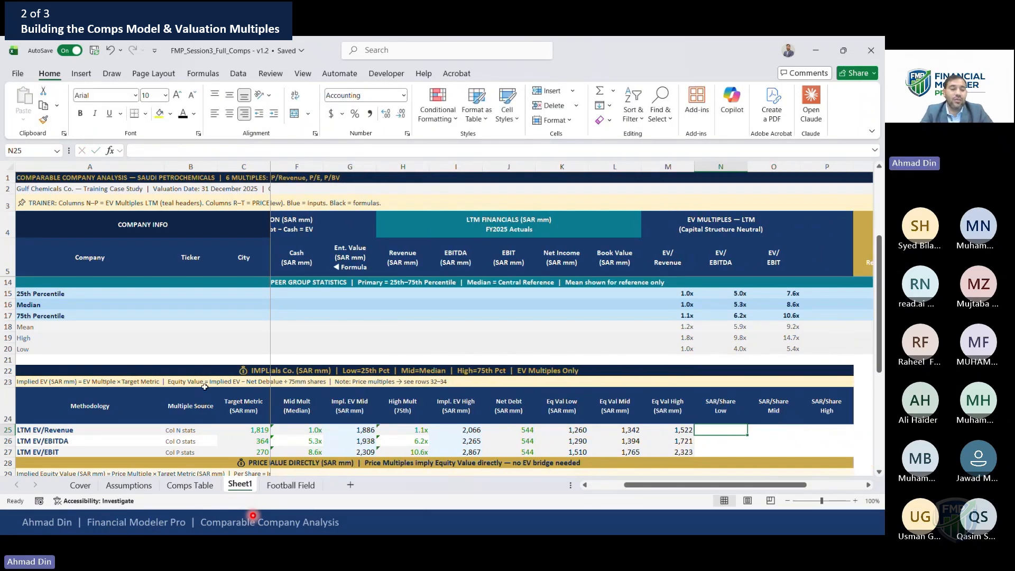
On the Assumptions sheet, change the Diluted Shares Outstanding unit label to X MM
click(136, 485)
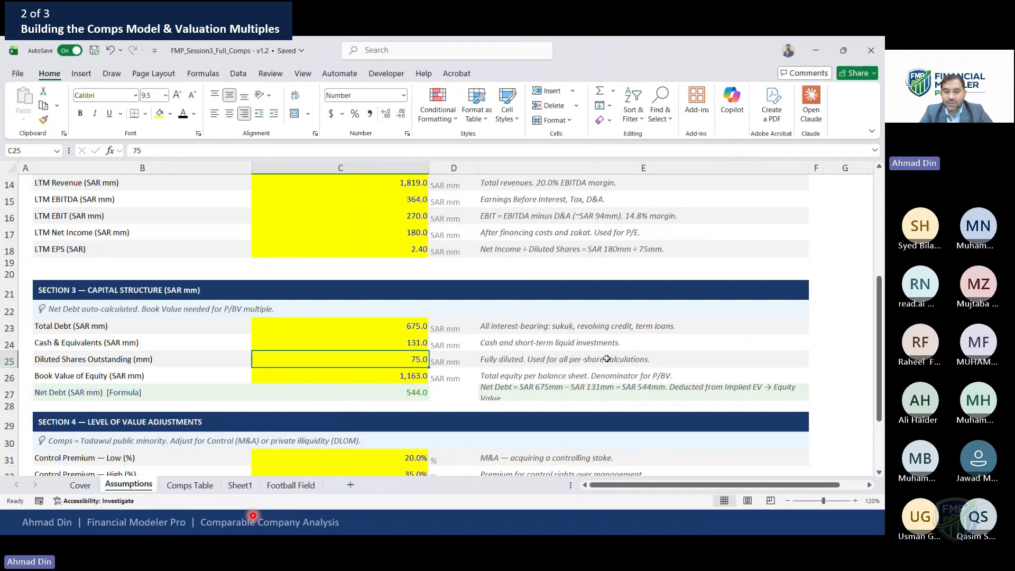
click(413, 404)
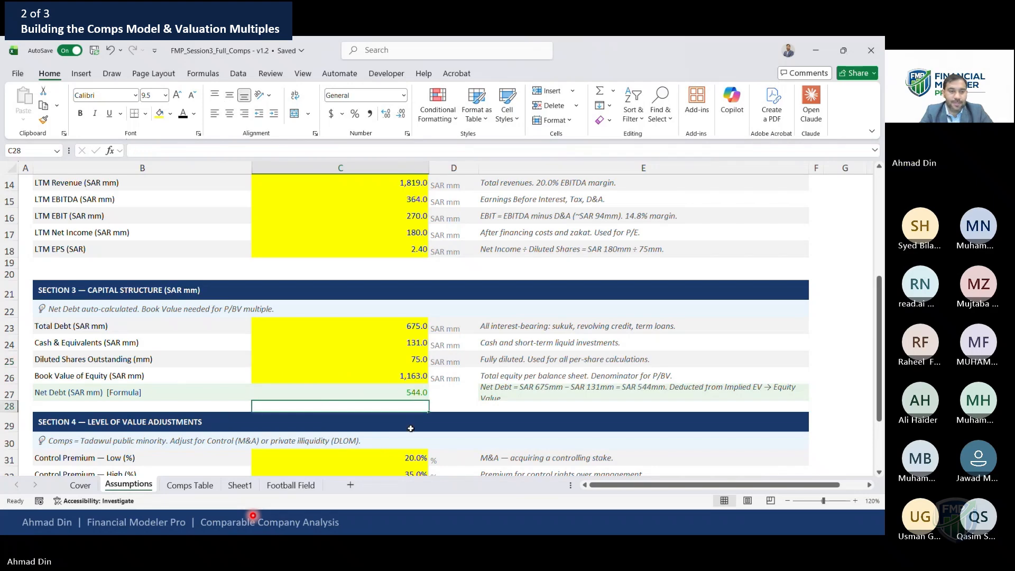
click(102, 358)
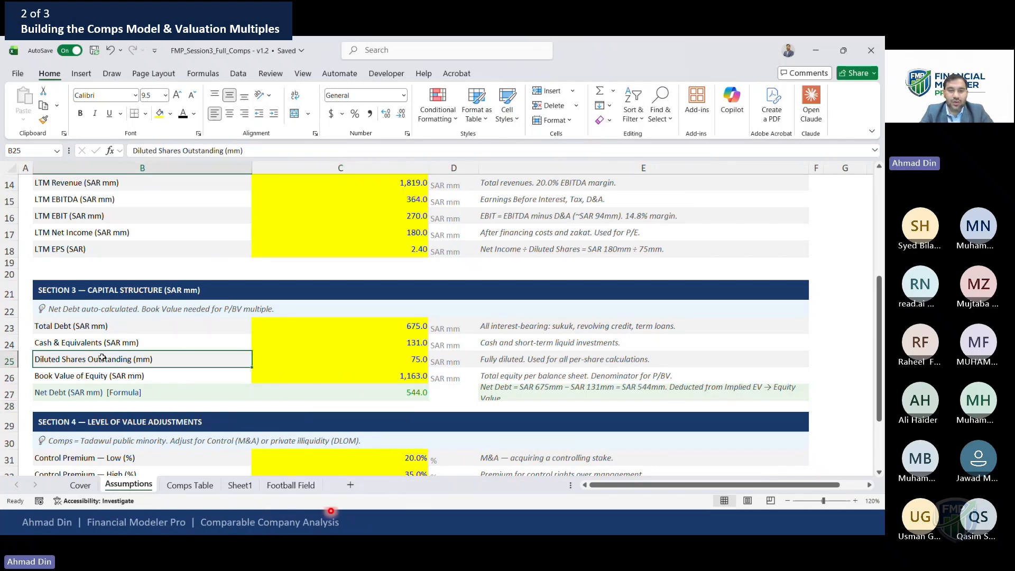
key(Right)
key(Right)
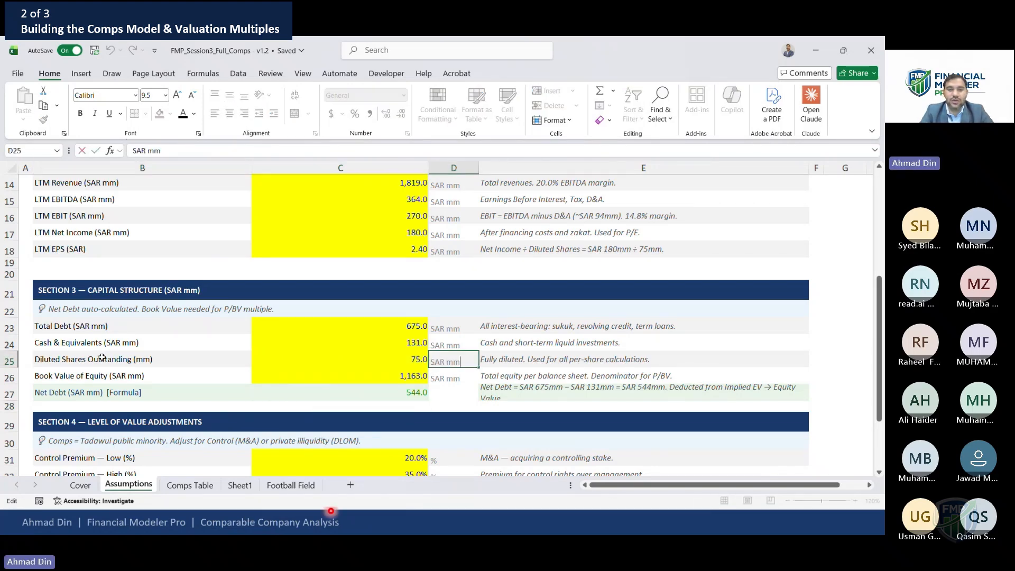
key(BackSpace)
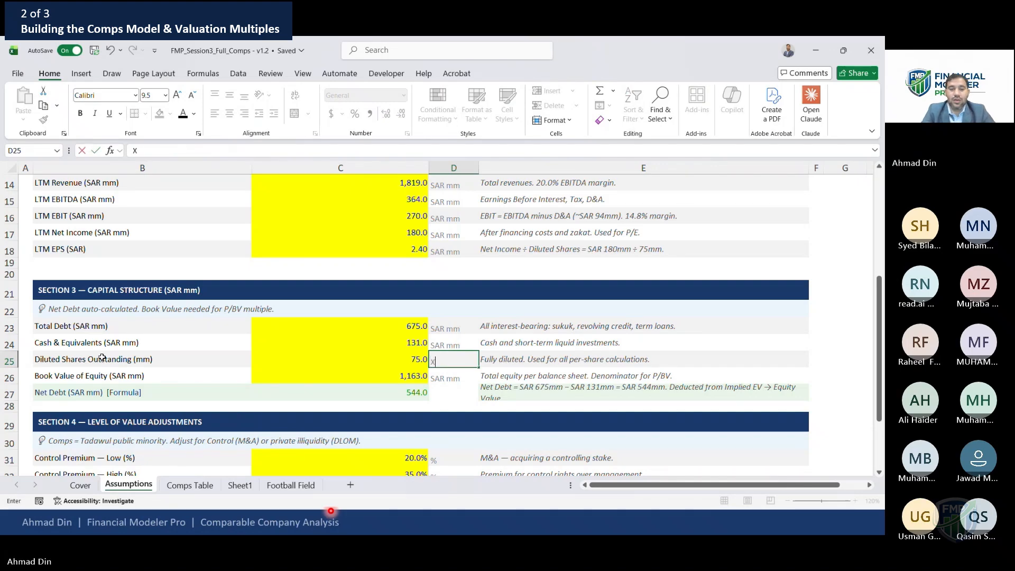
text(x)
key(Left)
key(F2)
key(Escape)
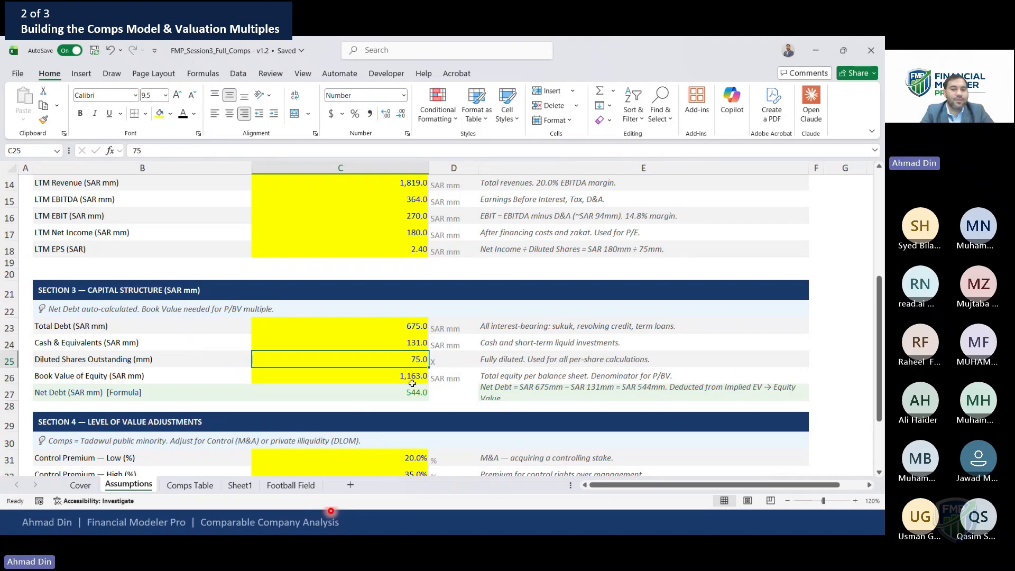
double_click(455, 364)
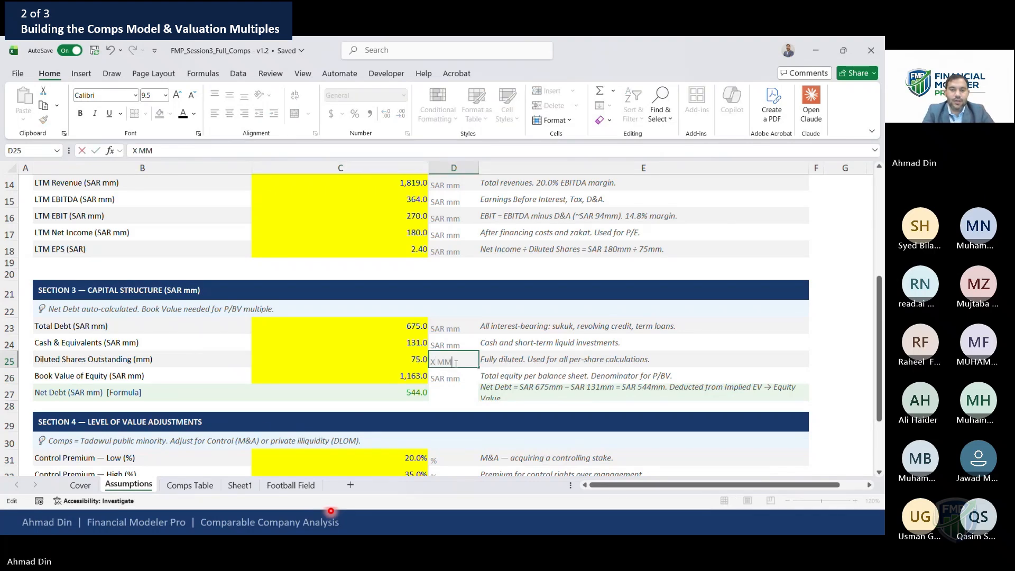
key(Return)
Enter the SAR/Share Low formula for the EV/Revenue row as =M25 divided by Assumptions!$C$25
click(240, 486)
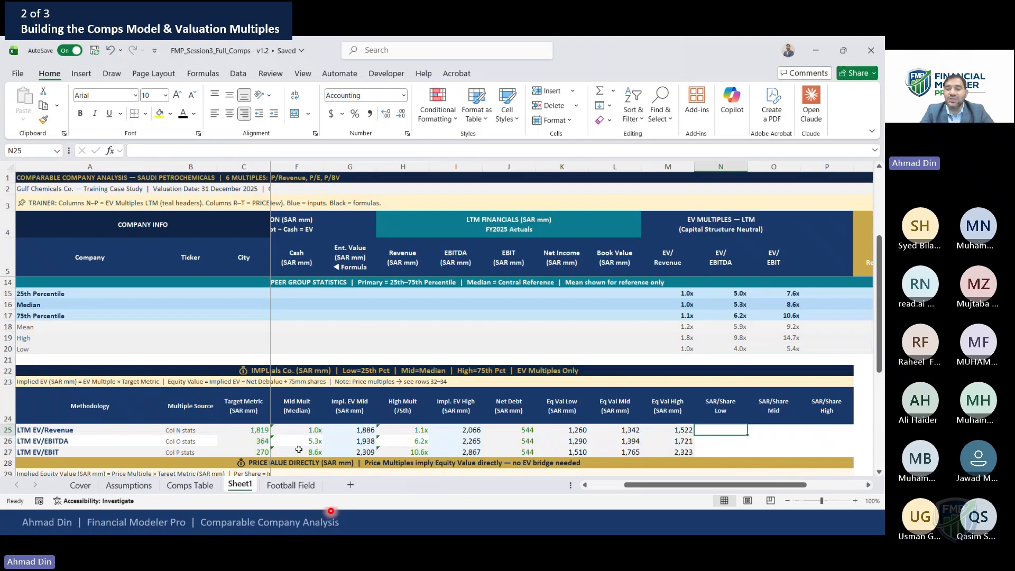
text(=)
key(Left)
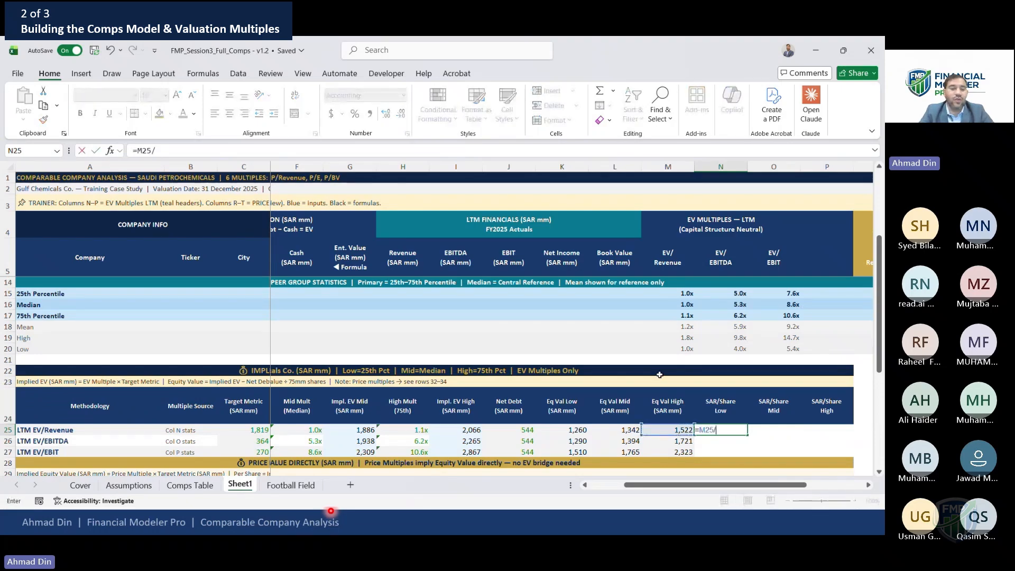
click(142, 485)
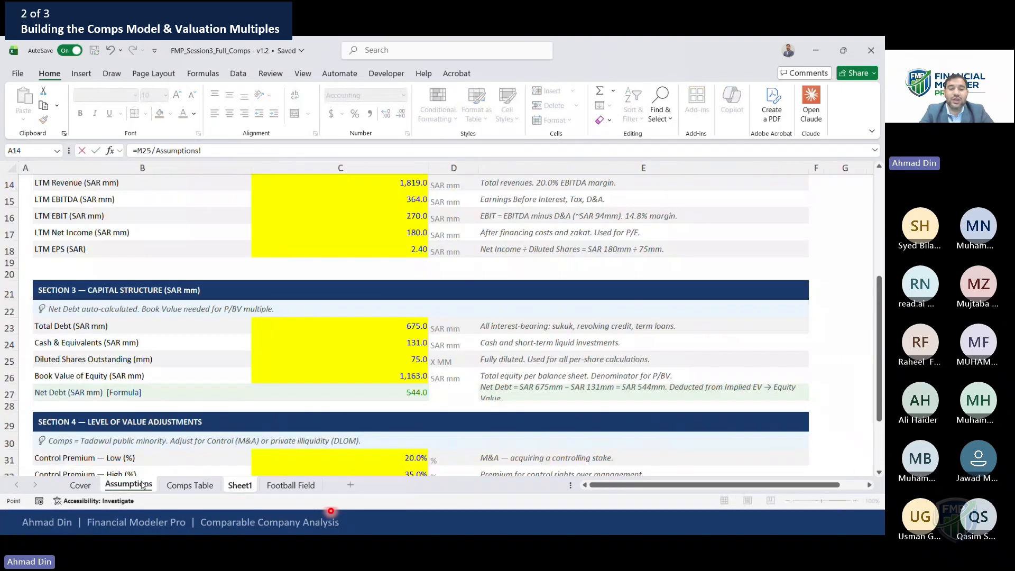
click(417, 356)
key(F4)
key(F4)
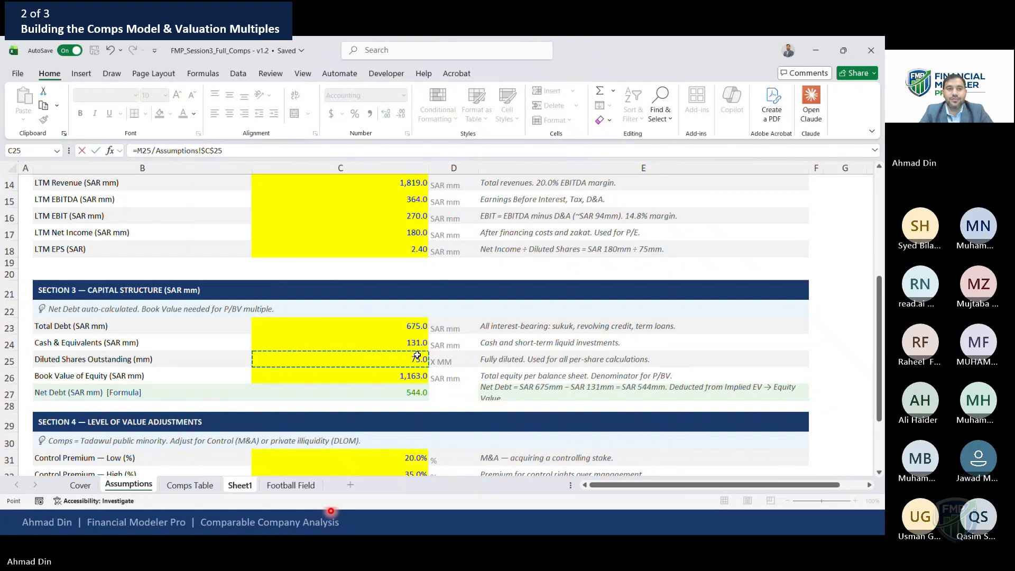
key(F4)
key(F4)
key(F4)
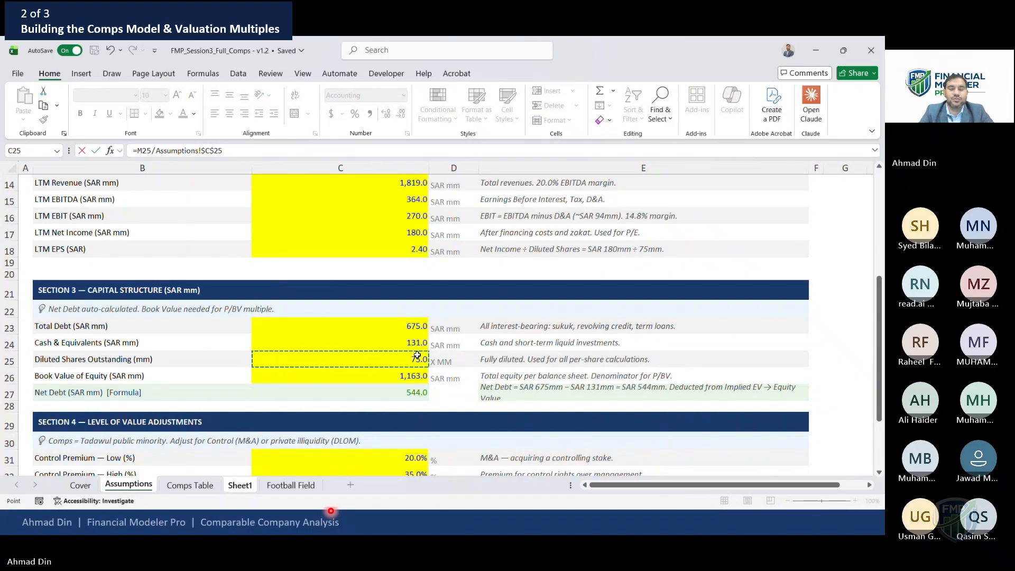
key(Return)
Copy that per-share formula down the EV/EBITDA and EV/EBIT rows and across to SAR/Share Mid and High
key(Up)
key(ctrl+c)
key(Down)
key(shift+Down)
key(Return)
key(Up)
key(shift+Down)
key(shift+Down)
key(shift+Right)
key(shift+Right)
key(ctrl+r)
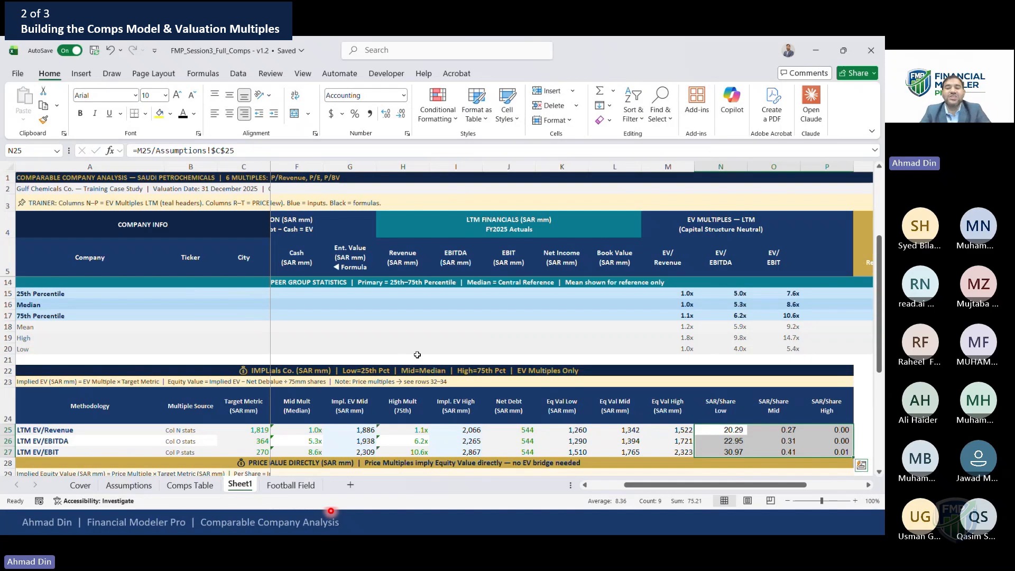
Inspect the formulas in the SAR/Share cells and the Eq Val High cell
key(Right)
key(Right)
key(F2)
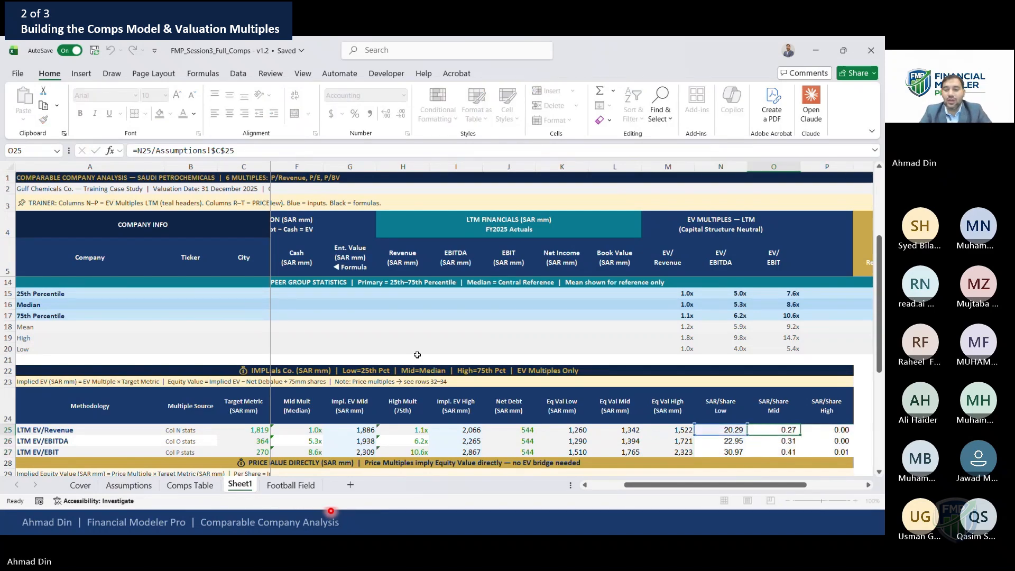
key(Escape)
key(Left)
key(F2)
key(Escape)
key(Right)
key(Left)
Compute SAR/Share Low for the EV/Revenue row as =K25/Assumptions!$C$25
key(Left)
key(F2)
key(Escape)
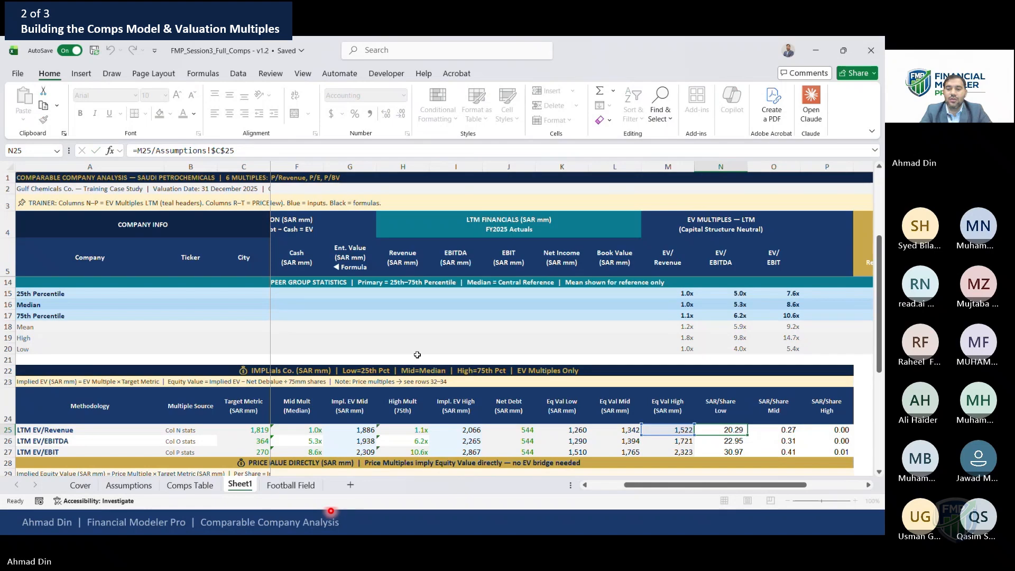
key(F2)
key(Escape)
text(=)
key(Left)
key(Left)
key(Left)
text(/)
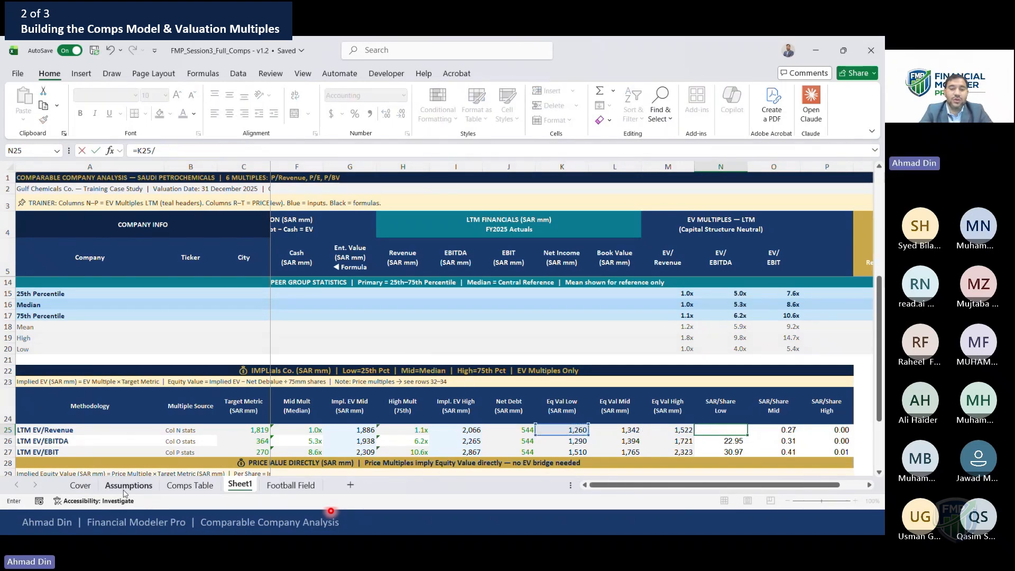
click(125, 491)
click(409, 361)
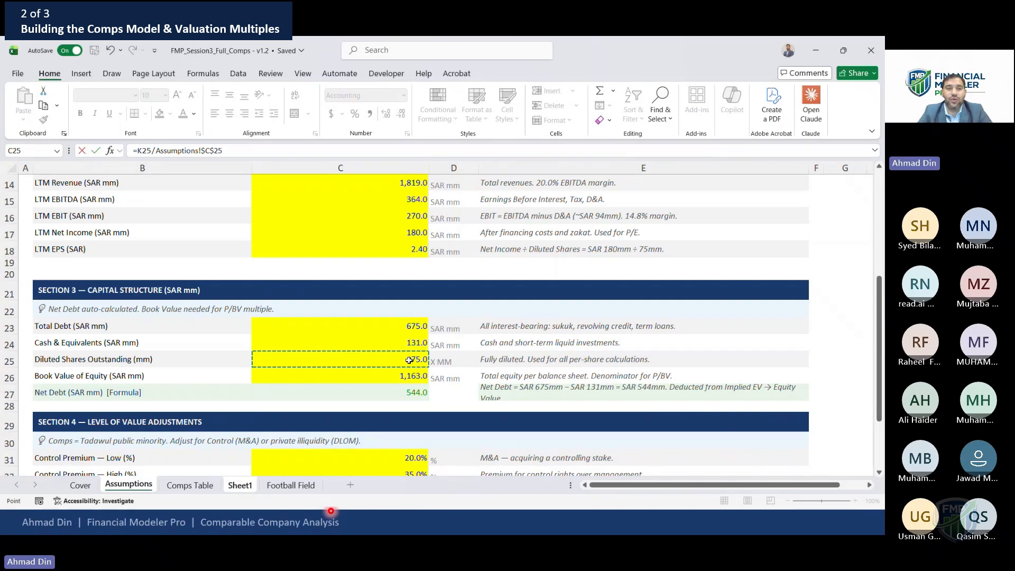
key(Return)
Copy the per-share formula down the three EV rows and across to SAR/Share Mid and High
key(ctrl+c)
key(Down)
key(Return)
key(Up)
key(Up)
key(shift+Down)
key(shift+Down)
key(shift+Right)
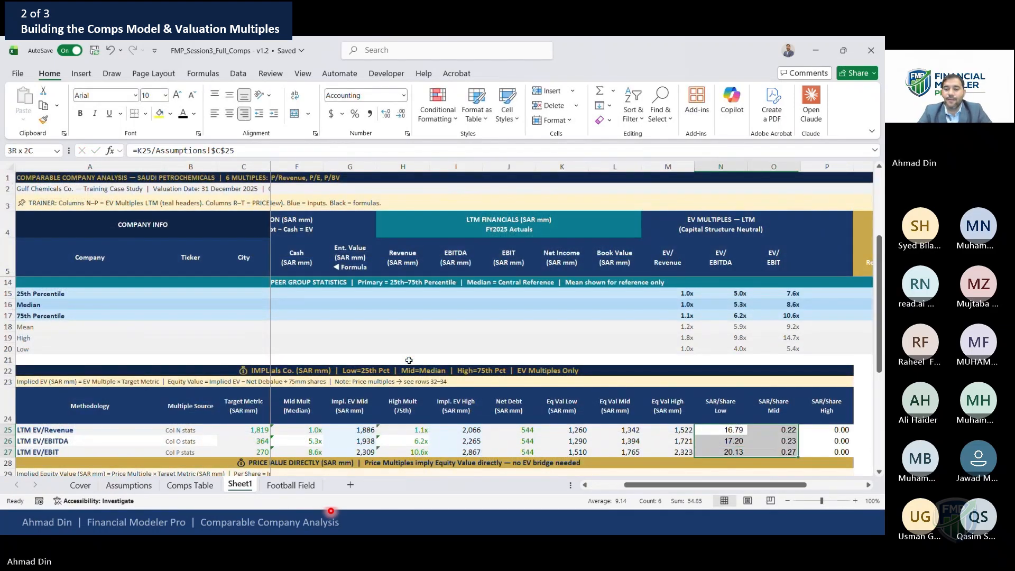
key(shift+Right)
key(ctrl+r)
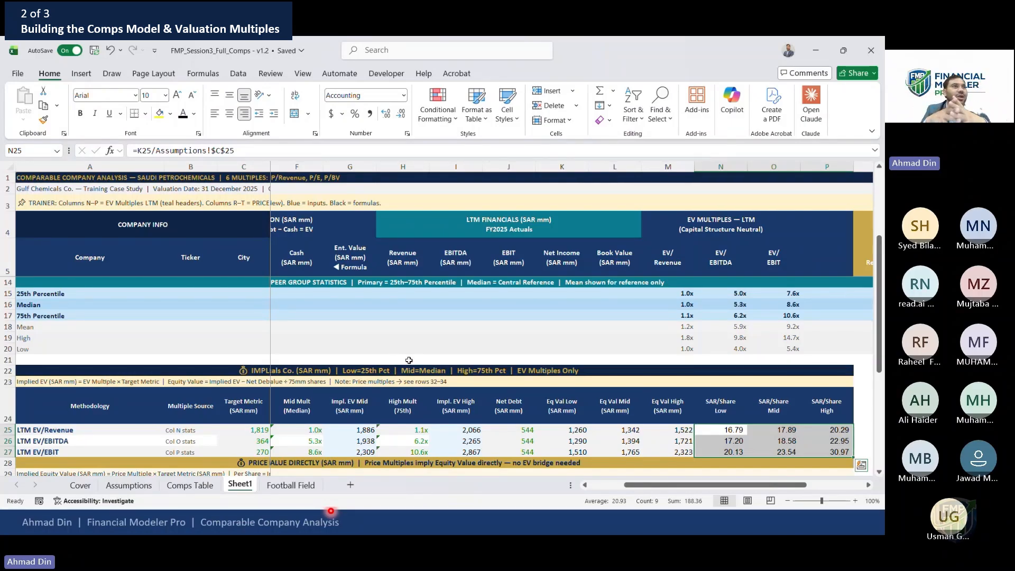
Review the percentile, mean and high formulas in the peer group statistics for the EV multiples
click(680, 291)
key(Right)
key(Right)
key(Right)
key(Right)
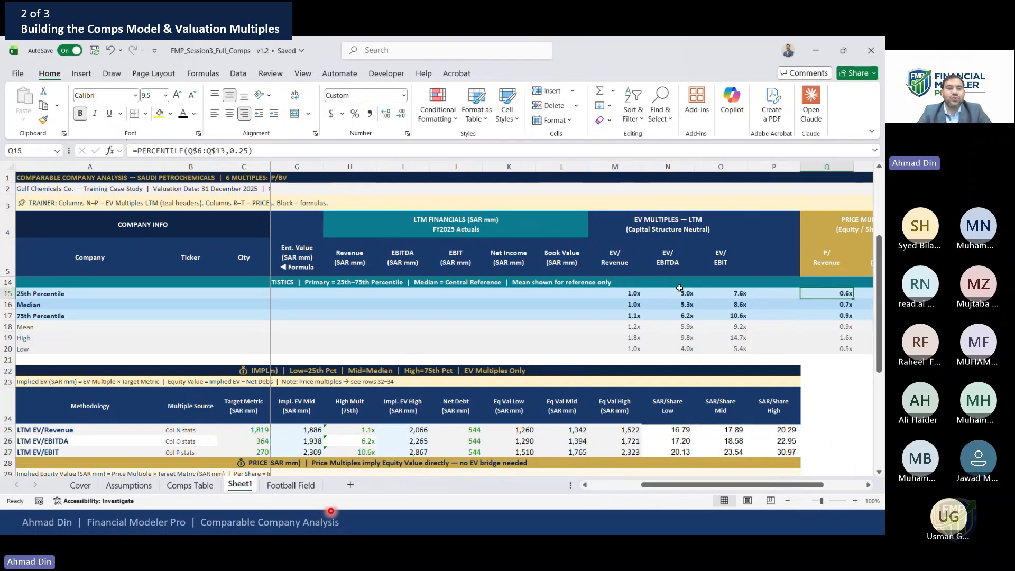
key(Left)
key(Left)
key(Left)
key(Left)
key(Right)
key(Right)
key(Right)
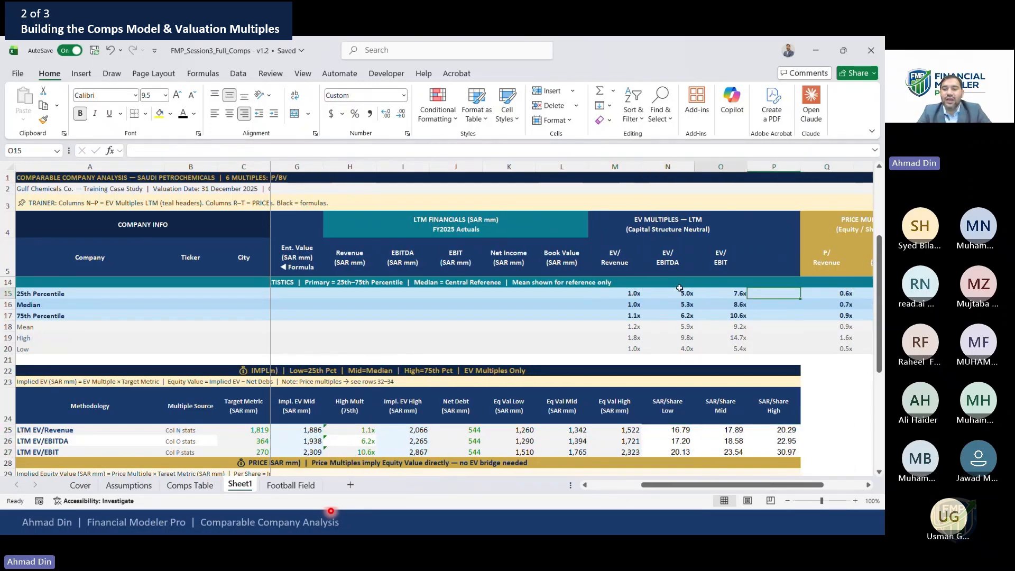
key(Left)
key(Left)
key(Left)
key(Down)
key(Down)
key(Down)
key(F2)
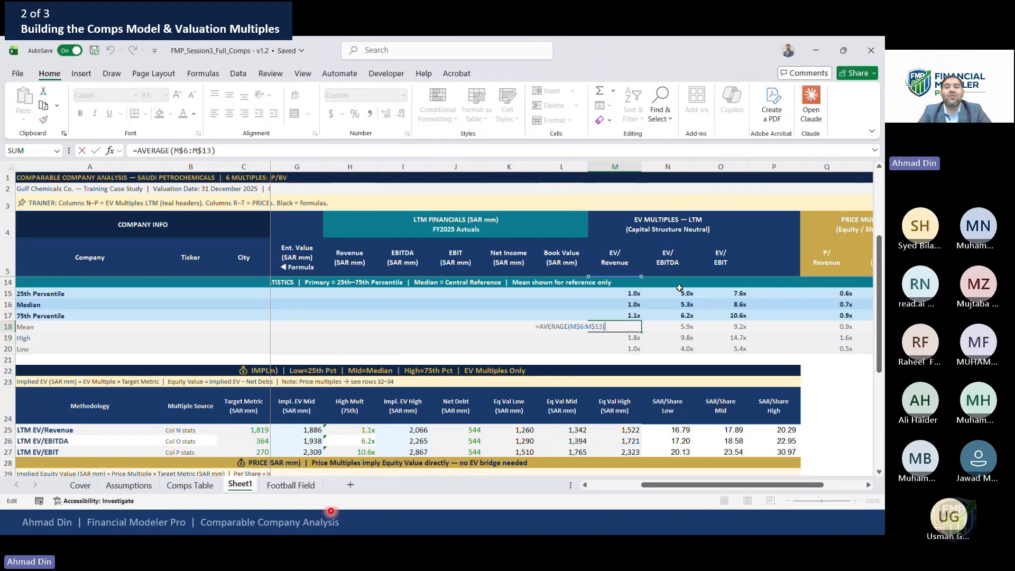
key(Escape)
key(Up)
key(shift+Up)
key(shift+Up)
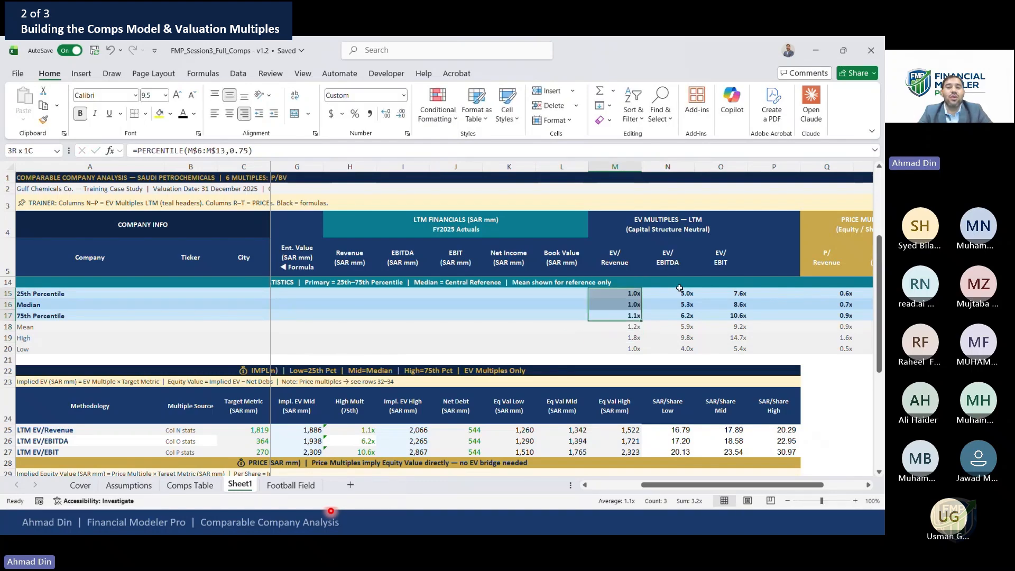
key(Down)
key(Down)
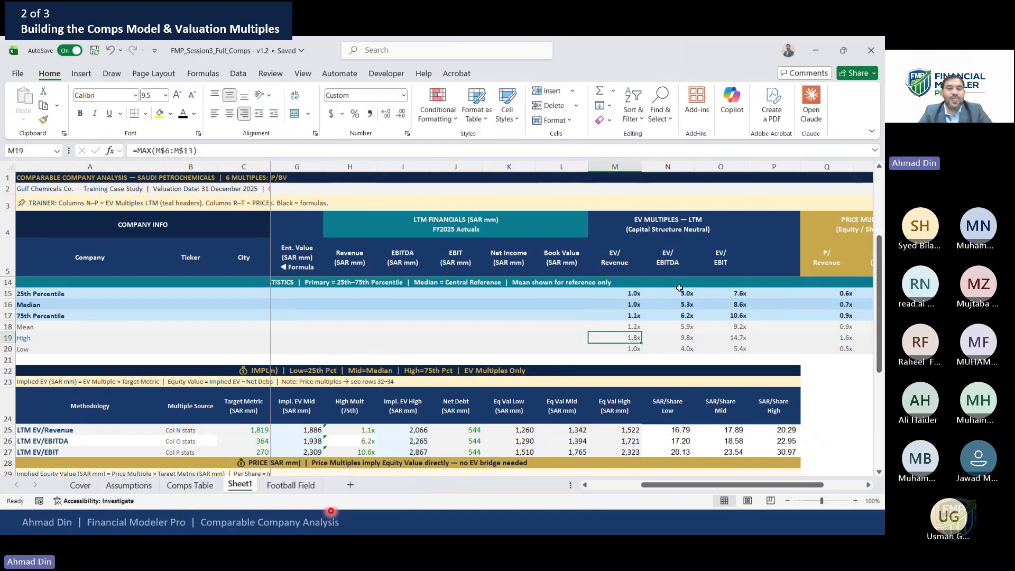
key(F2)
key(Escape)
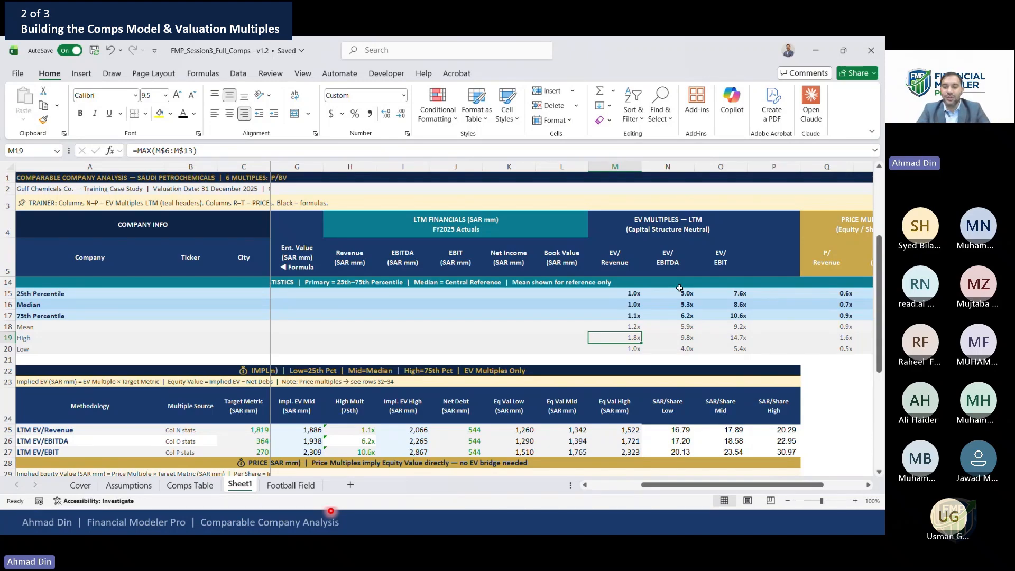
Trace the implied valuation row from the per-share values back through equity value, EV and target metric
click(686, 428)
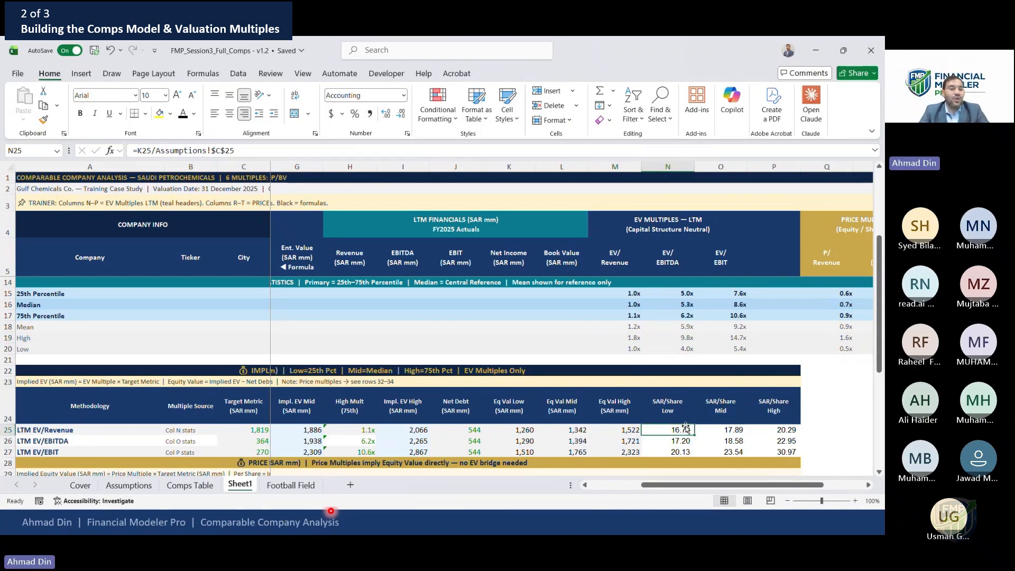
key(Left)
key(Left)
key(Left)
key(Left)
key(Left)
key(Left)
key(Left)
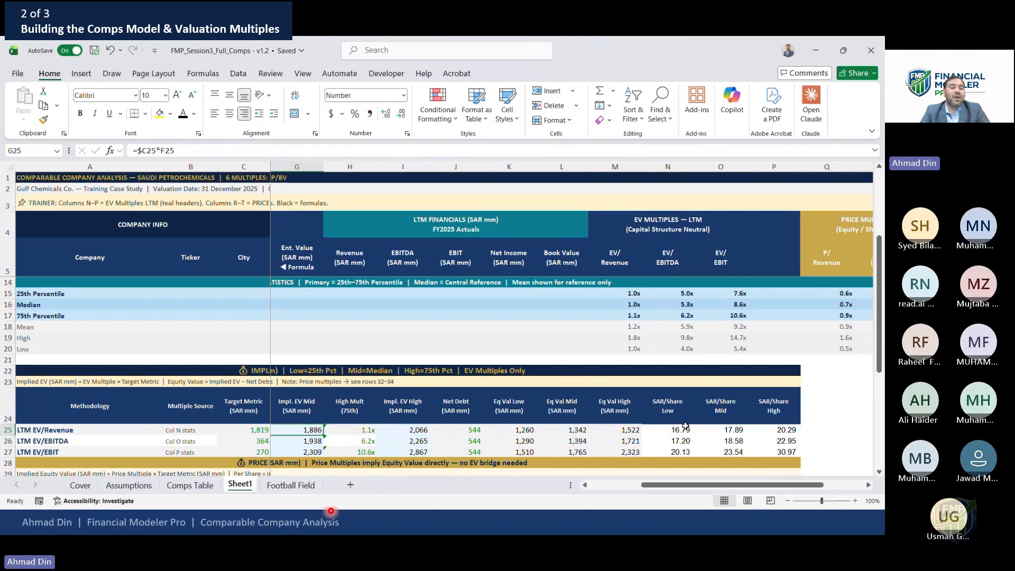
key(Left)
key(Left)
key(Left)
key(Left)
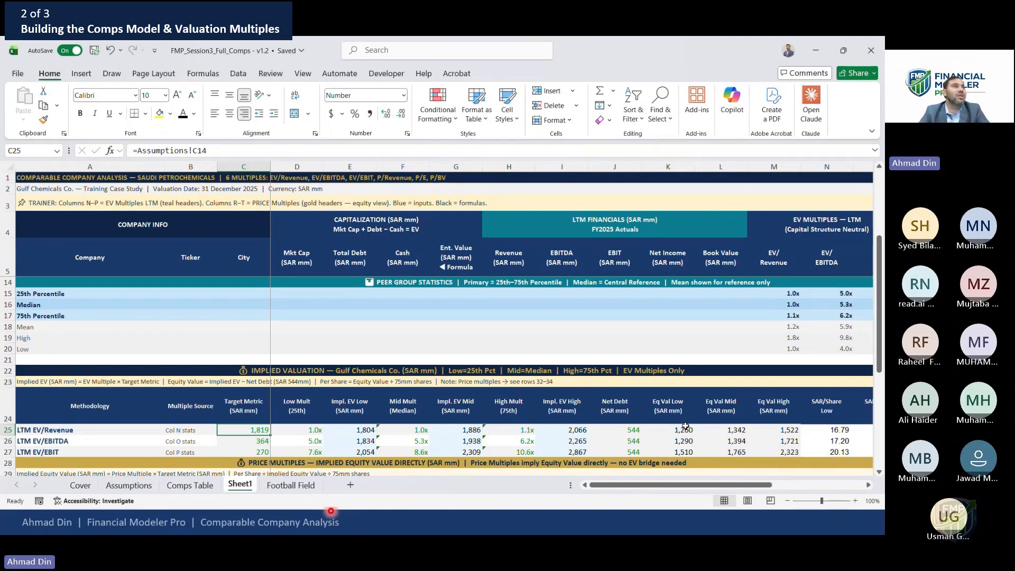
key(Right)
key(Right)
key(Right)
key(Right)
key(Right)
key(Right)
key(Right)
key(Right)
key(Right)
key(Right)
key(Right)
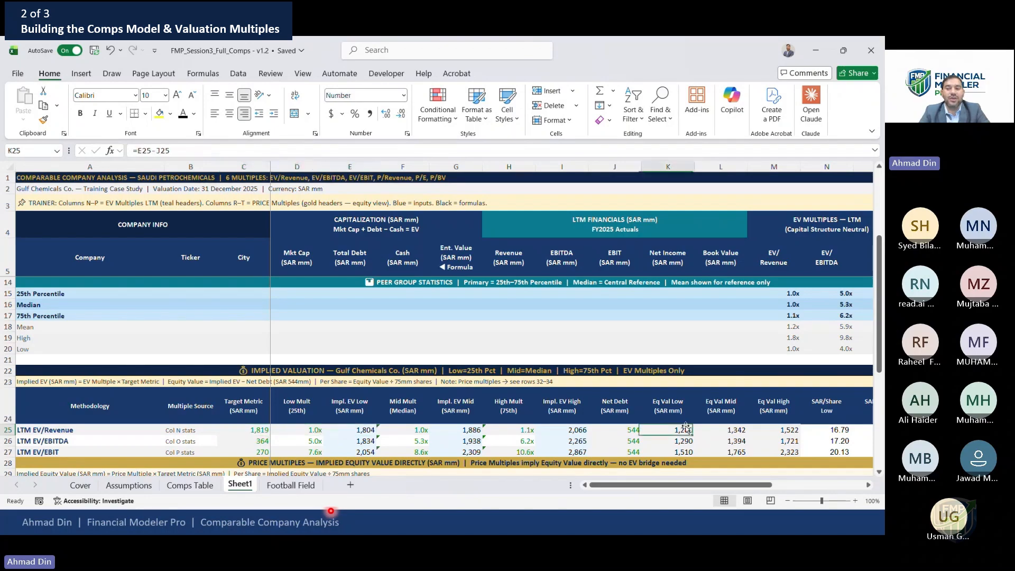
scroll(686, 426, right, 3)
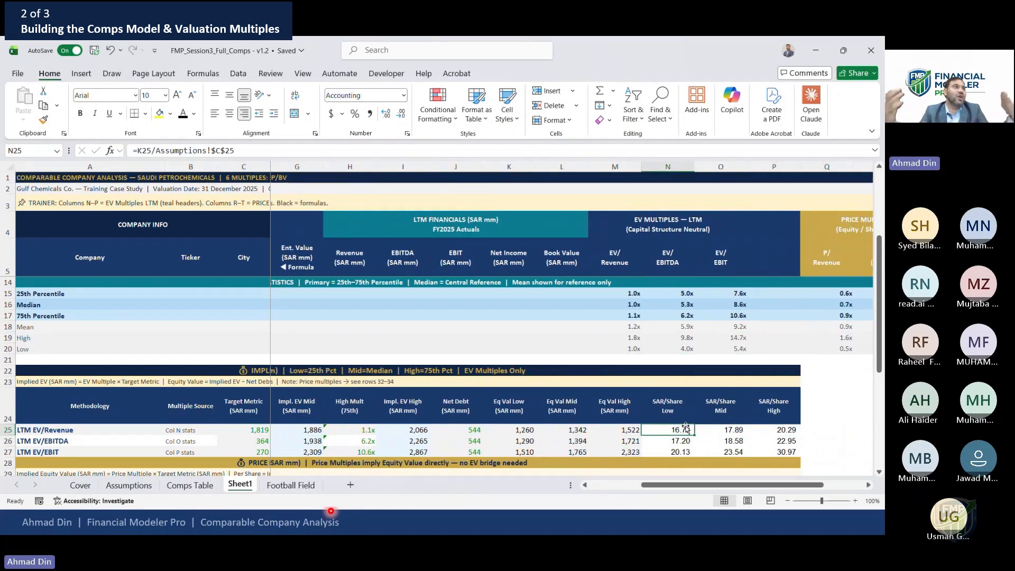
key(Left)
key(Left)
key(Left)
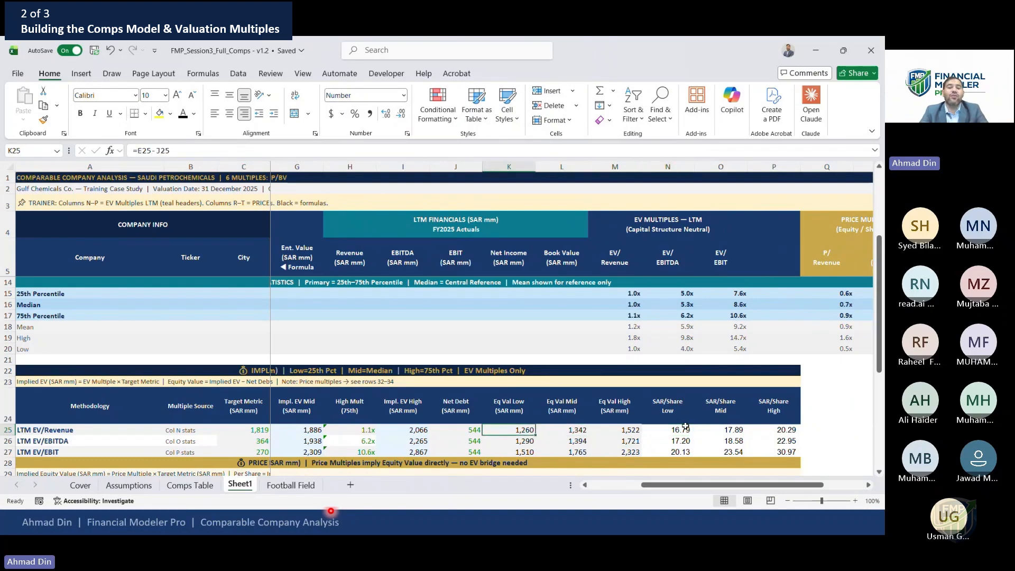
key(shift+Down)
key(shift+Down)
key(shift+Down)
key(shift+Up)
key(shift+Up)
key(shift+Up)
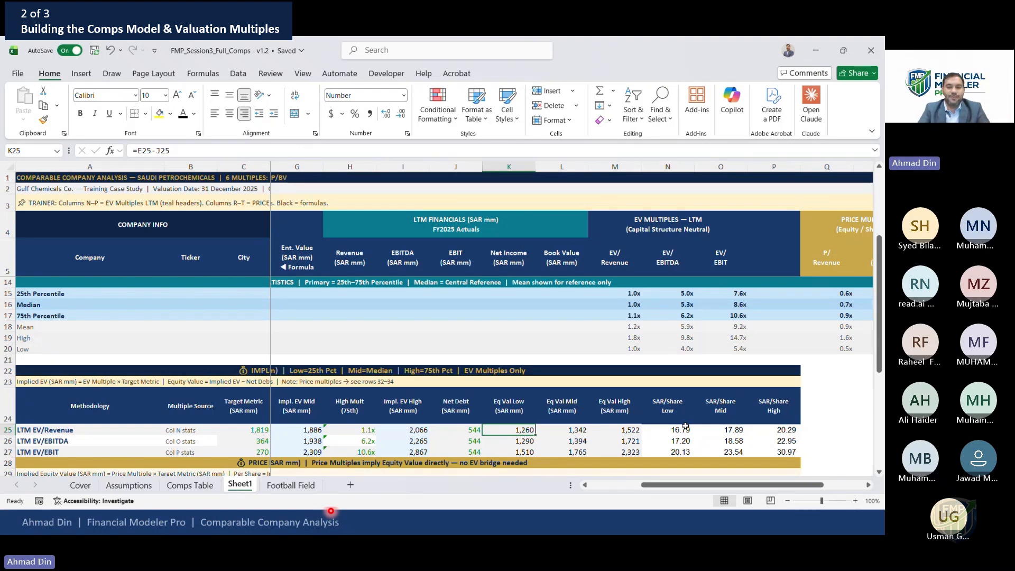
key(Down)
key(Down)
key(Down)
key(Down)
key(Down)
key(Down)
key(Down)
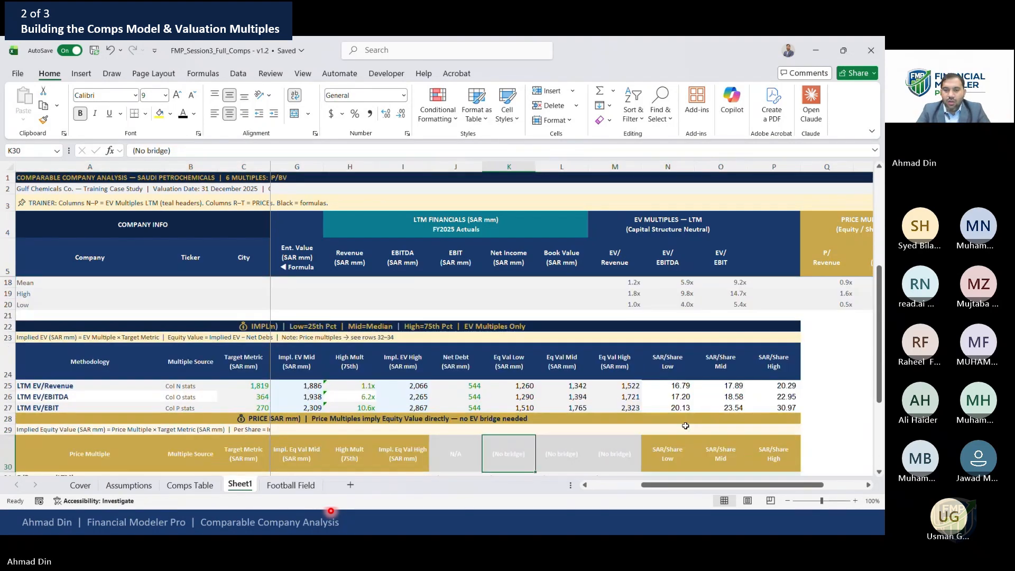
Link the P/Revenue, P/E and P/BV target metrics to the EV rows' target metrics with =C25 copied down
scroll(686, 426, down, 1)
key(Left)
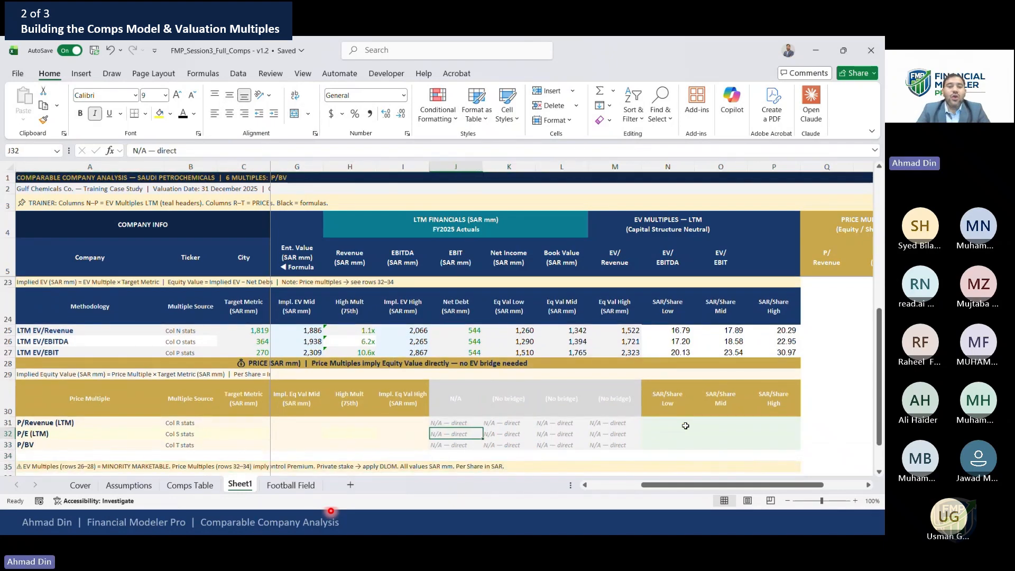
key(Home)
key(Up)
key(Up)
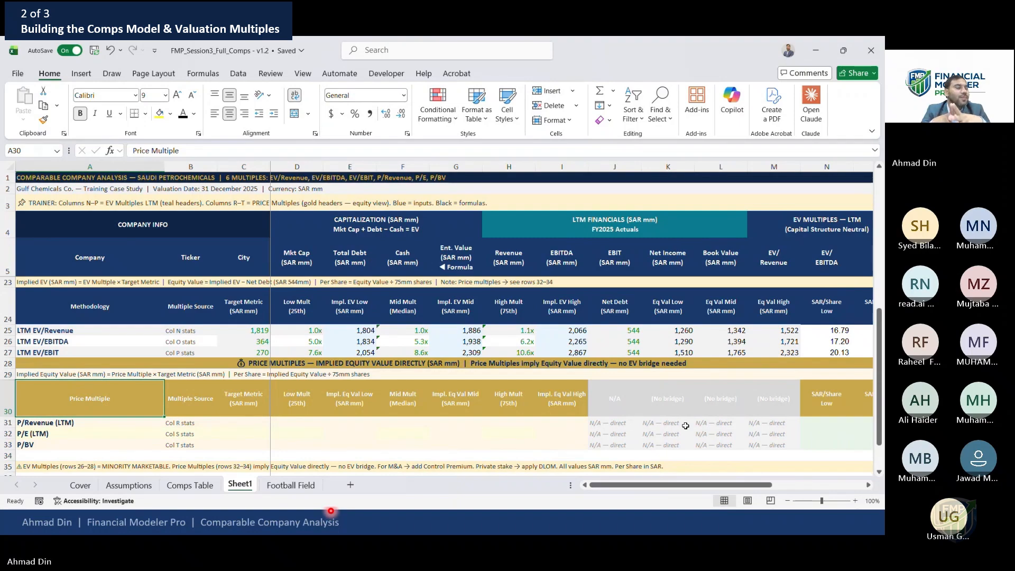
key(Right)
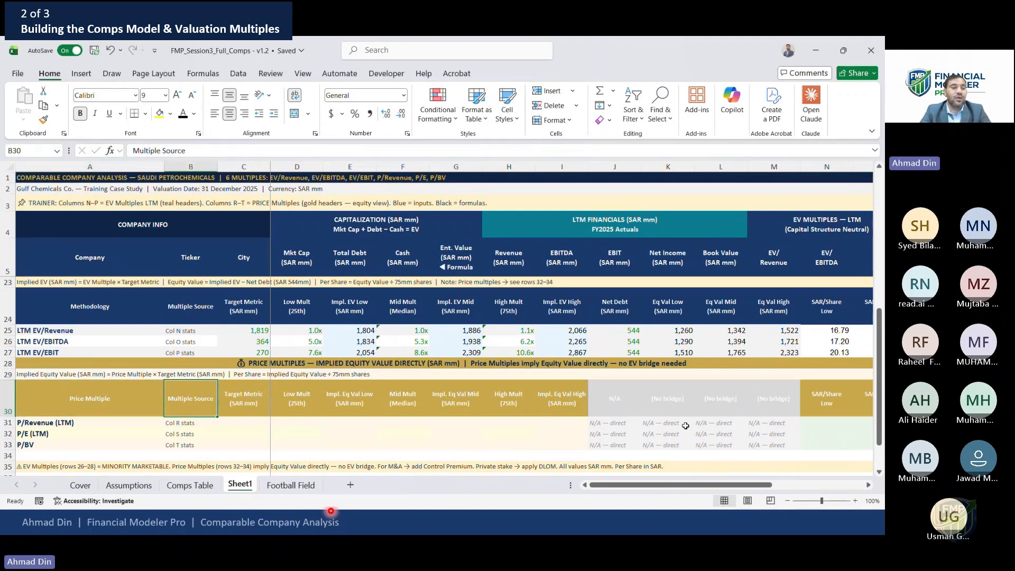
key(Right)
key(Down)
text(=)
key(Up)
key(Up)
key(Up)
key(Up)
key(Up)
key(Up)
key(Return)
key(Up)
key(ctrl+c)
key(Down)
key(shift+Down)
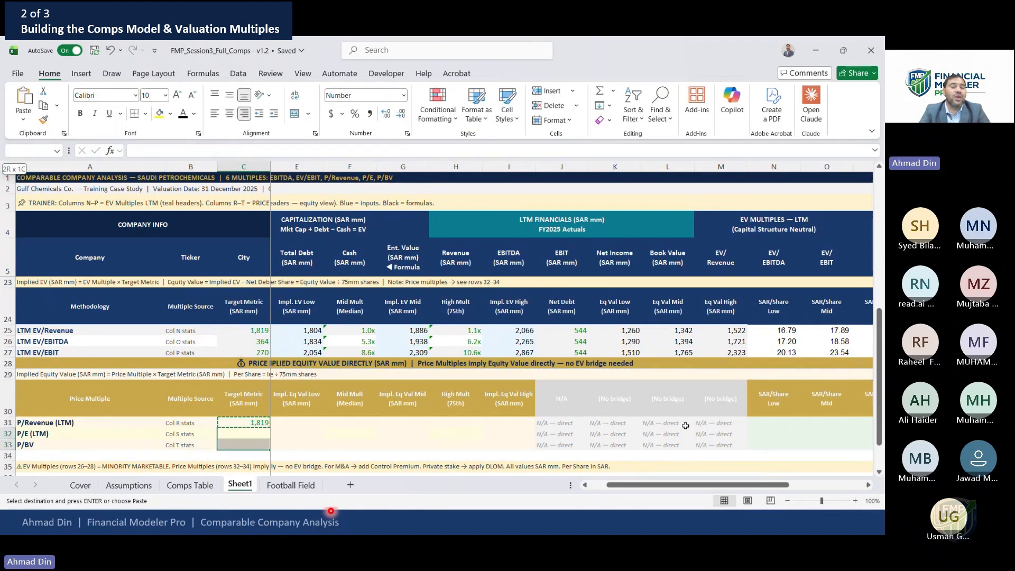
key(Return)
Undo the pasted and entered target metric links
key(Up)
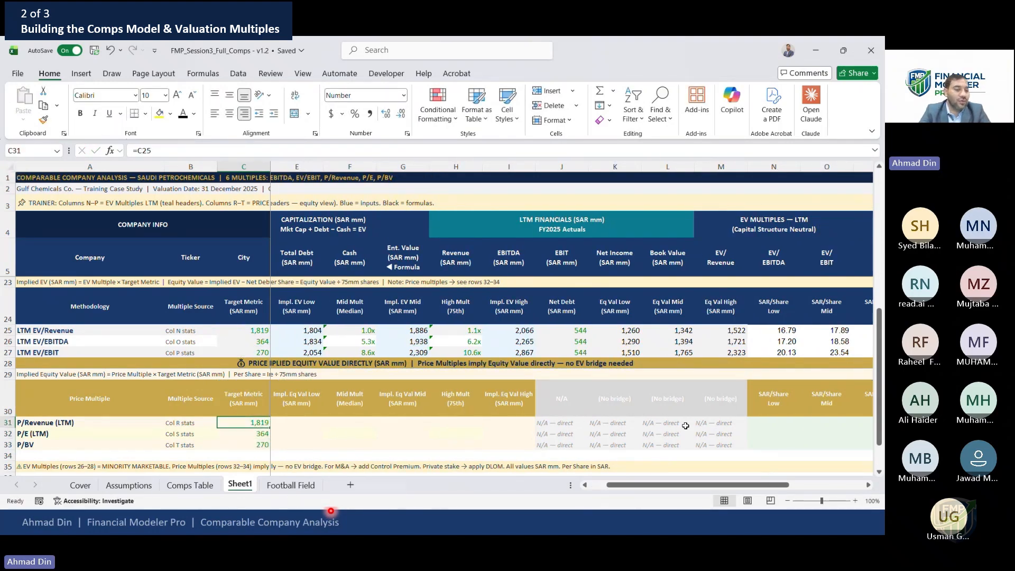
key(Left)
key(Left)
key(Down)
key(Right)
key(Right)
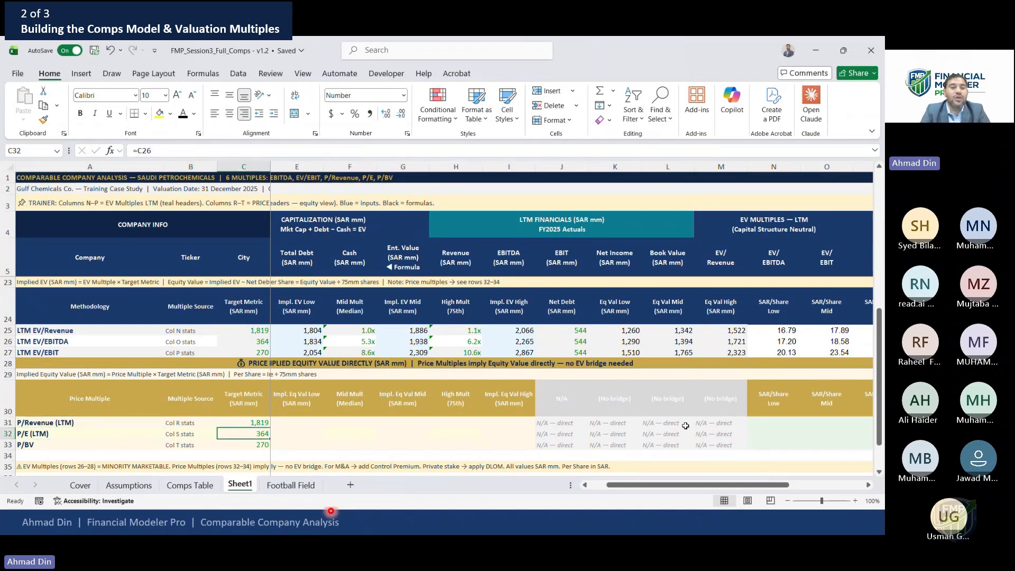
key(ctrl+z)
key(ctrl+z)
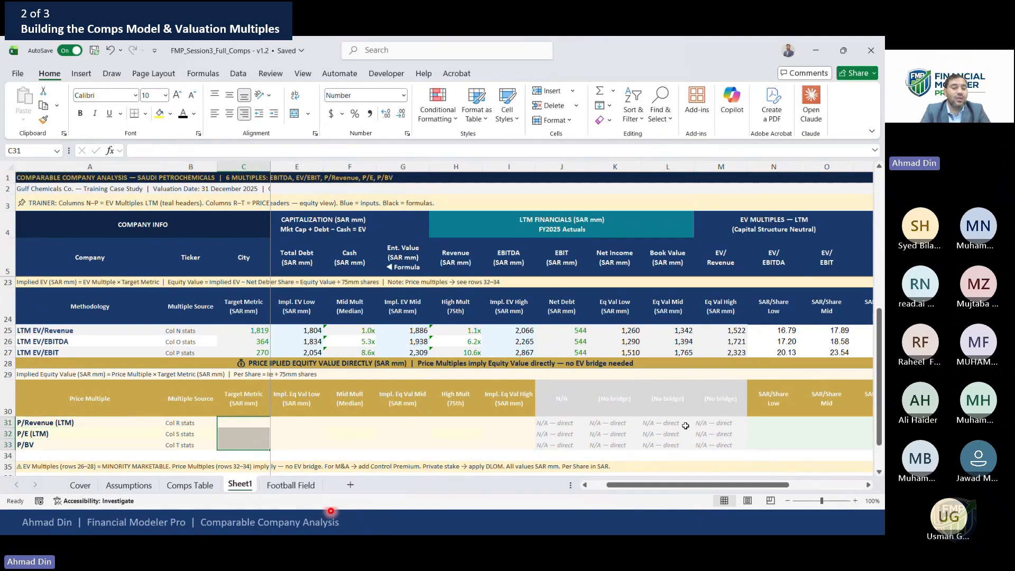
Link the P/Revenue target metric to a cell on the Comps Table sheet
text(=)
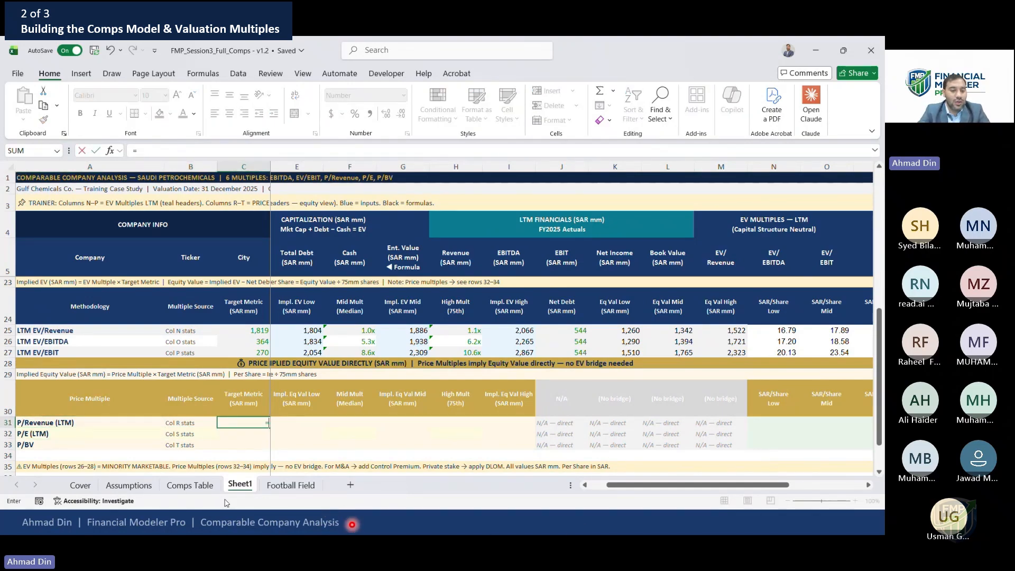
click(129, 485)
click(388, 200)
scroll(389, 200, up, 1)
key(Return)
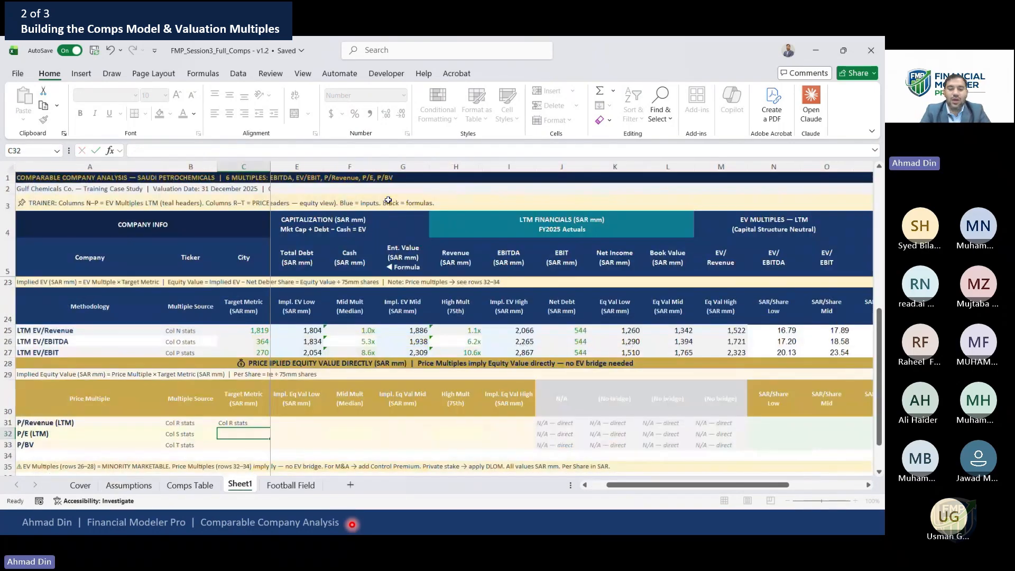
Link the P/E and P/BV target metrics to LTM net income and book value of equity on the Assumptions sheet
text(=)
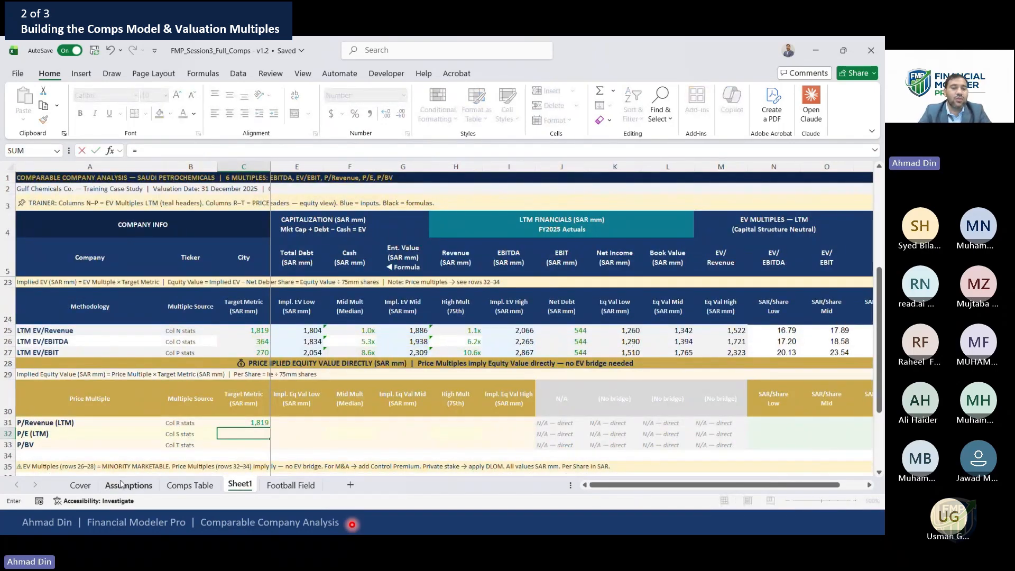
click(129, 485)
click(130, 228)
key(Down)
key(Right)
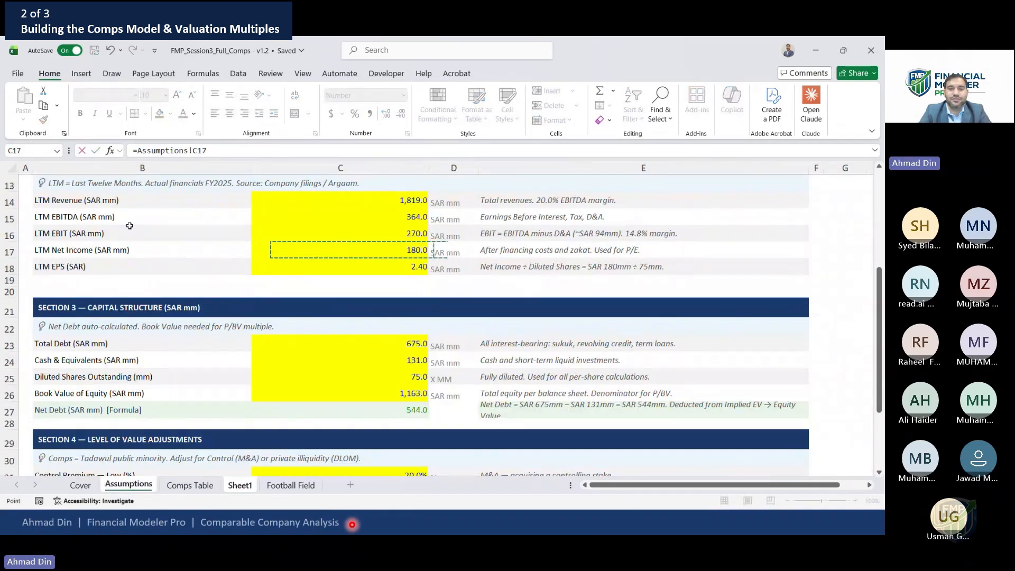
key(Return)
text(=)
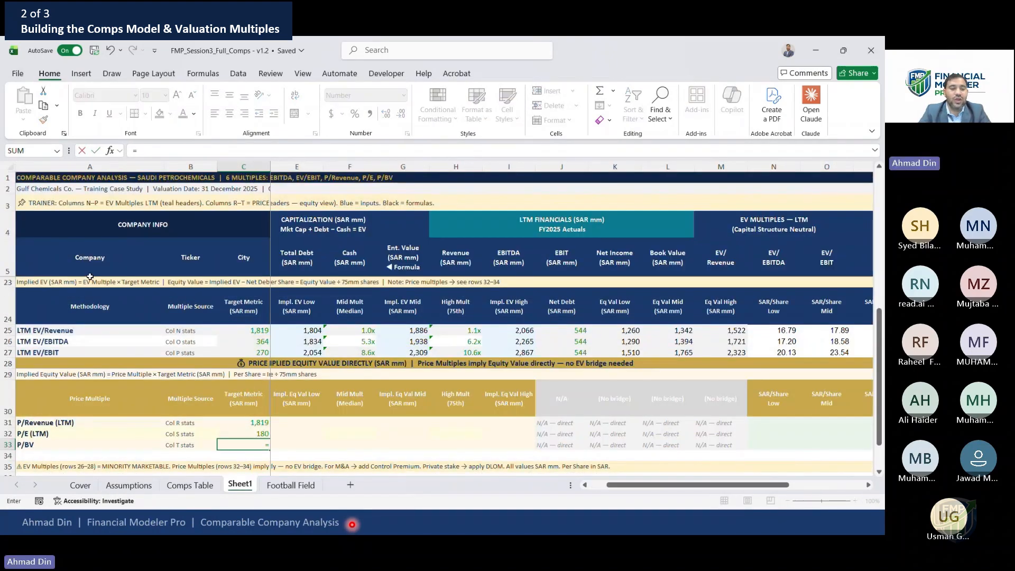
click(123, 485)
click(372, 387)
key(Return)
Link the P/Revenue low multiple to the 25th percentile P/Revenue statistic with the row locked (=Q$15) and fill it down to P/E
key(Right)
key(Up)
key(Up)
key(Up)
key(Left)
key(Left)
key(Right)
key(Right)
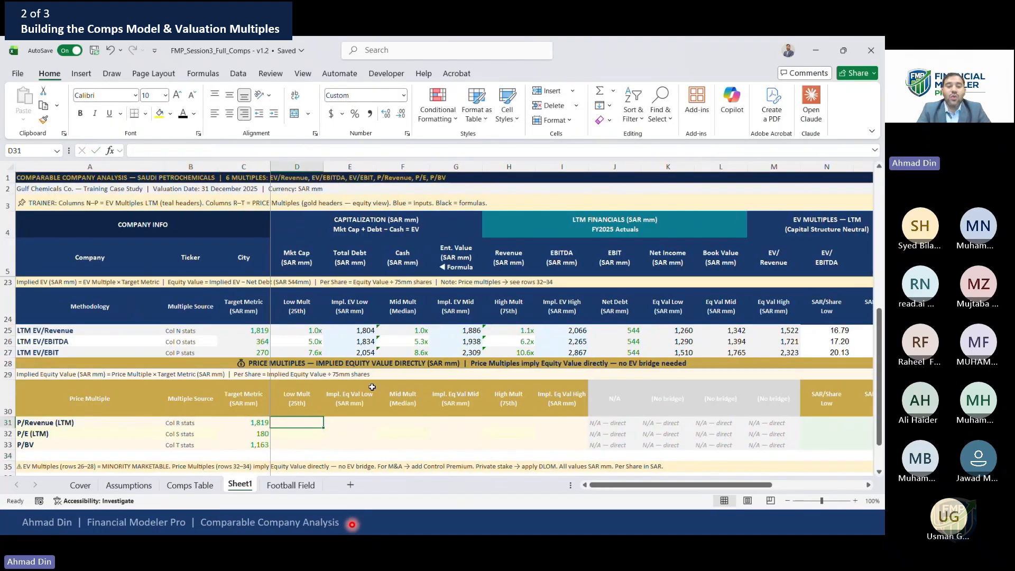
text(=)
click(858, 237)
key(Down)
key(Down)
key(Down)
key(Right)
key(Right)
key(Right)
key(Right)
key(Right)
key(Right)
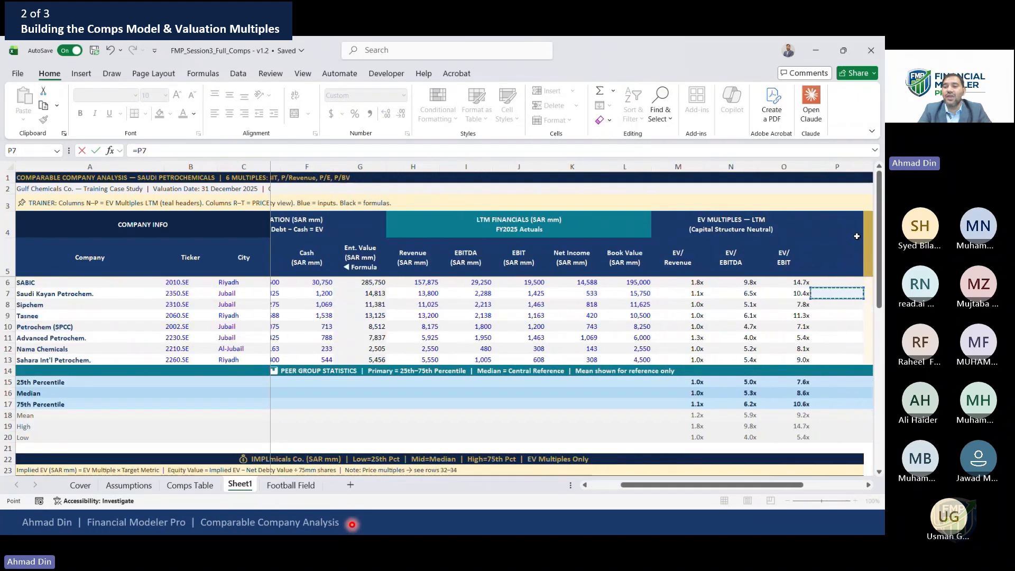
key(Right)
key(Left)
key(Left)
key(Left)
key(Down)
key(Down)
key(Down)
key(Down)
key(Down)
key(Down)
key(Down)
key(Down)
key(Down)
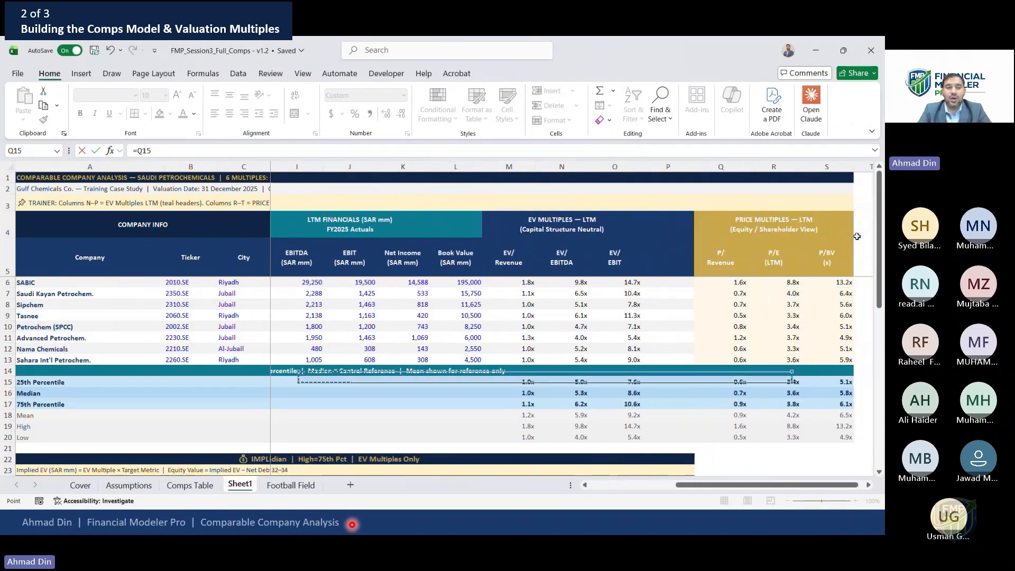
key(Up)
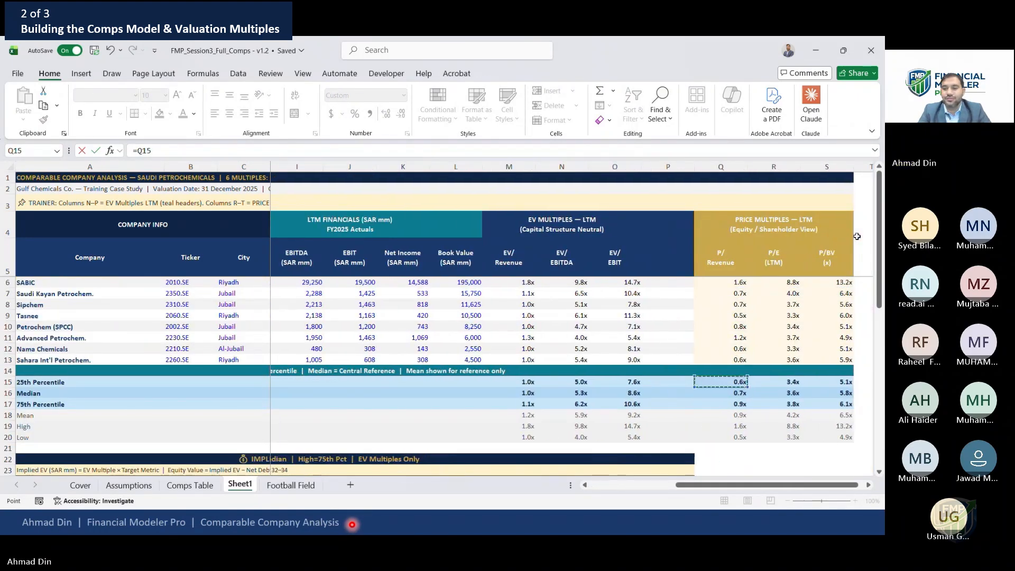
key(ctrl+Return)
key(Right)
key(Left)
key(Down)
key(Down)
key(Down)
key(Down)
key(Up)
key(Up)
key(Up)
key(Up)
key(F2)
key(F4)
key(F4)
key(Return)
key(ctrl+d)
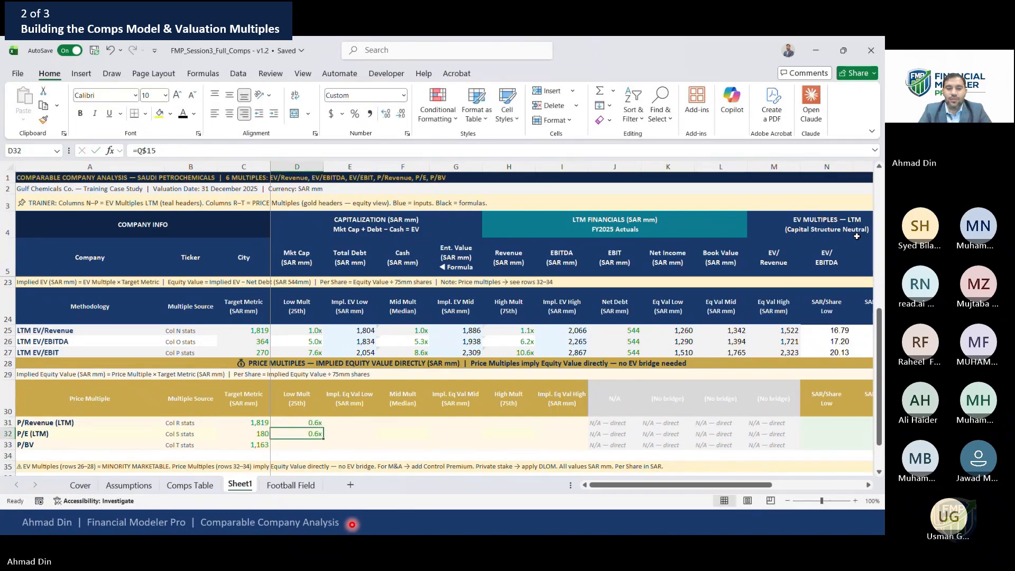
Repoint the P/E and P/BV low multiples to the 25th percentile P/E and P/BV statistics in columns R and S
key(F2)
key(BackSpace)
text(r)
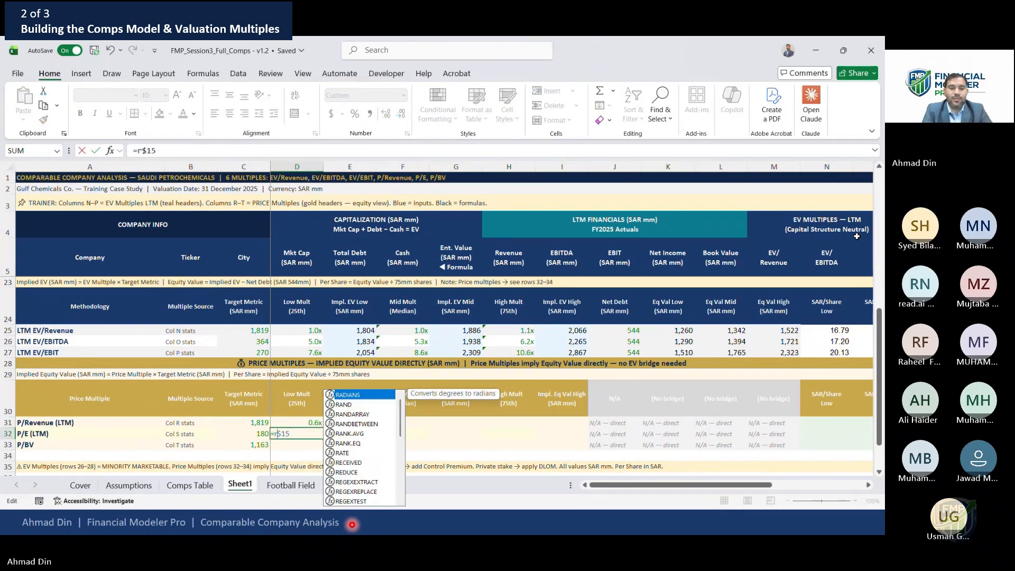
key(Return)
key(Up)
key(ctrl+c)
key(Down)
key(ctrl+v)
key(F2)
key(Left)
key(Left)
key(Left)
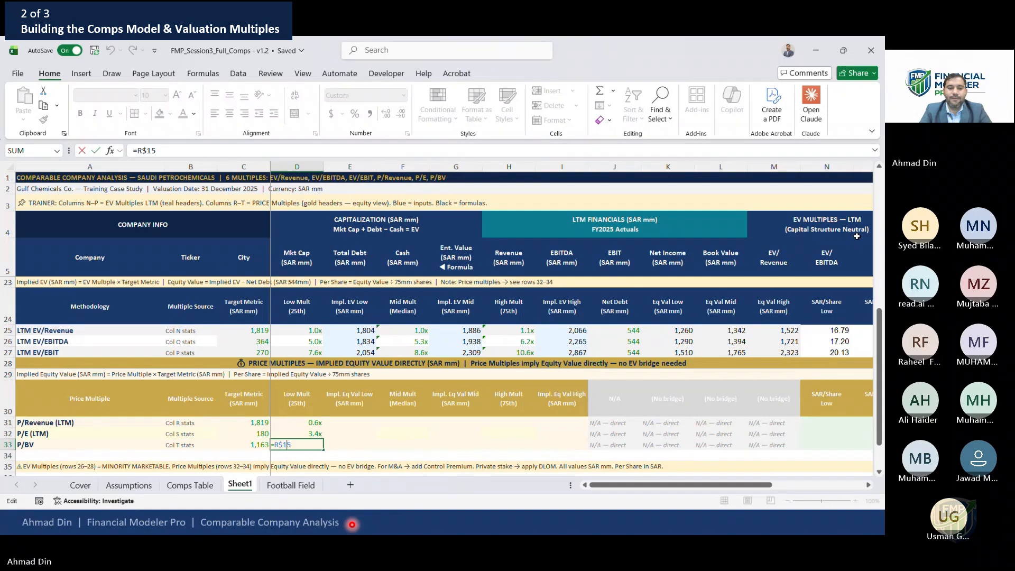
key(BackSpace)
text(s)
key(Return)
Review the price-multiple valuation rows and the peer percentile statistics for P/Revenue, P/E and P/BV
key(Up)
key(Up)
key(Up)
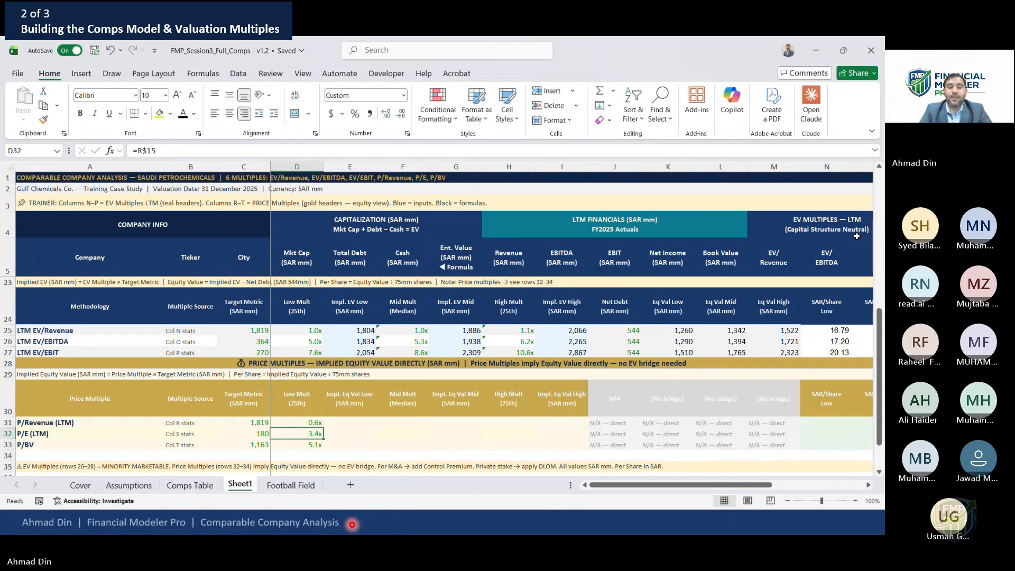
key(Right)
key(Right)
key(Right)
key(Right)
key(Right)
key(Right)
key(Right)
key(Right)
key(Right)
key(Right)
key(Right)
key(Right)
key(Right)
key(Right)
key(Right)
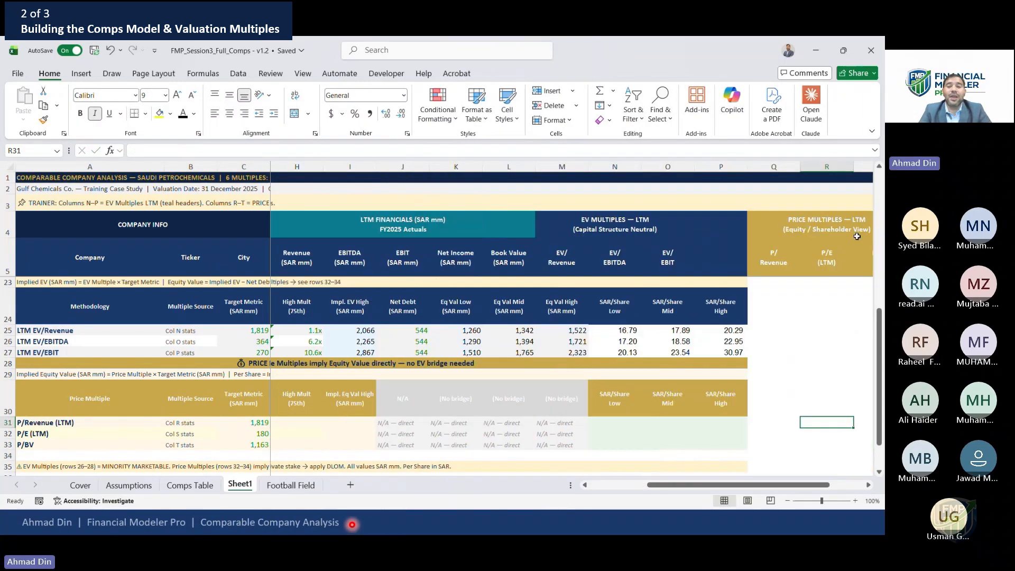
key(Left)
key(Left)
key(Left)
key(Left)
key(Left)
key(Left)
key(Left)
key(Left)
key(Left)
key(Left)
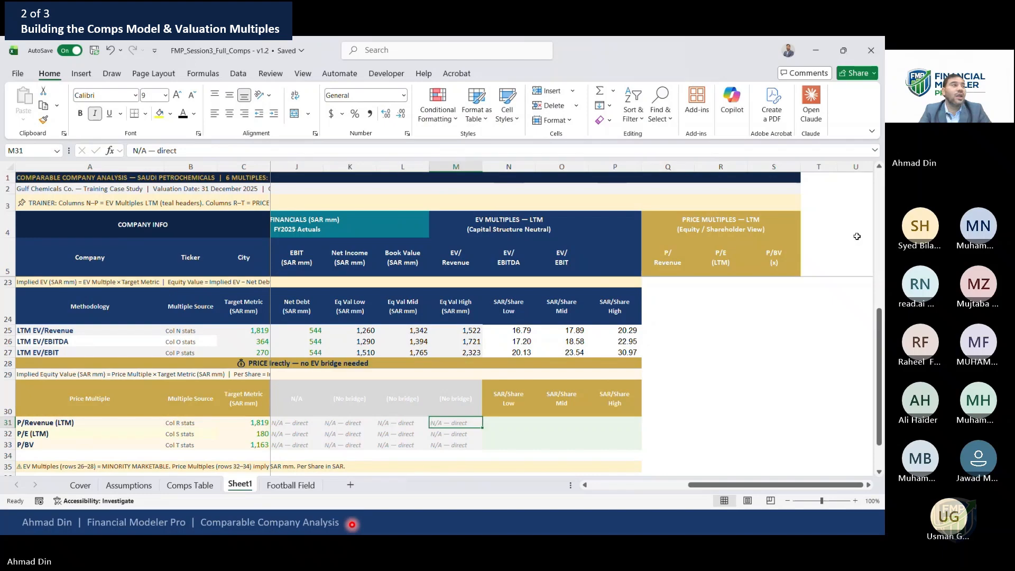
key(Left)
key(Left)
key(Left)
key(Left)
key(Left)
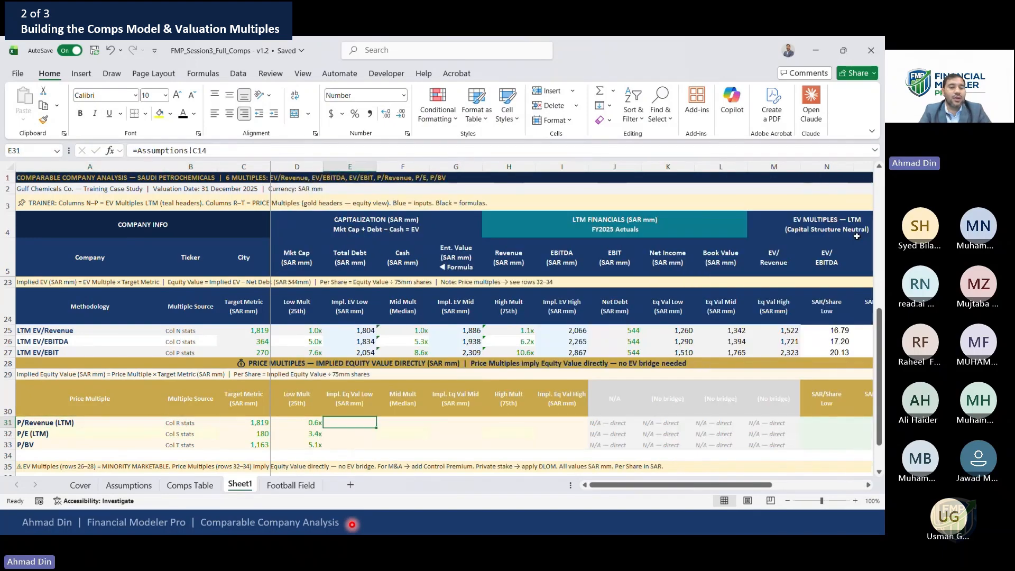
key(shift+Down)
key(shift+Down)
key(Right)
key(Right)
key(Right)
key(Right)
key(Right)
key(Right)
key(Right)
key(Right)
key(Right)
key(Right)
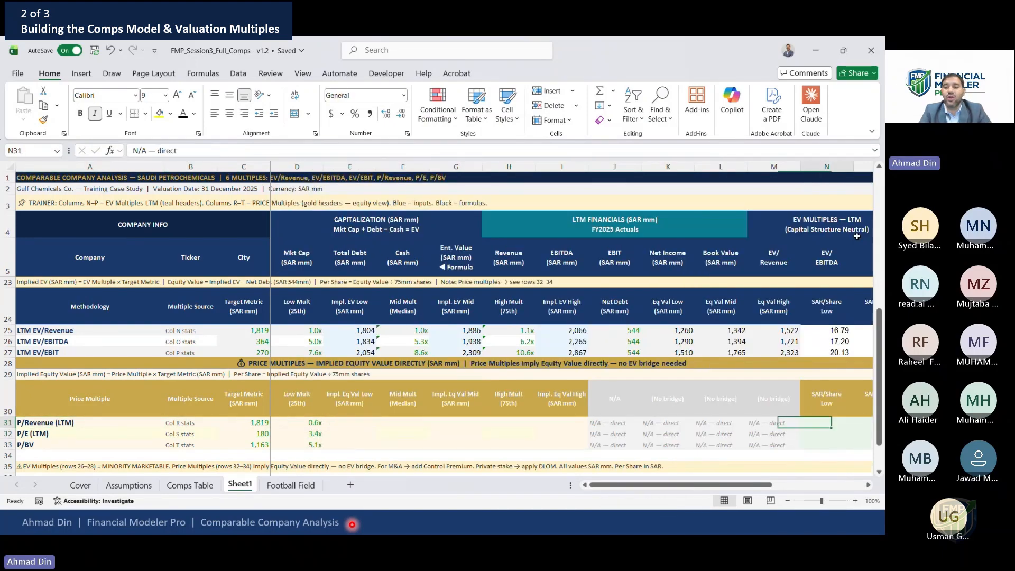
key(Up)
key(Up)
key(Up)
key(Up)
key(Up)
key(Up)
key(Up)
key(Up)
key(Up)
key(Up)
key(Up)
key(Up)
key(Up)
key(Up)
key(Up)
key(Up)
key(Right)
key(Right)
key(Right)
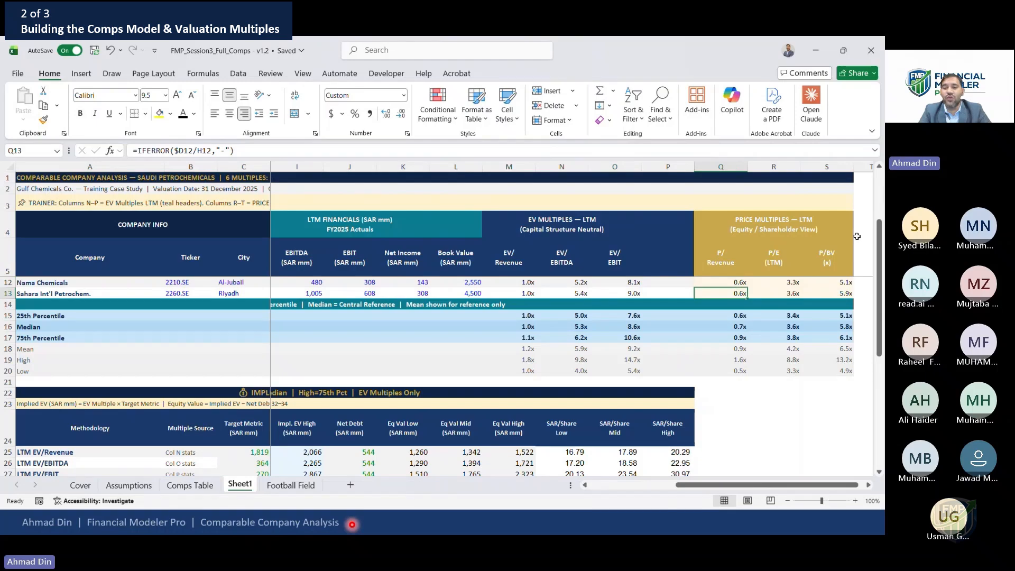
key(shift+Right)
key(shift+Right)
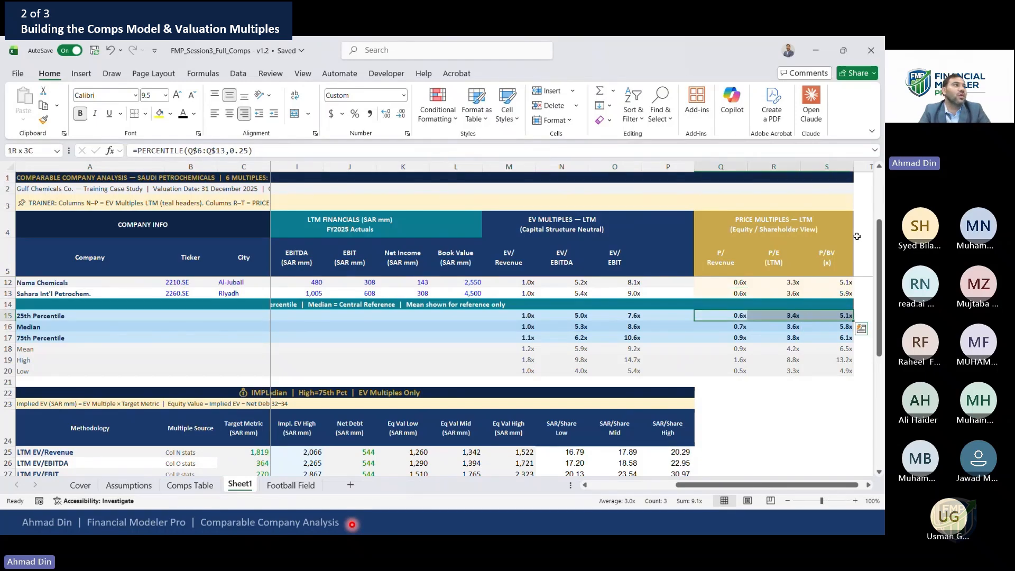
key(Down)
key(Down)
key(Down)
key(Down)
key(Down)
key(Down)
key(Down)
key(Down)
key(Down)
key(Down)
key(Down)
key(Down)
key(Down)
key(Down)
key(Down)
key(Down)
key(Down)
key(Down)
key(Down)
key(Down)
key(Down)
key(Left)
key(Left)
key(Left)
key(Left)
key(Left)
key(Left)
key(Left)
key(Left)
key(Left)
key(Left)
key(Left)
key(Left)
key(Left)
key(Left)
key(Left)
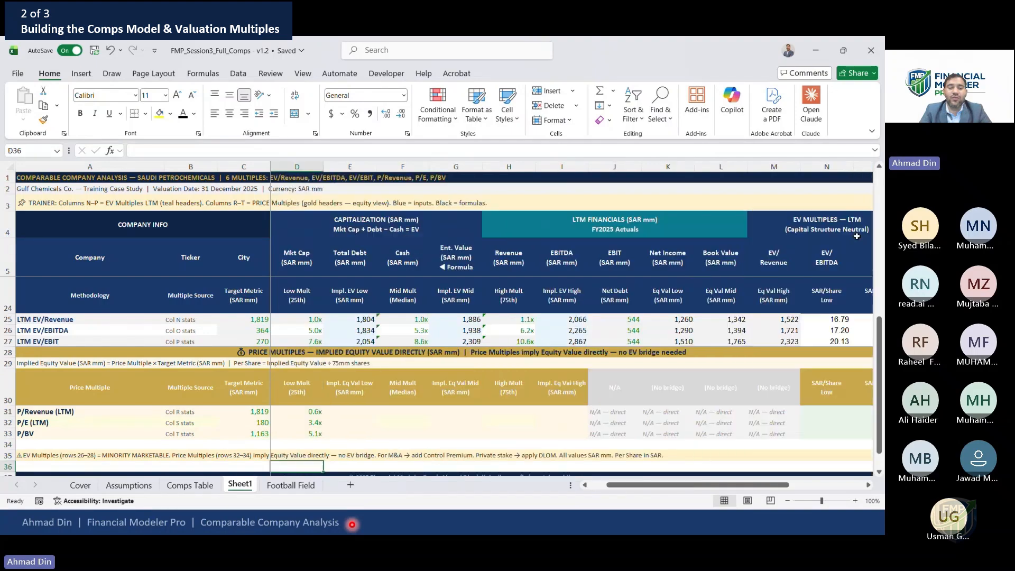
Link the P/Revenue mid multiple to the median statistic with =$Q16, fill it down, and change the P/E and P/BV columns to R and S
key(Right)
key(Right)
key(Up)
key(Up)
key(Up)
key(Up)
key(Up)
key(Up)
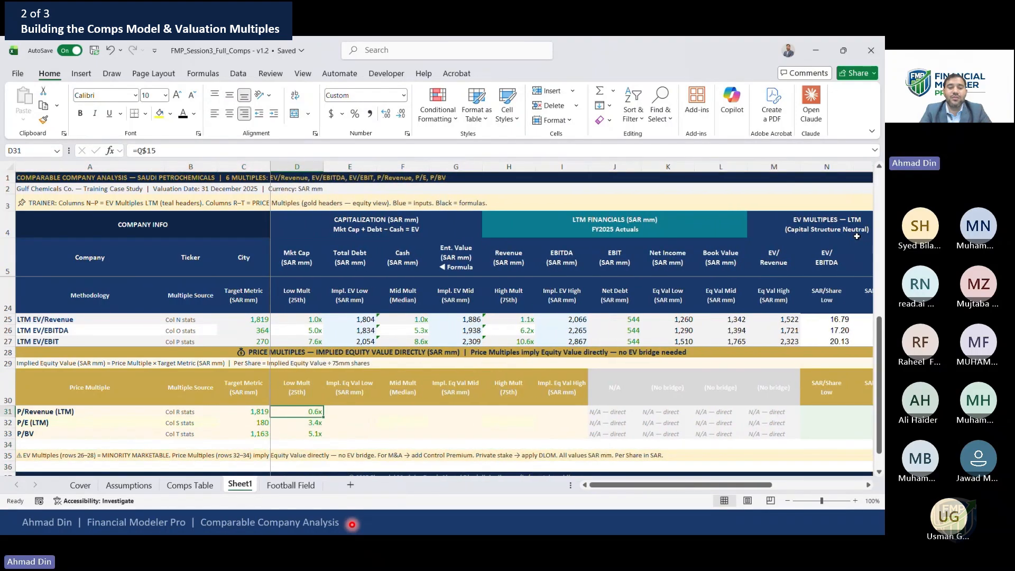
key(Right)
key(Down)
key(Right)
text(=)
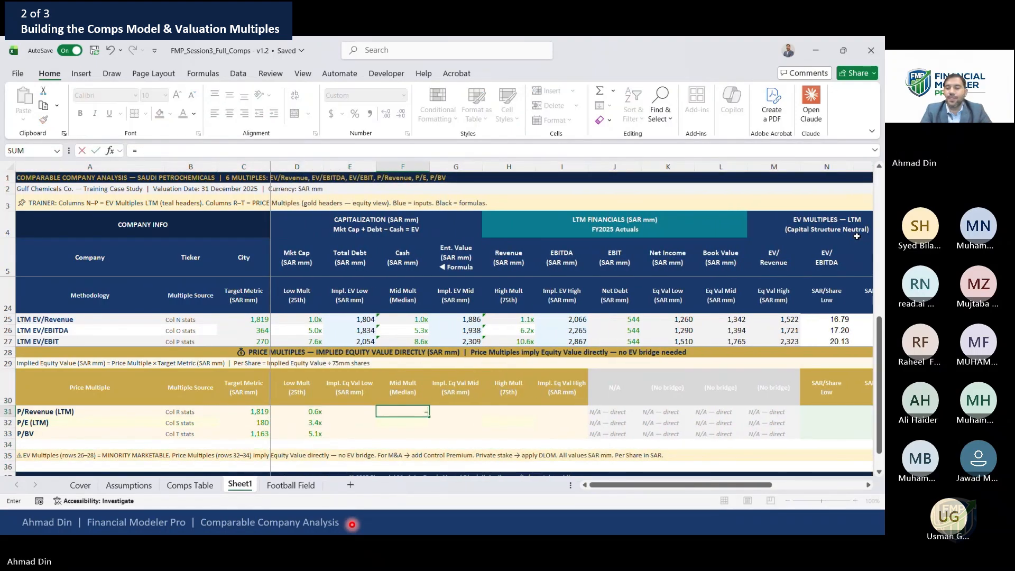
key(ctrl+Up)
key(ctrl+Up)
key(ctrl+Up)
key(ctrl+Up)
key(Right)
key(Right)
key(Right)
key(Right)
key(Right)
key(Right)
key(Right)
key(Right)
key(Right)
key(Right)
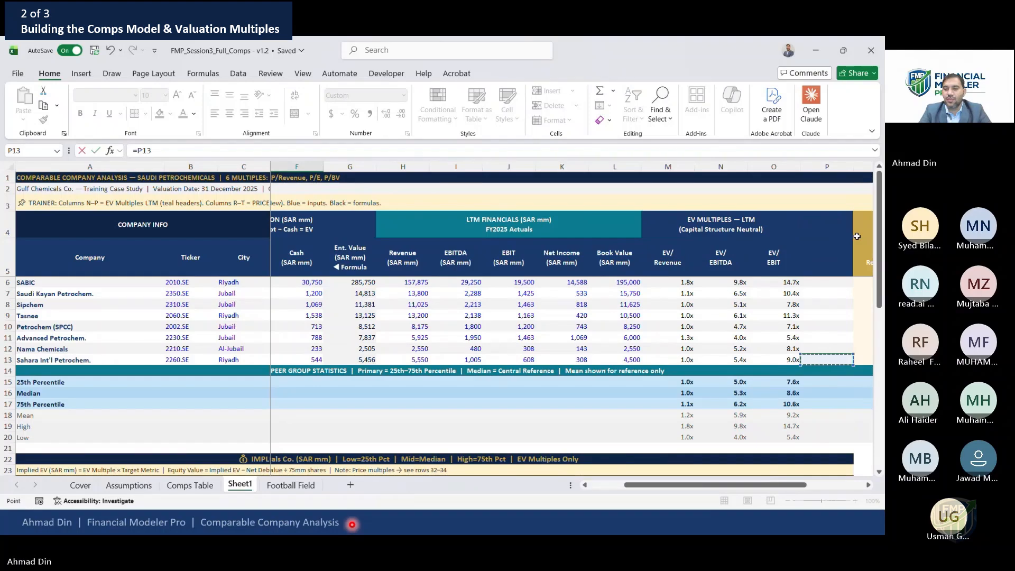
key(Down)
key(Down)
key(Right)
key(Down)
key(F4)
key(F4)
key(F4)
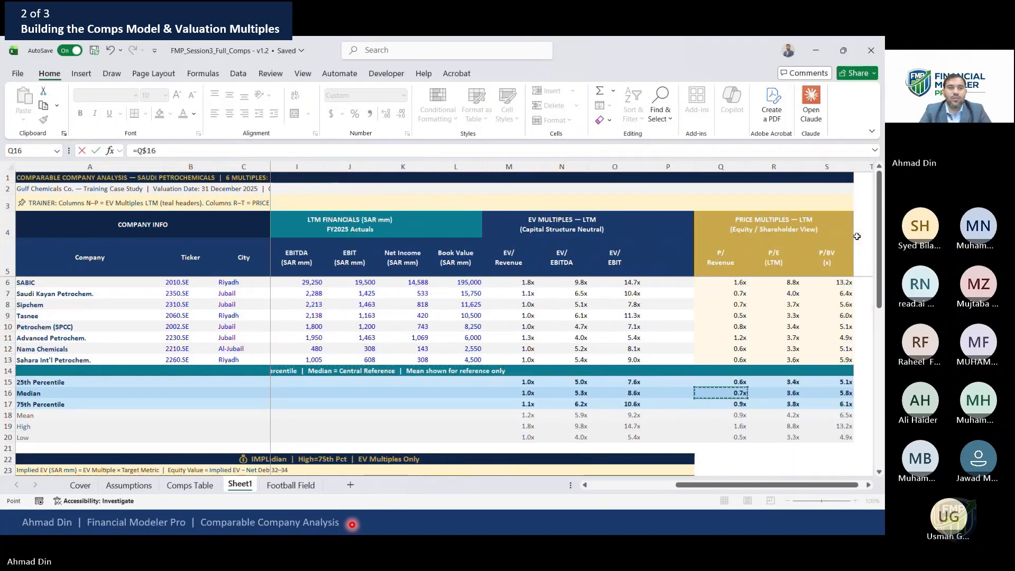
key(Return)
key(ctrl+d)
key(F2)
key(BackSpace)
text(R)
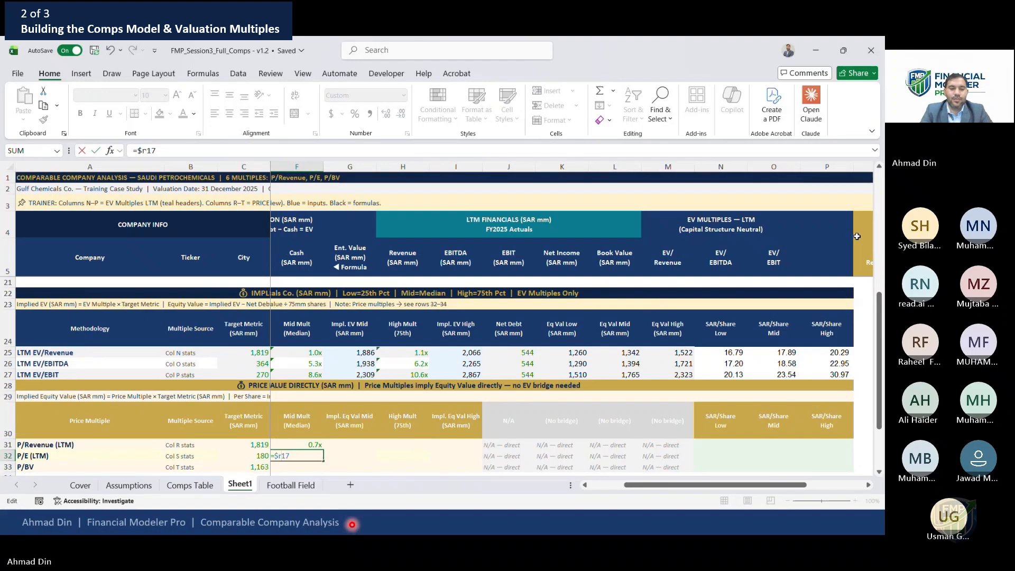
key(Return)
key(ctrl+d)
key(F2)
key(Left)
key(Left)
key(BackSpace)
text(S)
key(Return)
Set the P/Revenue high multiple to =$Q18, copy it to the P/E row and edit its reference to column S
key(Up)
key(Up)
key(Up)
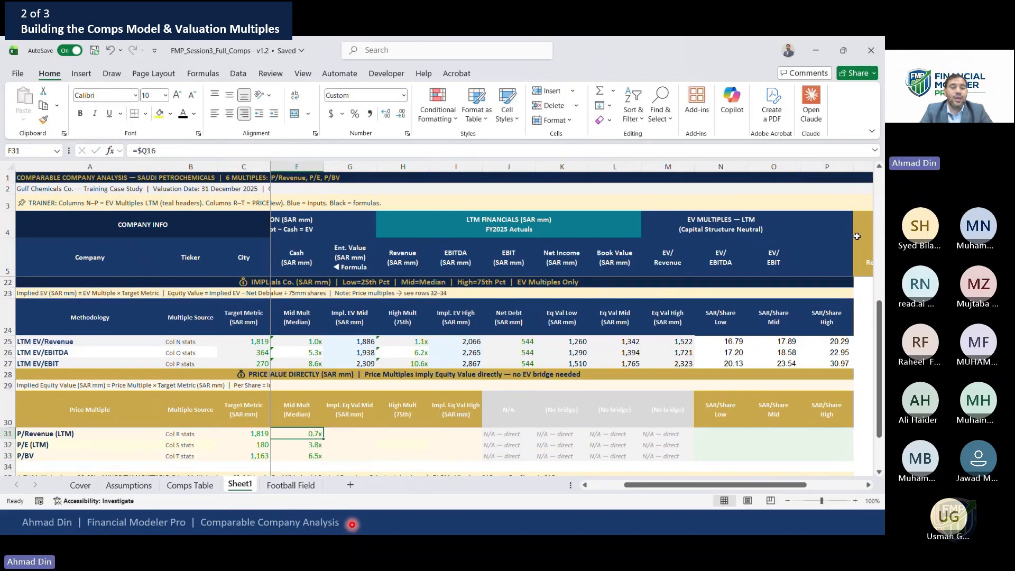
key(Right)
key(Right)
key(Left)
key(Left)
key(ctrl+c)
key(Right)
key(Right)
text(=$Q16)
key(BackSpace)
text(8)
key(ctrl+Return)
key(ctrl+c)
key(Down)
key(Return)
key(F2)
key(Left)
key(Left)
key(BackSpace)
text(1)
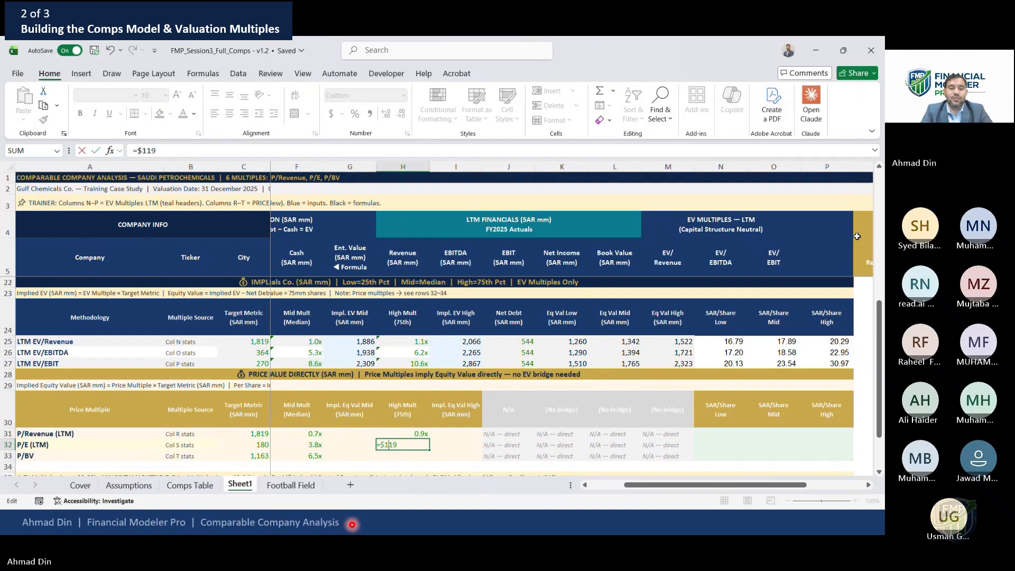
text(S)
key(ctrl+Return)
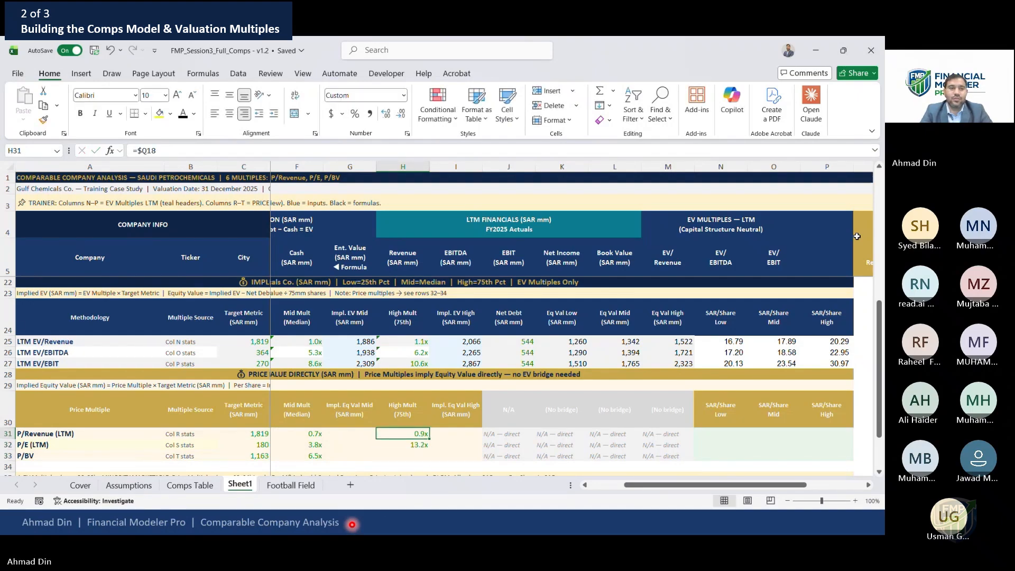
Repoint the P/E high multiple to column R and fill it to P/BV, editing that reference to column S
key(F2)
key(Left)
key(Left)
key(BackSpace)
text(R)
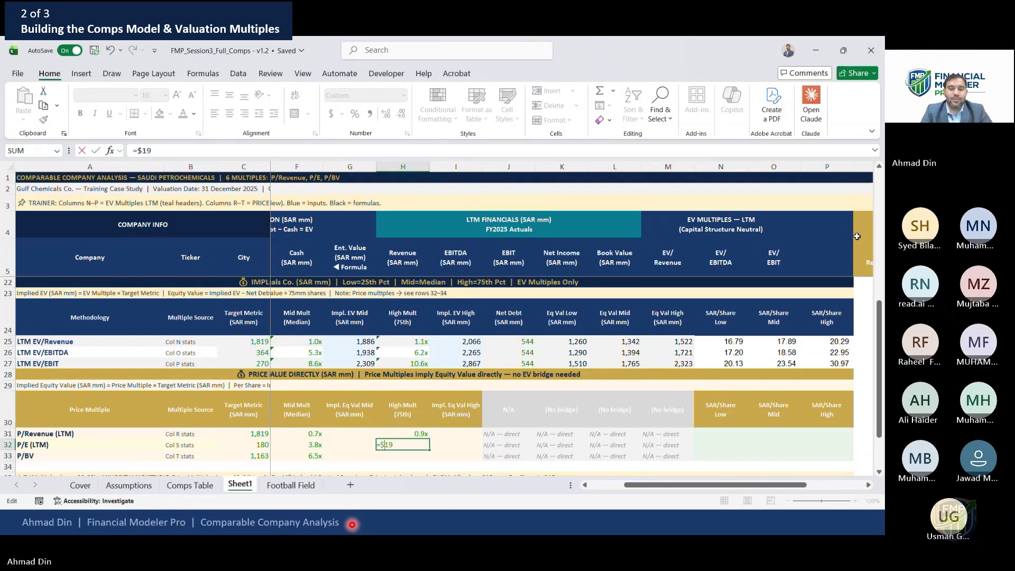
key(ctrl+Return)
key(ctrl+c)
key(Down)
key(ctrl+v)
key(F2)
key(Left)
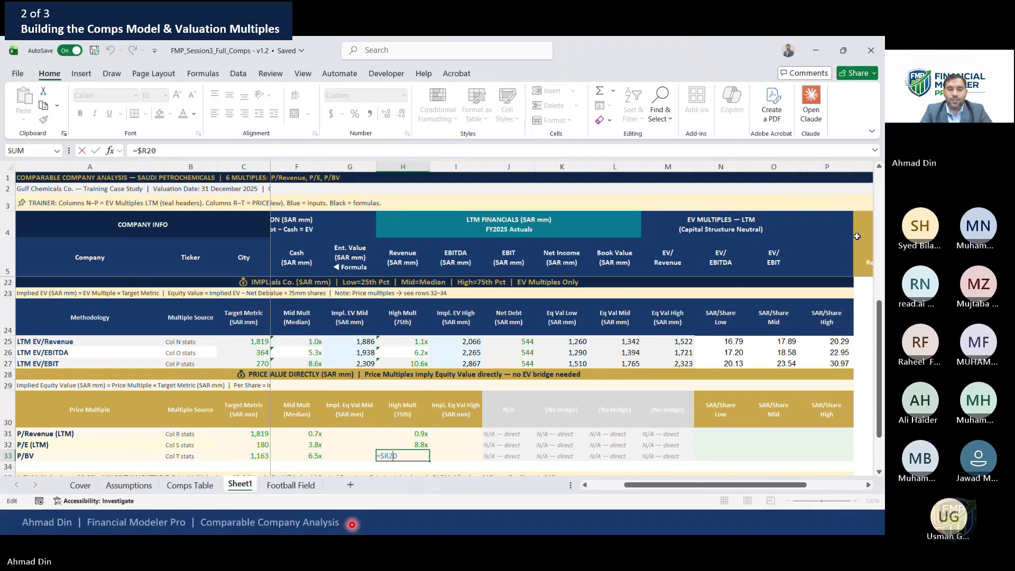
key(Left)
key(BackSpace)
text(S)
key(Return)
Compute the low implied equity value as =$C31*D31 and fill it down through the P/BV row
key(Left)
key(Left)
key(Left)
key(Left)
key(Left)
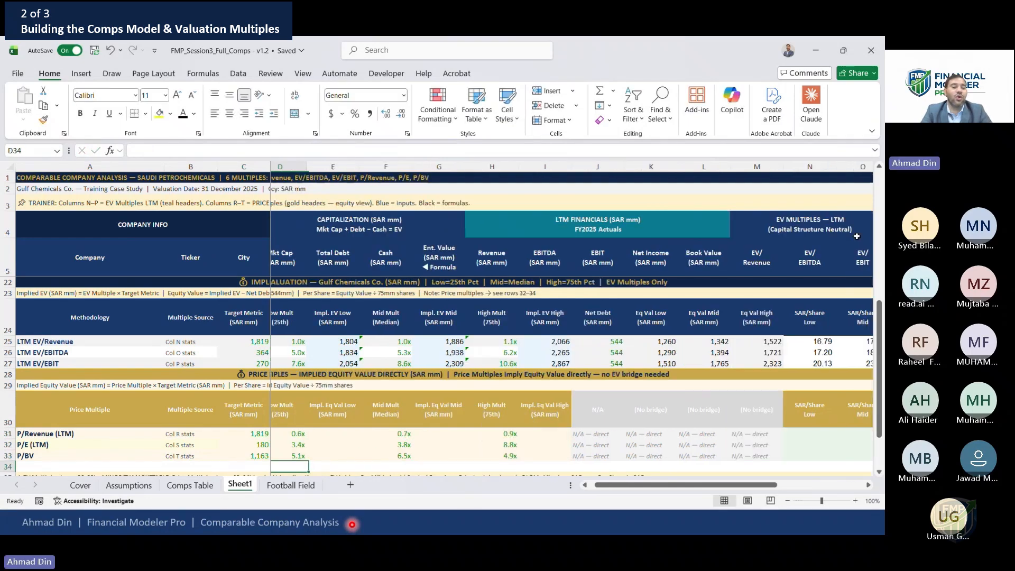
key(Left)
key(Up)
key(Up)
key(Up)
key(Right)
key(Right)
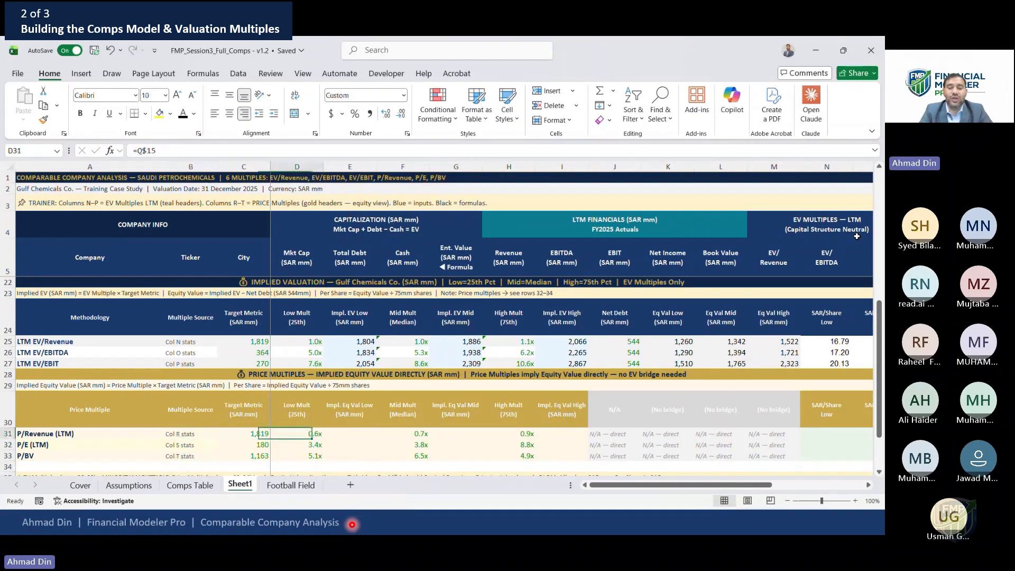
key(Right)
text(=)
key(Left)
key(Left)
key(F4)
key(F4)
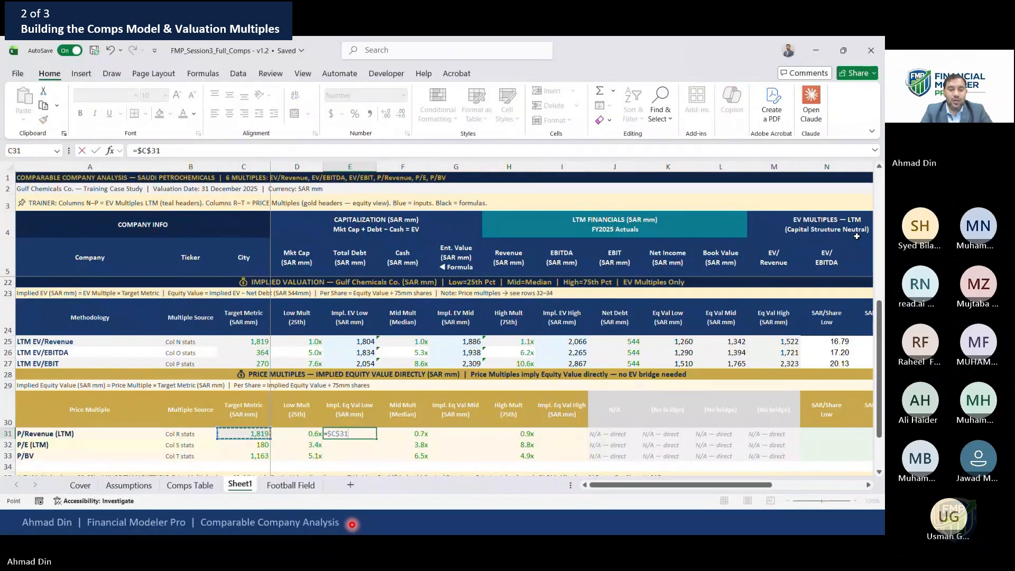
key(F4)
text(*)
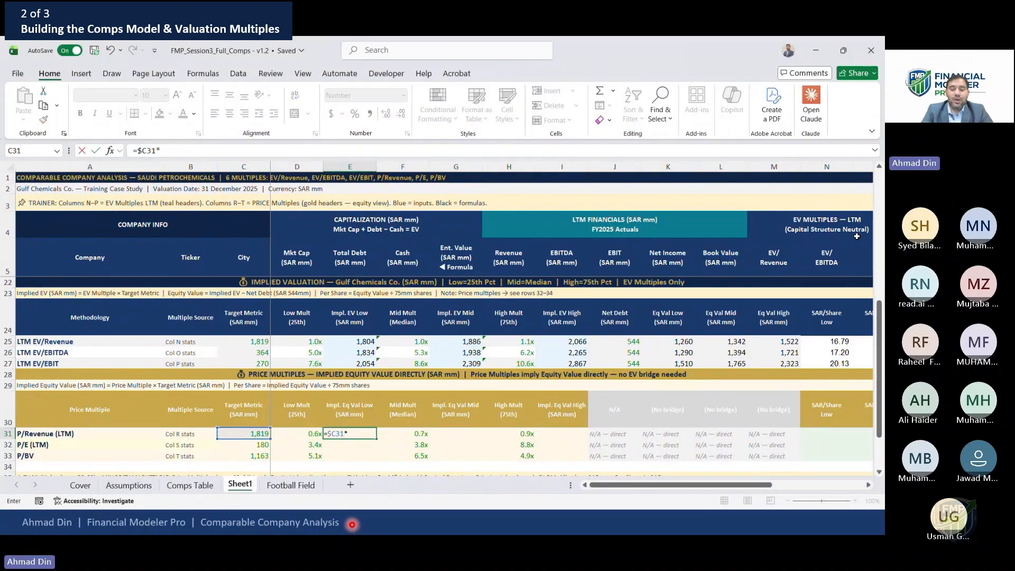
key(Left)
key(Return)
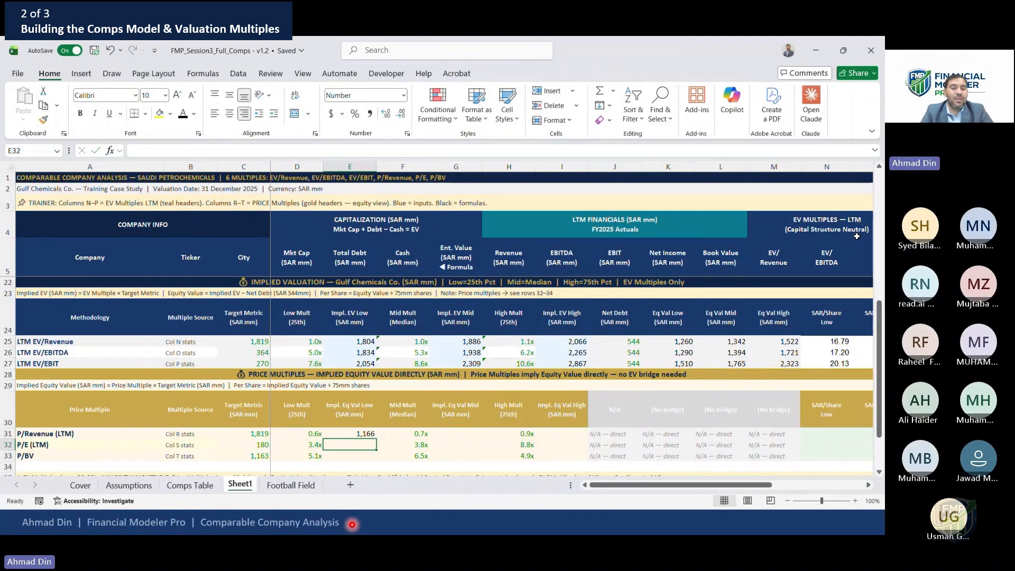
key(Up)
key(shift+Down)
key(shift+Down)
key(ctrl+d)
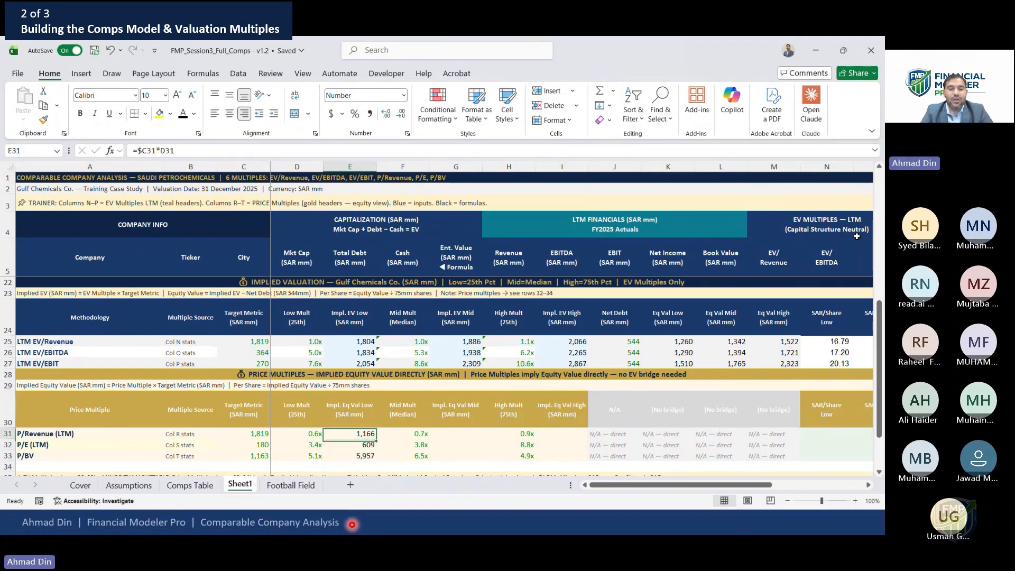
Copy the low implied equity value formulas into the mid and high implied equity value columns
key(ctrl+c)
key(Right)
key(Right)
key(ctrl+v)
key(ctrl+c)
key(Right)
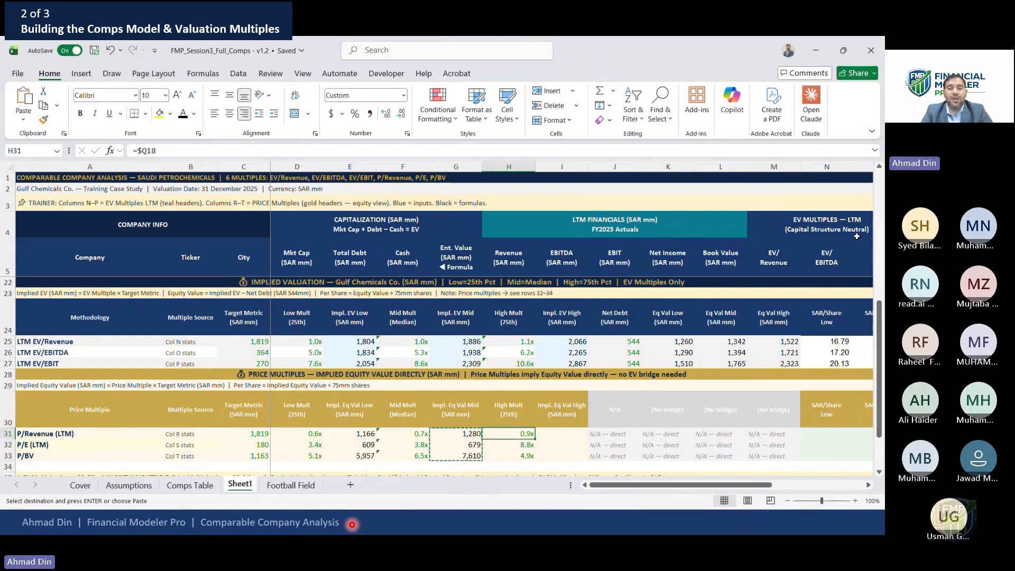
key(Right)
key(shift+Down)
key(shift+Down)
key(Return)
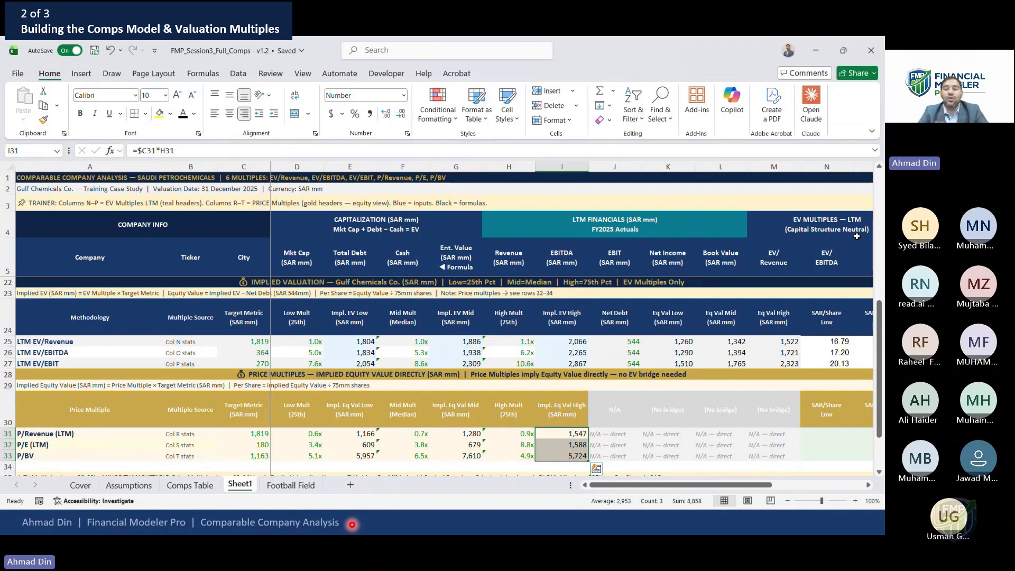
Review the implied equity value, N/A bridge and SAR/Share columns across both valuation tables
key(Right)
key(Right)
key(Right)
key(Right)
key(Right)
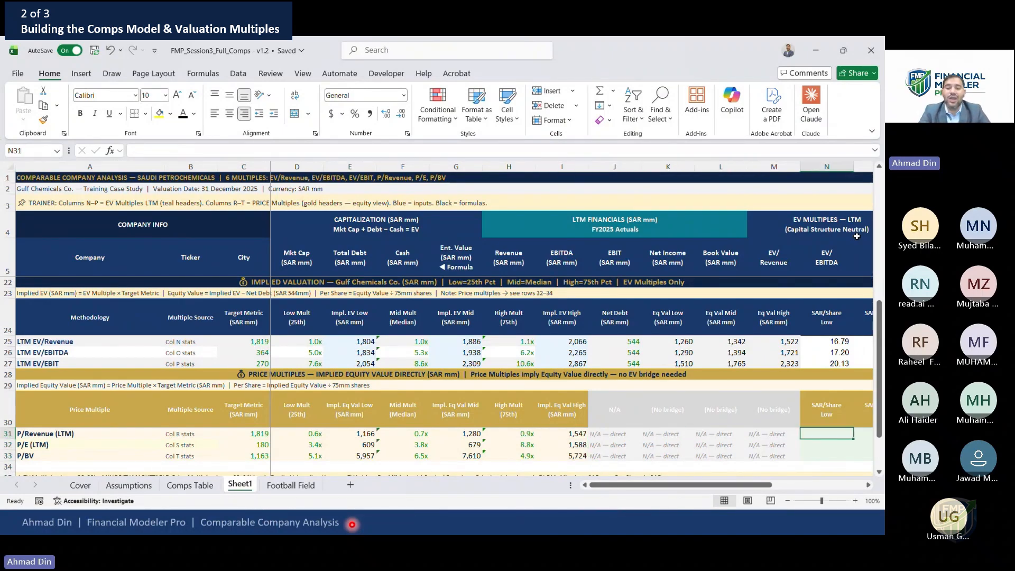
key(Right)
key(Right)
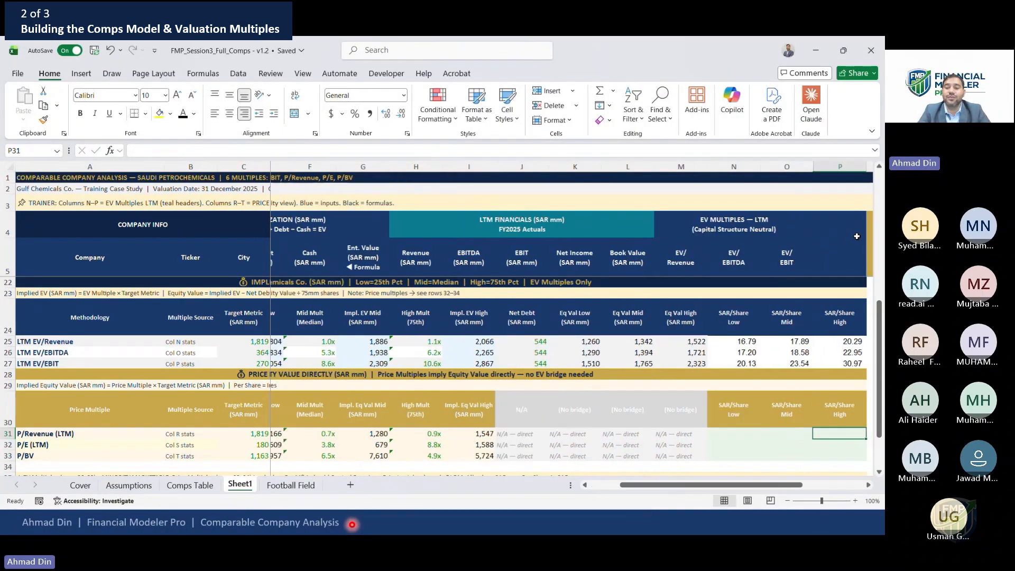
key(Left)
key(Home)
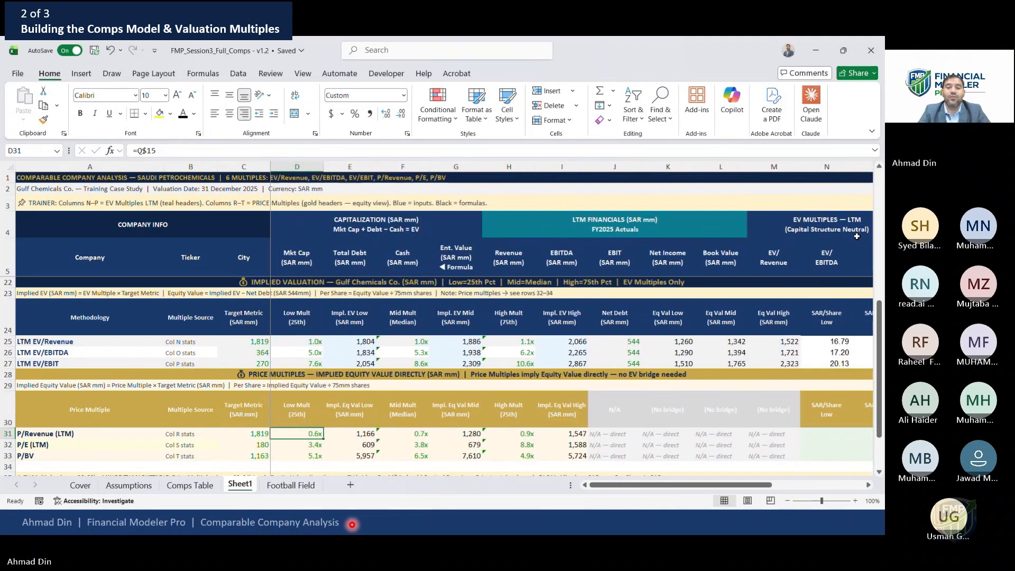
key(Right)
key(Right)
key(Right)
key(Left)
key(Left)
key(Left)
key(Right)
key(Right)
key(Right)
key(Right)
key(Right)
key(Right)
key(Right)
key(Right)
key(Right)
key(Right)
key(Right)
key(Right)
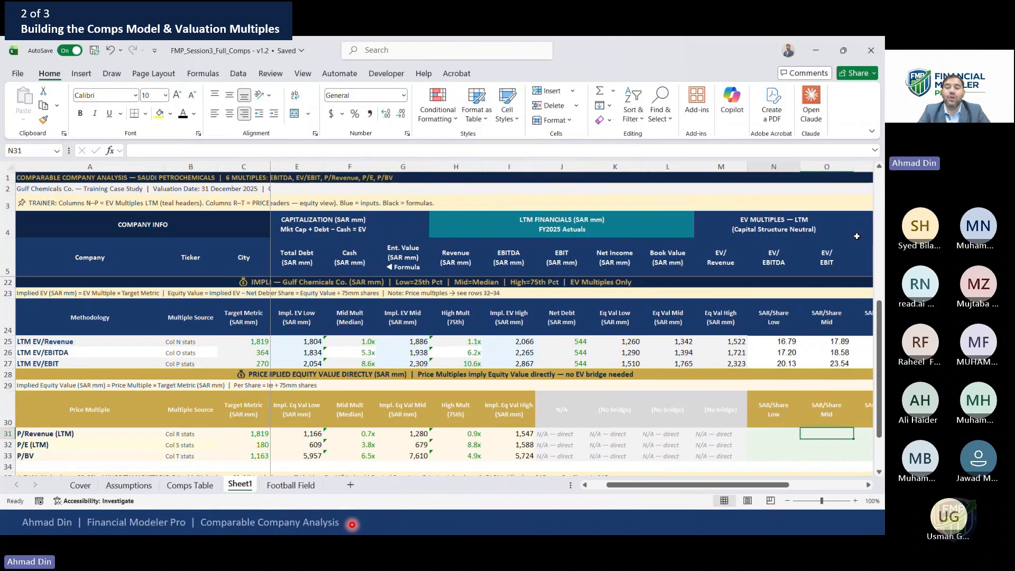
key(Right)
key(Left)
key(Left)
key(Left)
key(Left)
key(Left)
key(Left)
key(Left)
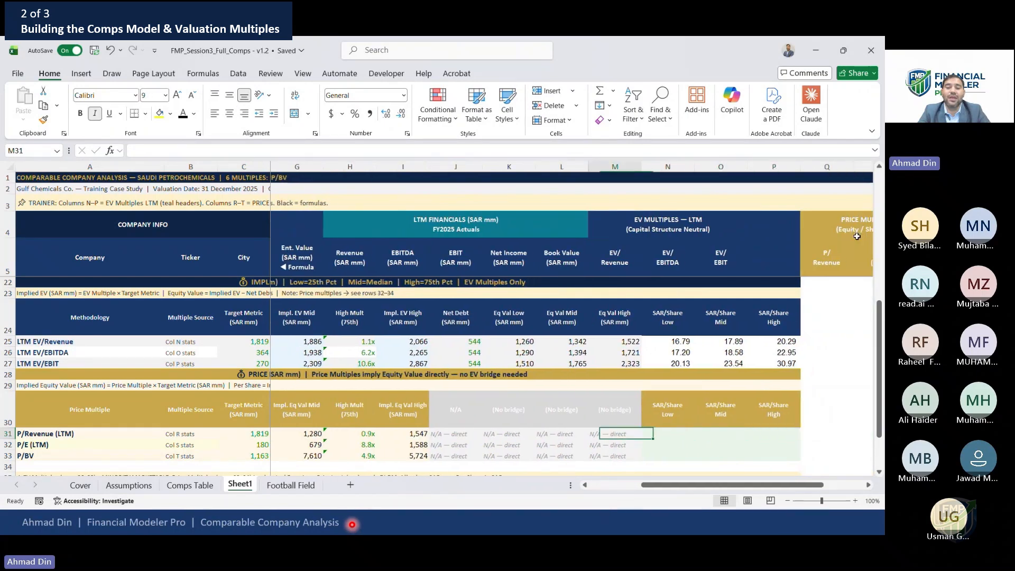
key(Up)
key(Up)
key(Down)
key(Right)
key(Right)
key(Right)
key(Right)
key(Right)
key(Up)
key(Up)
key(Up)
key(Up)
key(Up)
key(Up)
key(Up)
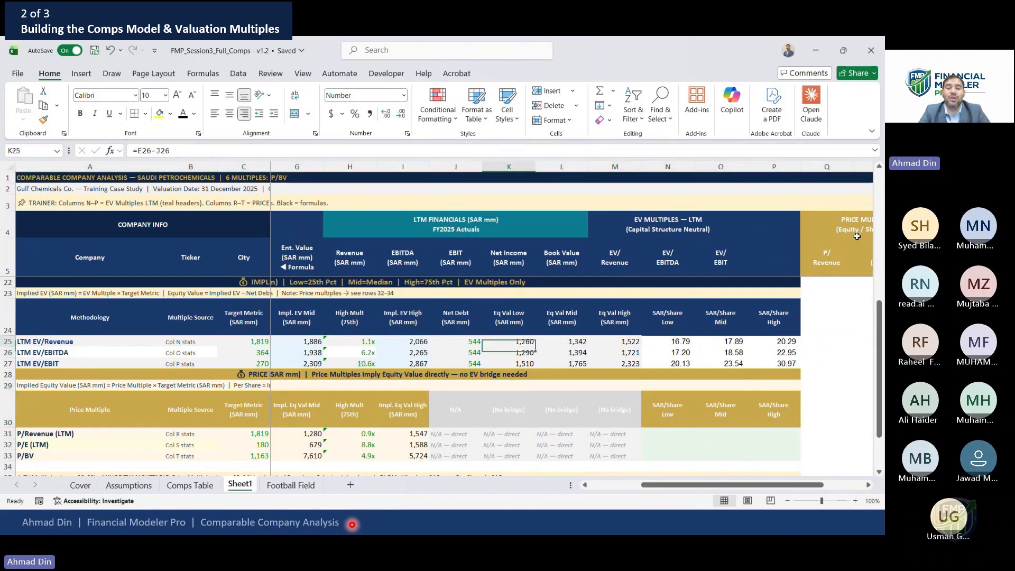
Paste the implied equity value header formatting onto the three header cells following the N/A column
key(Down)
key(shift+Right)
key(shift+Right)
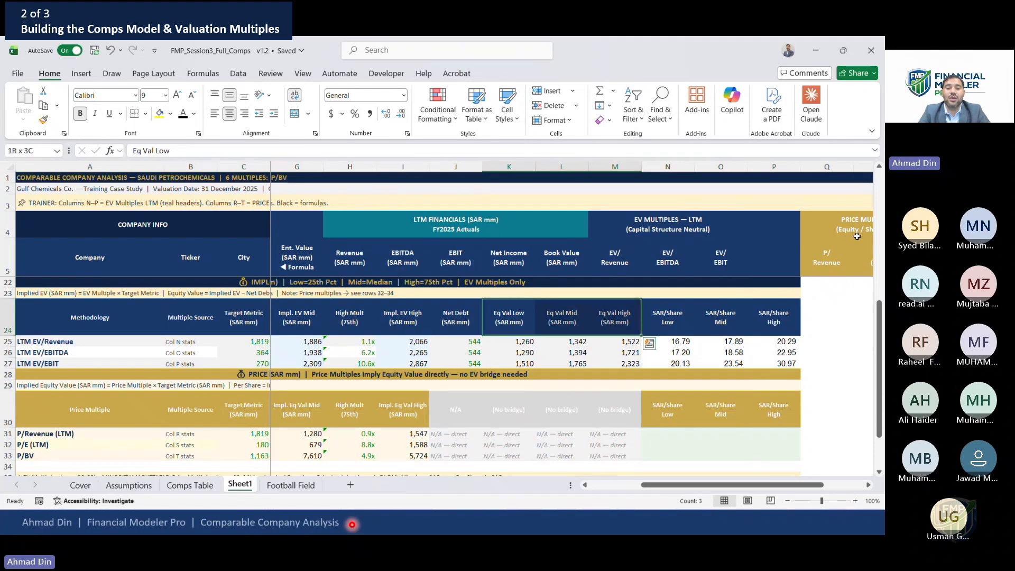
key(ctrl+c)
key(Down)
key(Down)
key(Down)
key(Down)
key(Down)
key(Down)
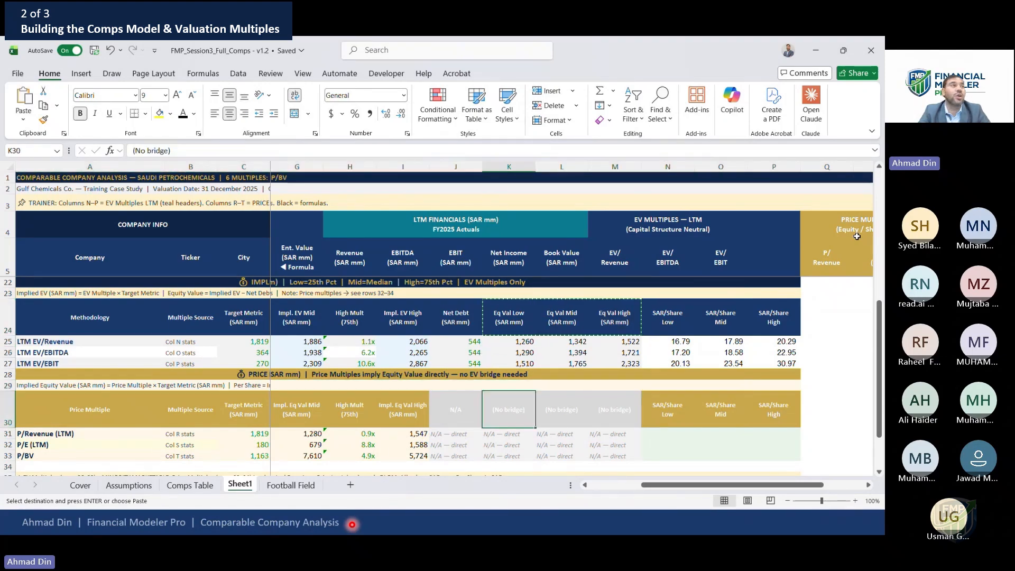
key(Left)
key(Left)
key(ctrl+c)
key(Right)
key(Right)
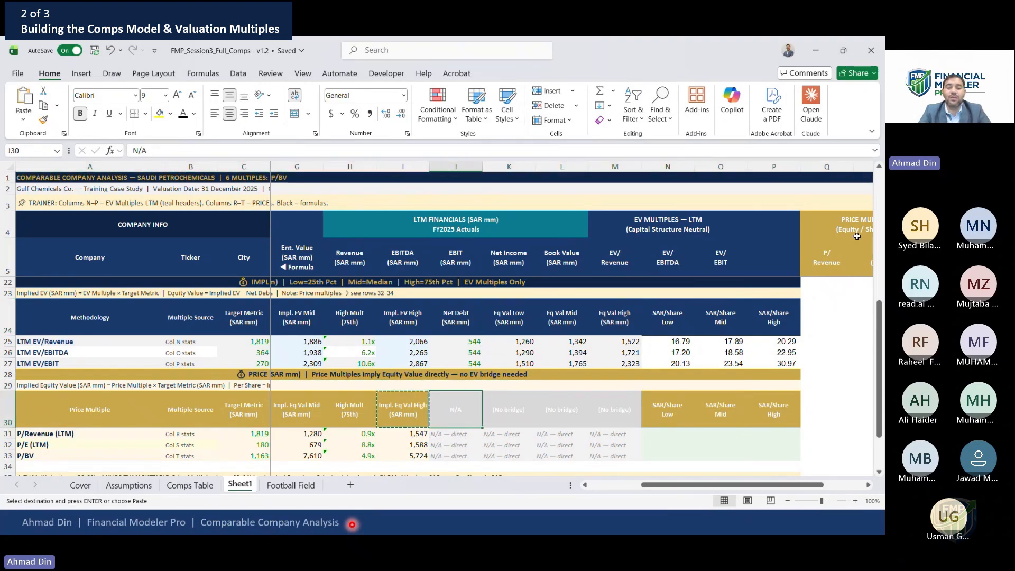
key(shift+Right)
key(shift+Right)
key(ctrl+alt+v)
key(t)
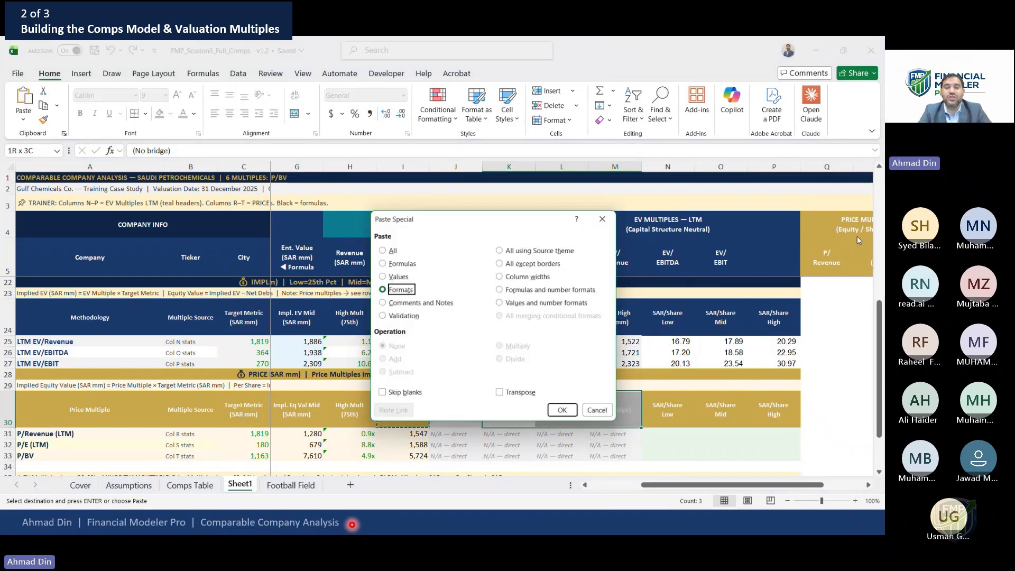
key(Return)
key(Escape)
Copy the Impl. Eq Val Mid, High Mult and Impl. Eq Val High headers into those three columns
key(Down)
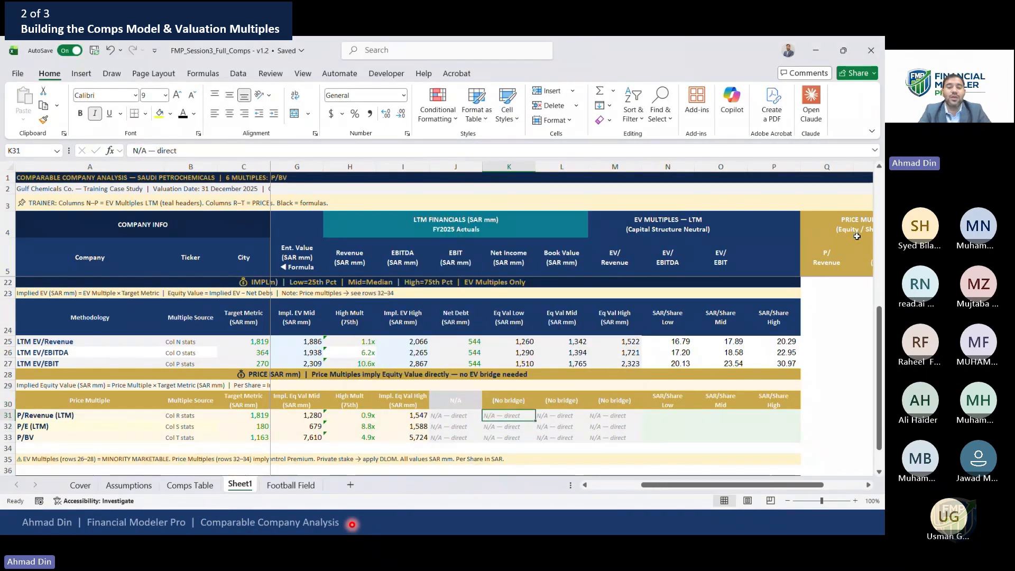
key(Up)
key(Left)
key(Left)
key(shift+Left)
key(shift+Left)
key(ctrl+c)
key(Right)
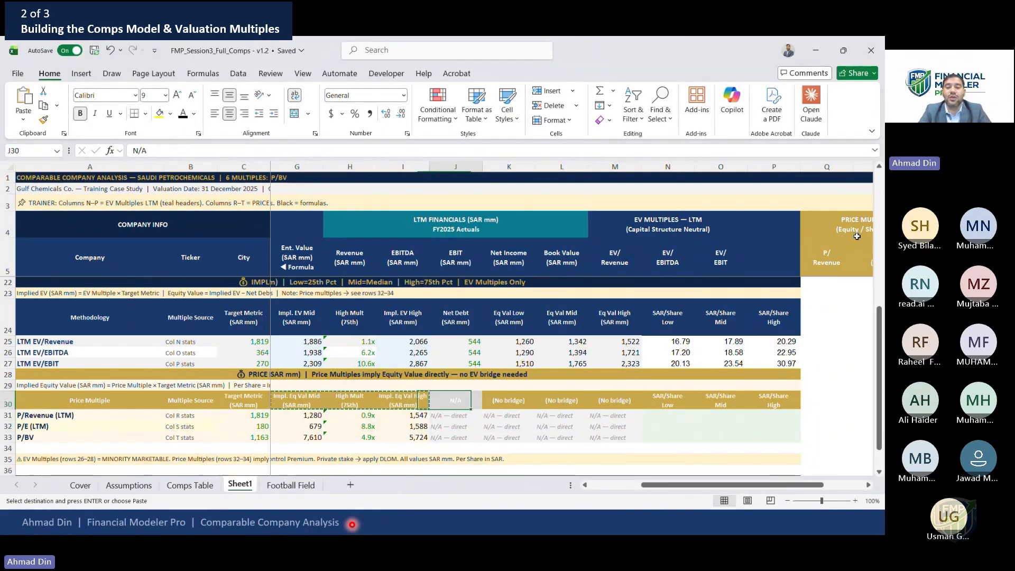
key(Right)
key(shift+Right)
key(shift+Right)
key(ctrl+v)
key(Escape)
key(Down)
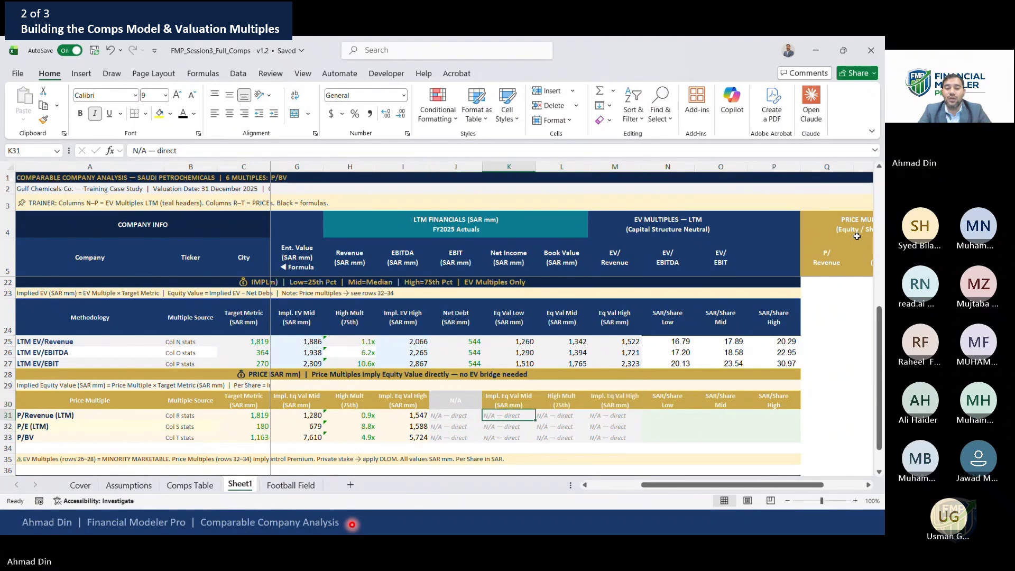
Link the three new columns to the low, mid and high implied equity values and fill them down to P/BV
text(=)
key(Left)
key(Left)
key(Left)
key(Left)
key(Left)
key(Left)
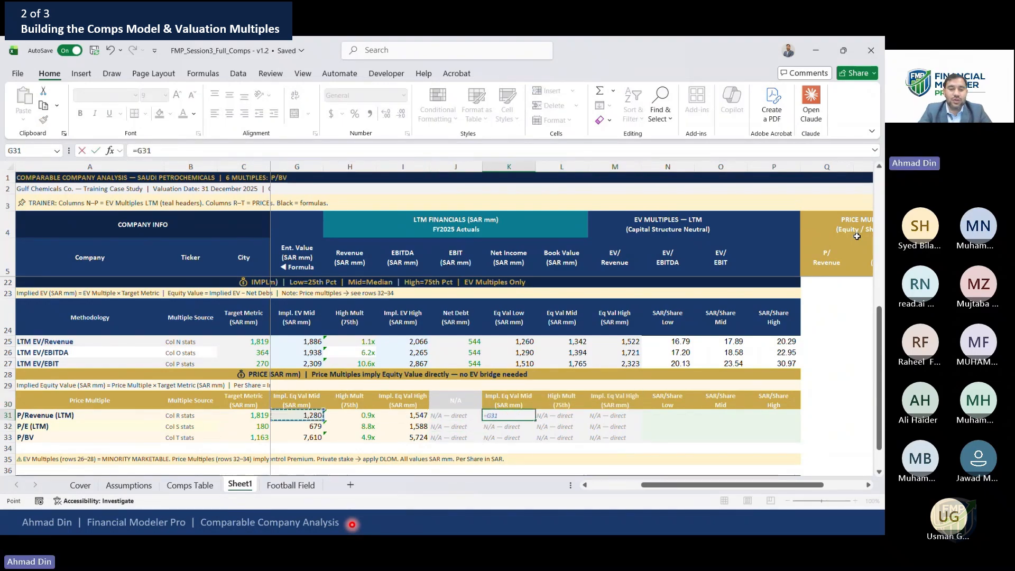
key(Return)
key(Right)
key(Up)
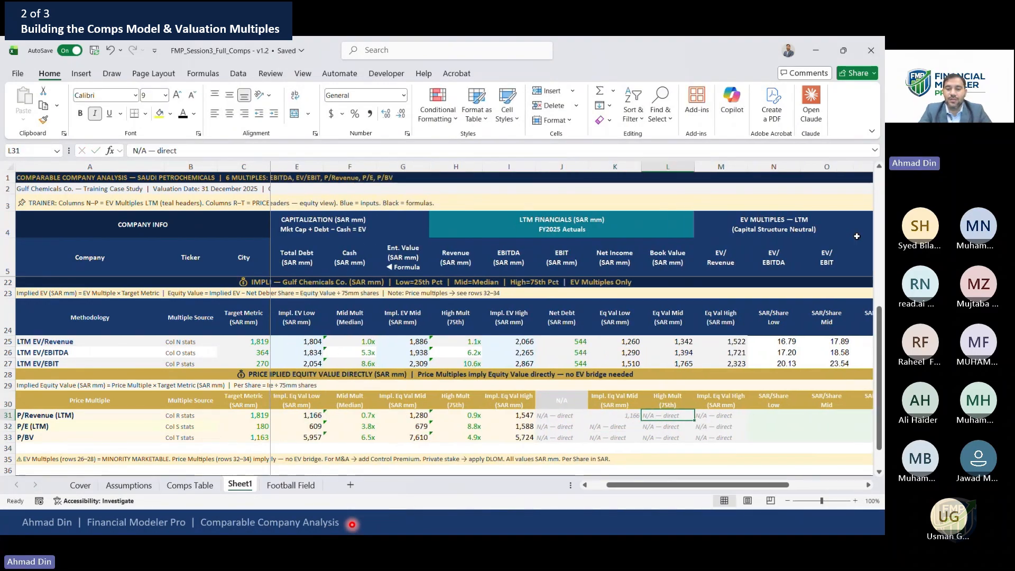
text(=)
key(Left)
key(Left)
key(Left)
key(Left)
key(Left)
key(Tab)
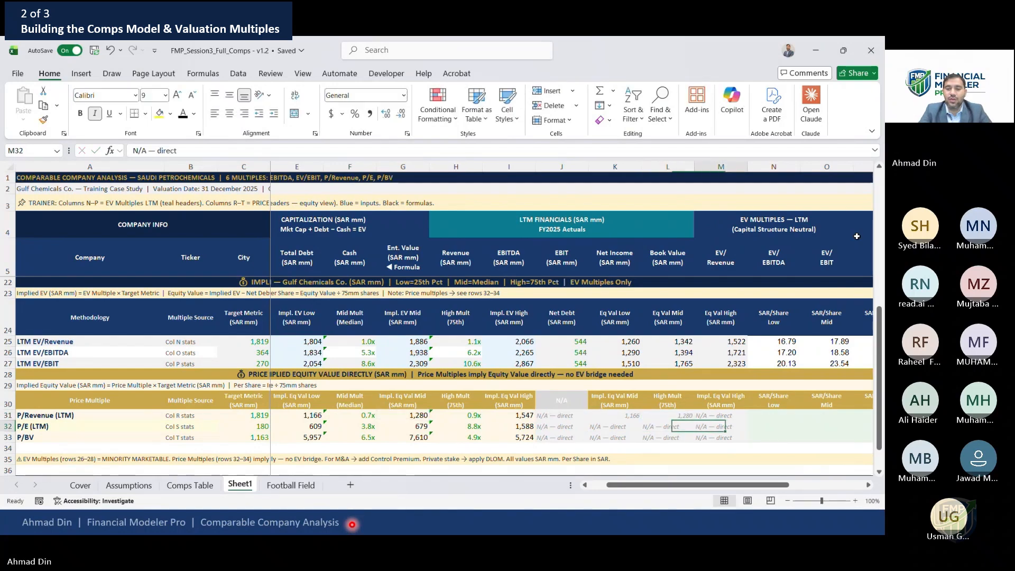
text(=)
key(Left)
key(Left)
key(Left)
key(Left)
key(Return)
key(Up)
key(Left)
key(Left)
key(shift+Right)
key(shift+Right)
key(ctrl+c)
key(Down)
key(shift+Down)
key(ctrl+v)
key(Escape)
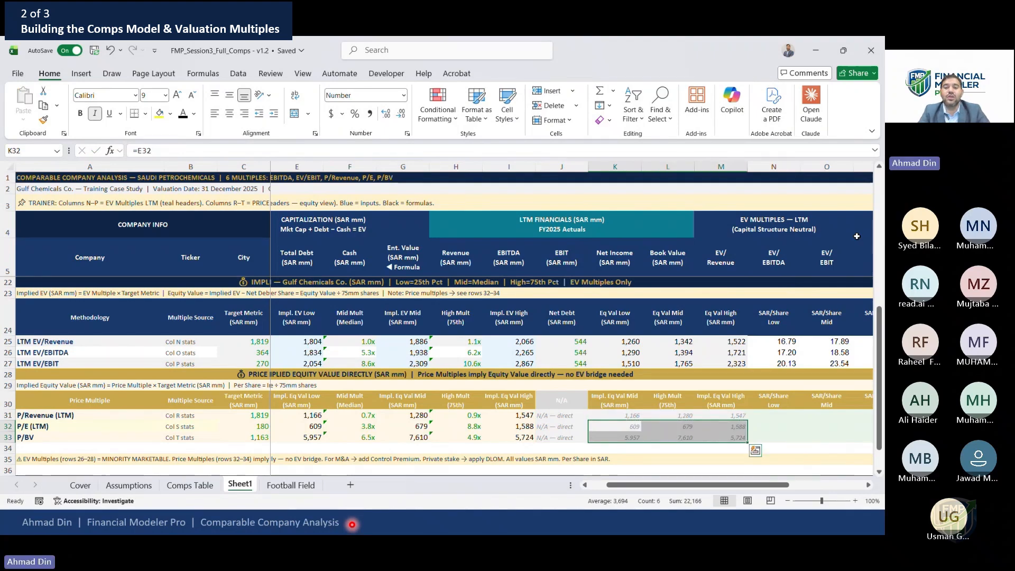
Enter the SAR/Share Low formula for P/Revenue dividing the low implied equity value by the diluted shares on Assumptions, anchored absolutely
key(Right)
key(Up)
key(Left)
key(Left)
key(Left)
key(Left)
key(Right)
key(Right)
key(Right)
key(Right)
key(Right)
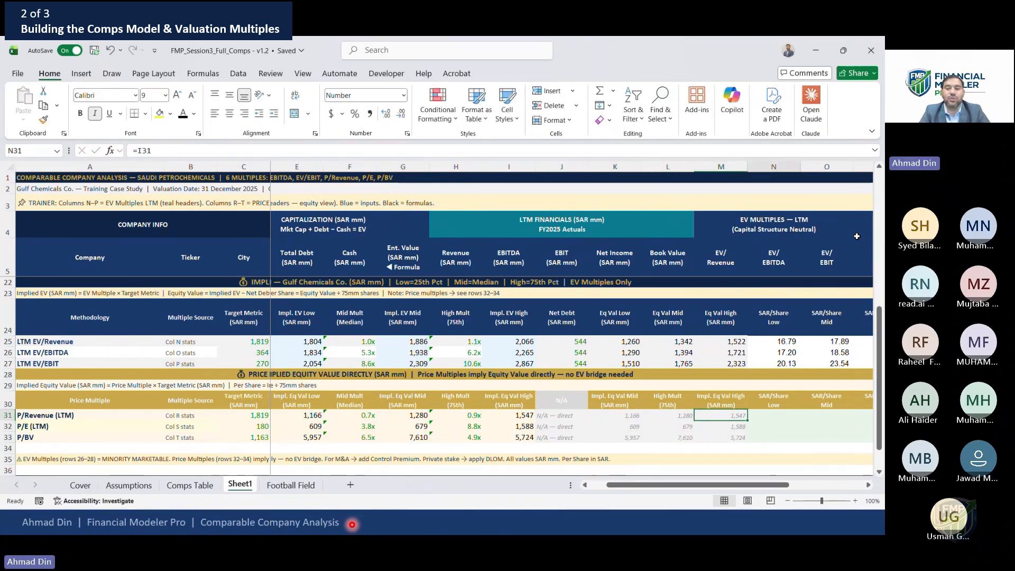
text(=)
key(Left)
key(Left)
key(Left)
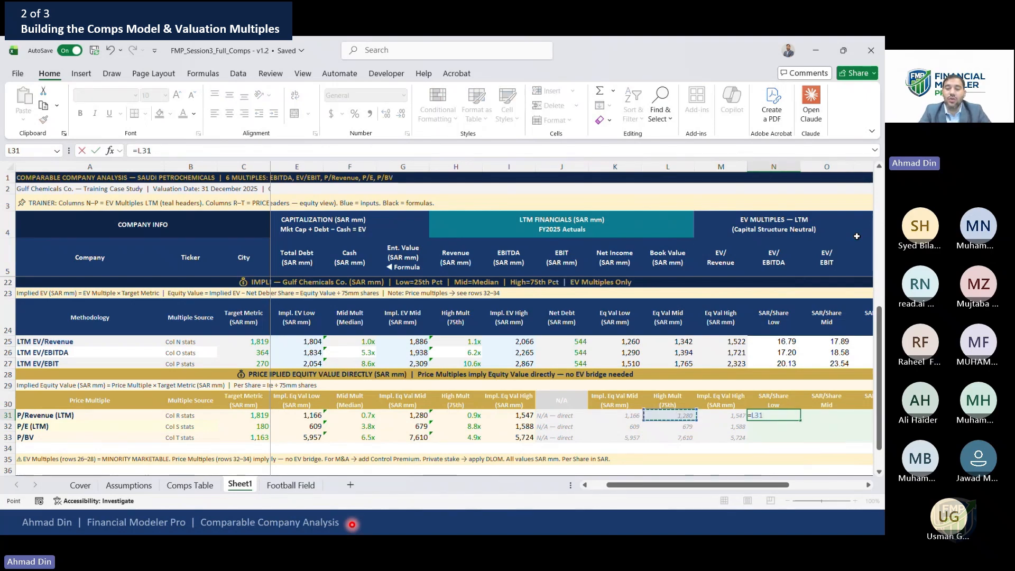
text(/)
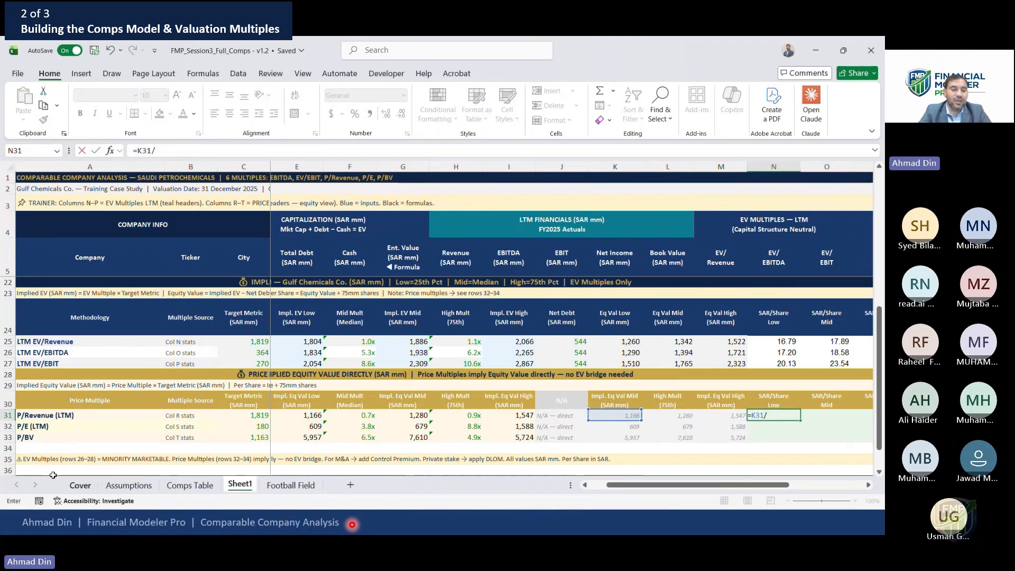
click(128, 485)
click(420, 380)
key(F4)
key(F4)
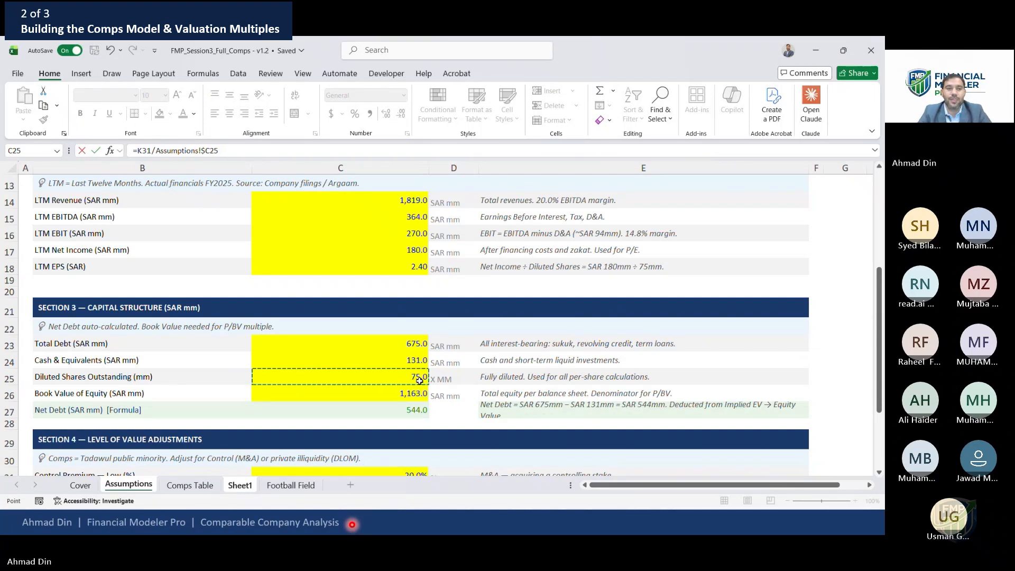
key(F4)
key(Return)
Copy the per-share formula across the low, mid and high columns for all three price multiples and apply comma style
key(Up)
key(ctrl+c)
key(Down)
key(shift+Down)
key(Return)
key(Up)
key(shift+Down)
key(shift+Down)
key(shift+Right)
key(shift+Right)
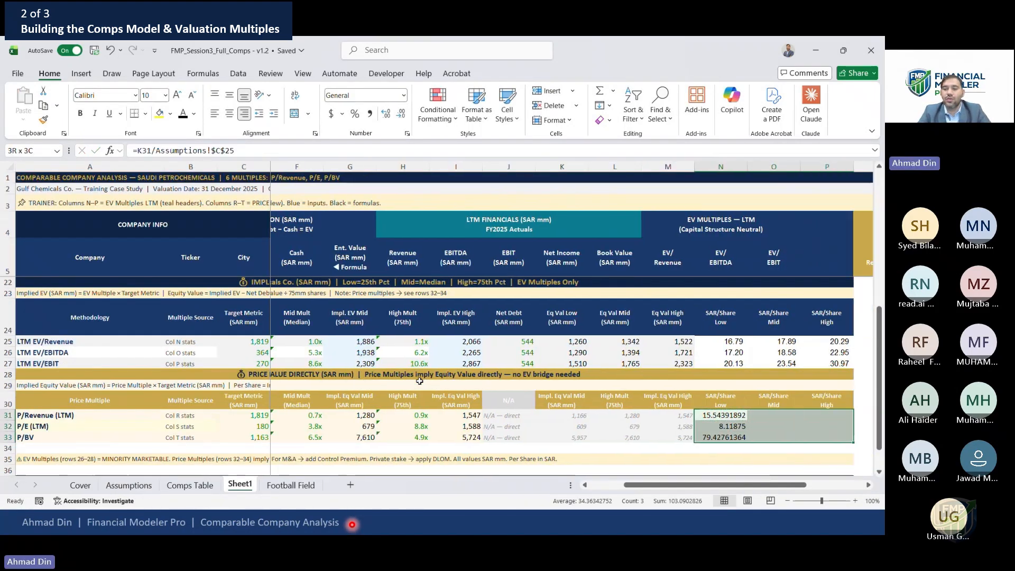
key(ctrl+r)
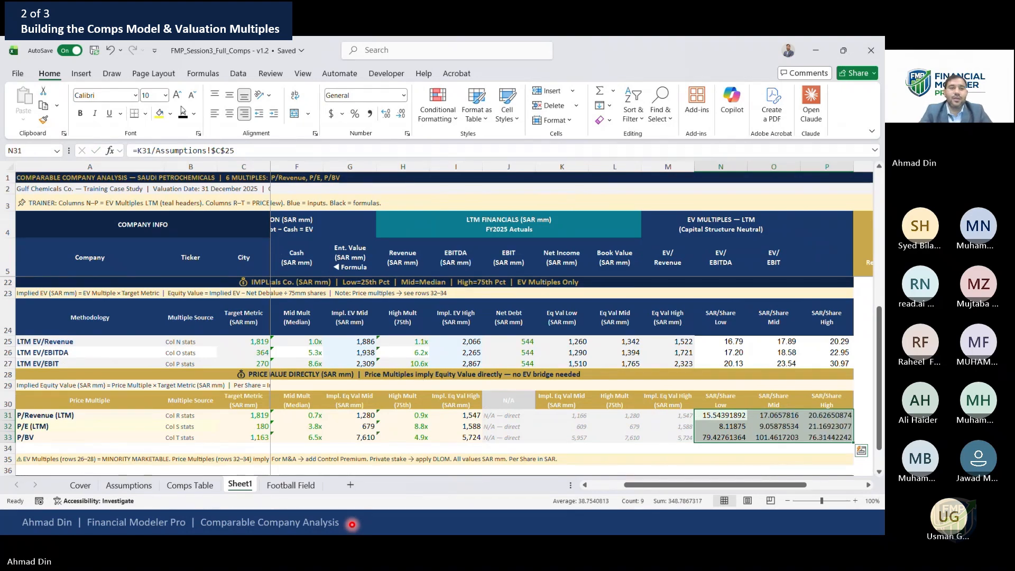
click(372, 116)
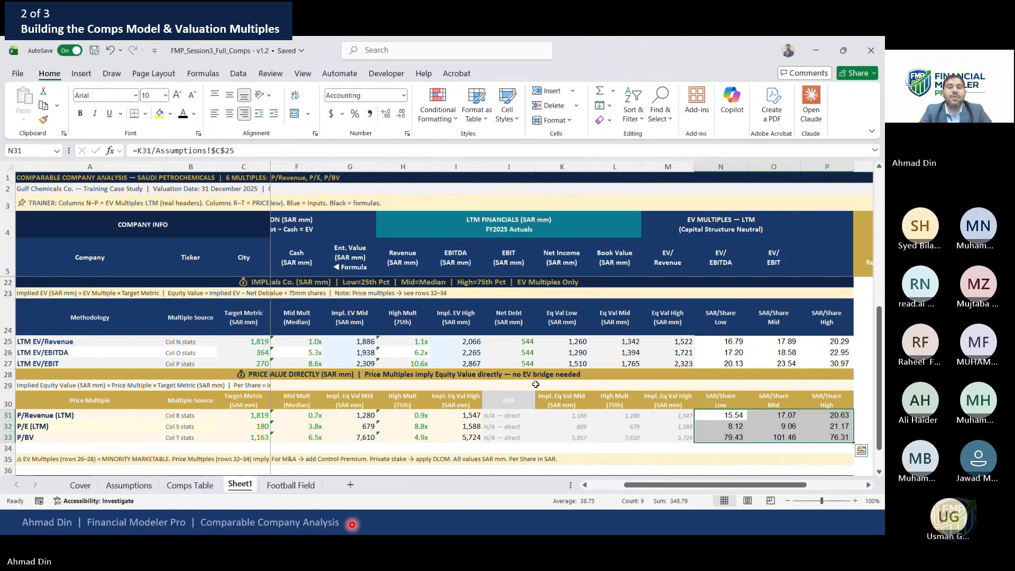
Glance through the Comps Table and Assumptions sheets before returning to the working sheet
click(601, 434)
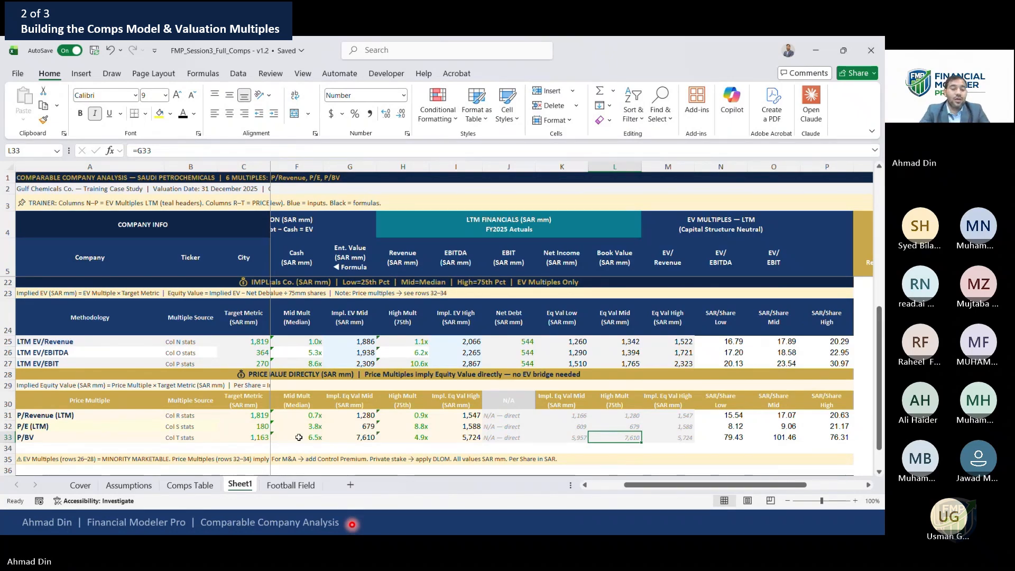
click(195, 492)
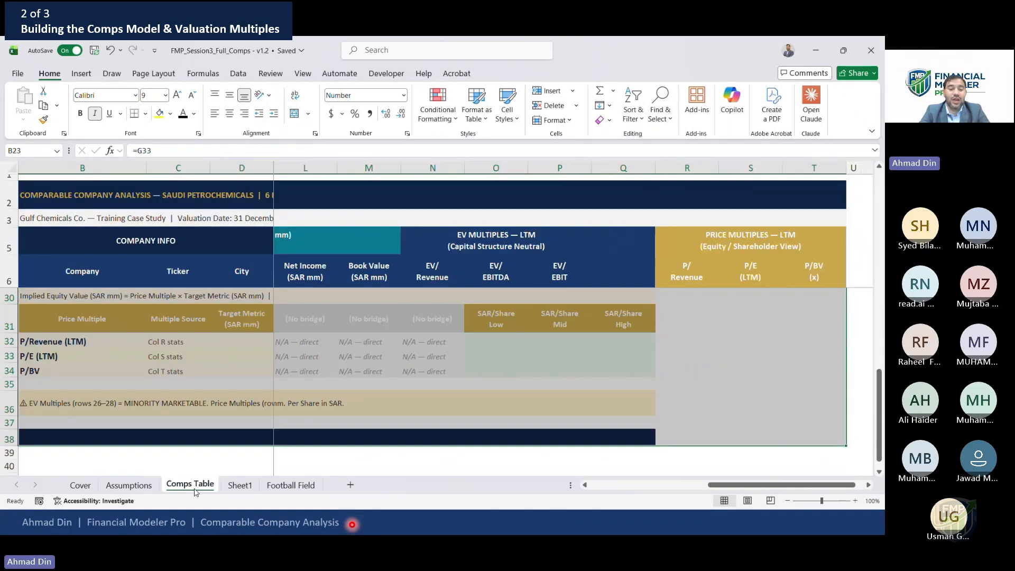
click(140, 487)
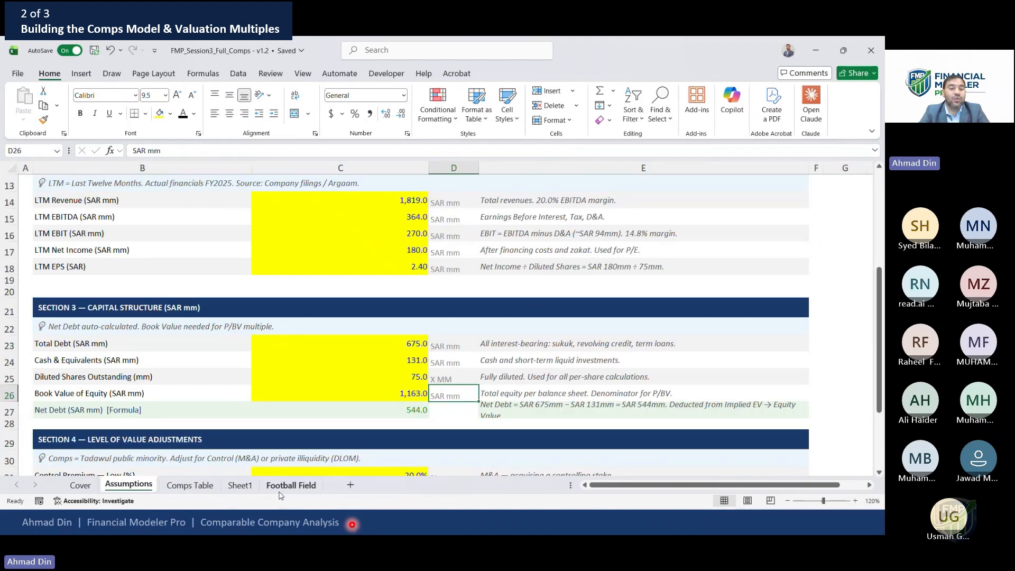
click(239, 487)
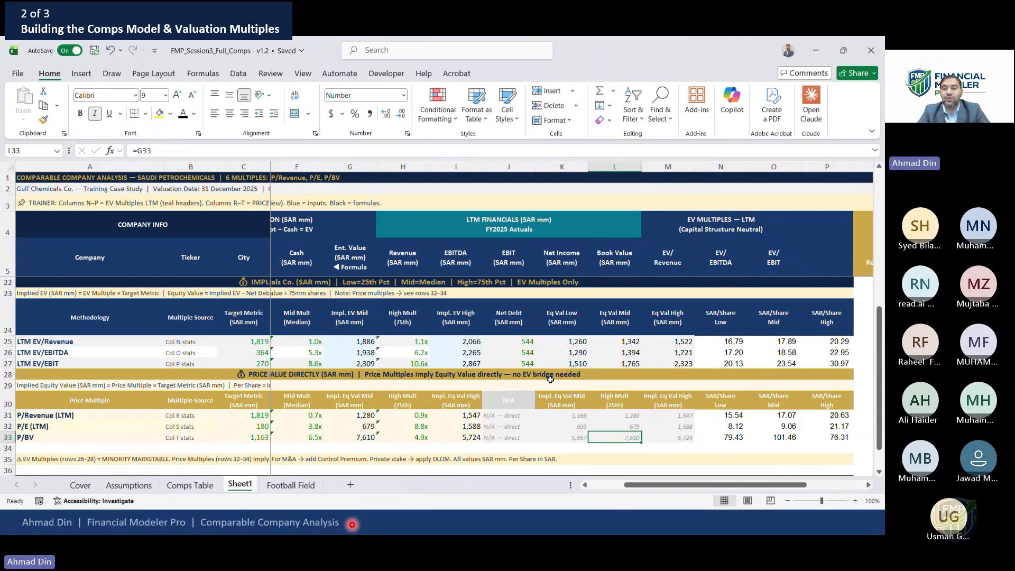
Compare the SAR/Share low, mid and high values of the EV multiples with those of the price multiples
key(Right)
key(Right)
key(Up)
key(Up)
key(shift+Down)
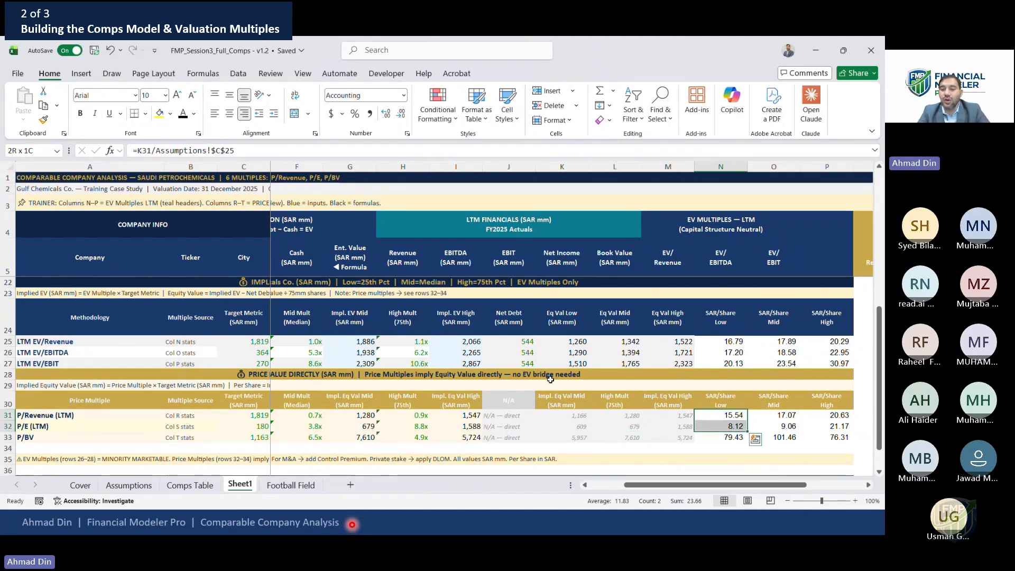
key(shift+Right)
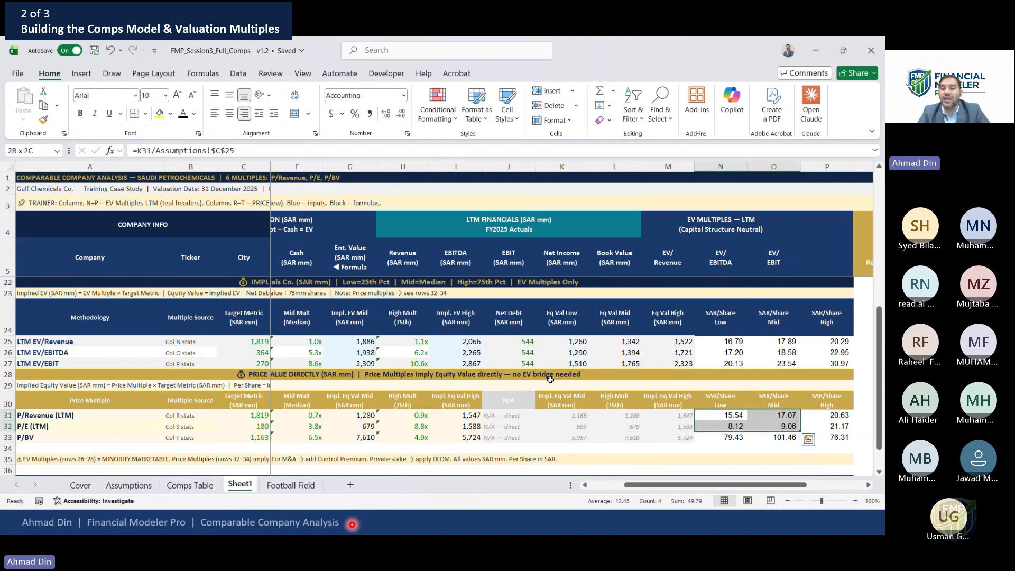
key(shift+Up)
key(shift+Right)
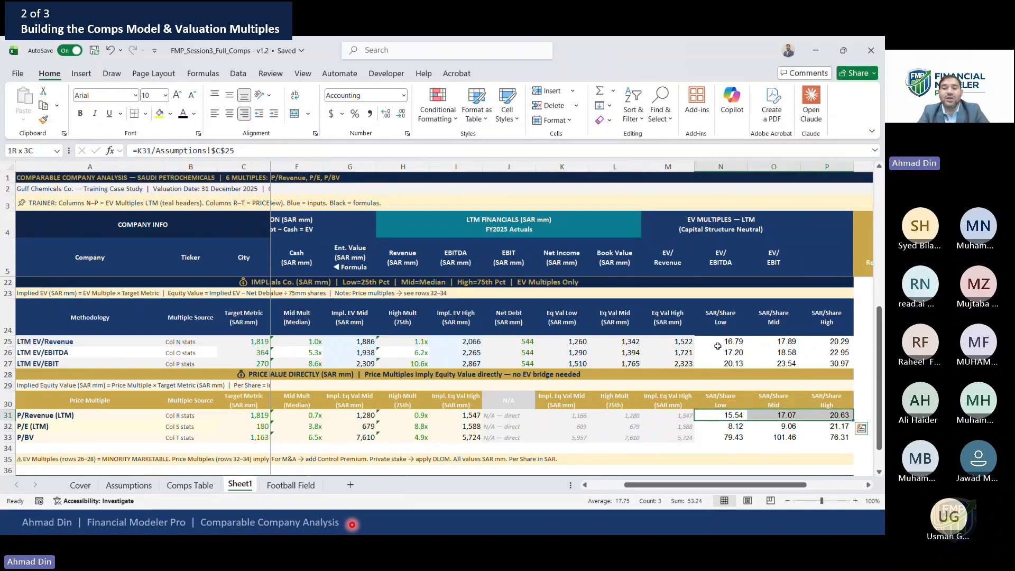
drag(729, 339, 837, 339)
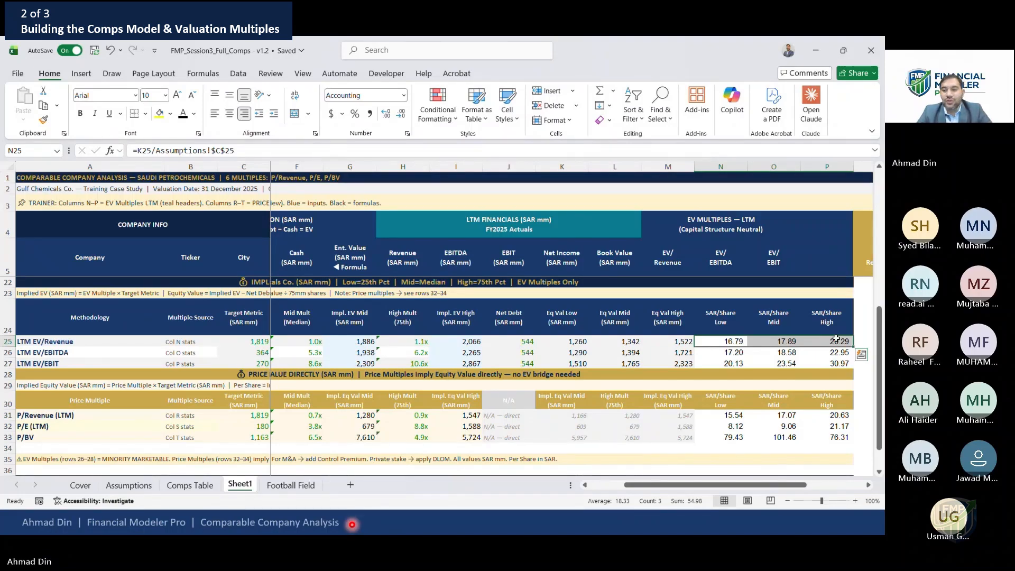
key(Down)
key(Down)
key(Down)
key(Down)
key(Down)
key(Down)
key(Down)
key(Down)
key(Down)
key(Down)
key(Down)
key(Down)
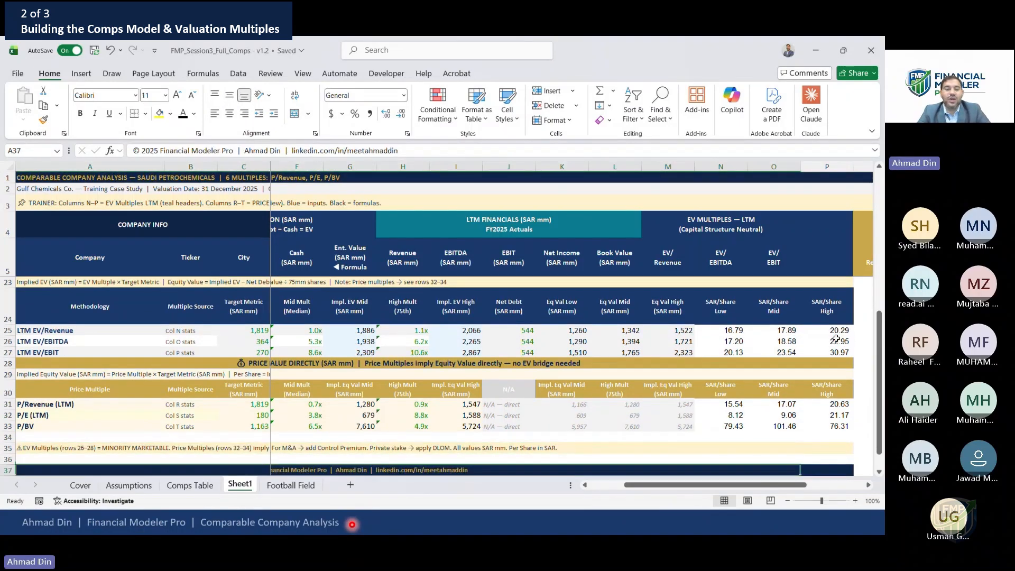
key(Down)
key(Down)
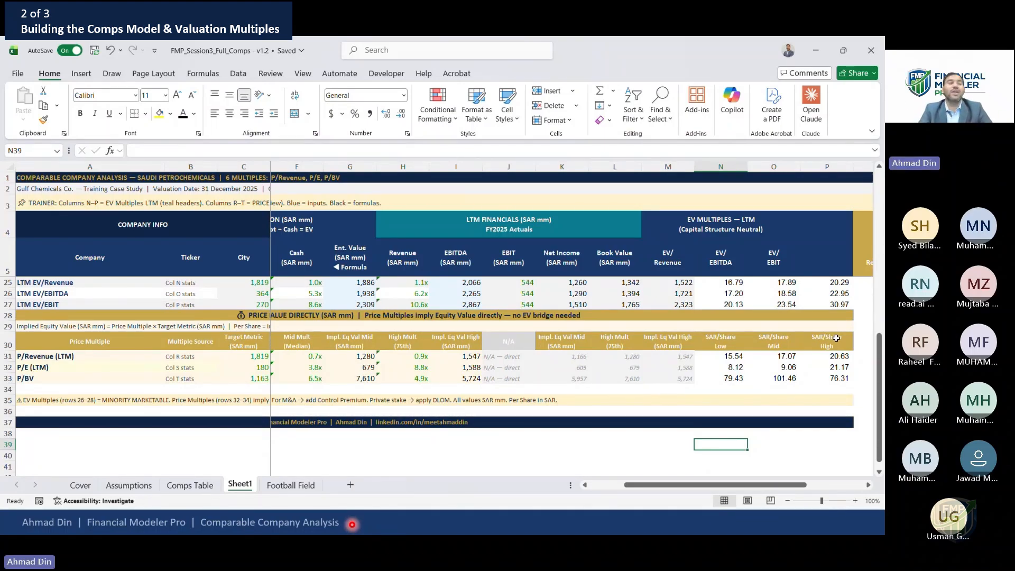
Review the peer multiples and the percentile, mean, high and low statistics for the EV and price multiples
key(Page_Up)
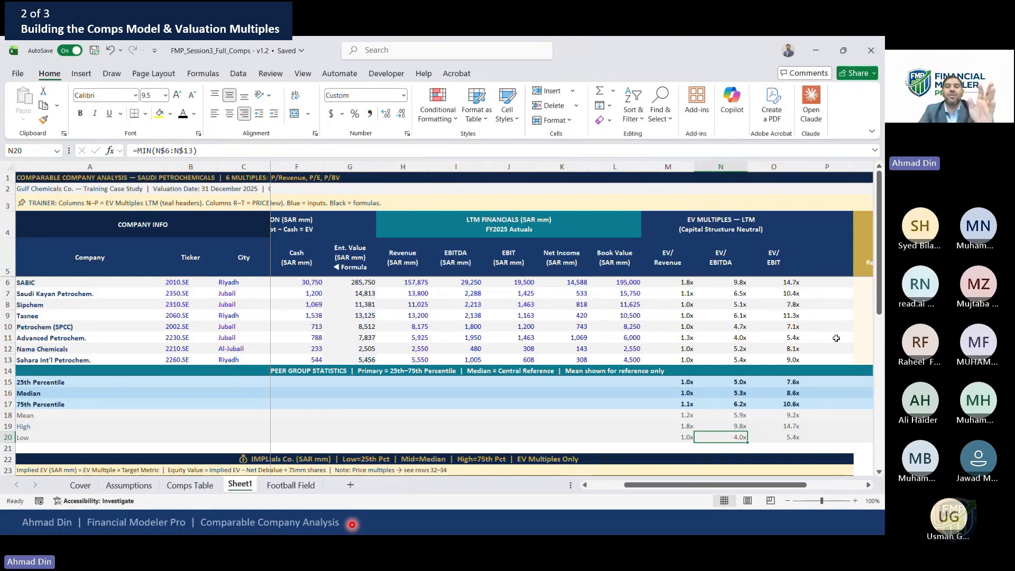
key(Right)
key(Right)
key(Right)
key(Right)
key(Right)
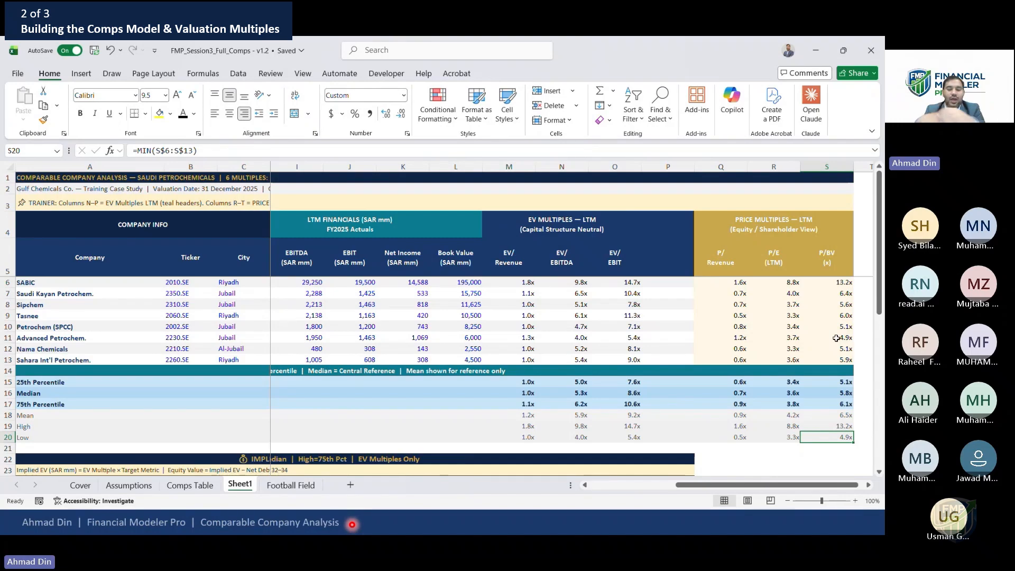
key(Down)
key(Down)
key(Down)
key(Down)
key(Down)
key(Down)
key(Down)
key(Down)
key(Down)
key(Down)
key(Down)
key(Down)
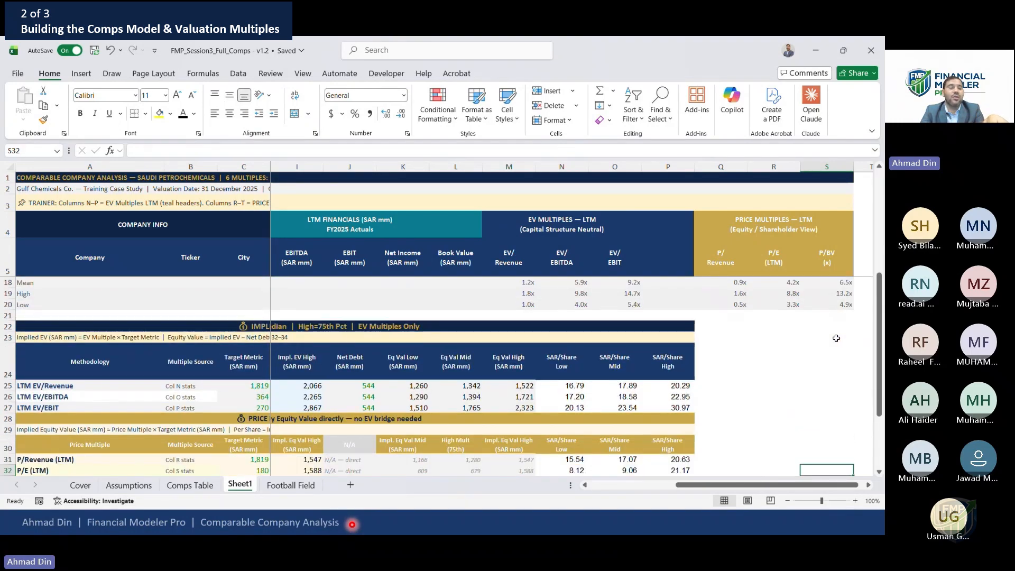
click(222, 389)
key(Right)
key(Right)
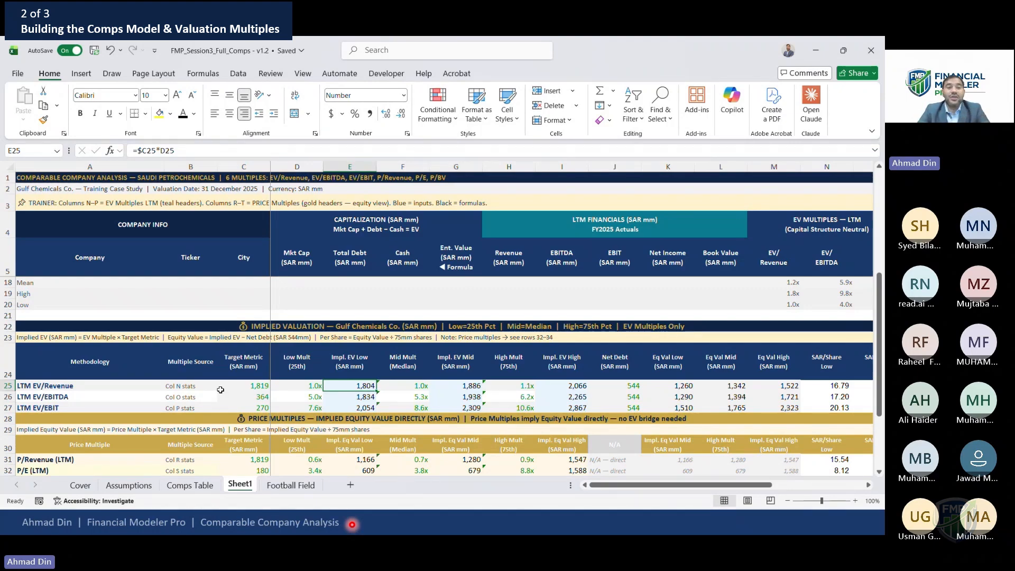
key(Up)
key(Up)
key(Up)
key(Up)
key(Up)
key(Up)
key(Up)
key(Up)
key(Up)
key(Up)
key(Up)
key(Up)
key(Right)
key(Right)
key(Right)
key(Right)
key(Right)
key(Right)
key(Right)
key(Right)
key(Down)
key(Down)
key(Down)
key(Down)
key(Down)
key(Down)
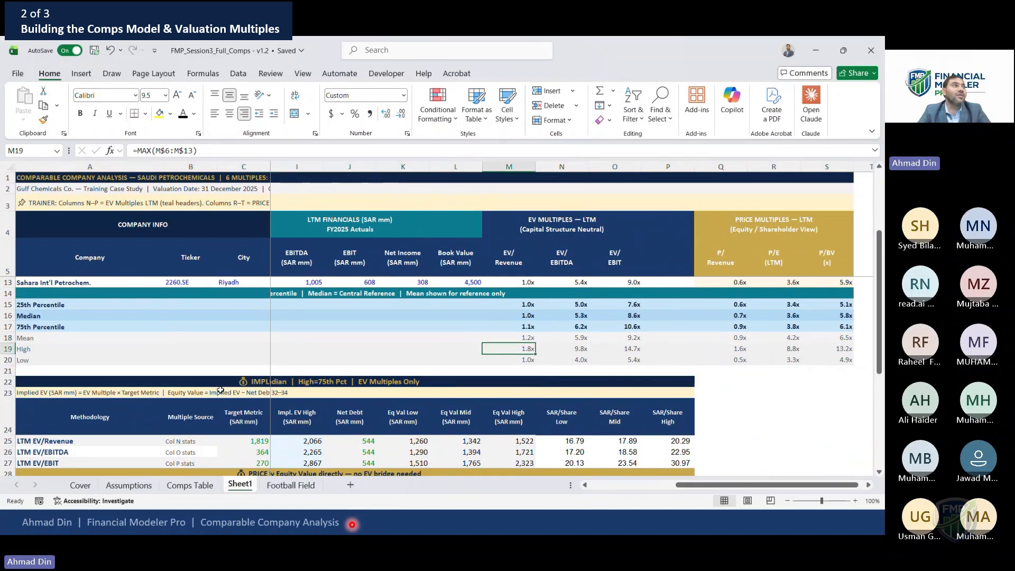
key(shift+Right)
key(shift+Right)
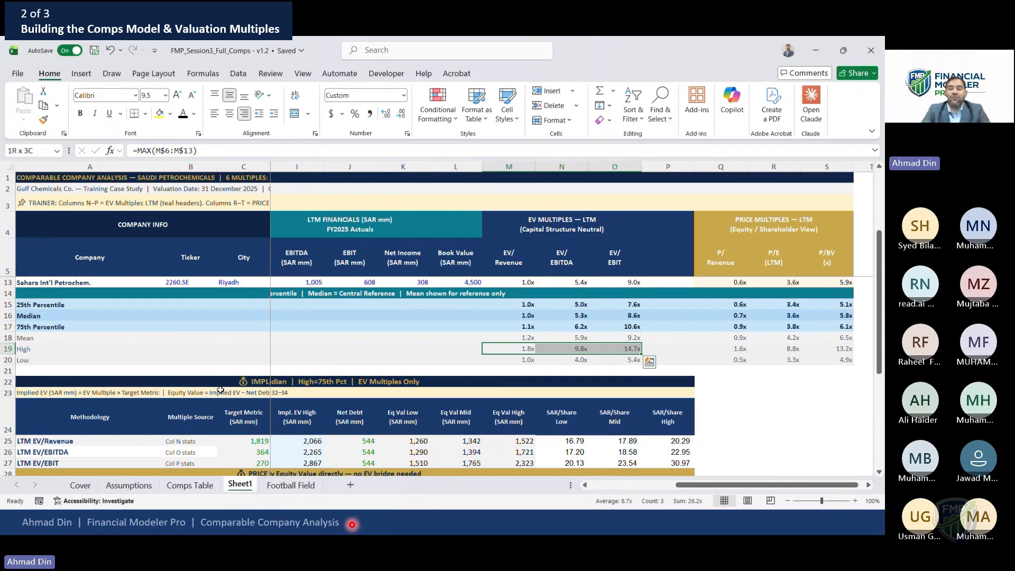
key(Up)
key(Up)
key(Up)
key(Up)
key(Up)
key(Up)
key(Up)
key(Up)
key(Up)
key(Up)
key(Up)
key(Up)
key(Up)
key(Up)
key(Up)
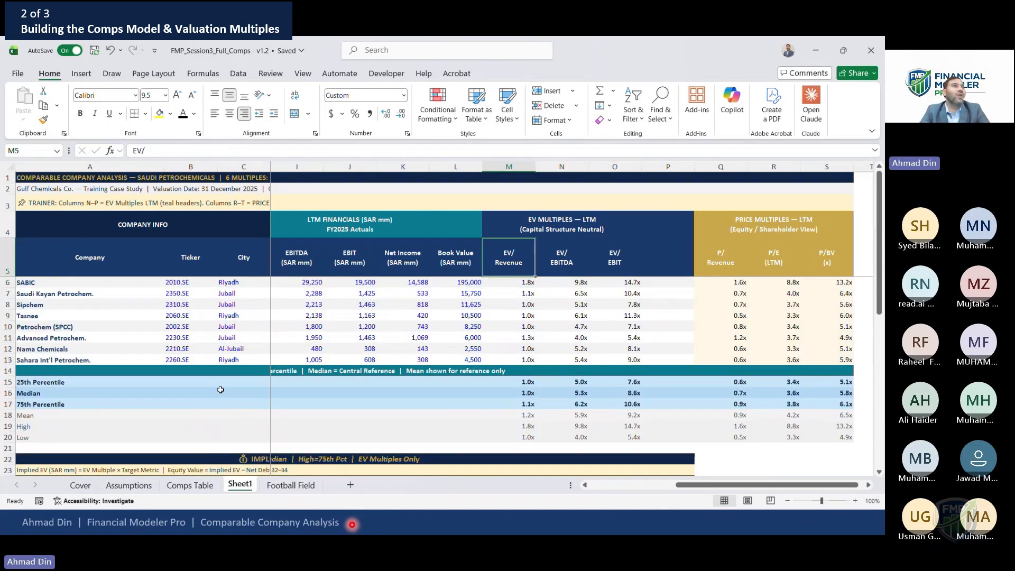
key(Left)
key(Left)
key(Left)
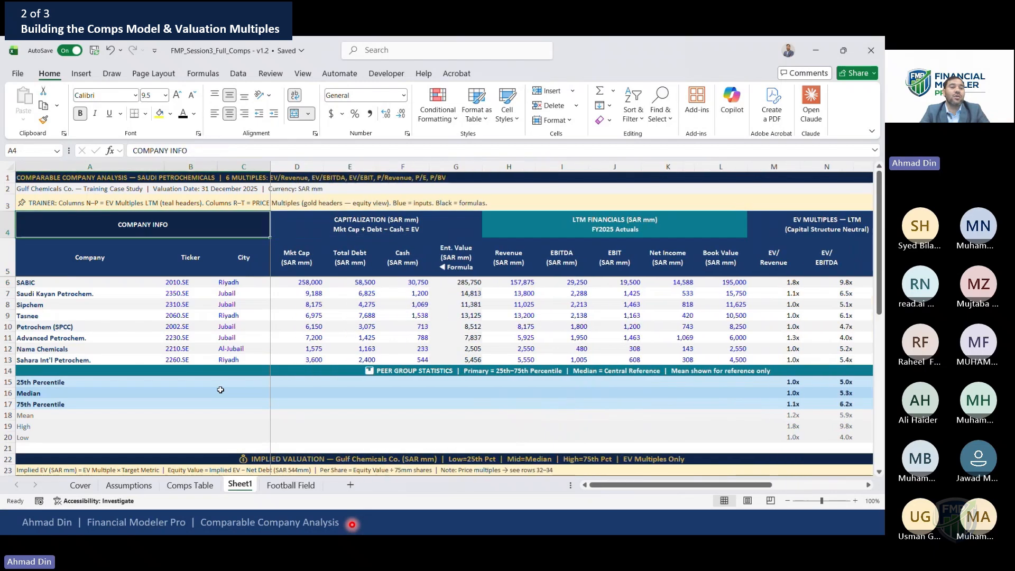
key(shift+Down)
key(shift+Down)
key(shift+Down)
key(shift+Down)
key(shift+Down)
key(shift+Down)
key(shift+Down)
key(shift+Down)
key(shift+Down)
key(shift+Right)
key(shift+Right)
key(shift+Right)
key(shift+Right)
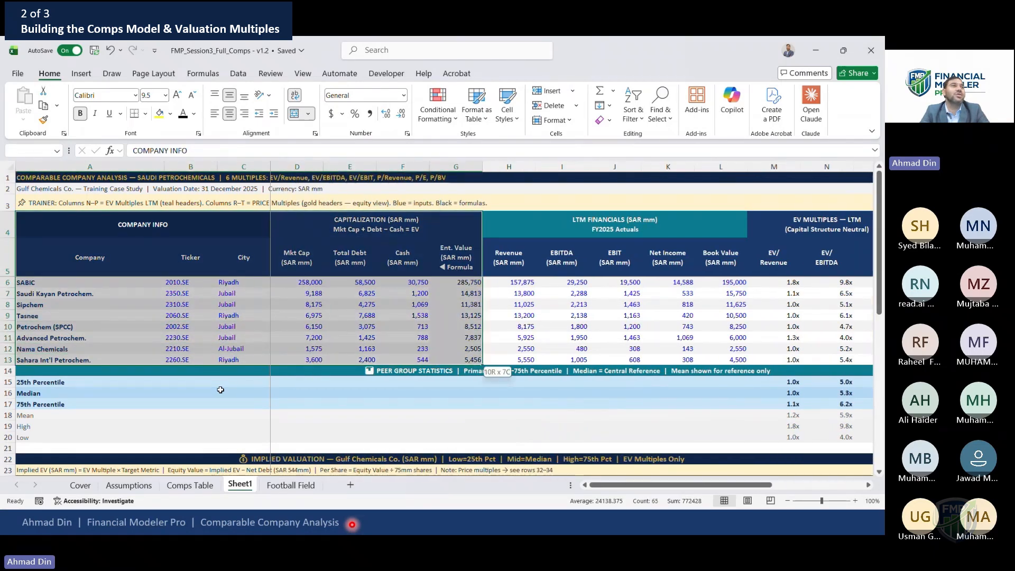
key(shift+Right)
key(shift+Right)
key(shift+Right)
key(shift+Right)
key(shift+Right)
key(shift+Right)
key(shift+Right)
key(shift+Right)
key(shift+Right)
key(shift+Right)
key(shift+Right)
key(shift+Right)
key(shift+Right)
key(shift+Right)
key(Down)
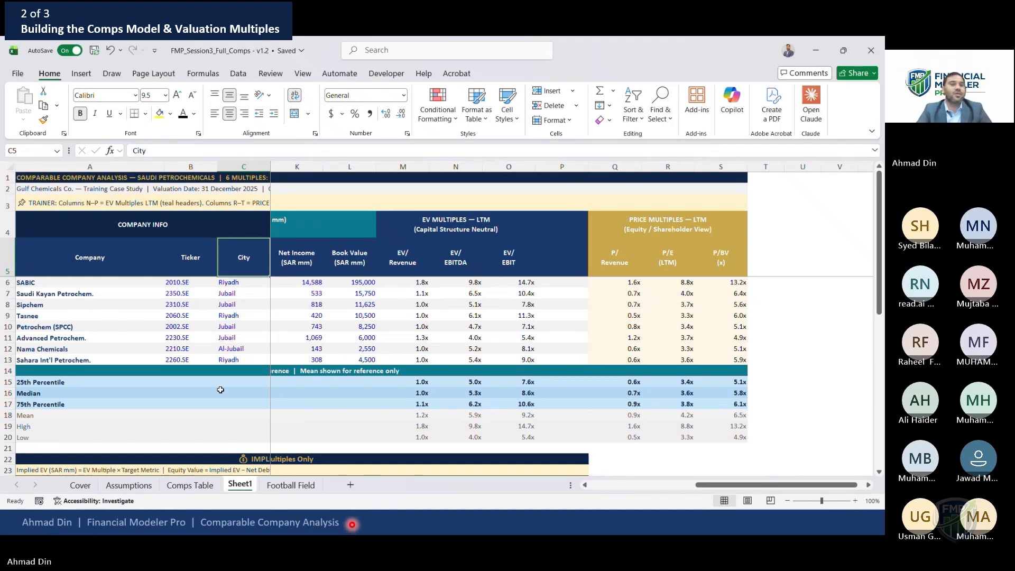
Walk through the statistics rows and both implied valuation tables down to the per-share results
click(395, 404)
key(Down)
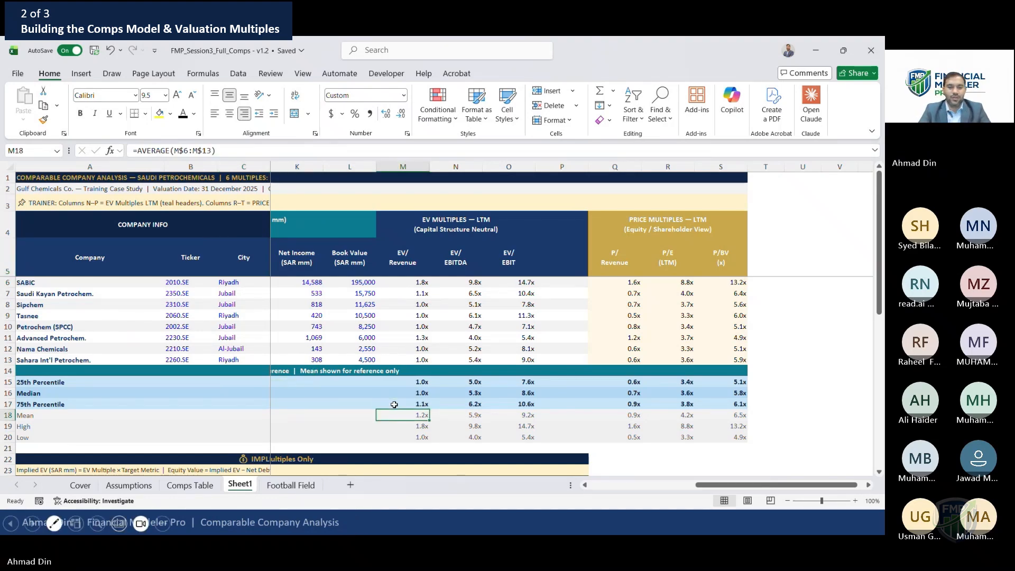
key(Down)
key(Down)
click(107, 456)
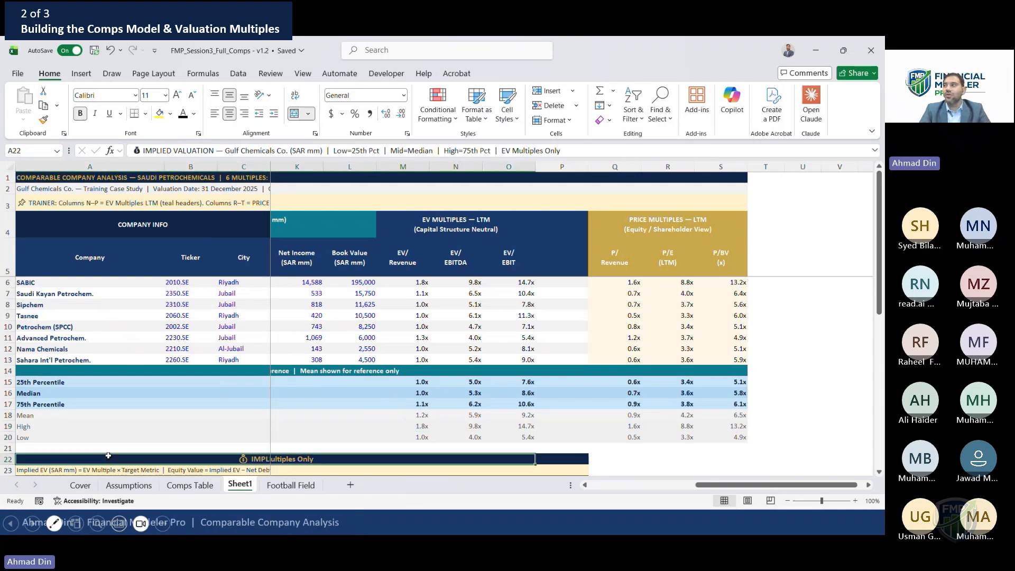
key(Right)
key(Right)
key(Left)
key(Left)
key(Left)
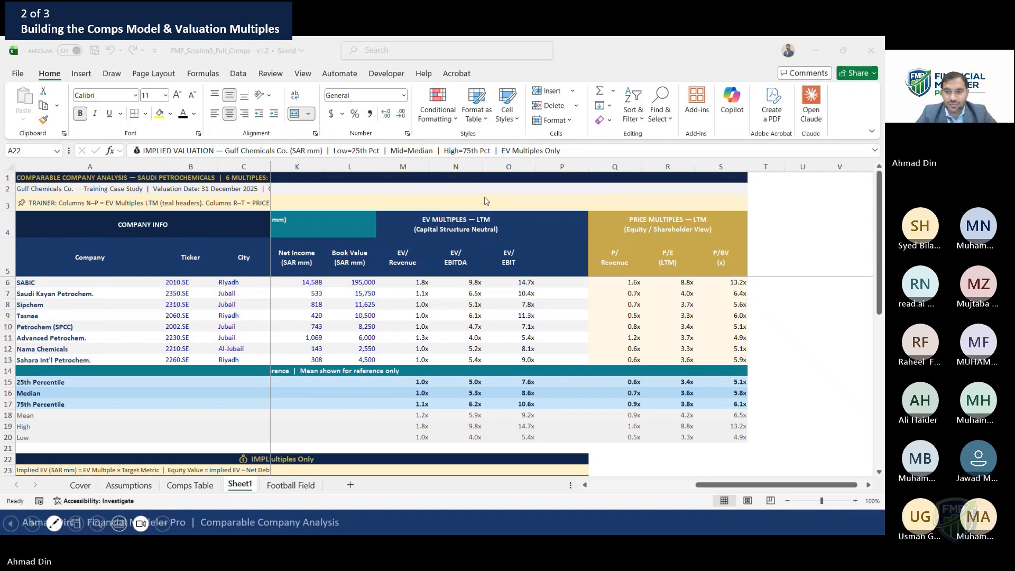
click(504, 378)
key(Right)
key(Right)
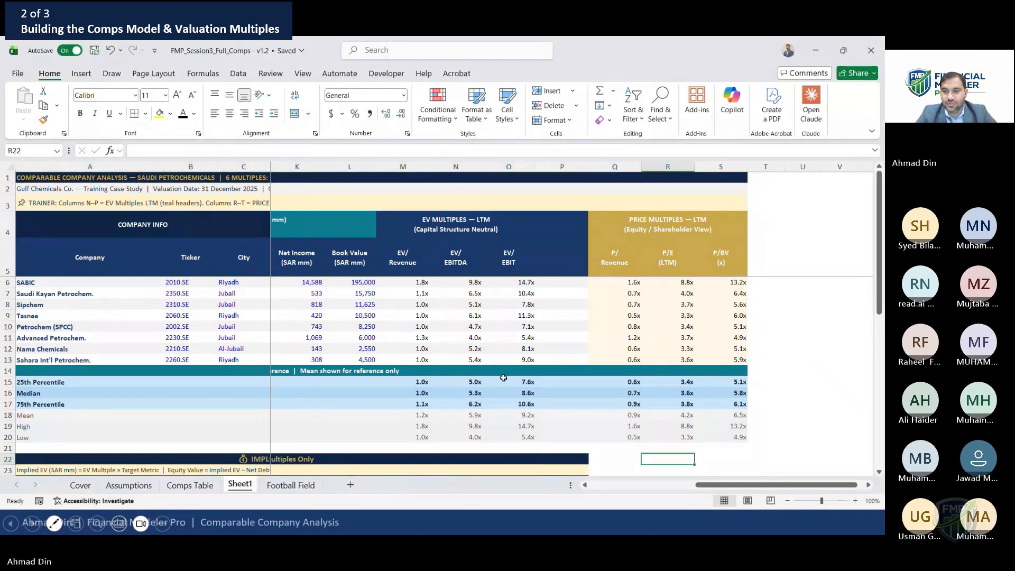
key(Down)
key(Down)
key(Down)
key(Down)
key(Down)
key(Down)
key(Down)
key(Down)
key(Down)
key(Down)
key(Down)
key(Left)
key(Left)
key(Left)
key(Left)
key(Left)
key(Left)
key(Left)
key(Left)
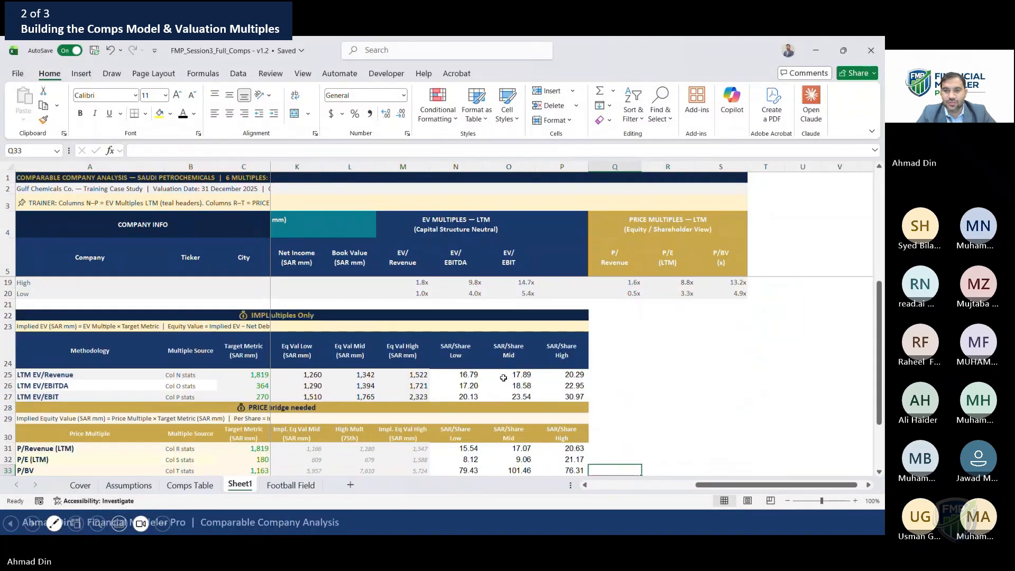
key(Left)
key(Left)
key(Left)
key(Left)
key(Left)
key(Down)
key(Down)
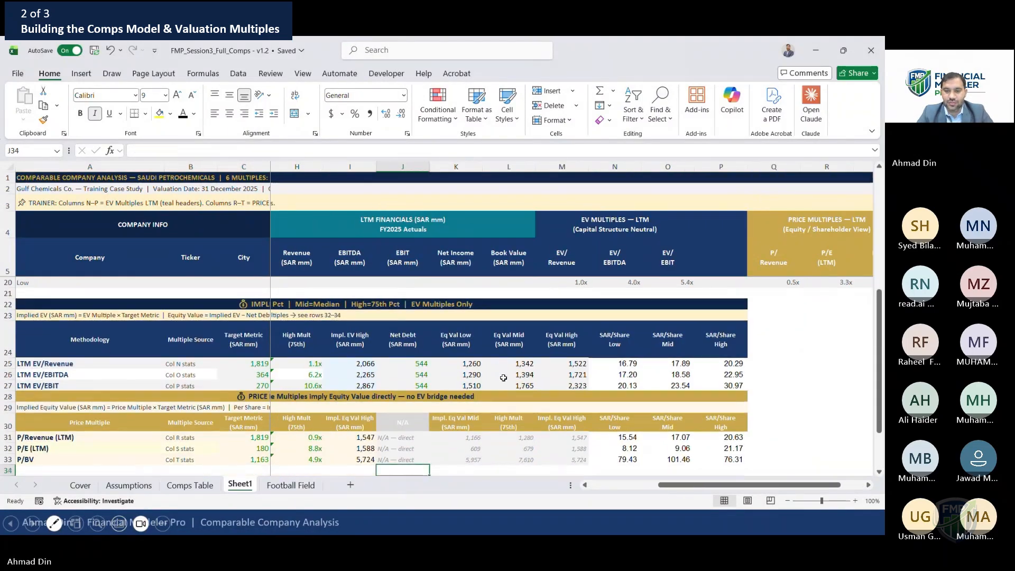
key(Right)
key(Up)
key(Up)
key(Up)
key(Up)
key(Left)
key(Left)
key(Left)
key(Left)
key(Left)
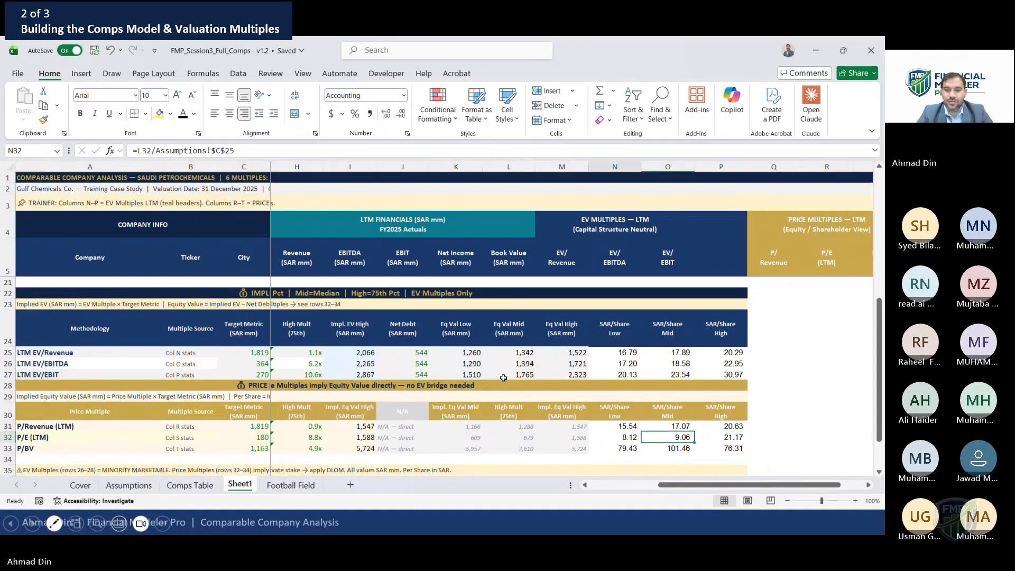
key(Left)
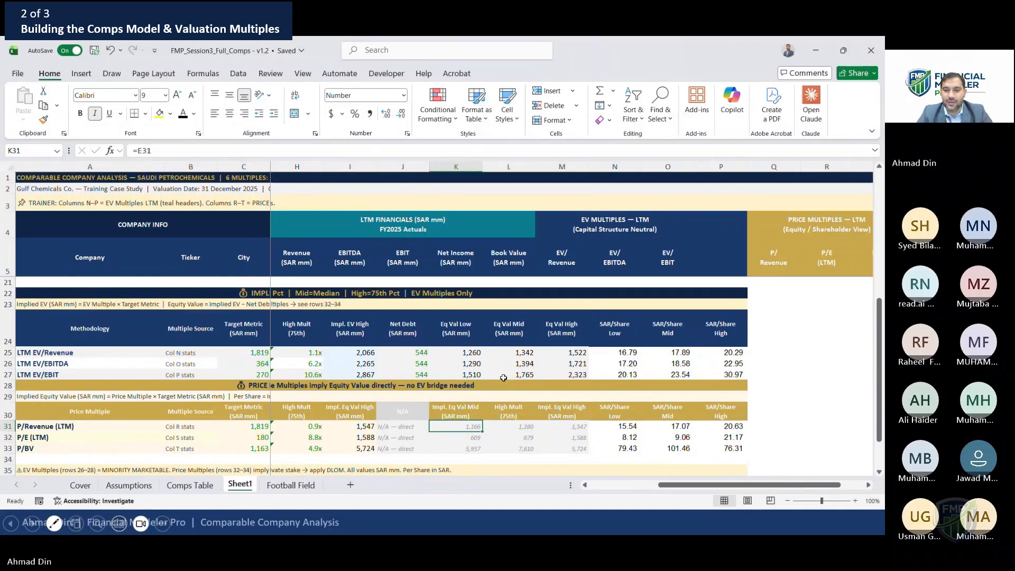
Review the column headers and values across the price multiples implied valuation table
key(Up)
key(Left)
key(Left)
key(Left)
key(Left)
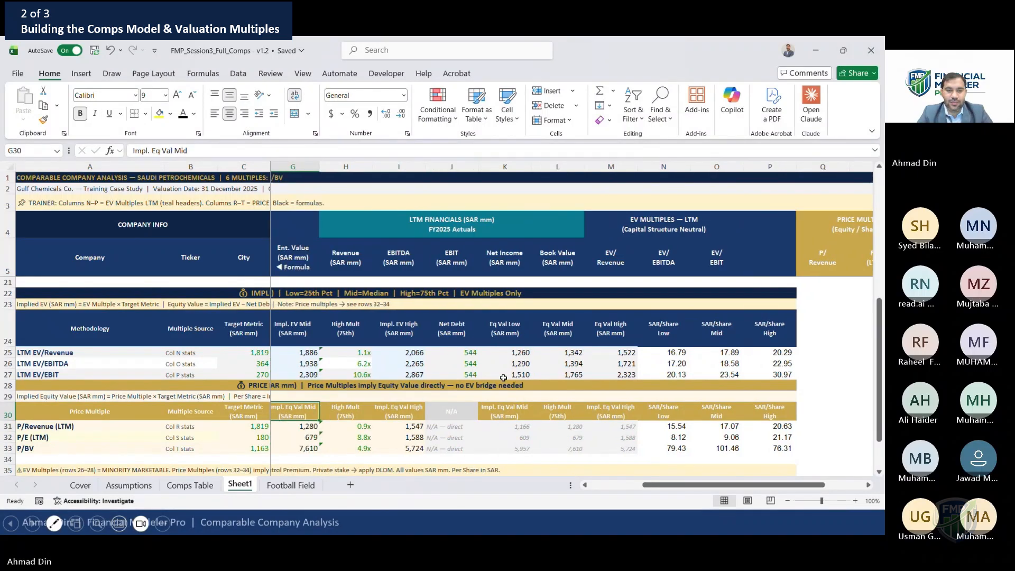
key(Left)
key(Left)
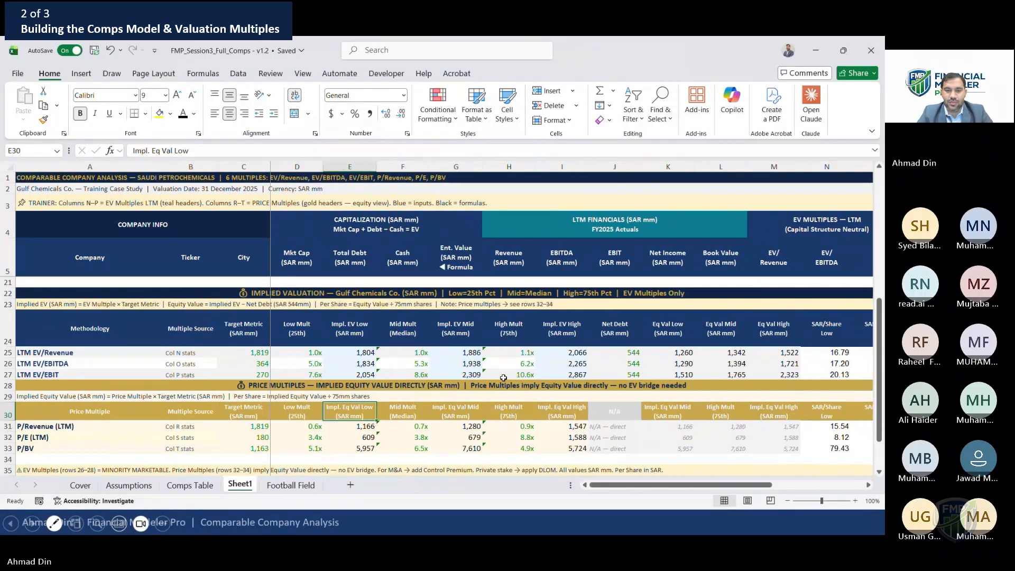
key(ctrl+c)
key(Right)
key(Right)
key(Right)
key(Right)
key(Right)
key(Right)
key(Right)
key(Left)
key(Left)
key(Left)
key(Left)
key(Left)
key(Escape)
key(Right)
key(Right)
key(Right)
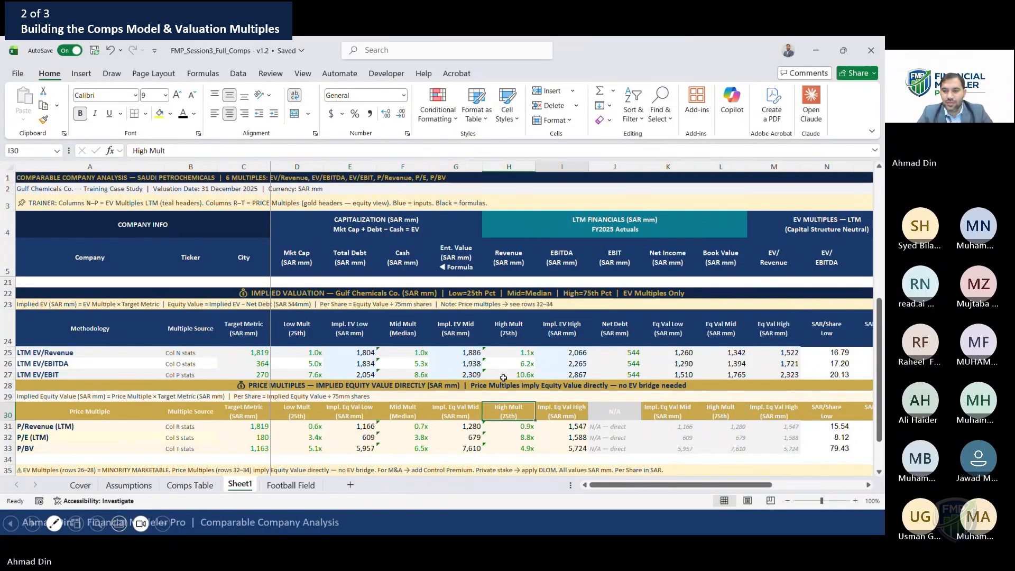
key(Left)
key(Left)
key(Left)
key(Left)
key(Left)
key(Left)
key(Left)
key(Left)
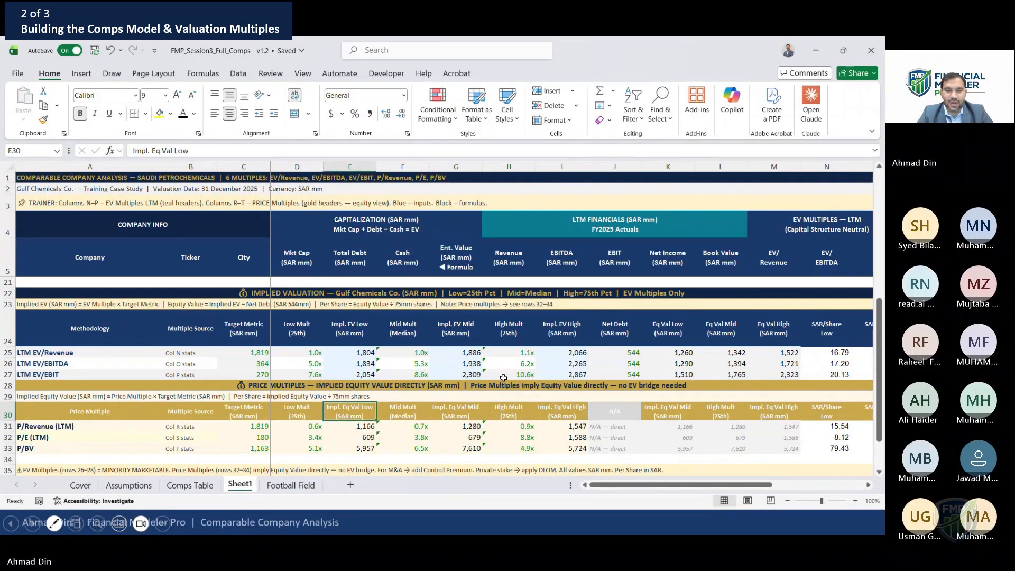
key(Right)
key(Right)
key(Right)
key(ctrl+c)
key(Right)
key(Right)
key(Right)
key(Right)
key(Right)
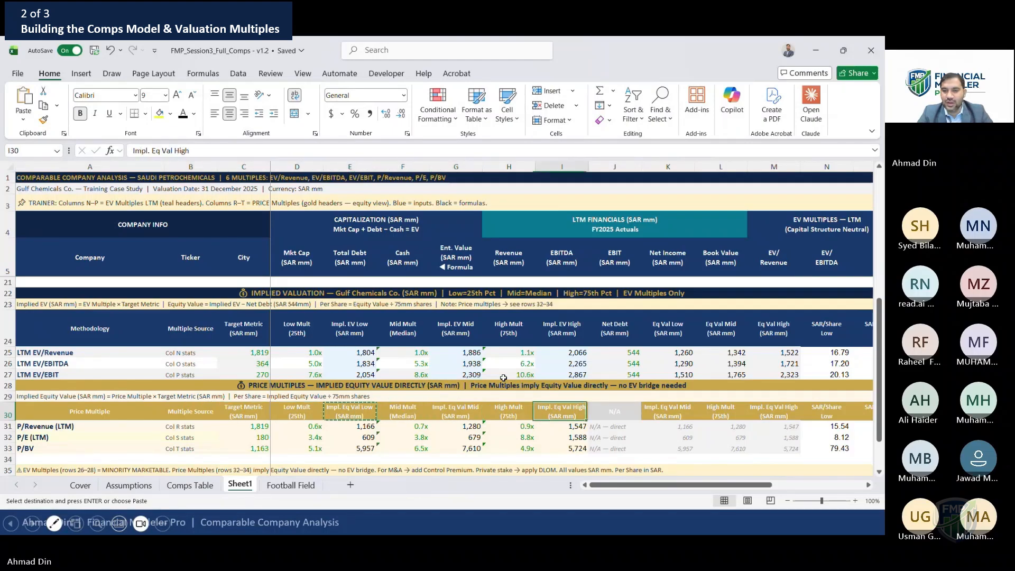
key(Escape)
key(Left)
key(Left)
key(Left)
key(Down)
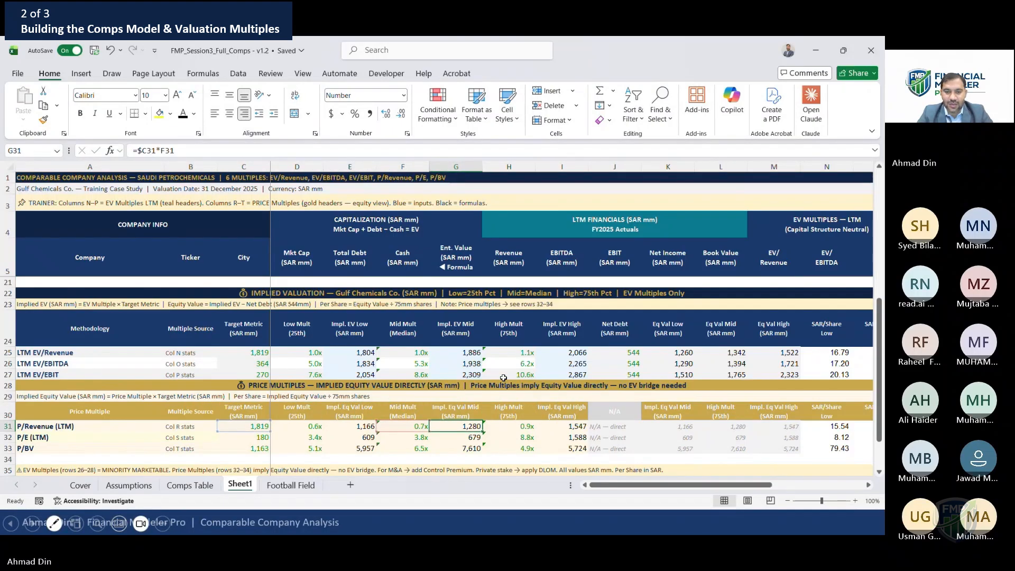
key(Down)
key(Down)
key(Left)
key(Up)
key(Up)
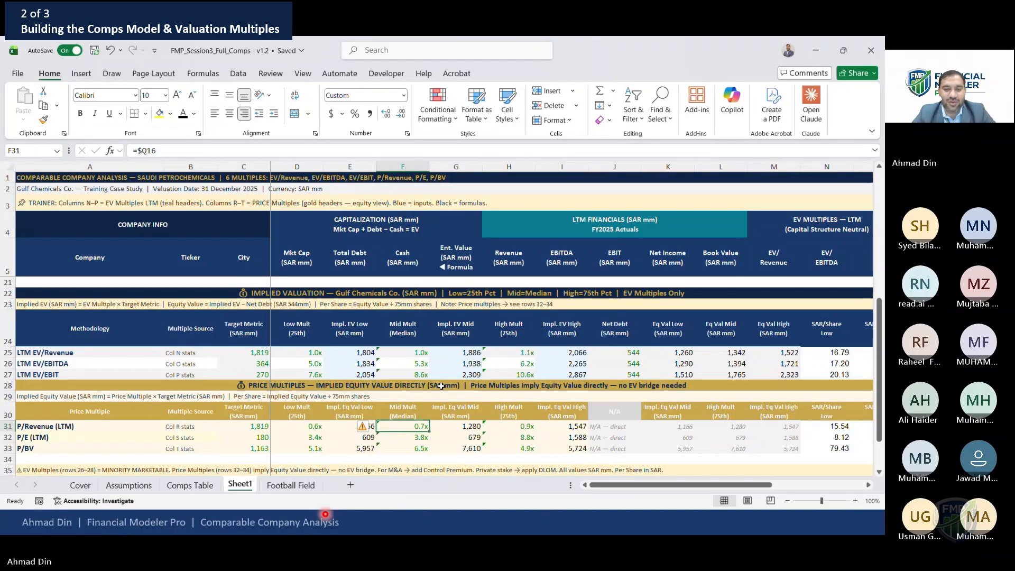
Inspect the P/Revenue mid multiple formula and the neighbouring statistics rows
key(F2)
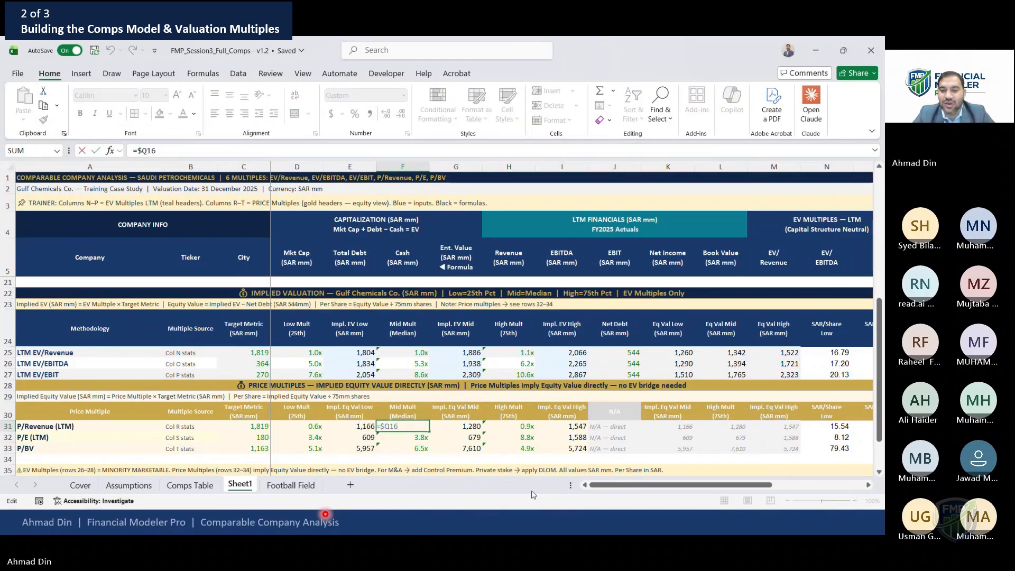
drag(684, 486, 770, 505)
drag(880, 406, 883, 335)
drag(777, 493, 683, 497)
key(ctrl+Return)
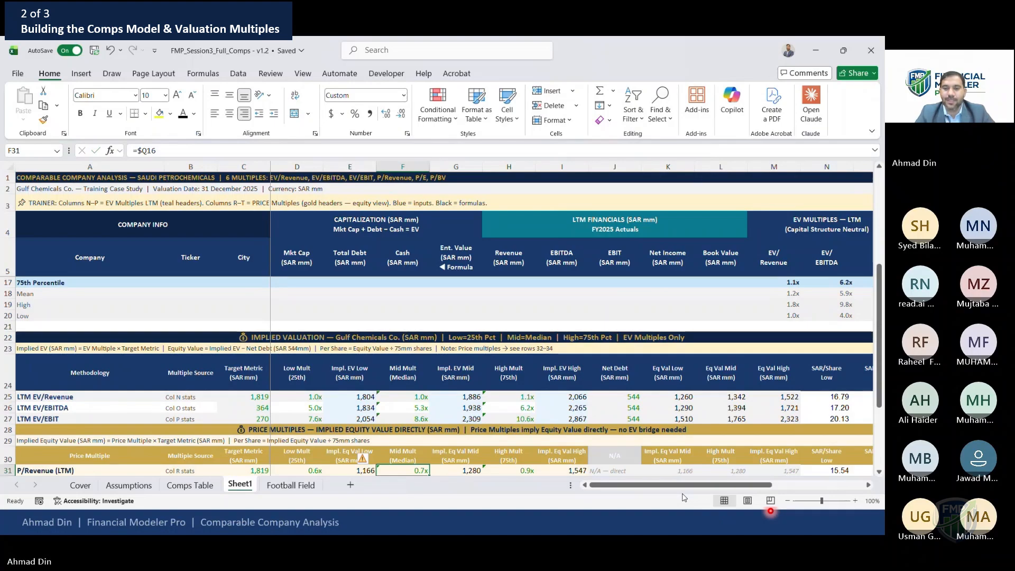
key(Down)
key(Down)
key(Down)
key(Down)
key(Down)
key(Up)
key(Up)
key(Up)
key(Up)
key(Up)
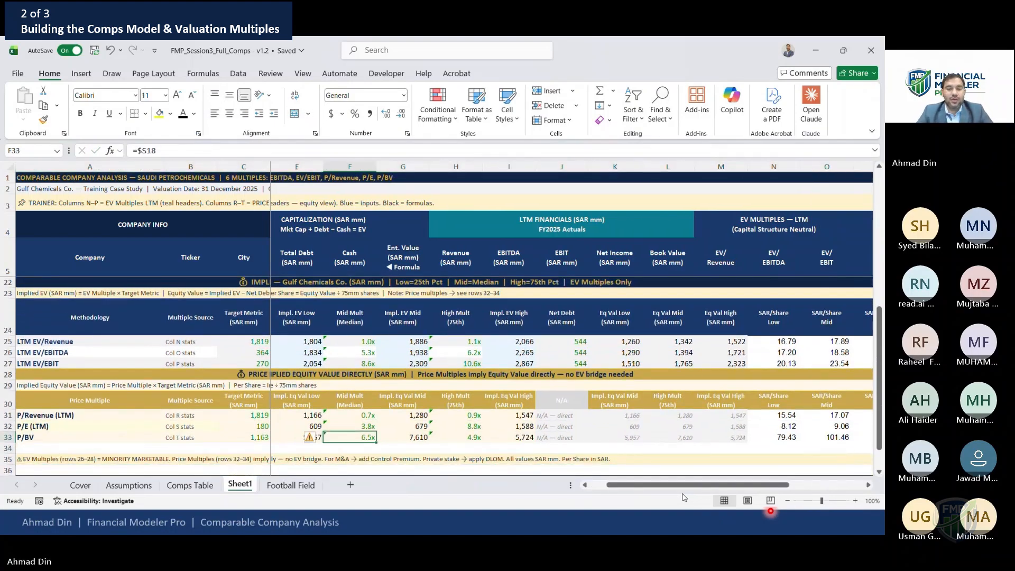
key(Left)
key(Right)
key(Right)
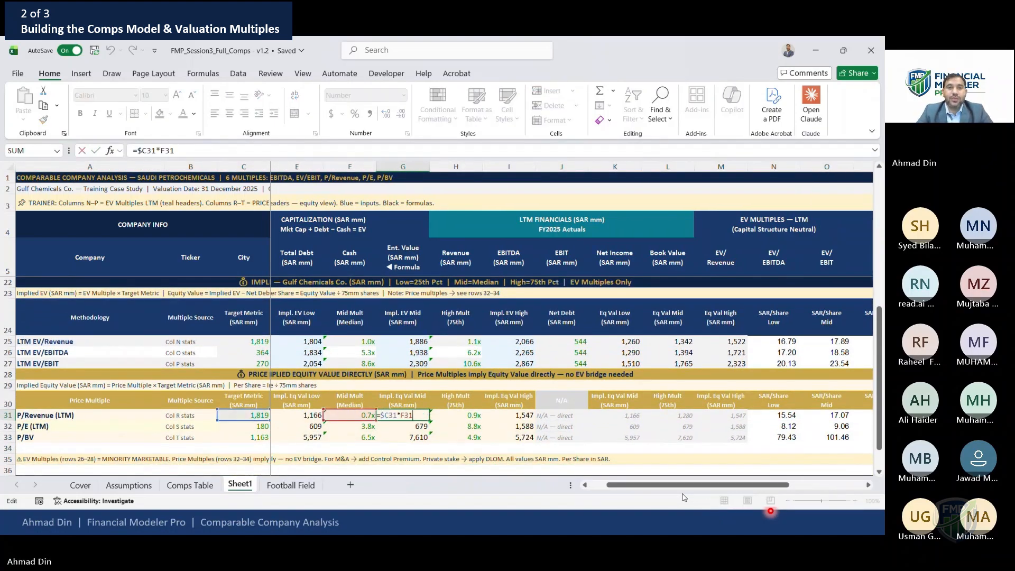
Compare the implied equity value headers with the 25th percentile formulas of the price multiples
click(324, 57)
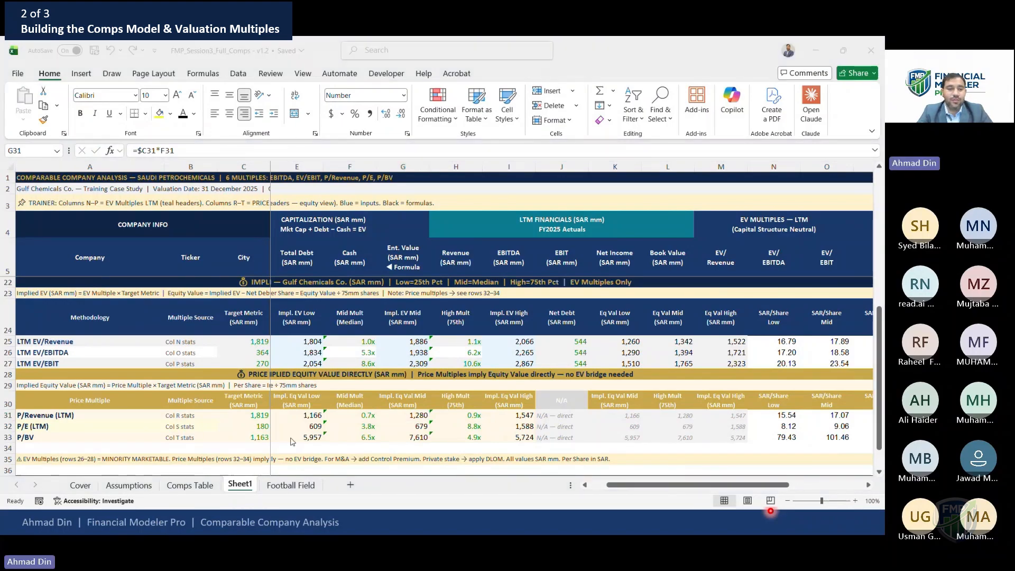
click(210, 387)
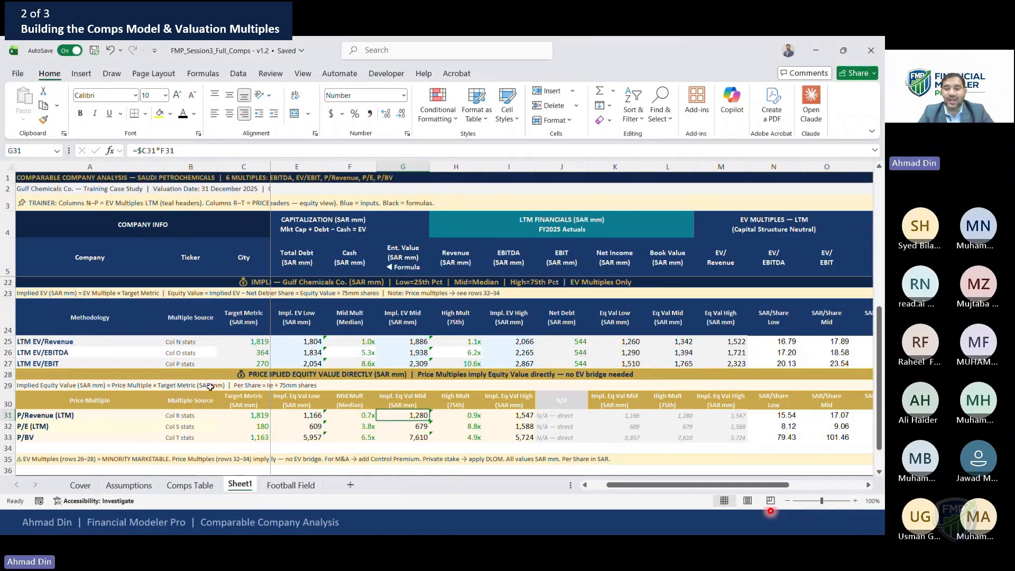
key(Right)
key(Right)
key(Right)
key(Right)
key(Up)
key(Left)
key(Left)
key(Left)
key(Left)
key(Left)
key(Left)
key(Left)
key(Right)
key(Right)
key(Right)
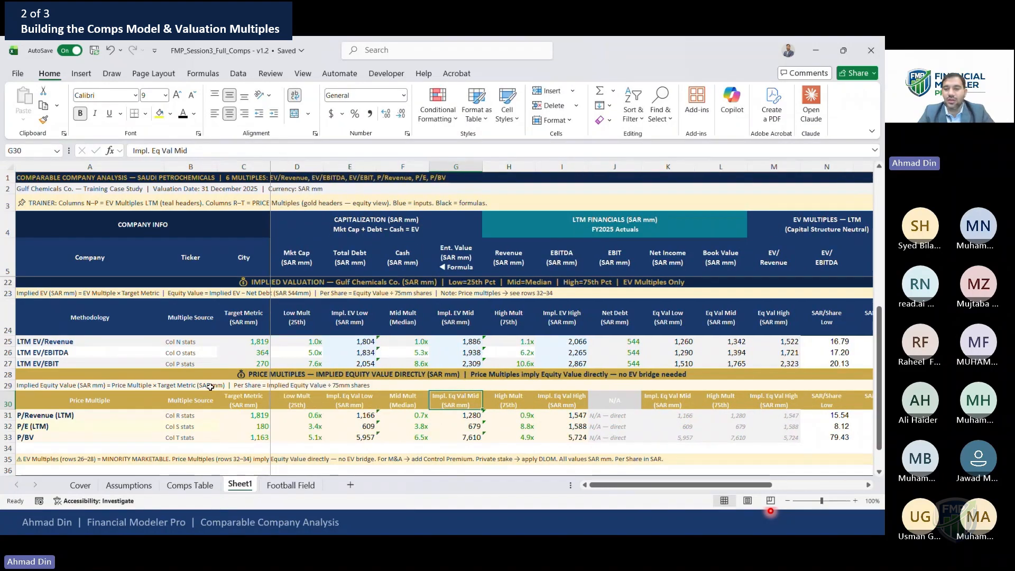
key(ctrl+c)
key(Right)
key(Right)
key(Right)
key(Right)
key(Right)
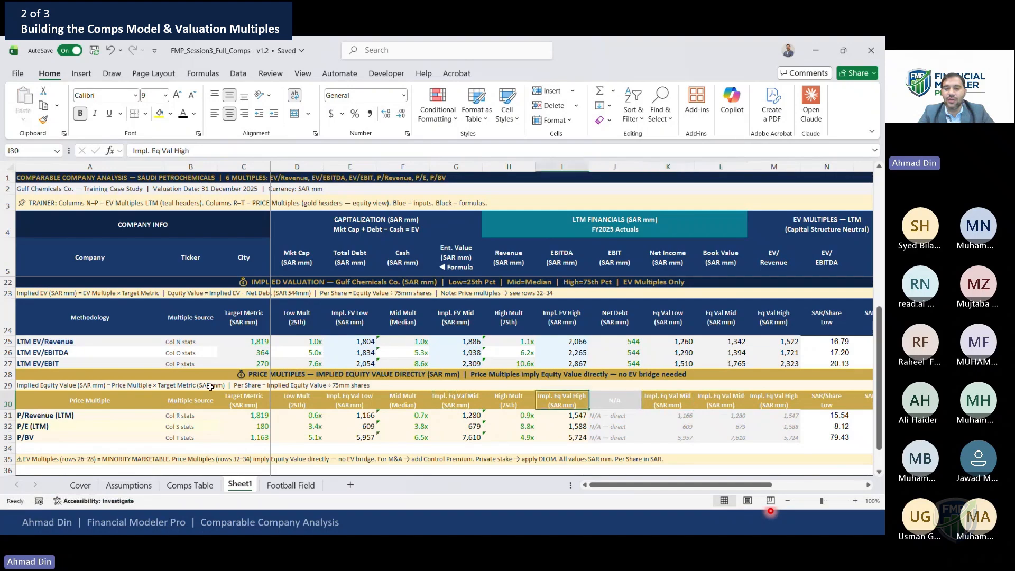
key(Return)
key(Left)
key(Left)
key(Left)
key(Left)
key(Left)
key(Left)
key(Left)
key(Left)
key(Left)
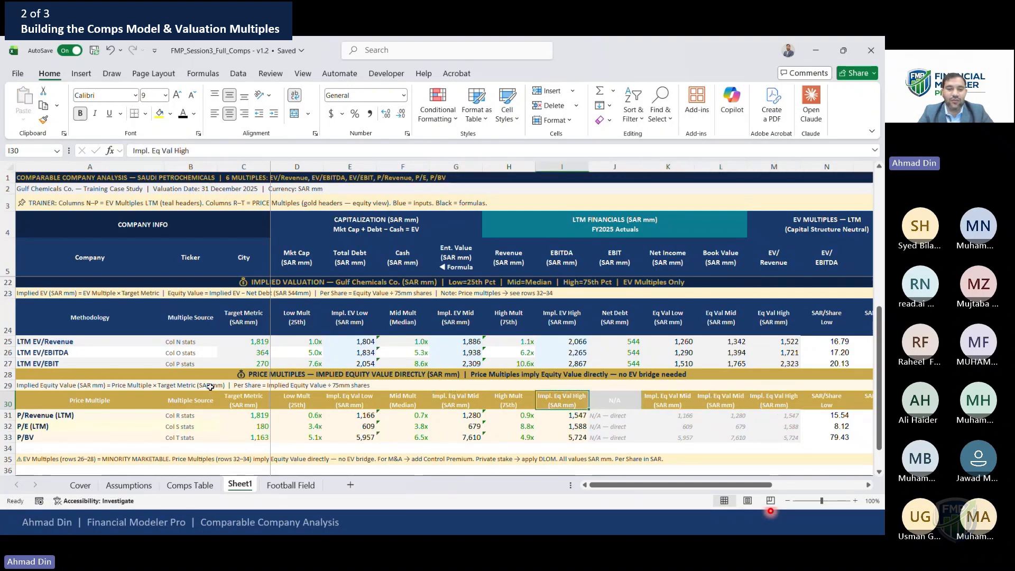
key(Down)
key(Right)
key(F2)
key(Escape)
key(ctrl+[)
key(F2)
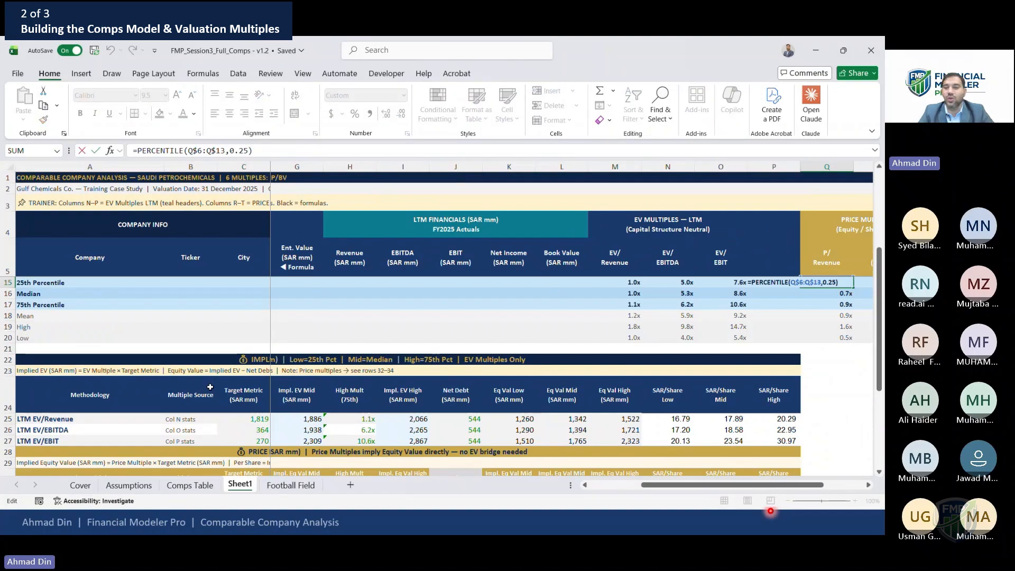
key(Escape)
key(Right)
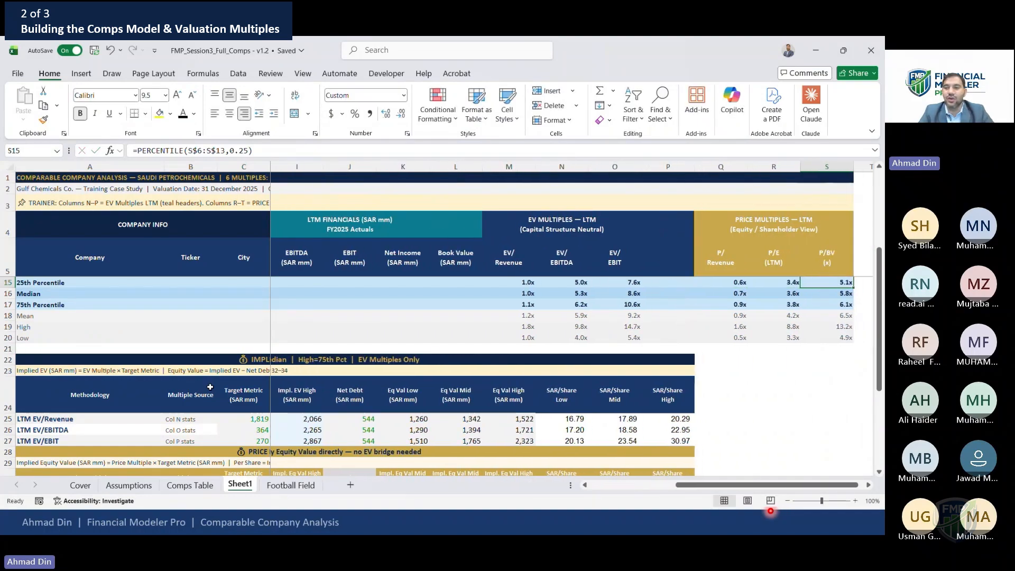
Link the P/Revenue mid multiple to the median statistic with =$Q16
key(Page_Down)
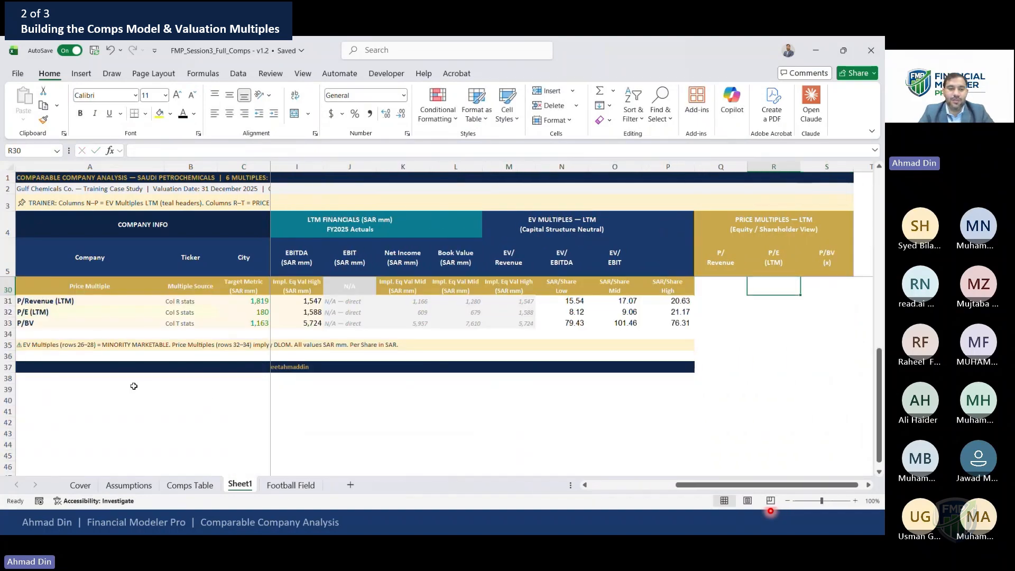
click(197, 313)
key(Right)
key(Right)
key(Right)
key(Up)
key(Right)
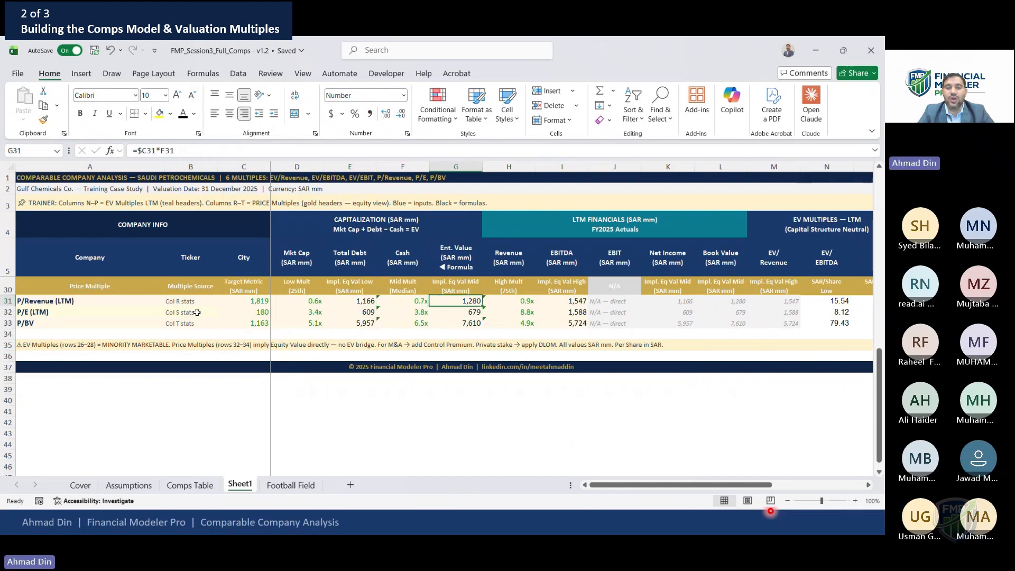
text(=$Q16)
key(ctrl+Return)
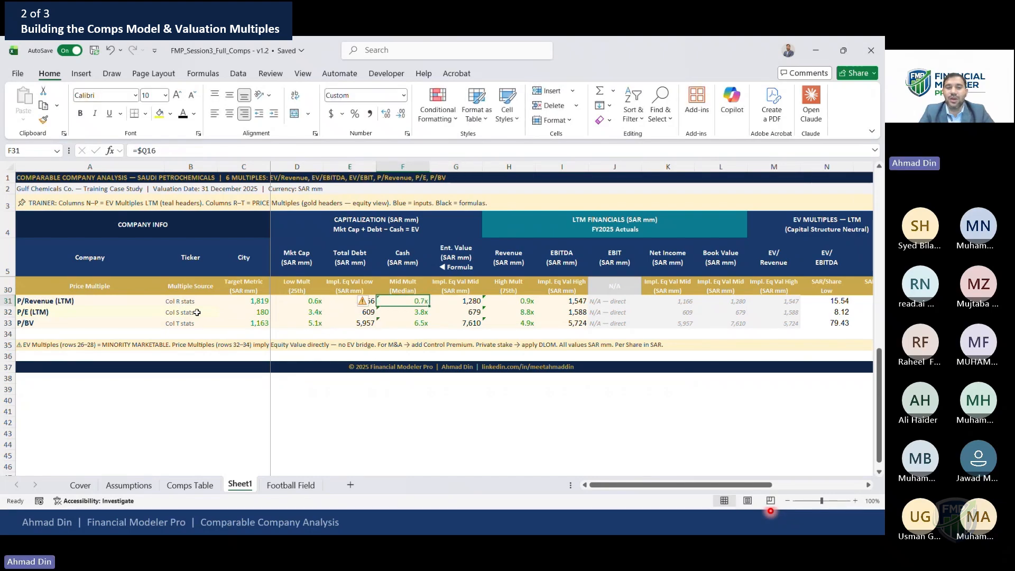
Check the implied equity value mid and high multiple cells for the price multiples
key(Page_Up)
key(Down)
key(Down)
key(Down)
key(Down)
key(Down)
key(Down)
key(Down)
key(Down)
key(Down)
key(Down)
key(Down)
key(Down)
key(Down)
key(Down)
key(Down)
key(Down)
key(Down)
key(Down)
key(Down)
key(Up)
key(Up)
key(Up)
key(Up)
key(Right)
key(Down)
key(Up)
key(shift+Down)
key(shift+Down)
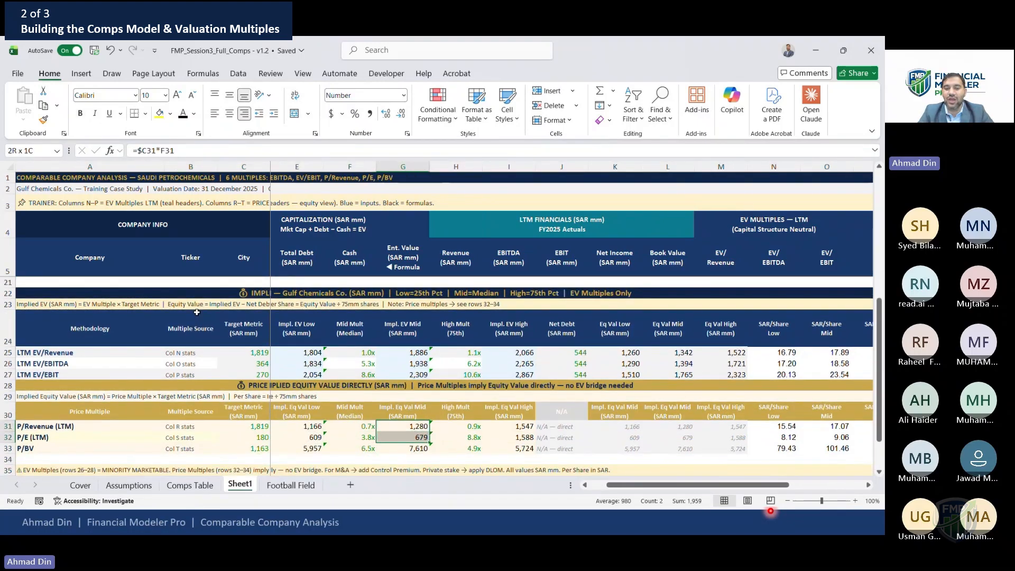
key(Right)
key(Right)
key(shift+Down)
key(shift+Down)
key(Left)
key(Left)
key(Left)
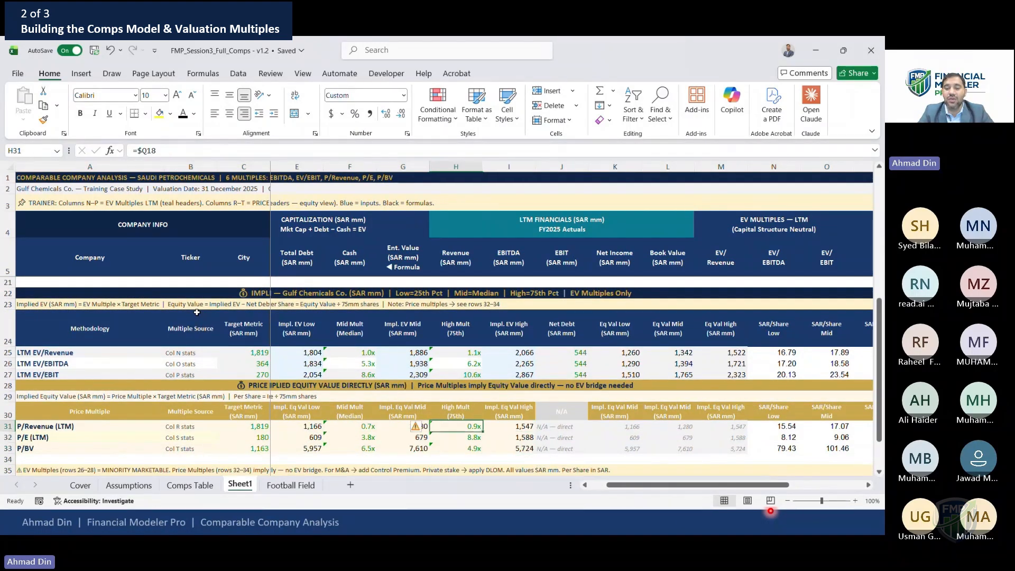
key(Left)
key(Left)
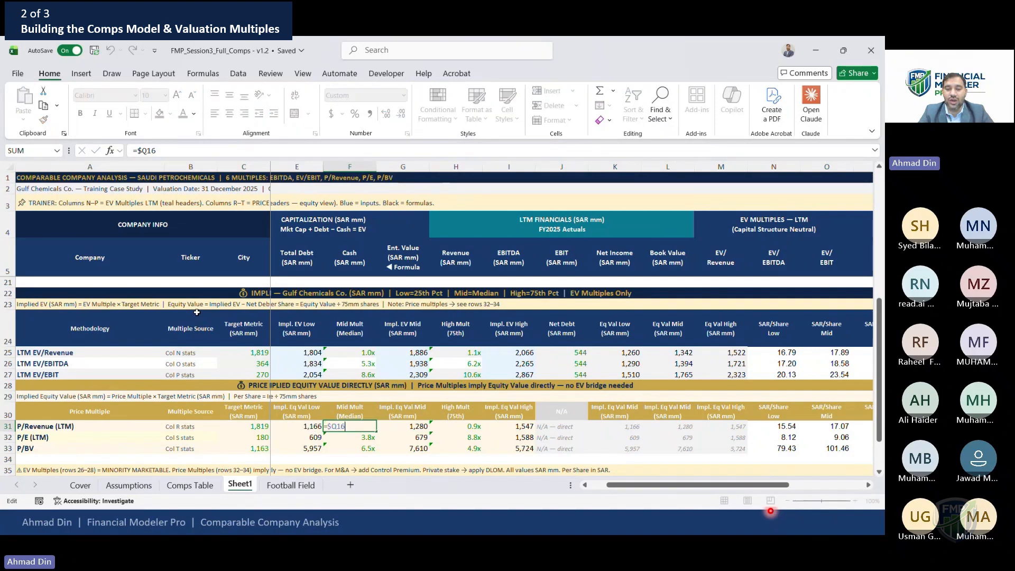
text(=Q$15)
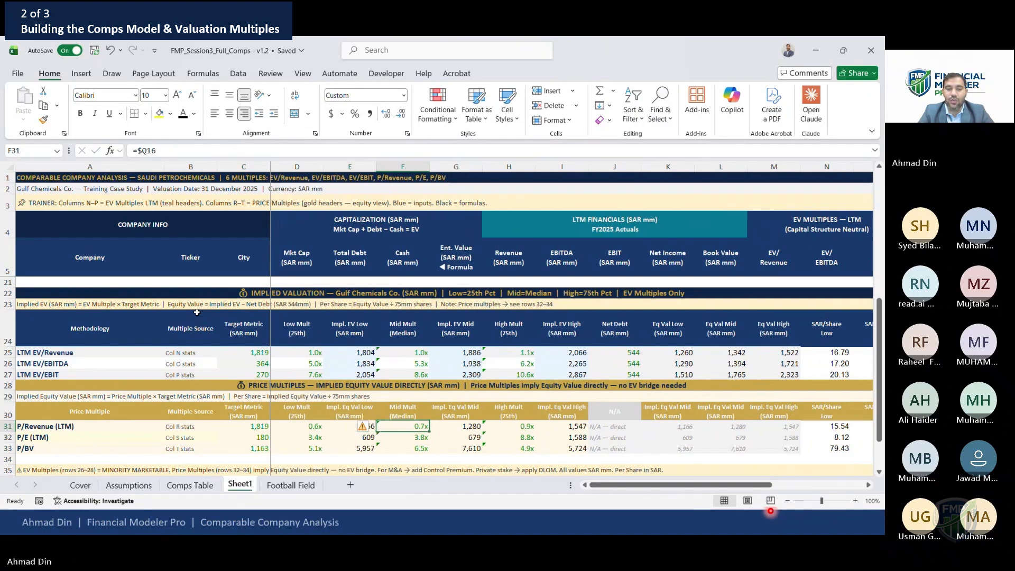
key(Escape)
key(Right)
key(F2)
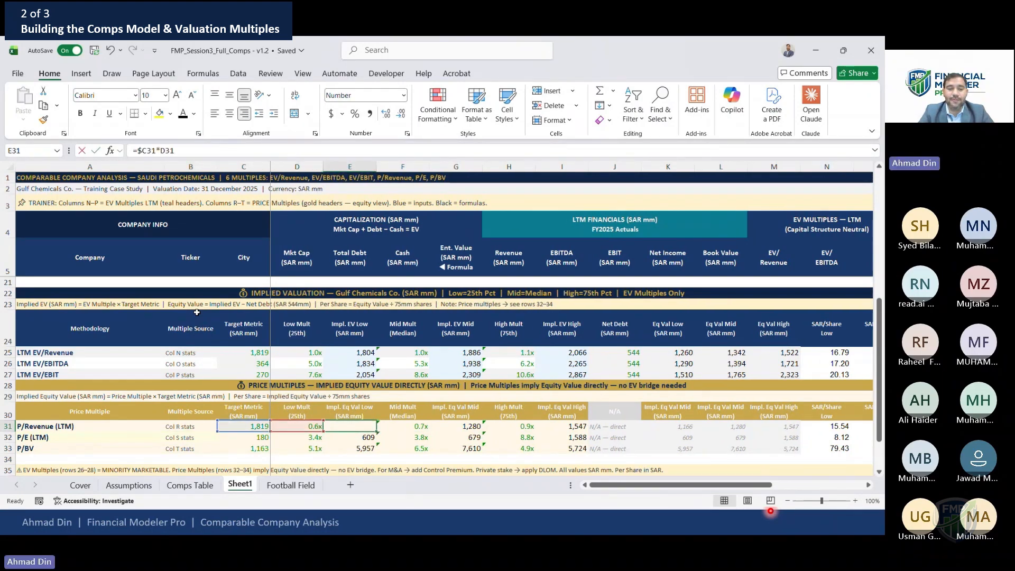
key(Escape)
key(Right)
key(F2)
key(Escape)
Link the P/Revenue mid multiple to the P/Revenue median, locking its column as $Q16
text(=)
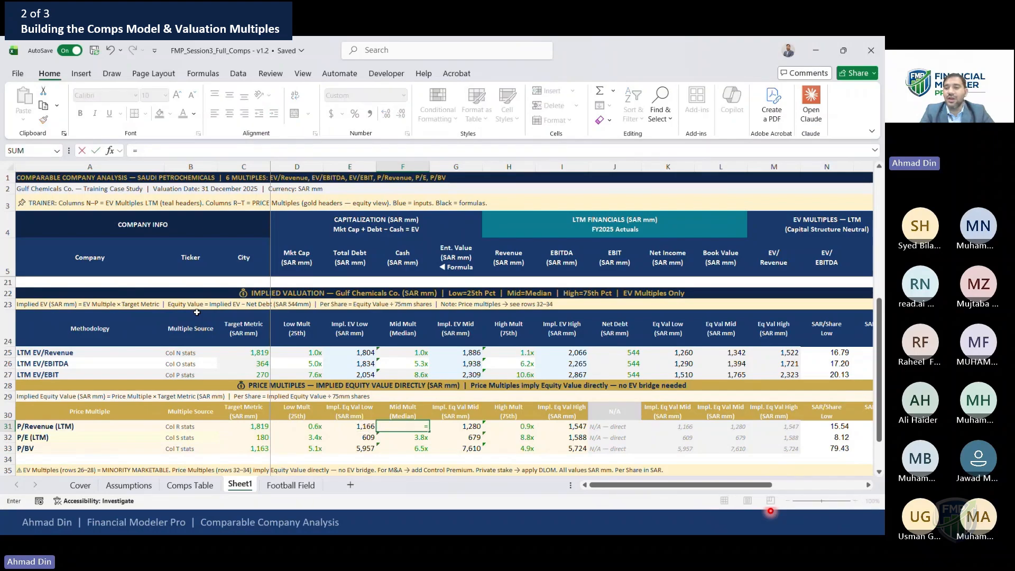
key(Page_Up)
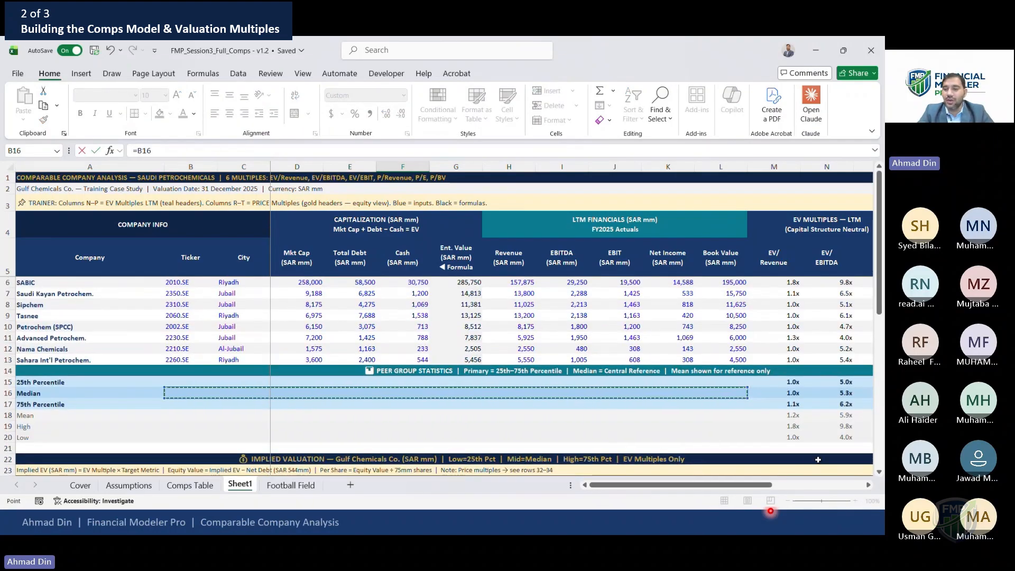
click(830, 394)
key(Right)
key(Right)
key(Right)
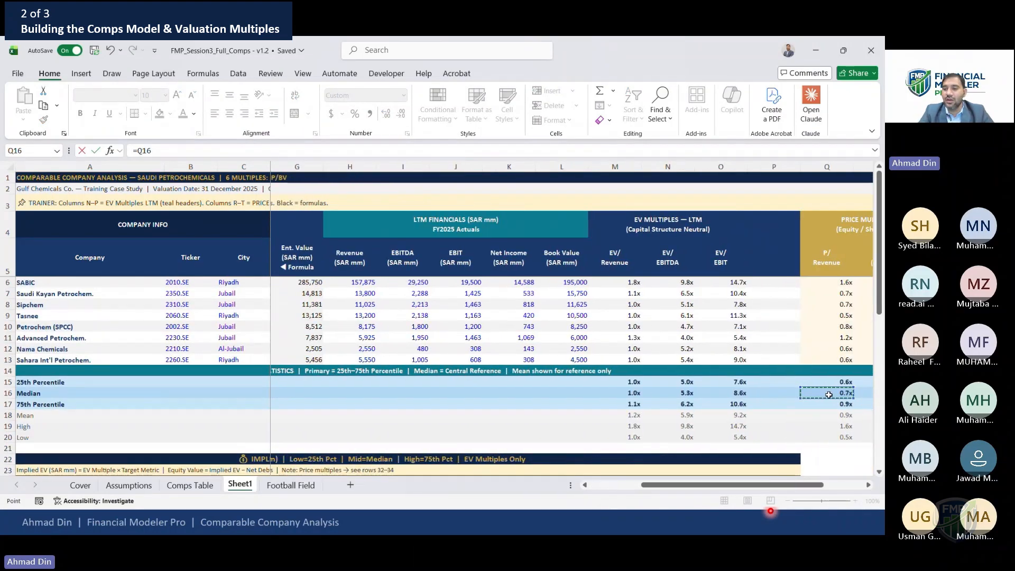
key(Left)
key(Left)
key(Return)
scroll(830, 396, down, 1)
key(Up)
key(F2)
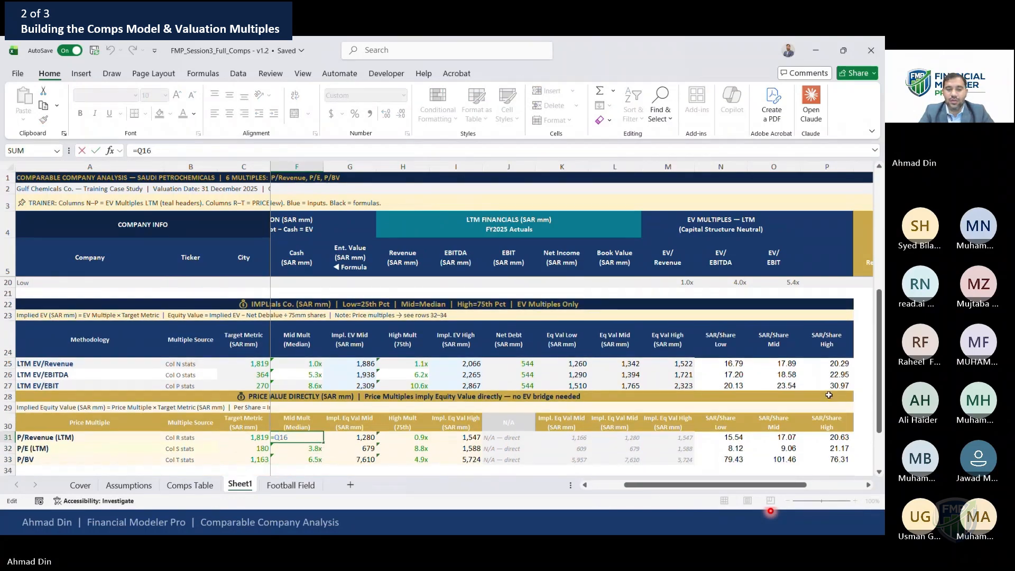
key(F4)
key(F4)
key(F4)
key(Return)
Copy the P/Revenue mid multiple formula down to the P/E row
key(Up)
key(ctrl+c)
key(Down)
key(Return)
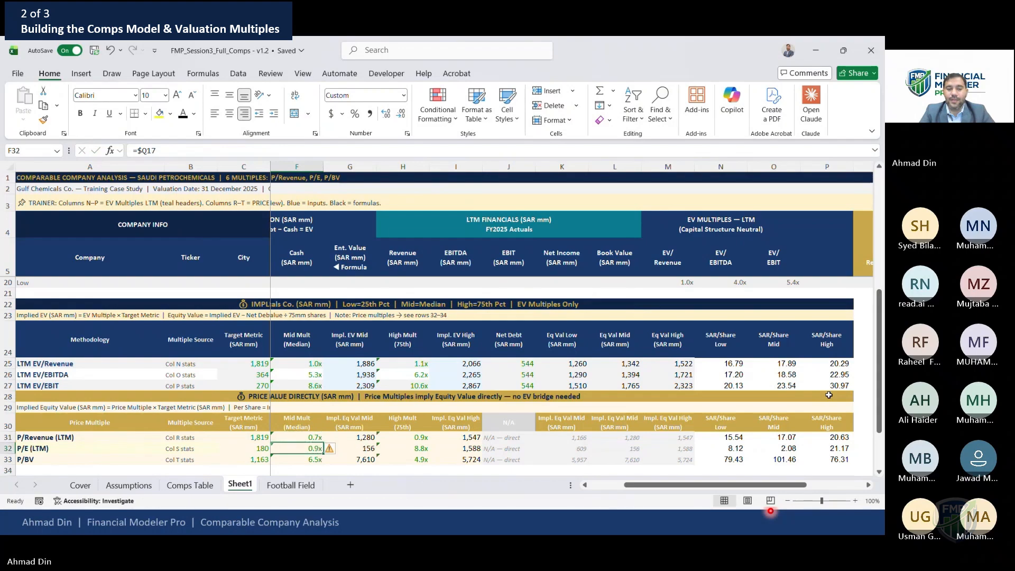
Link the P/E mid multiple to the P/E median statistic
key(Up)
key(Down)
text(=)
key(Page_Up)
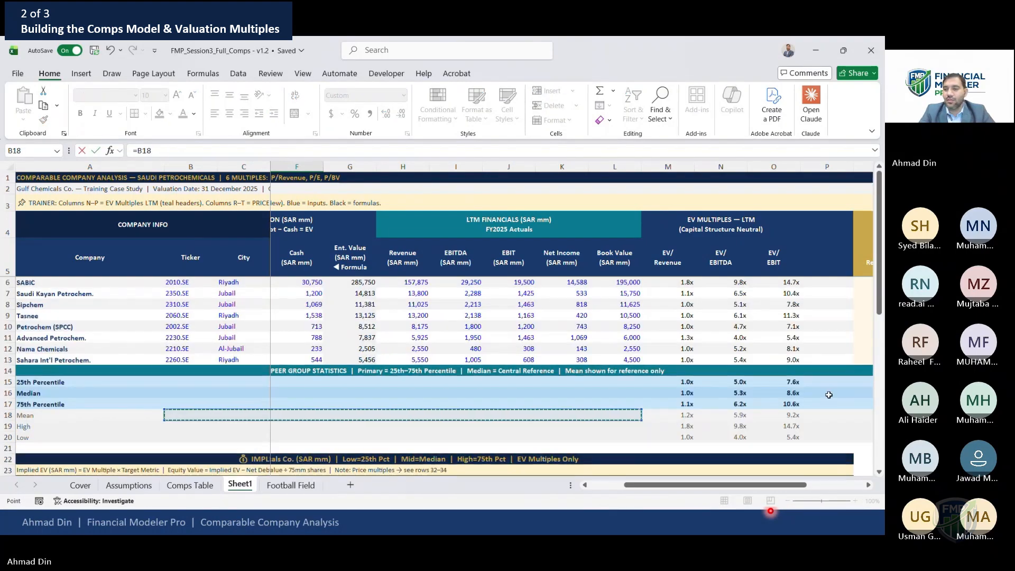
key(Right)
key(Right)
key(Right)
key(Right)
key(Right)
key(Right)
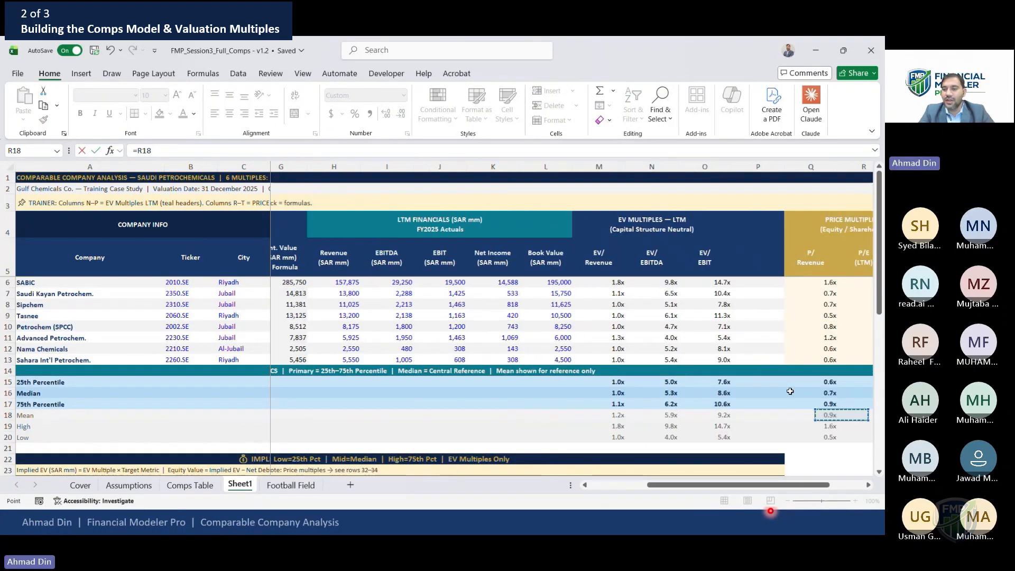
key(Right)
key(Up)
key(Up)
key(Left)
key(Return)
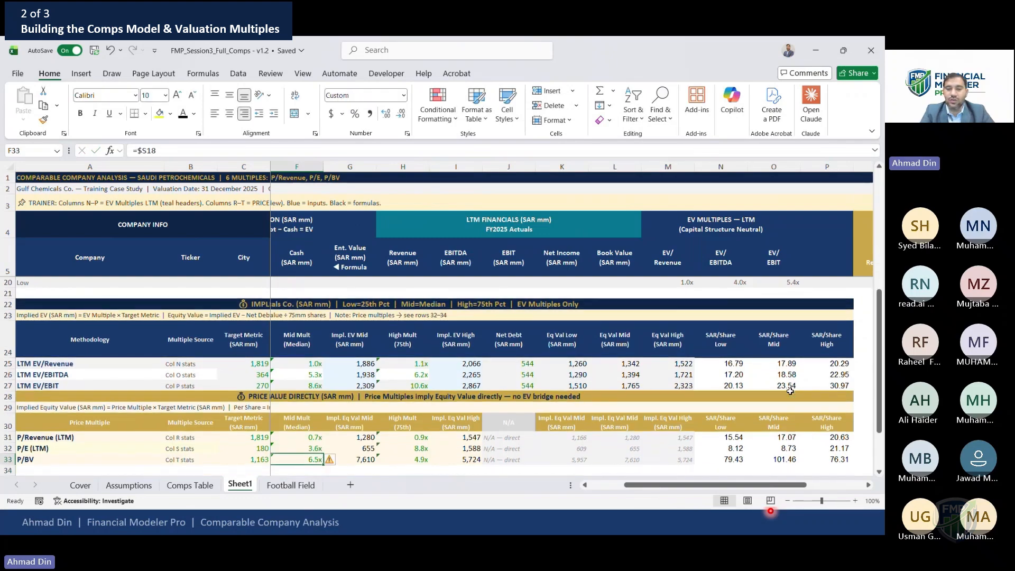
Link the P/BV mid multiple to the P/BV median statistic
text(=)
click(817, 374)
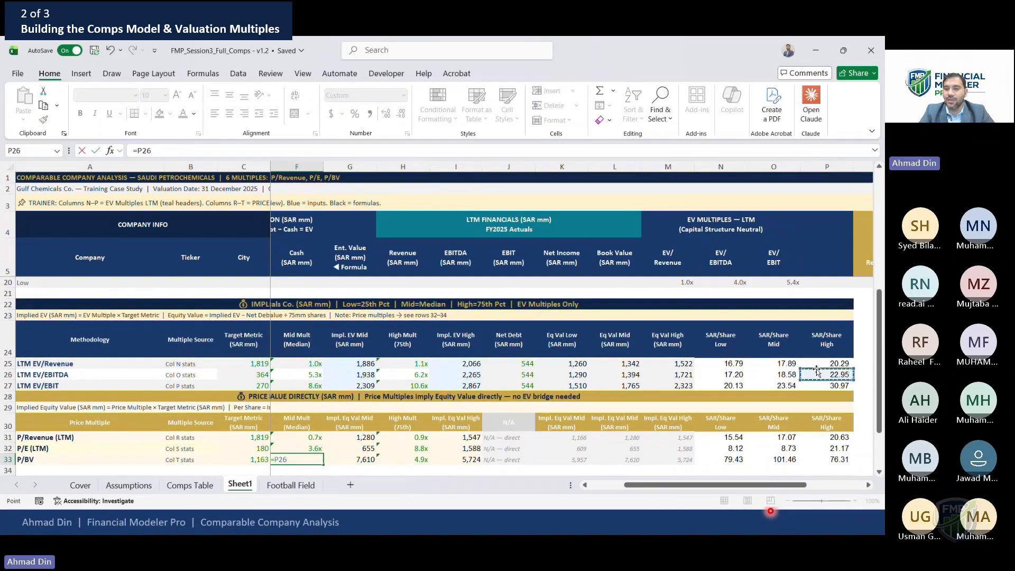
key(Right)
key(Right)
key(Right)
key(Up)
key(Up)
key(Up)
key(Up)
key(Up)
key(Up)
key(Up)
key(Up)
key(Up)
key(Up)
key(Return)
Clear the three price-multiple high multiple cells and link the P/Revenue high multiple to its 75th percentile statistic
key(Up)
key(Up)
key(Up)
key(Right)
key(Right)
key(shift+Down)
key(shift+Down)
key(Delete)
text(=)
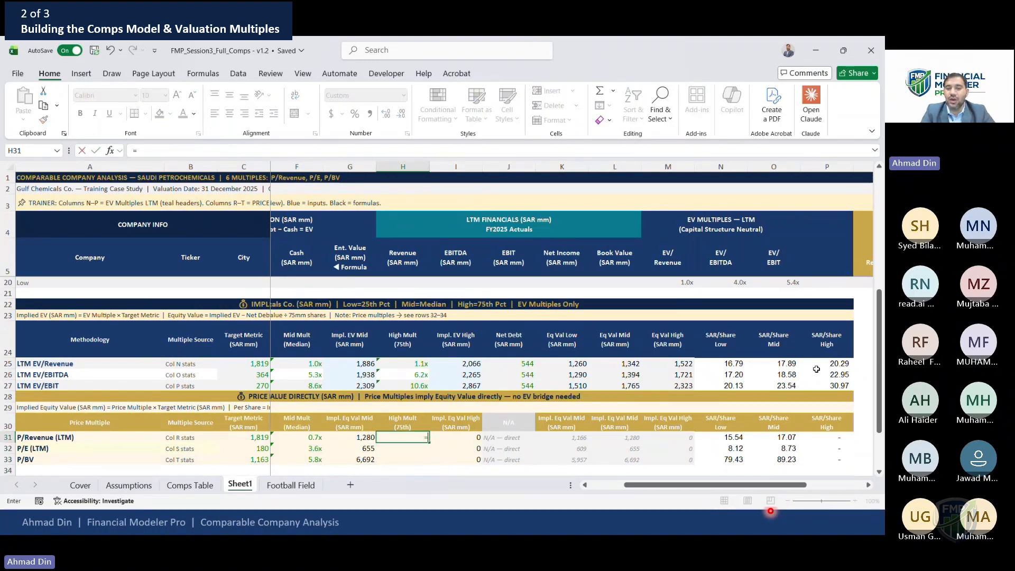
click(852, 293)
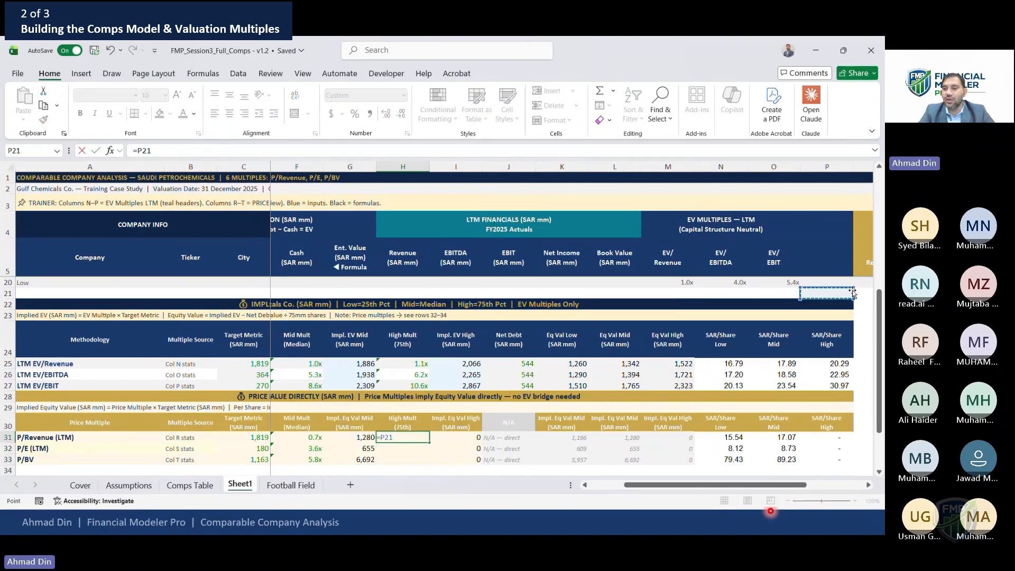
key(Right)
key(Right)
key(Up)
key(Up)
key(Up)
key(Up)
key(Up)
key(Up)
key(Up)
key(Down)
key(Down)
key(Down)
key(Left)
key(Return)
Link the P/E and P/BV high multiples to their respective 75th percentile statistics
text(=)
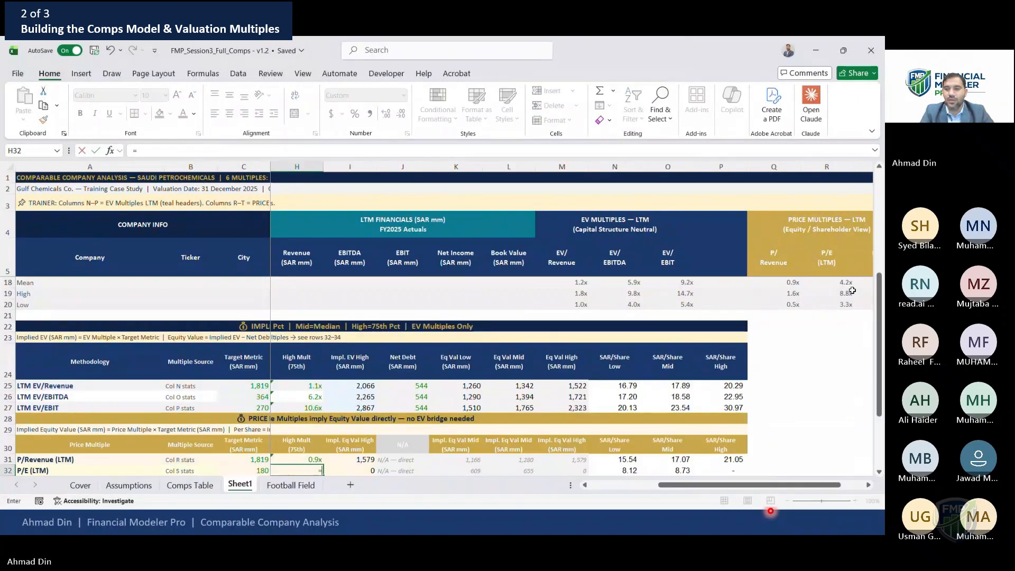
click(847, 295)
key(Up)
key(Up)
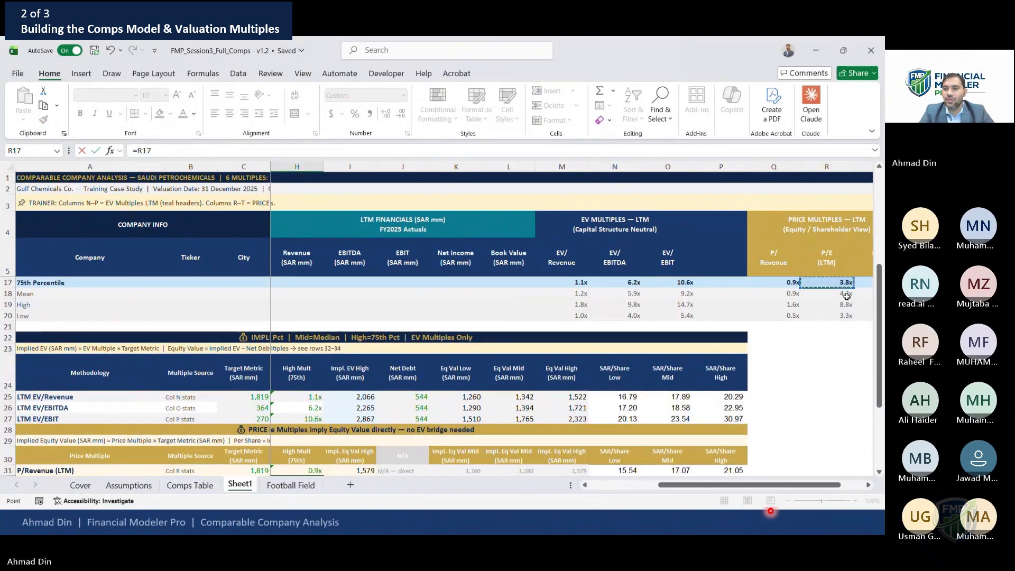
key(Return)
text(=)
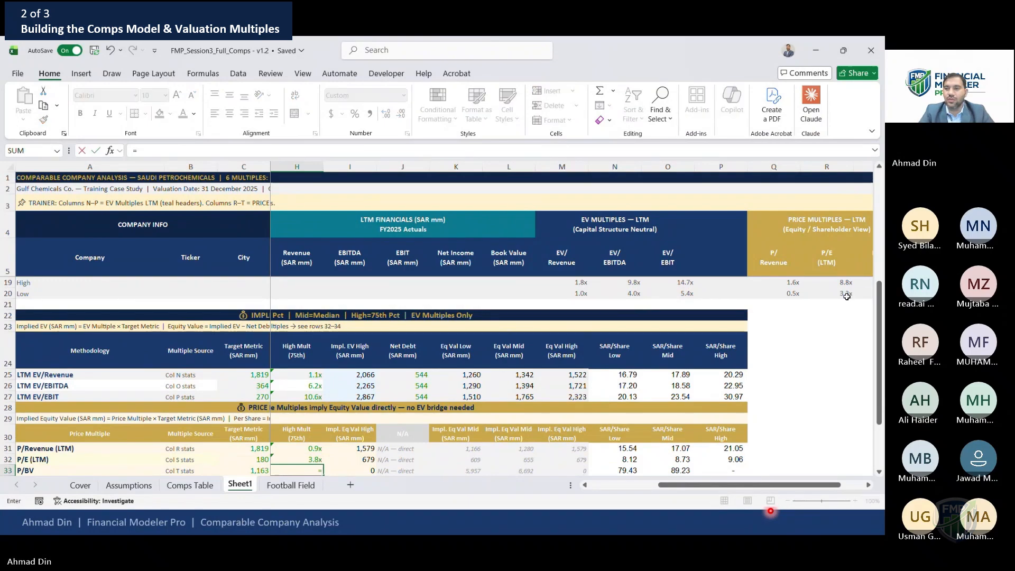
click(847, 295)
key(Up)
key(Up)
key(Up)
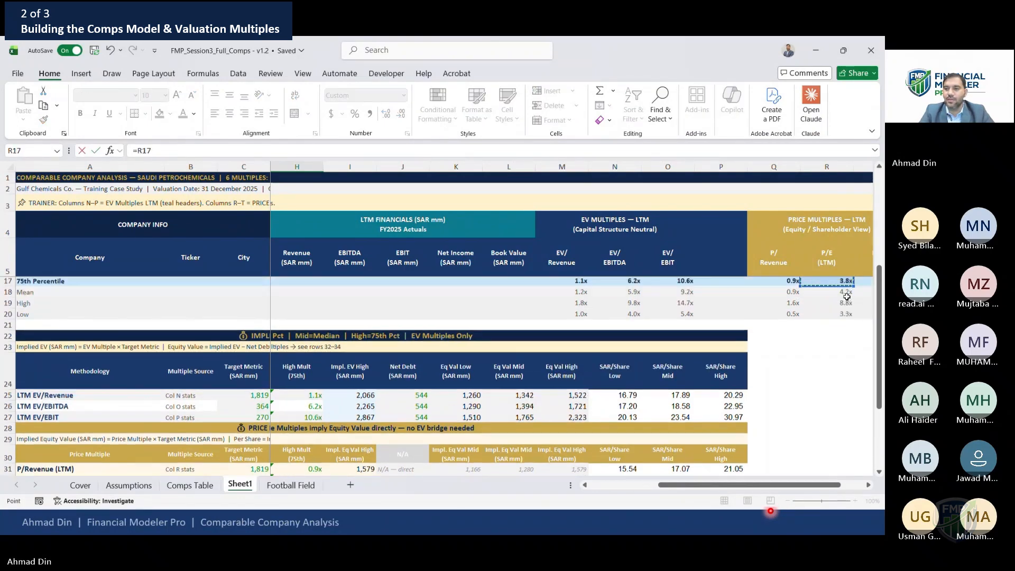
key(Right)
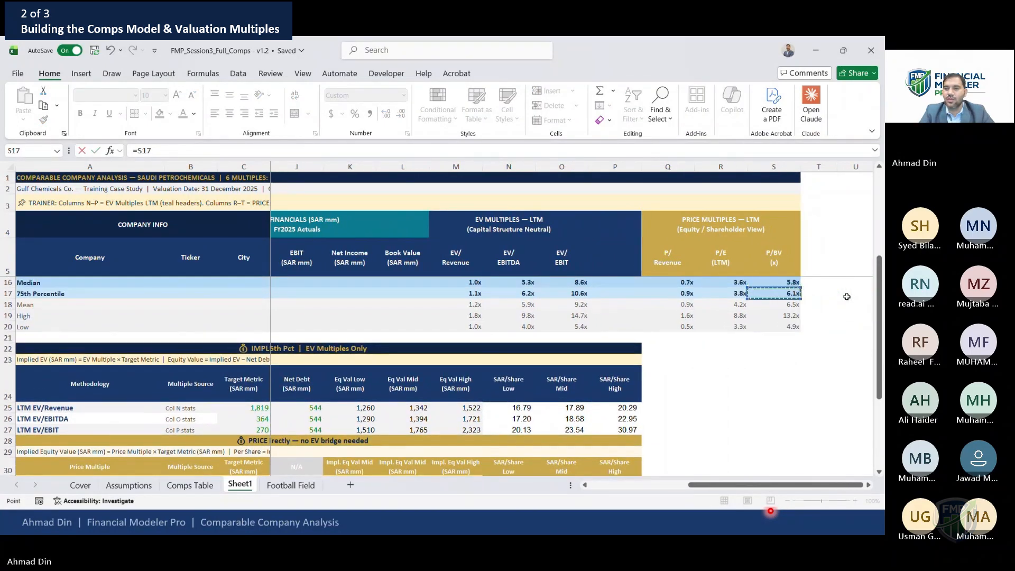
key(Return)
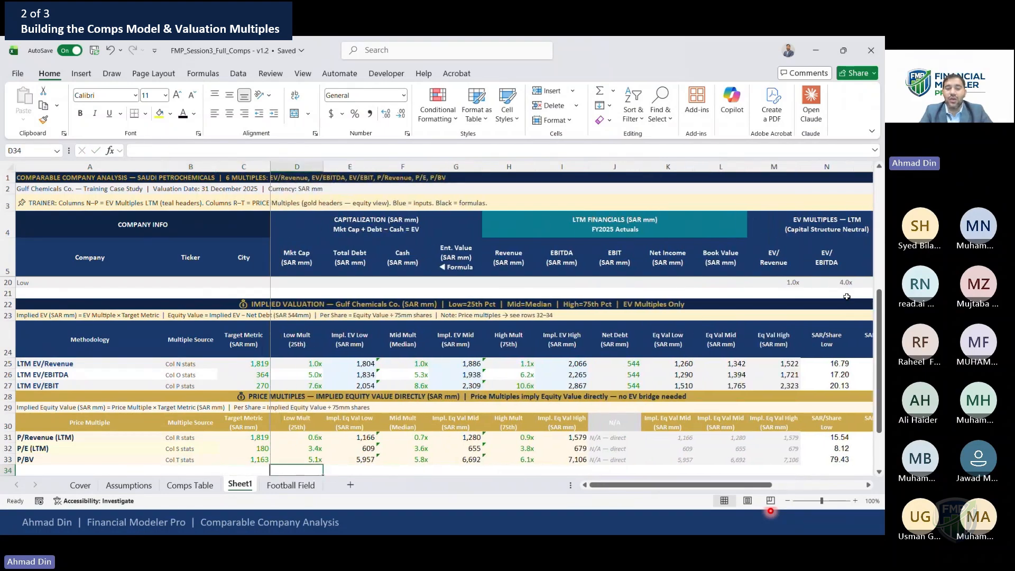
Review the implied equity value and per-share formulas across the price multiple rows
key(Up)
key(Right)
key(Up)
key(Up)
key(Right)
key(Right)
key(shift+Down)
key(shift+Down)
key(Right)
key(Right)
key(shift+Down)
key(shift+Down)
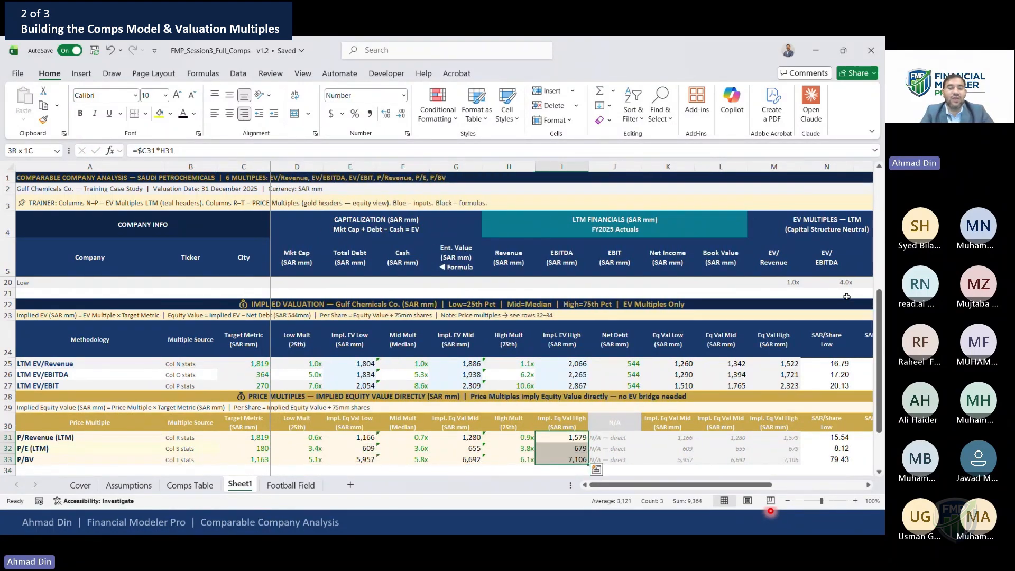
key(Right)
key(Right)
key(Right)
key(Right)
key(Left)
key(Left)
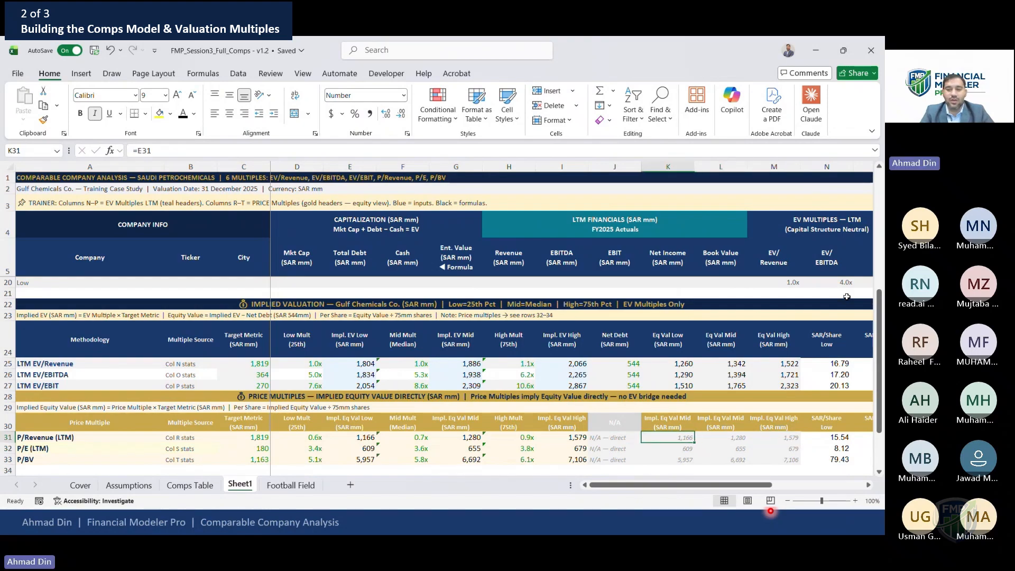
key(Right)
key(Right)
key(Right)
key(Right)
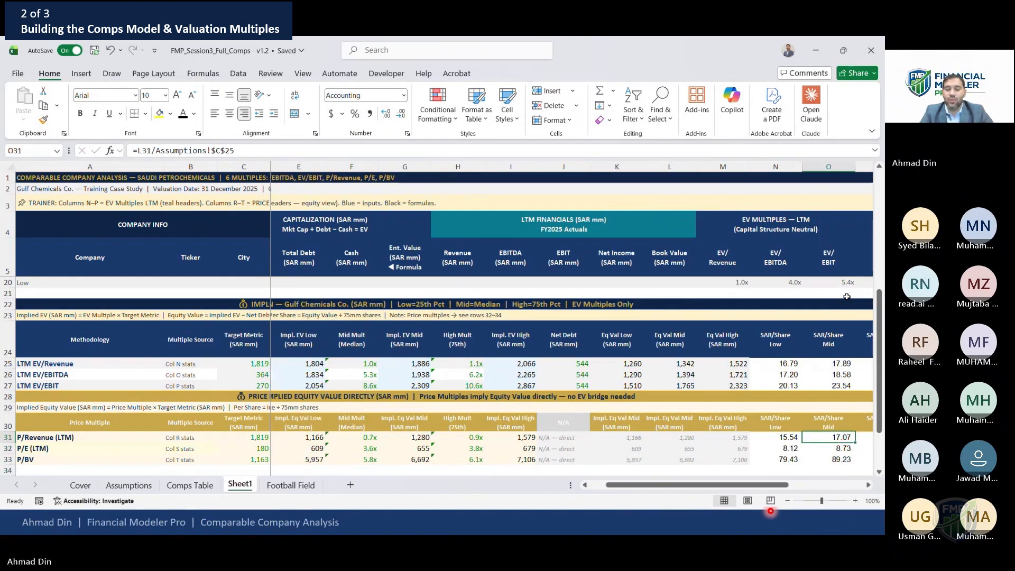
key(Right)
Scan the sheet from the notes area back up to the peer group statistics
key(Left)
key(Left)
key(Left)
key(Down)
key(Left)
key(Left)
key(Left)
key(Left)
key(Left)
key(Left)
key(Left)
key(Left)
key(Left)
key(Left)
key(Left)
key(Left)
key(Down)
key(Down)
key(Down)
key(Down)
key(Down)
key(Down)
key(Down)
key(Down)
key(Down)
key(Down)
key(Down)
key(Up)
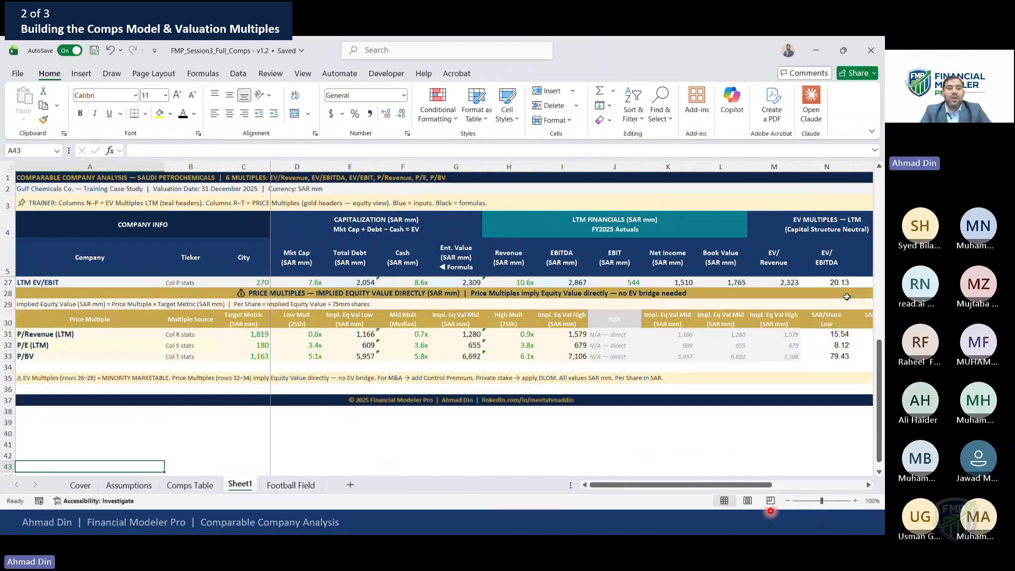
key(Up)
key(Up)
key(Up)
key(Up)
key(Up)
key(Up)
key(Up)
key(Up)
key(Up)
key(Up)
key(Up)
key(Up)
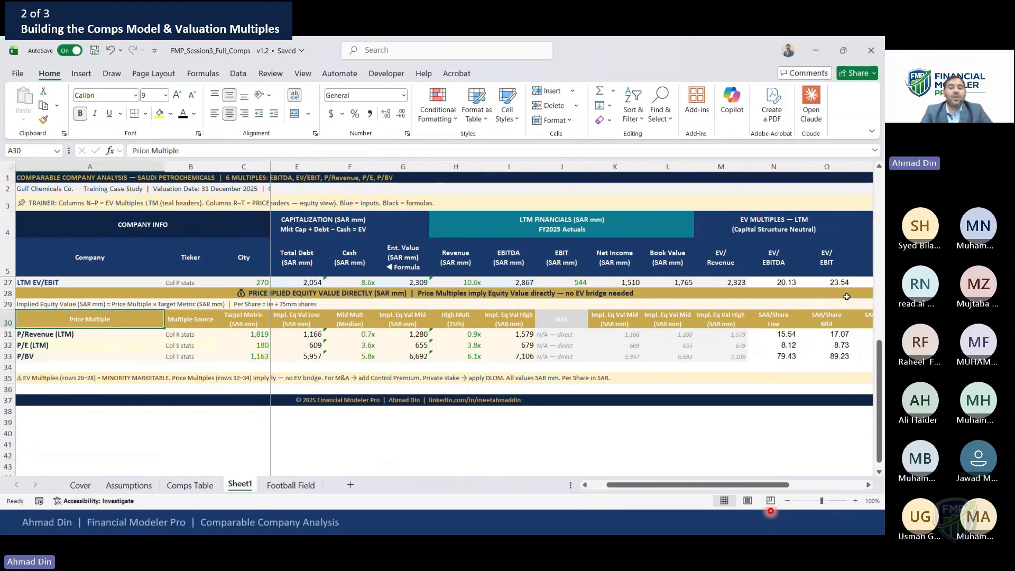
key(Up)
key(Up)
key(Up)
key(Up)
key(Up)
key(Up)
key(Up)
key(Up)
key(Up)
key(Up)
key(Up)
key(Up)
key(Up)
key(Up)
key(Up)
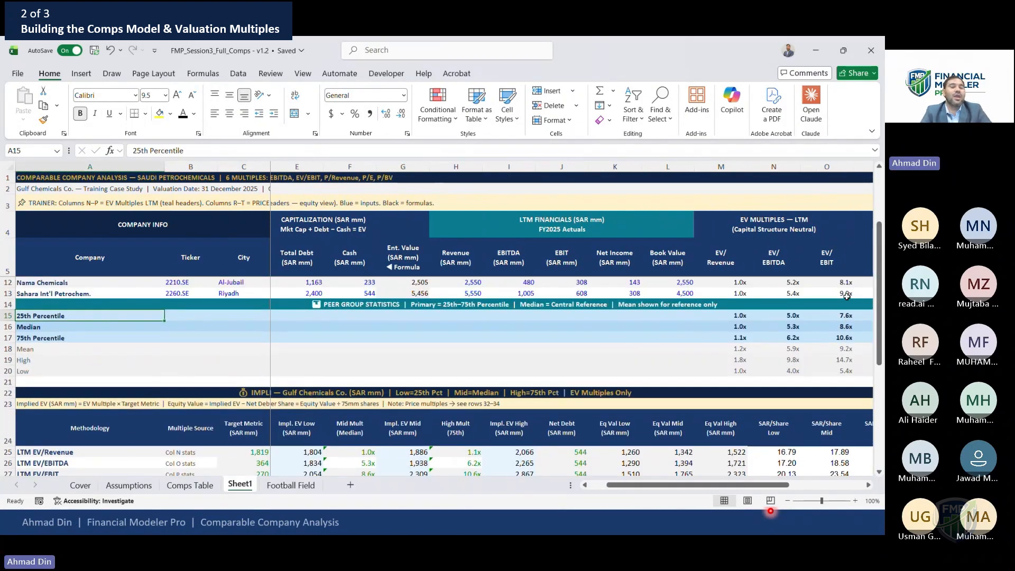